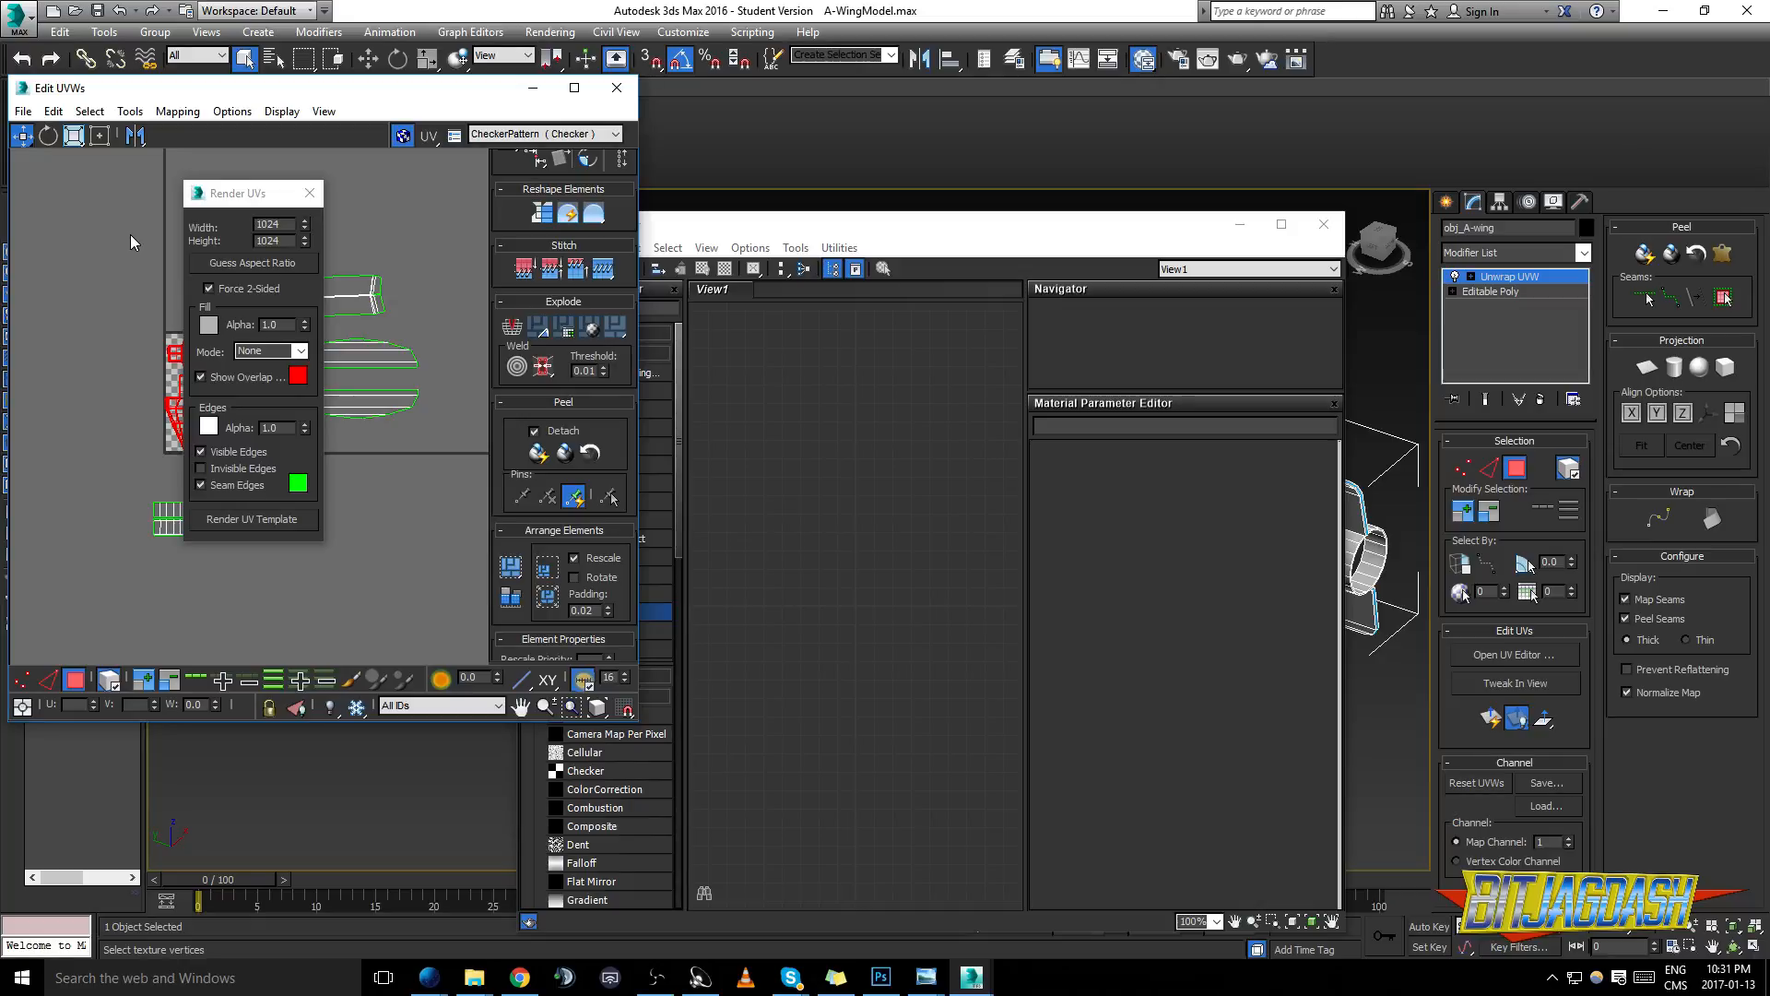
- Render the UV template of the unwrapped A-wing at 1024 by 1024 without a fill mode
click(257, 224)
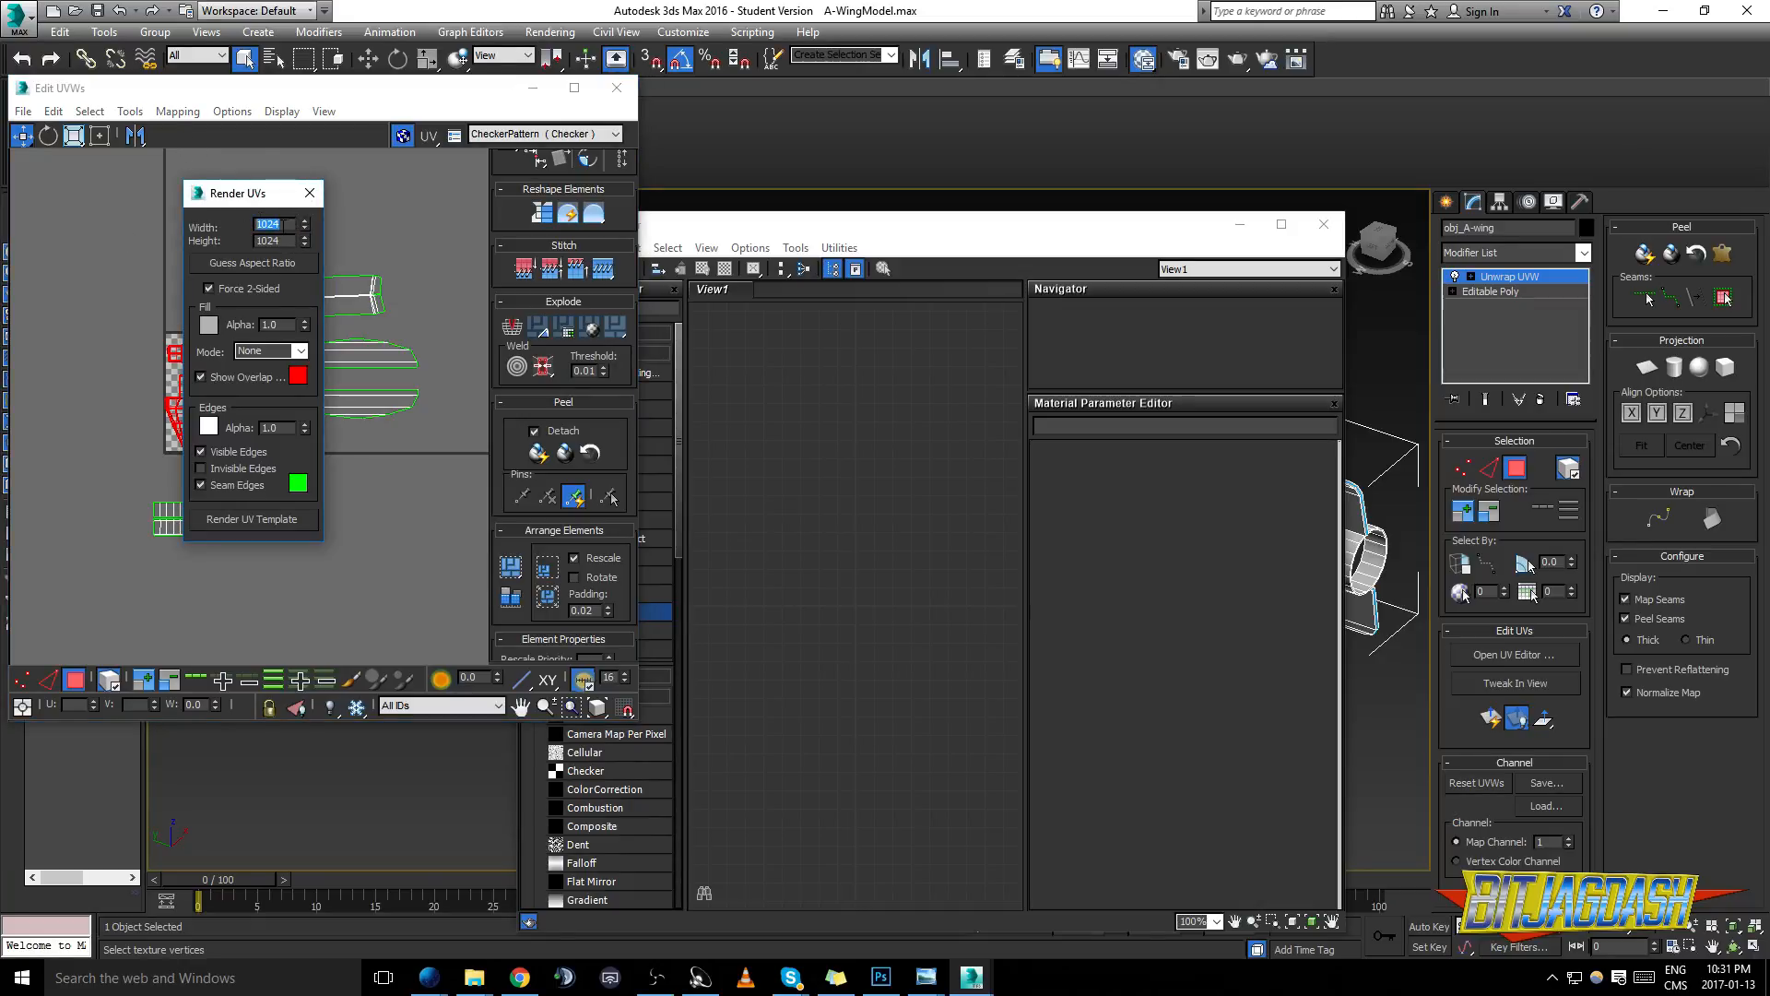
drag(230, 198, 318, 216)
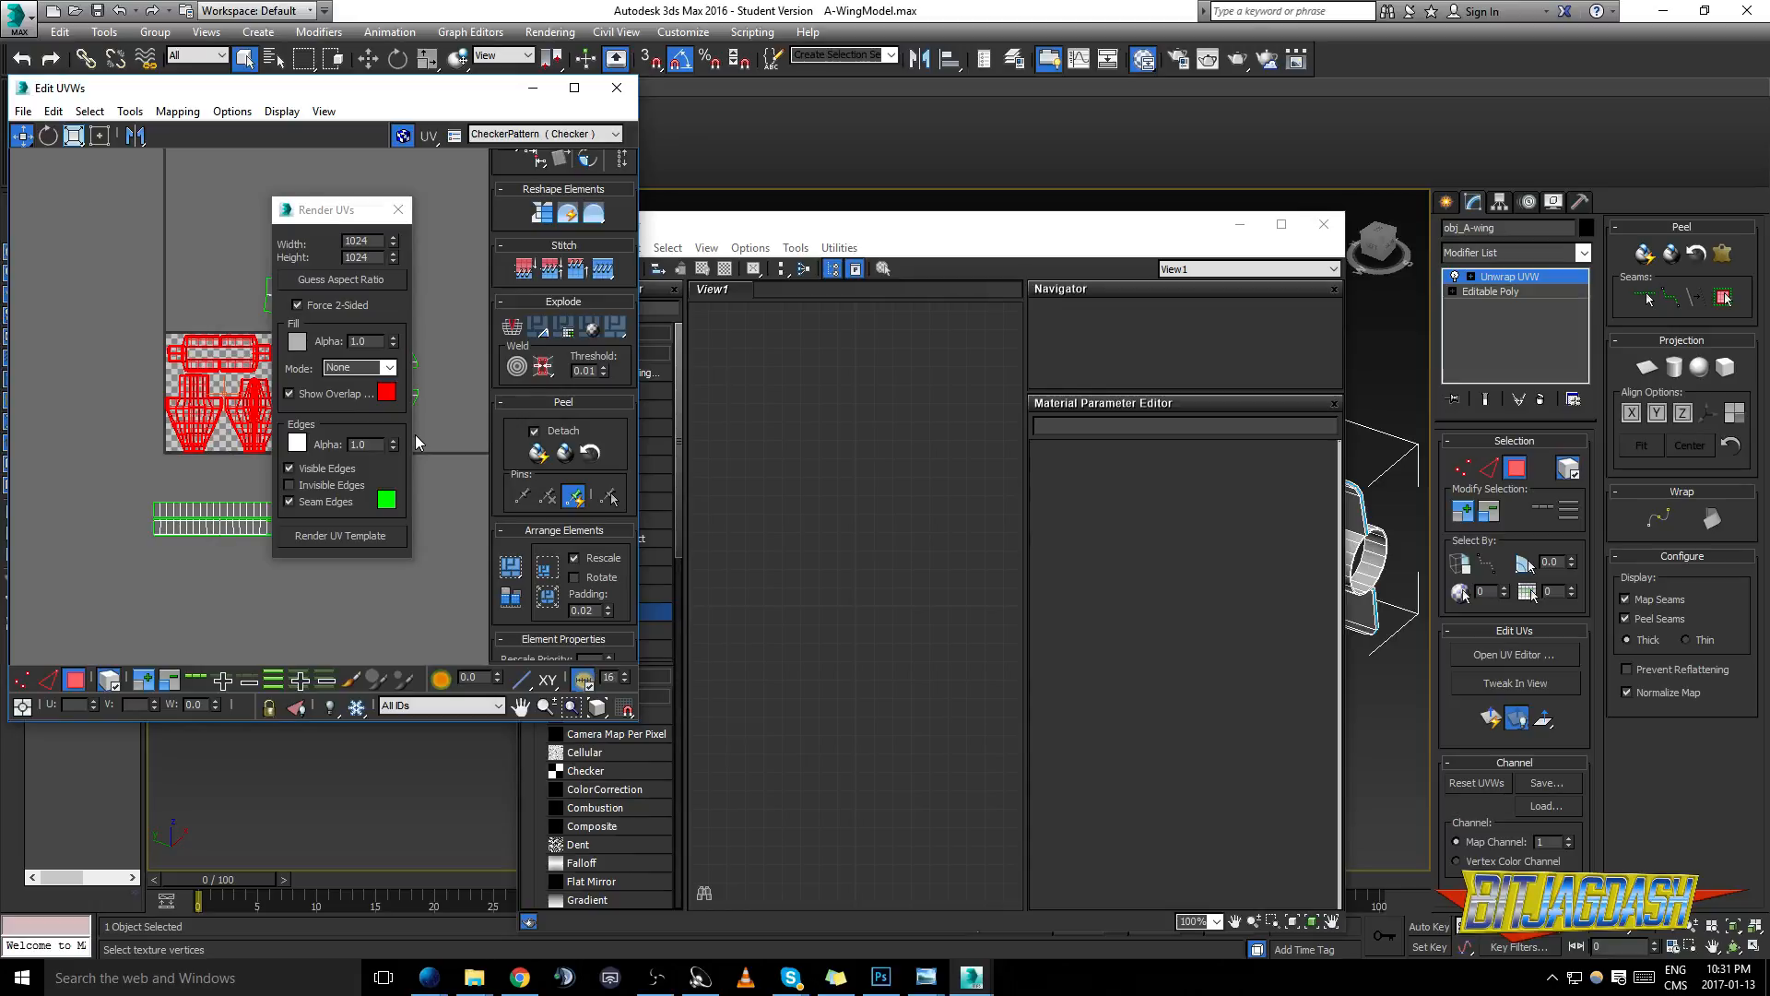
click(342, 540)
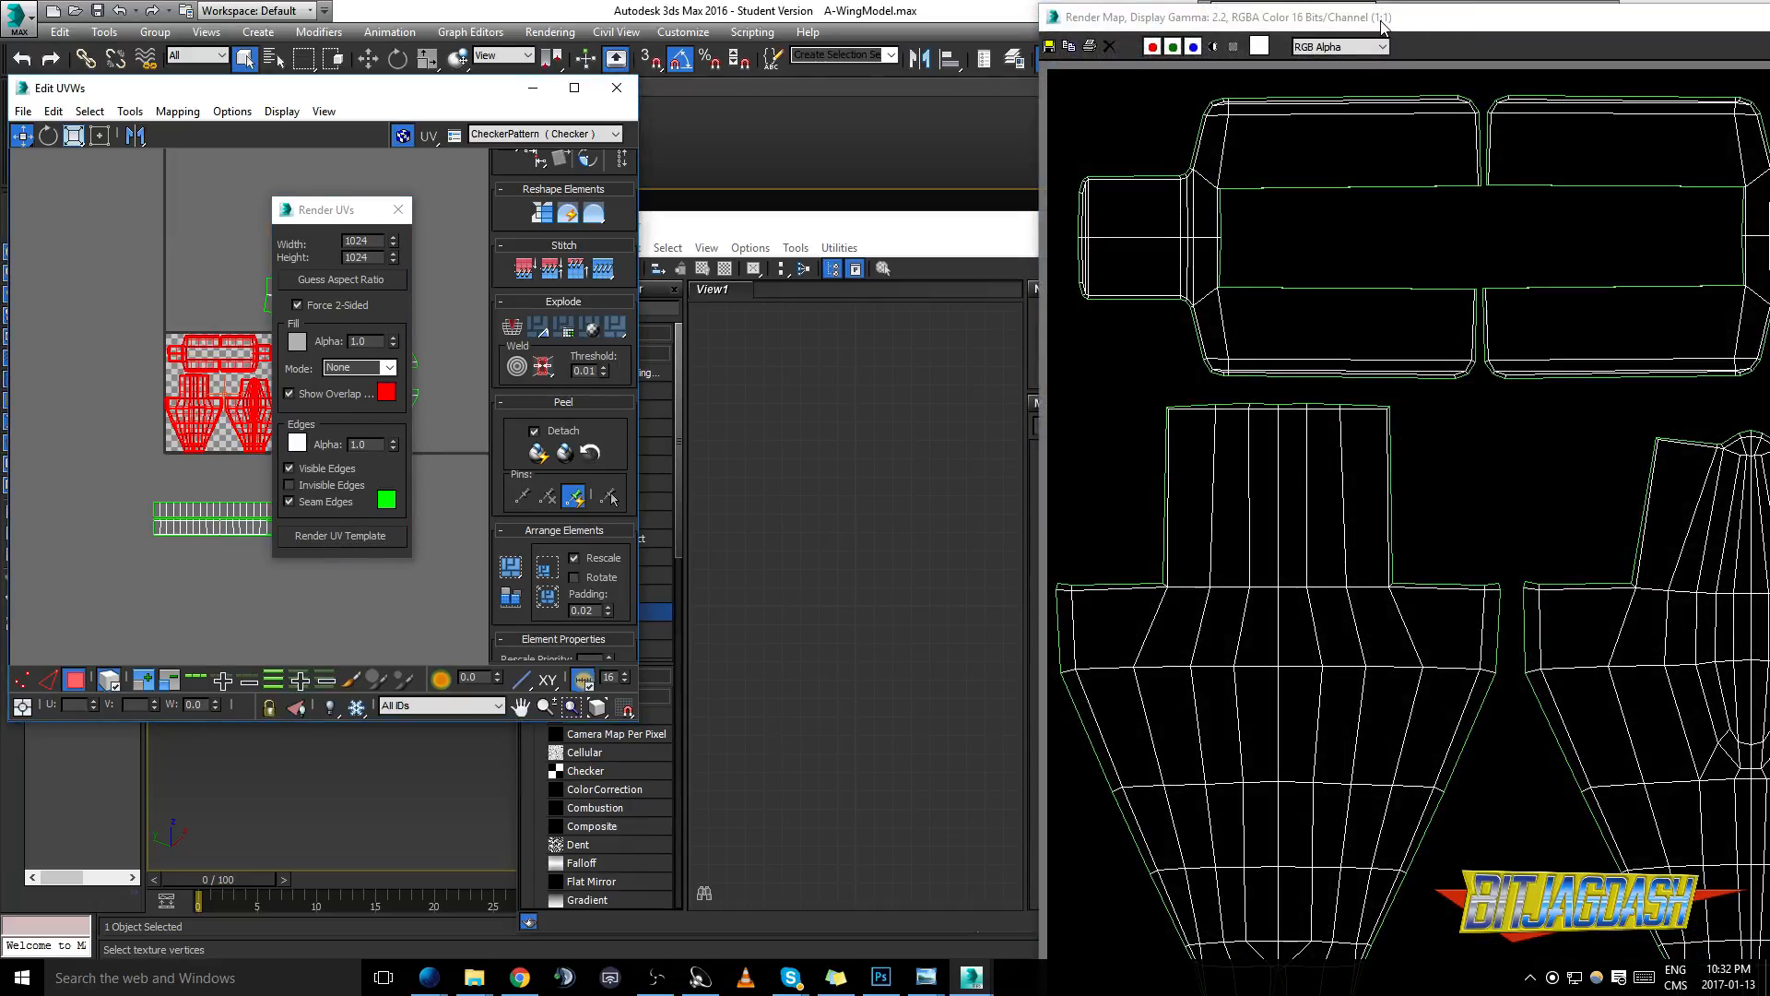
drag(1383, 26, 894, 36)
- Start saving the rendered UV map and browse to Fanshawe, Semester 2, Texturing 1 on the My Passport (J:) drive
click(561, 56)
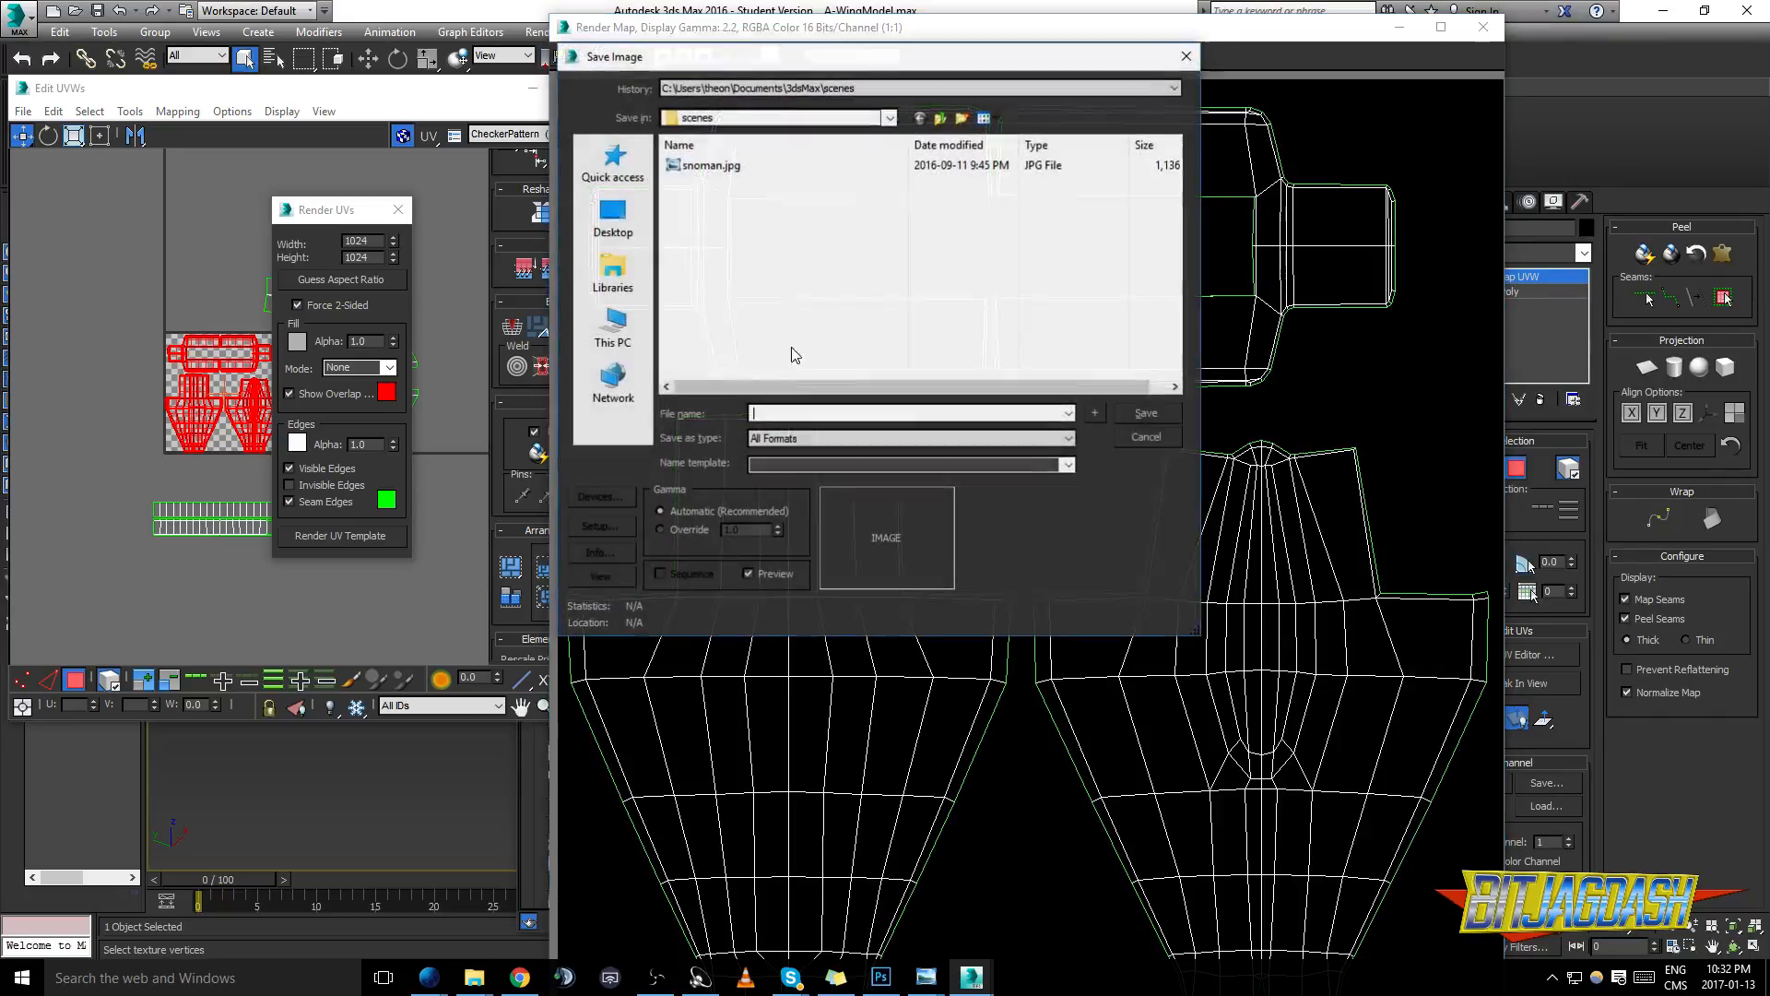
click(622, 282)
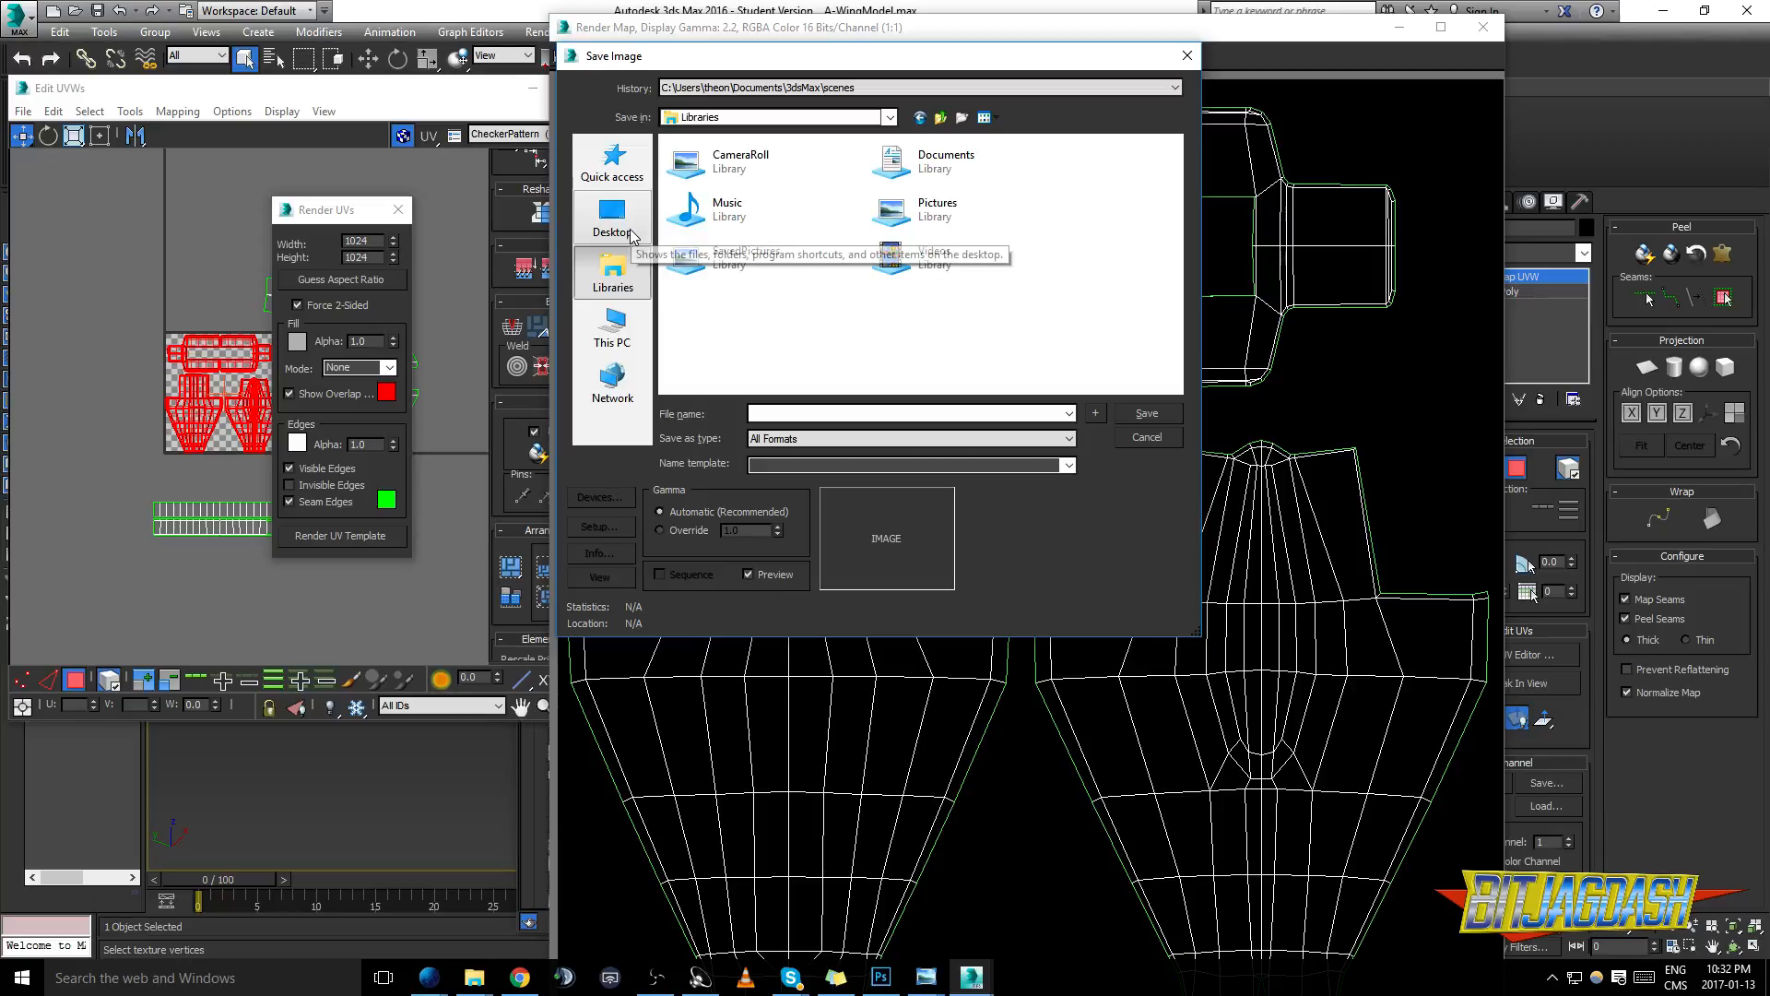
click(612, 327)
scroll(858, 276, down, 3)
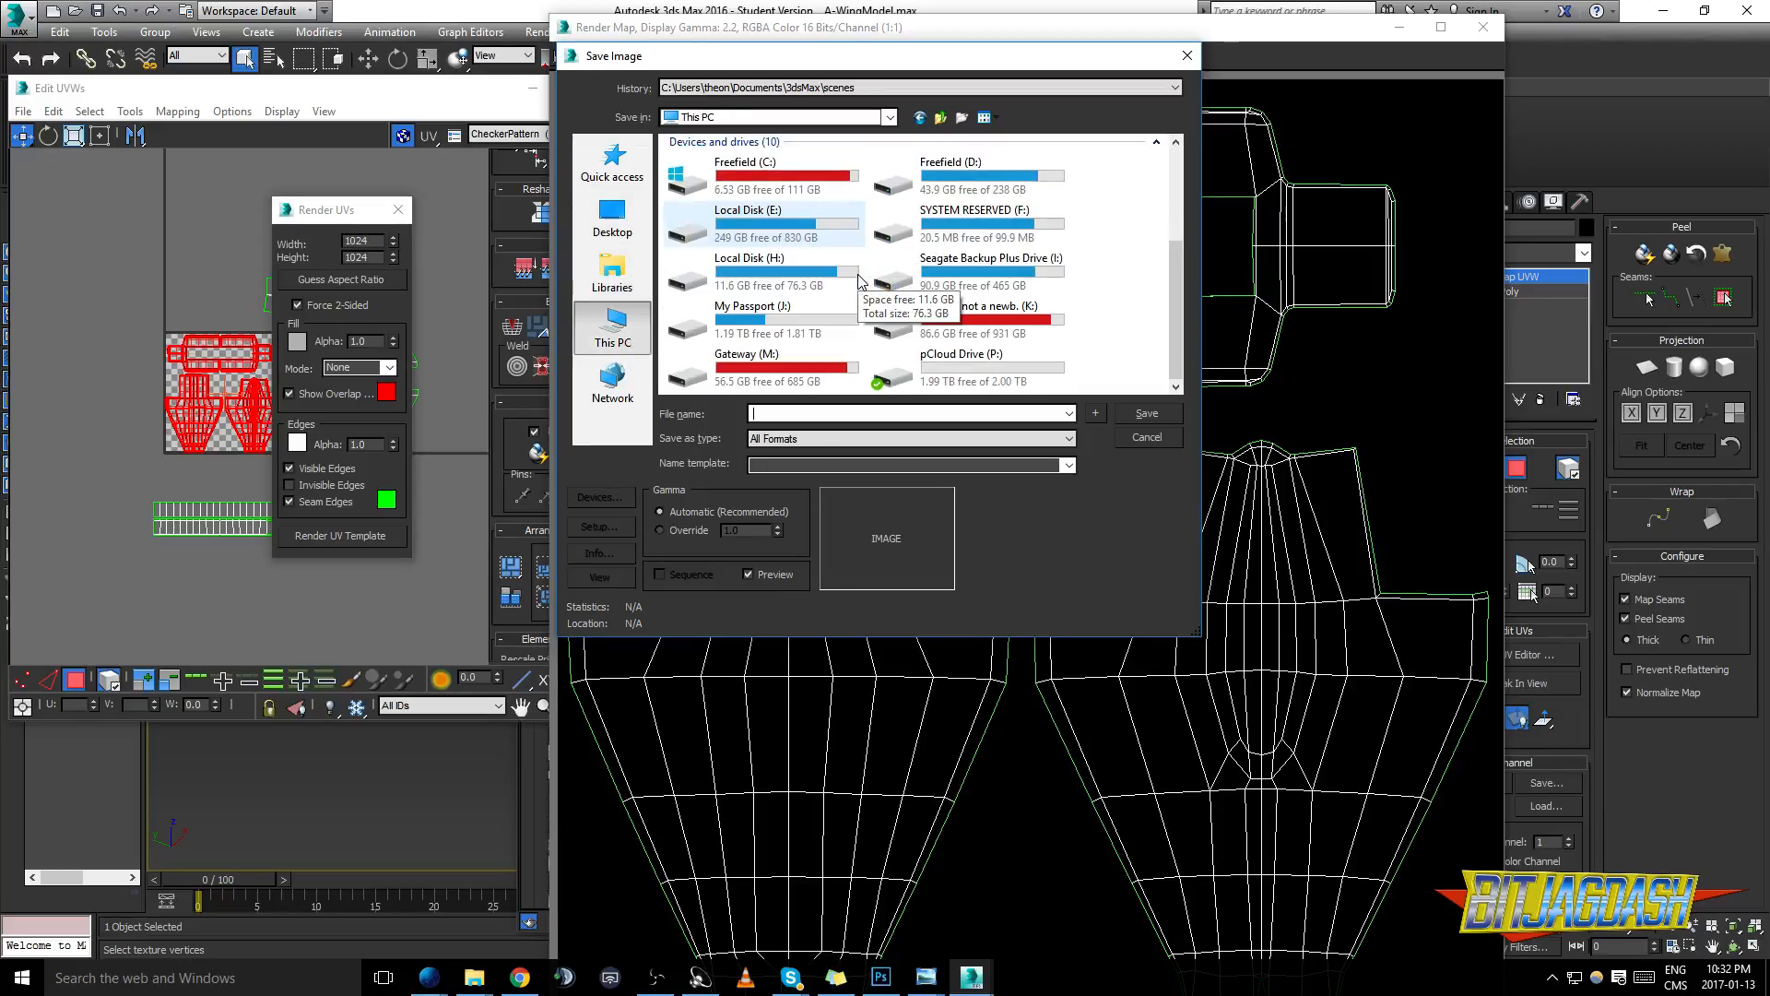
click(754, 330)
double_click(754, 330)
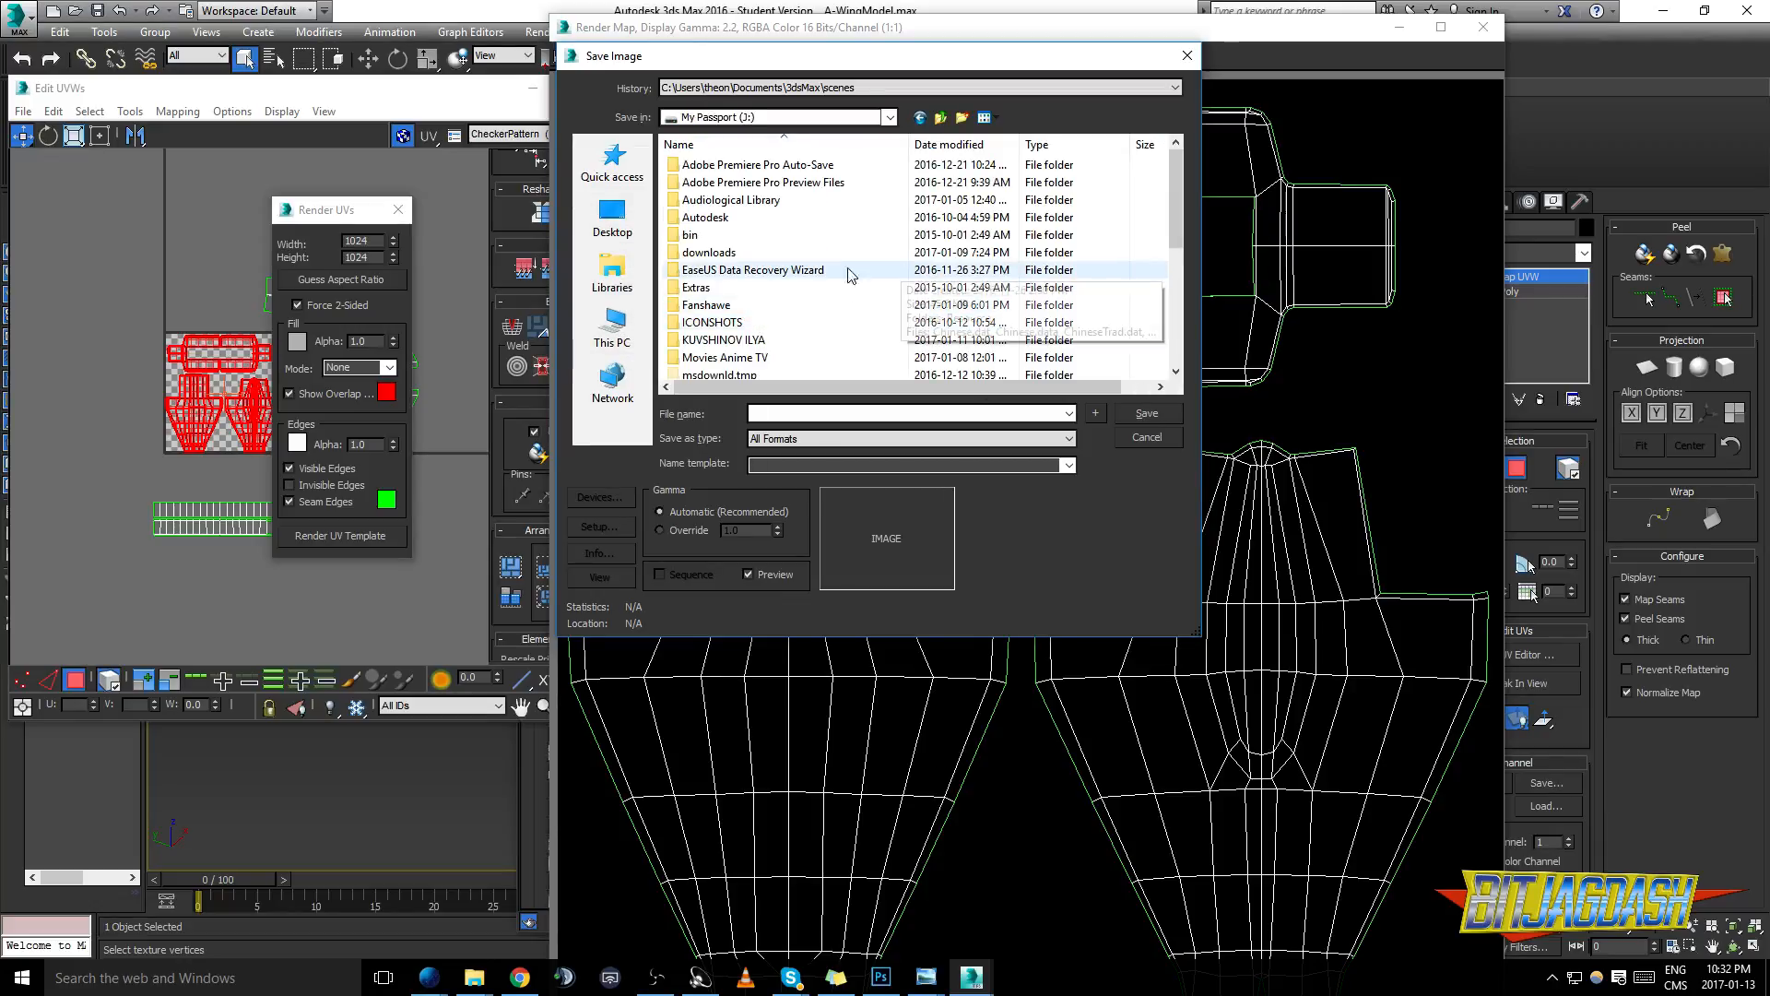
double_click(715, 308)
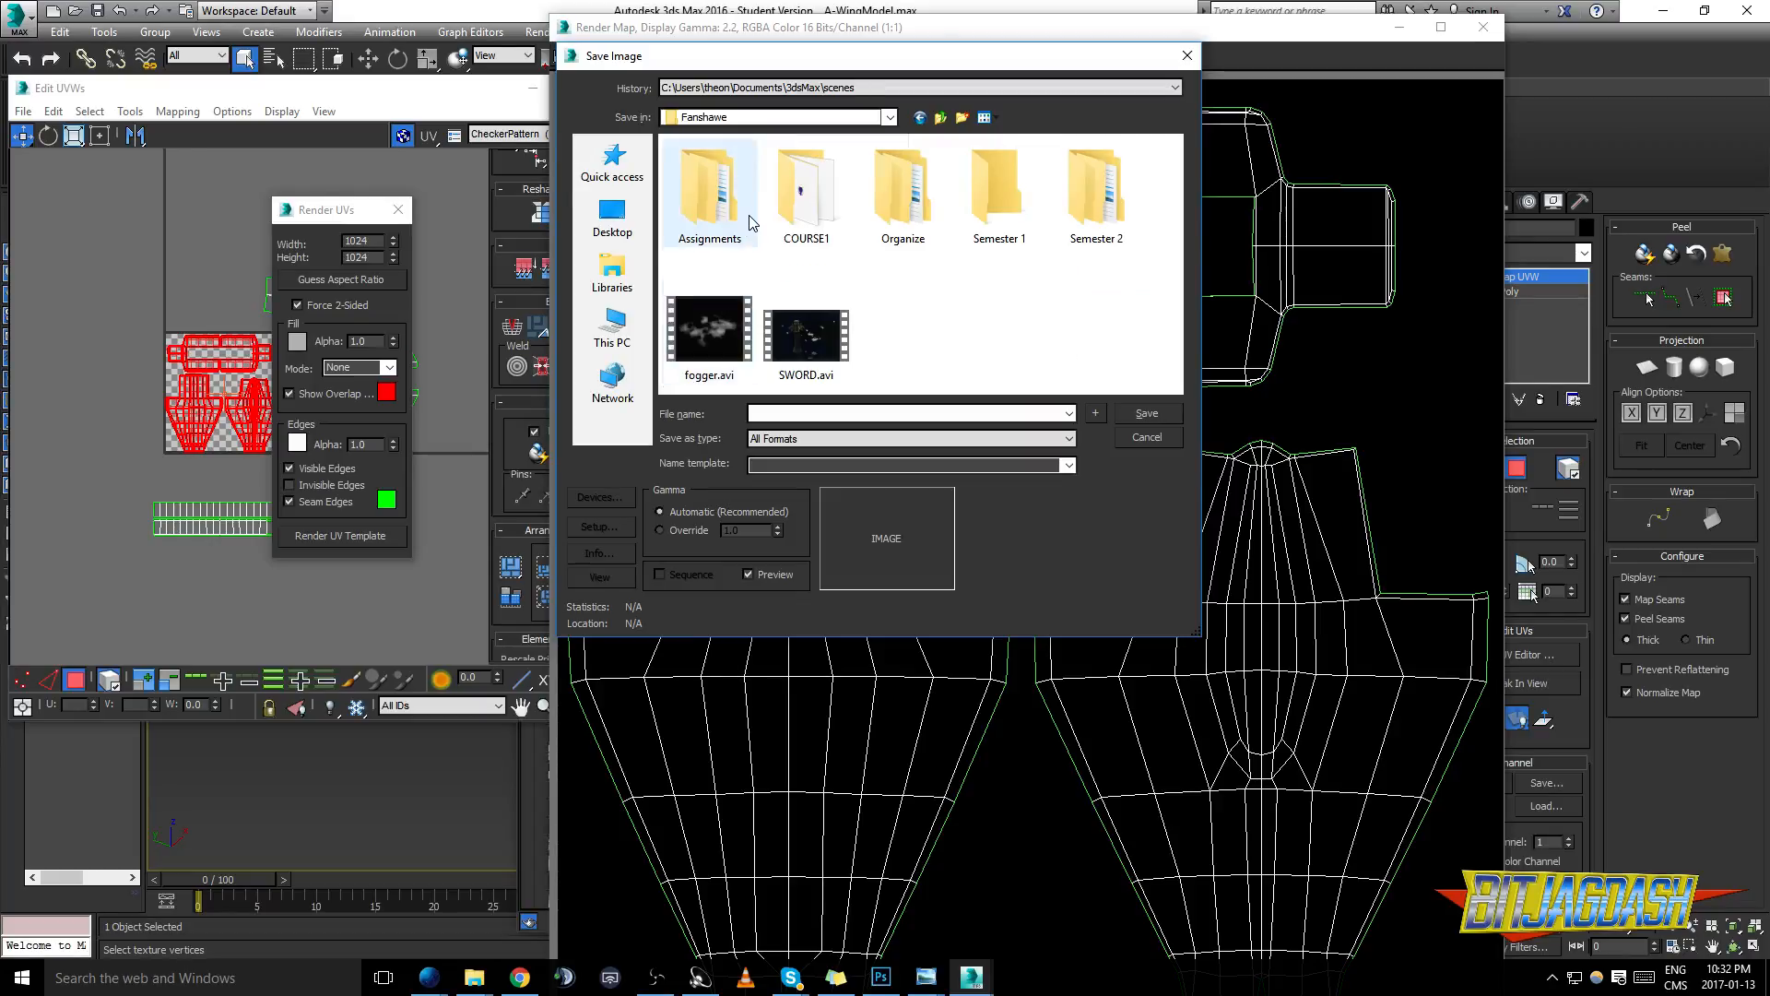
double_click(1091, 209)
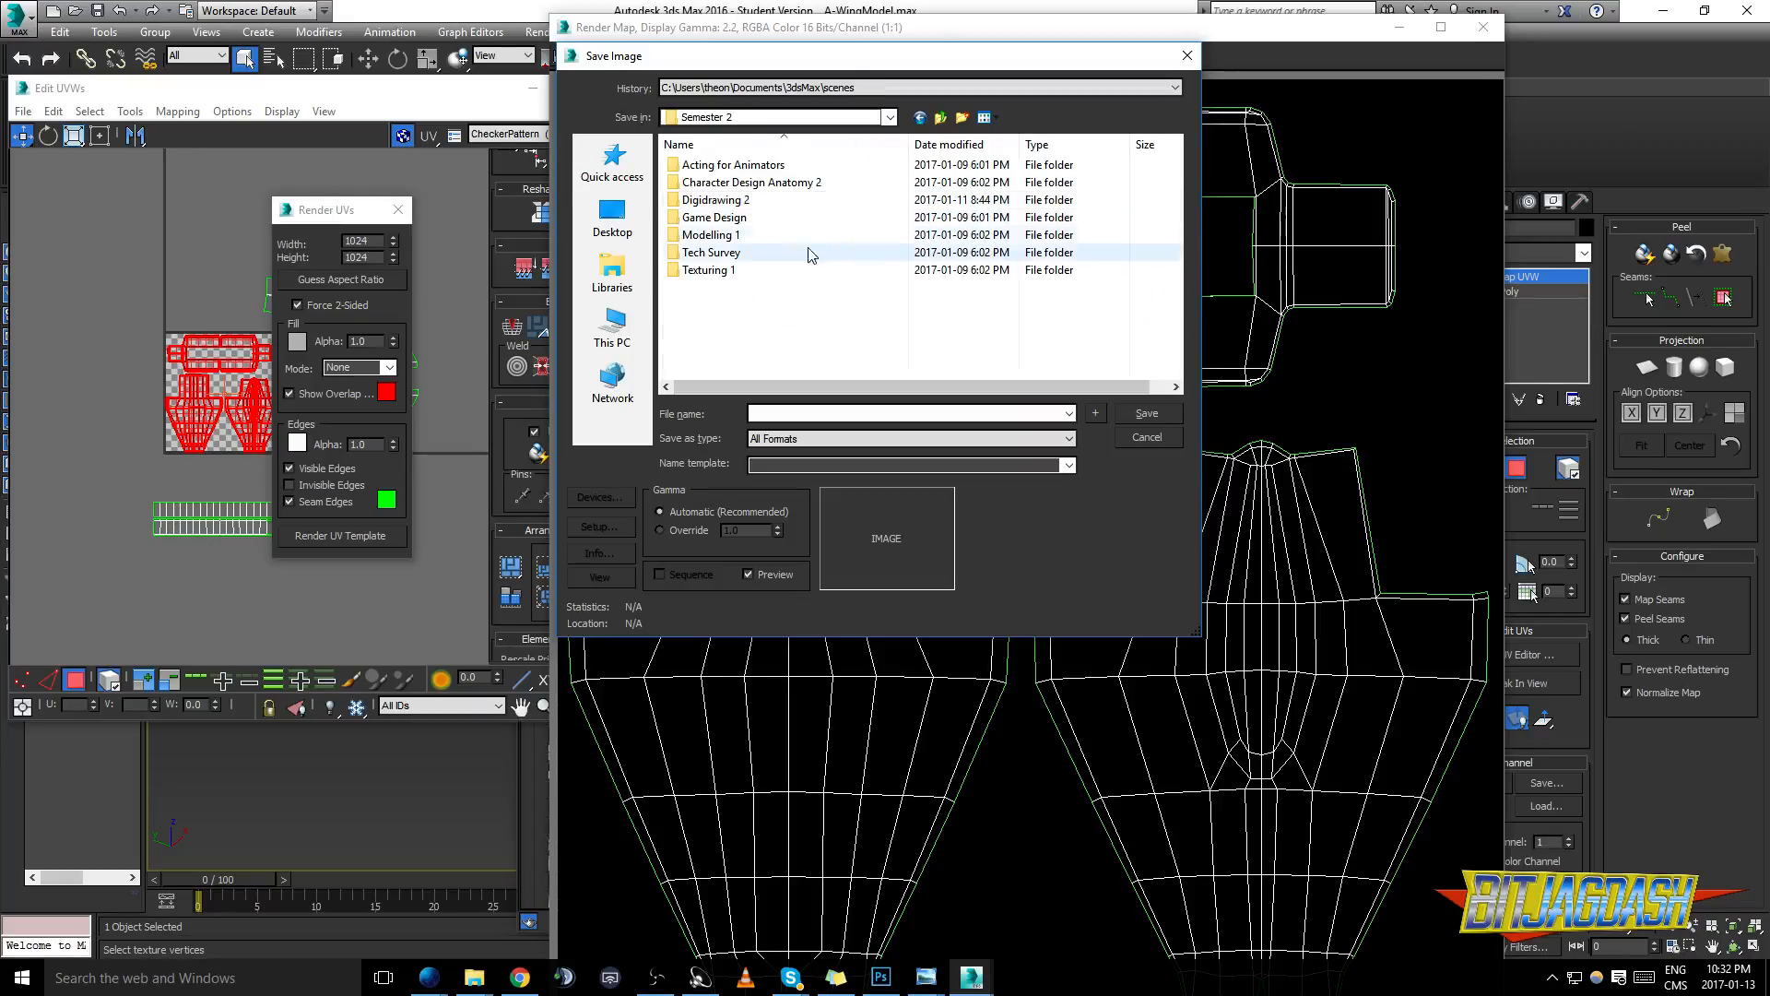
double_click(729, 262)
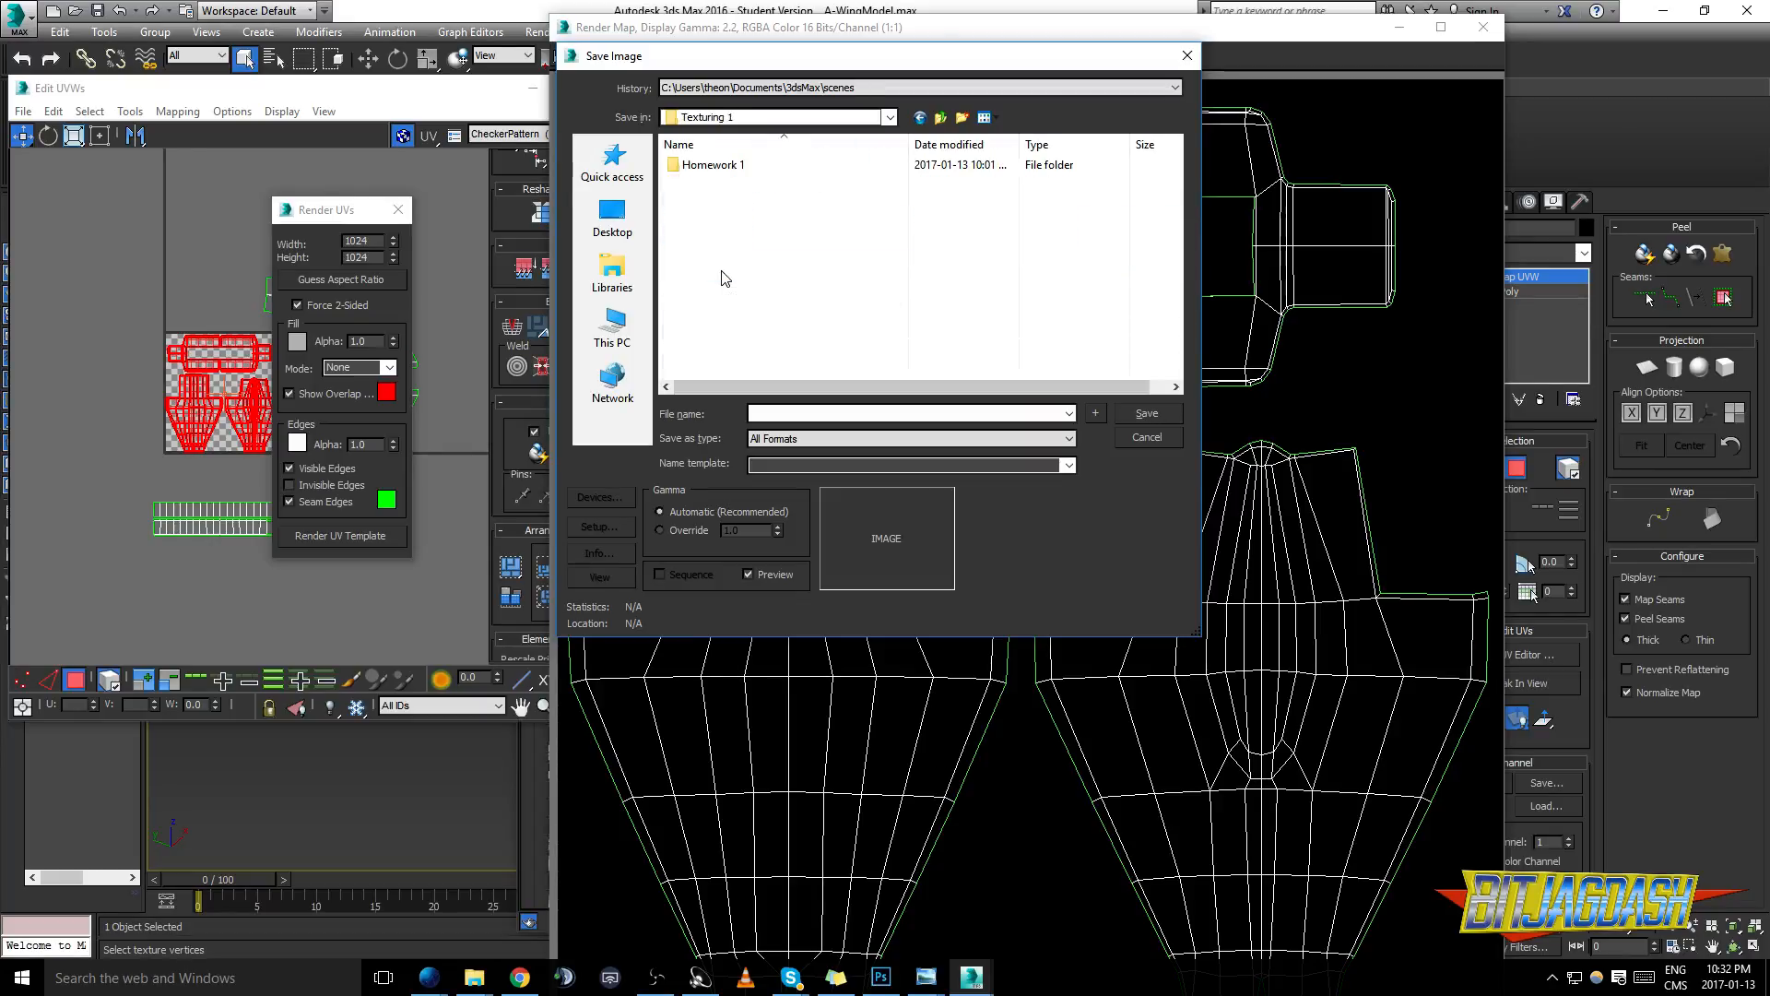
click(940, 118)
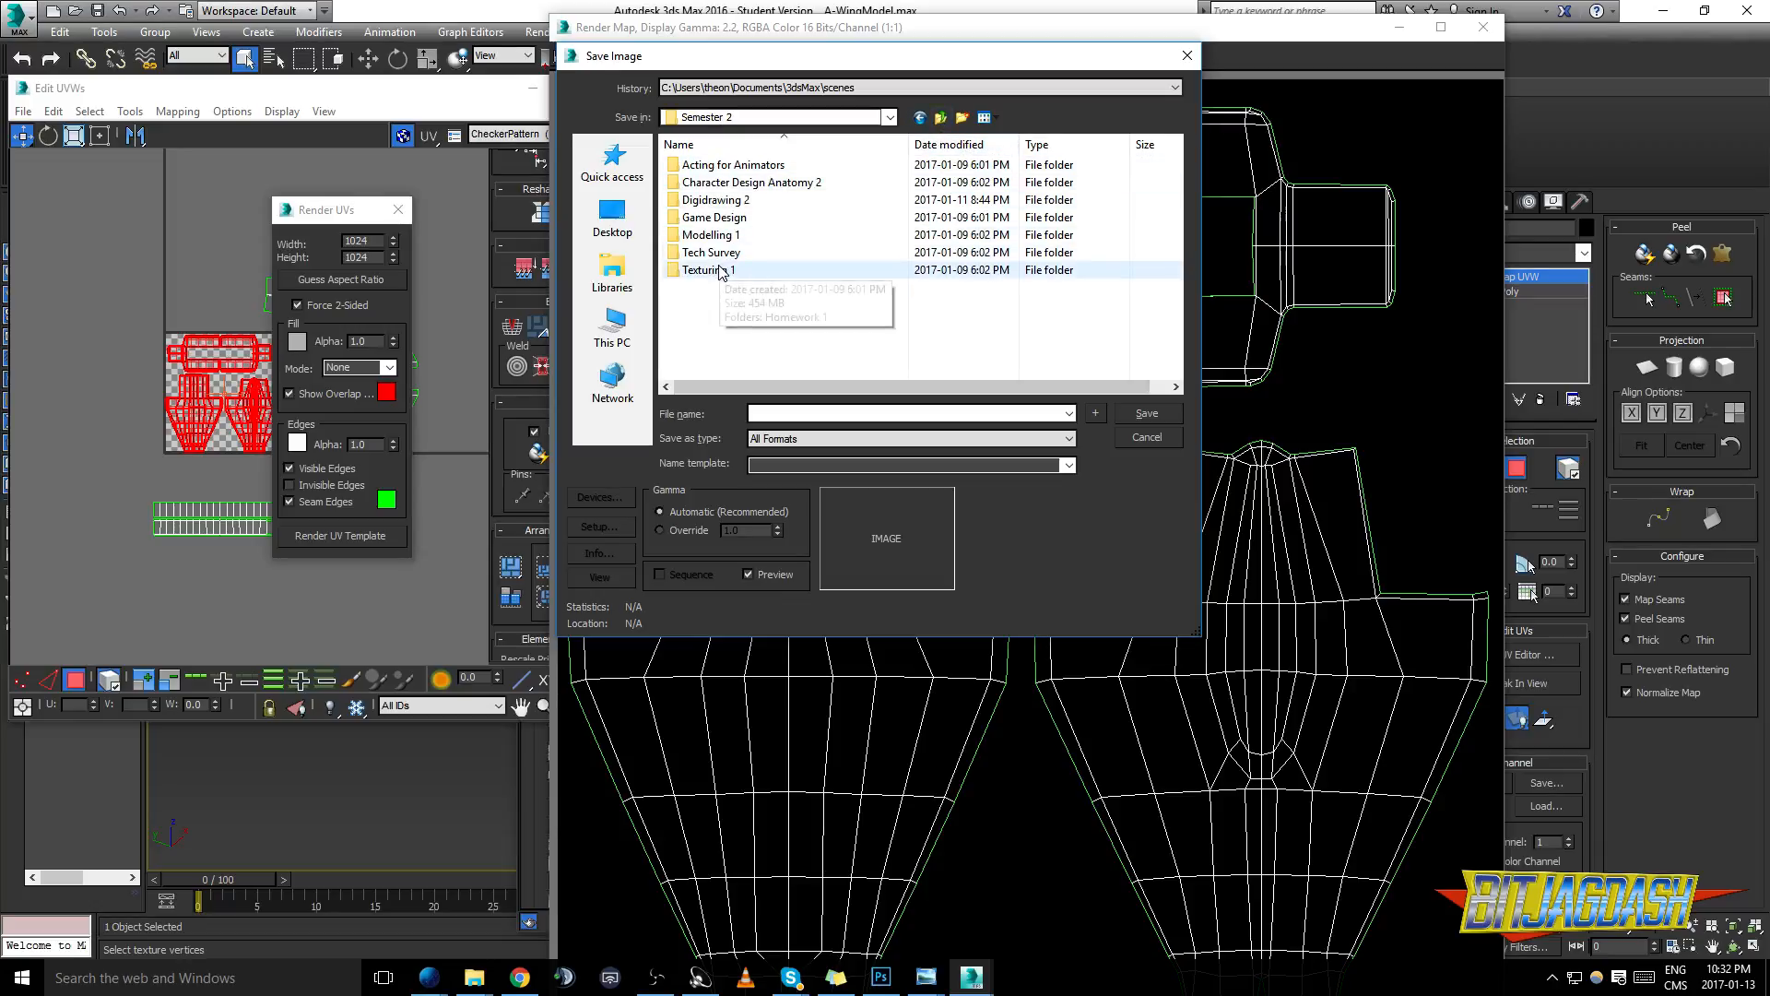
double_click(784, 270)
- Create a folder named example1 inside Texturing 1 and open it as the save location
click(961, 118)
text(example1)
key(Return)
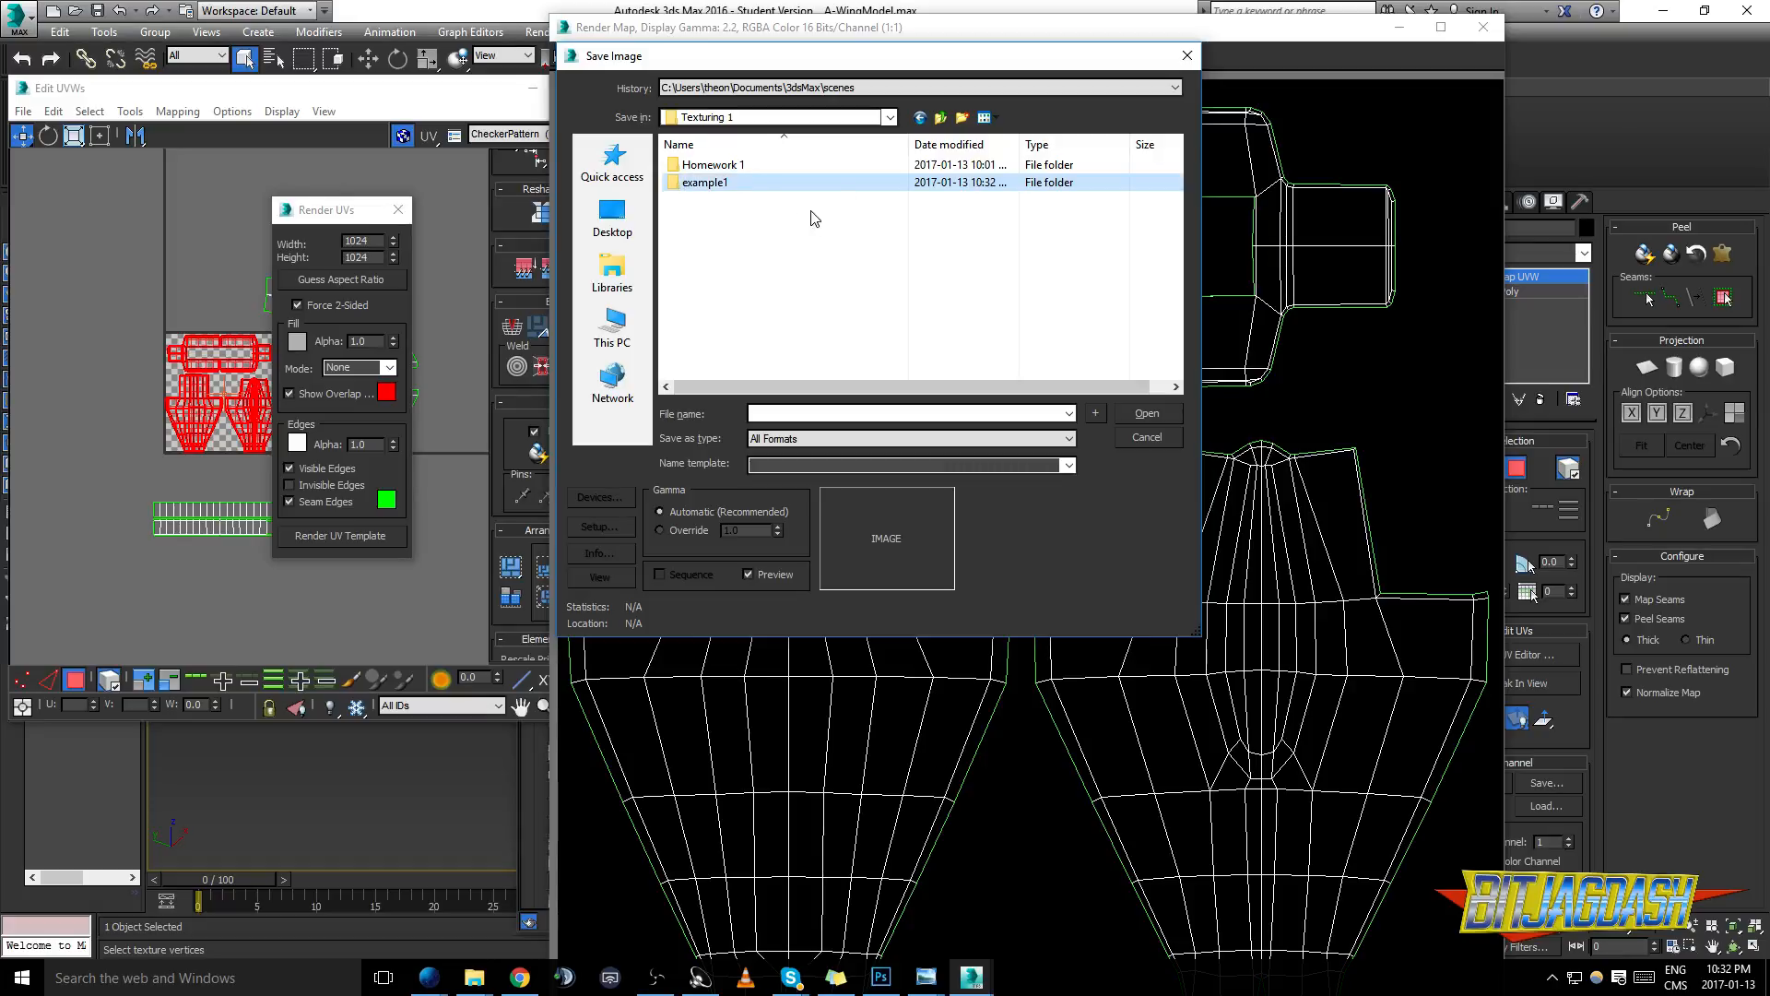
double_click(756, 185)
- Save the UV map as a PNG named examplepartsbase_DIFFUSE, using RGB 48 bit colour with an alpha channel
click(804, 415)
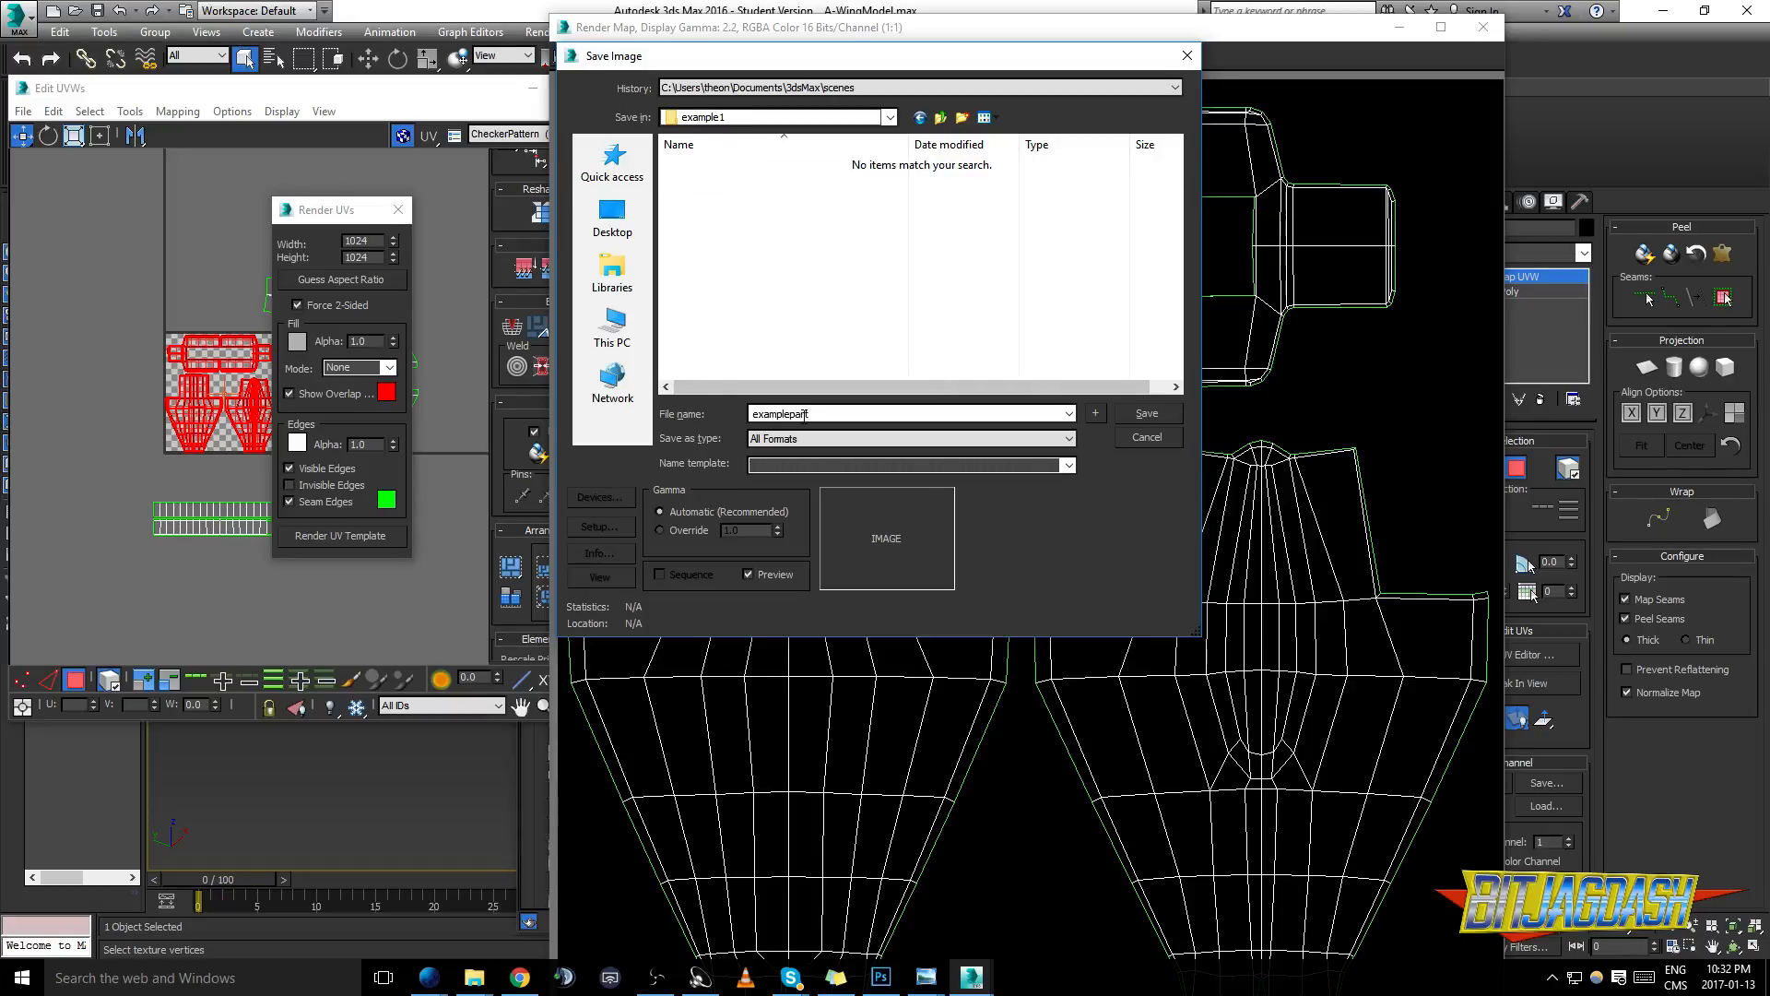
text(examplepartsbase_DIFFUSE)
click(822, 440)
key(p)
key(Return)
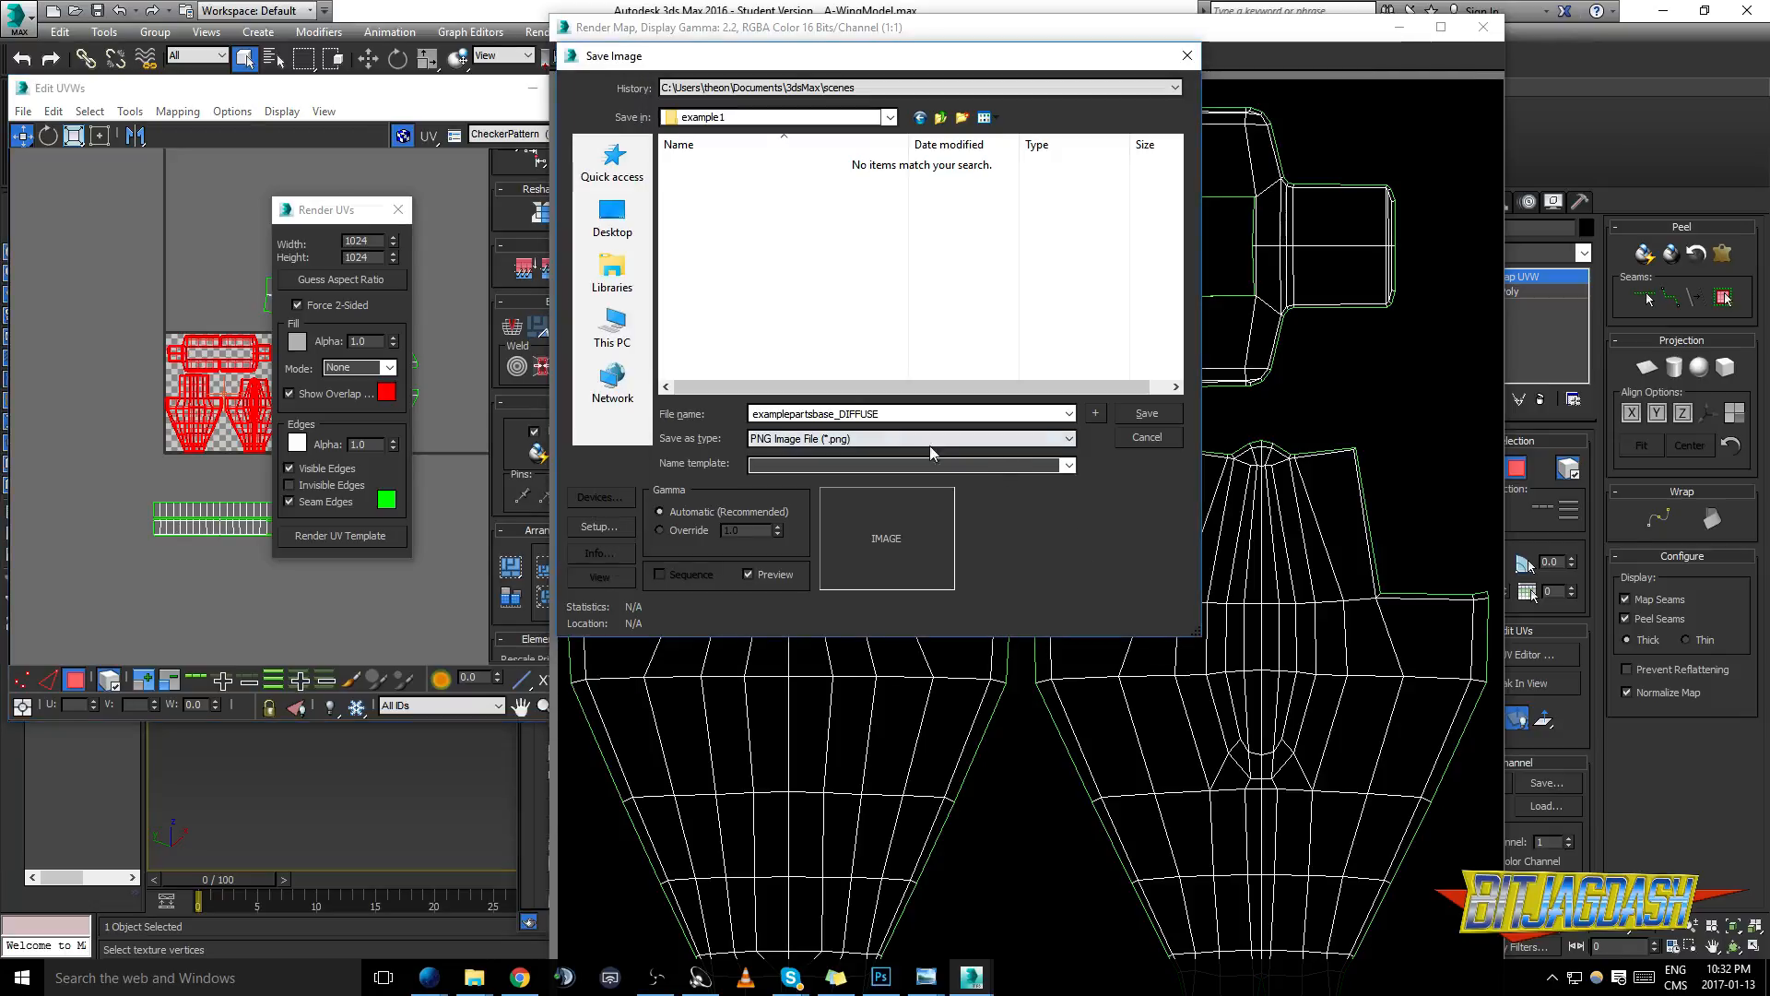
click(1149, 414)
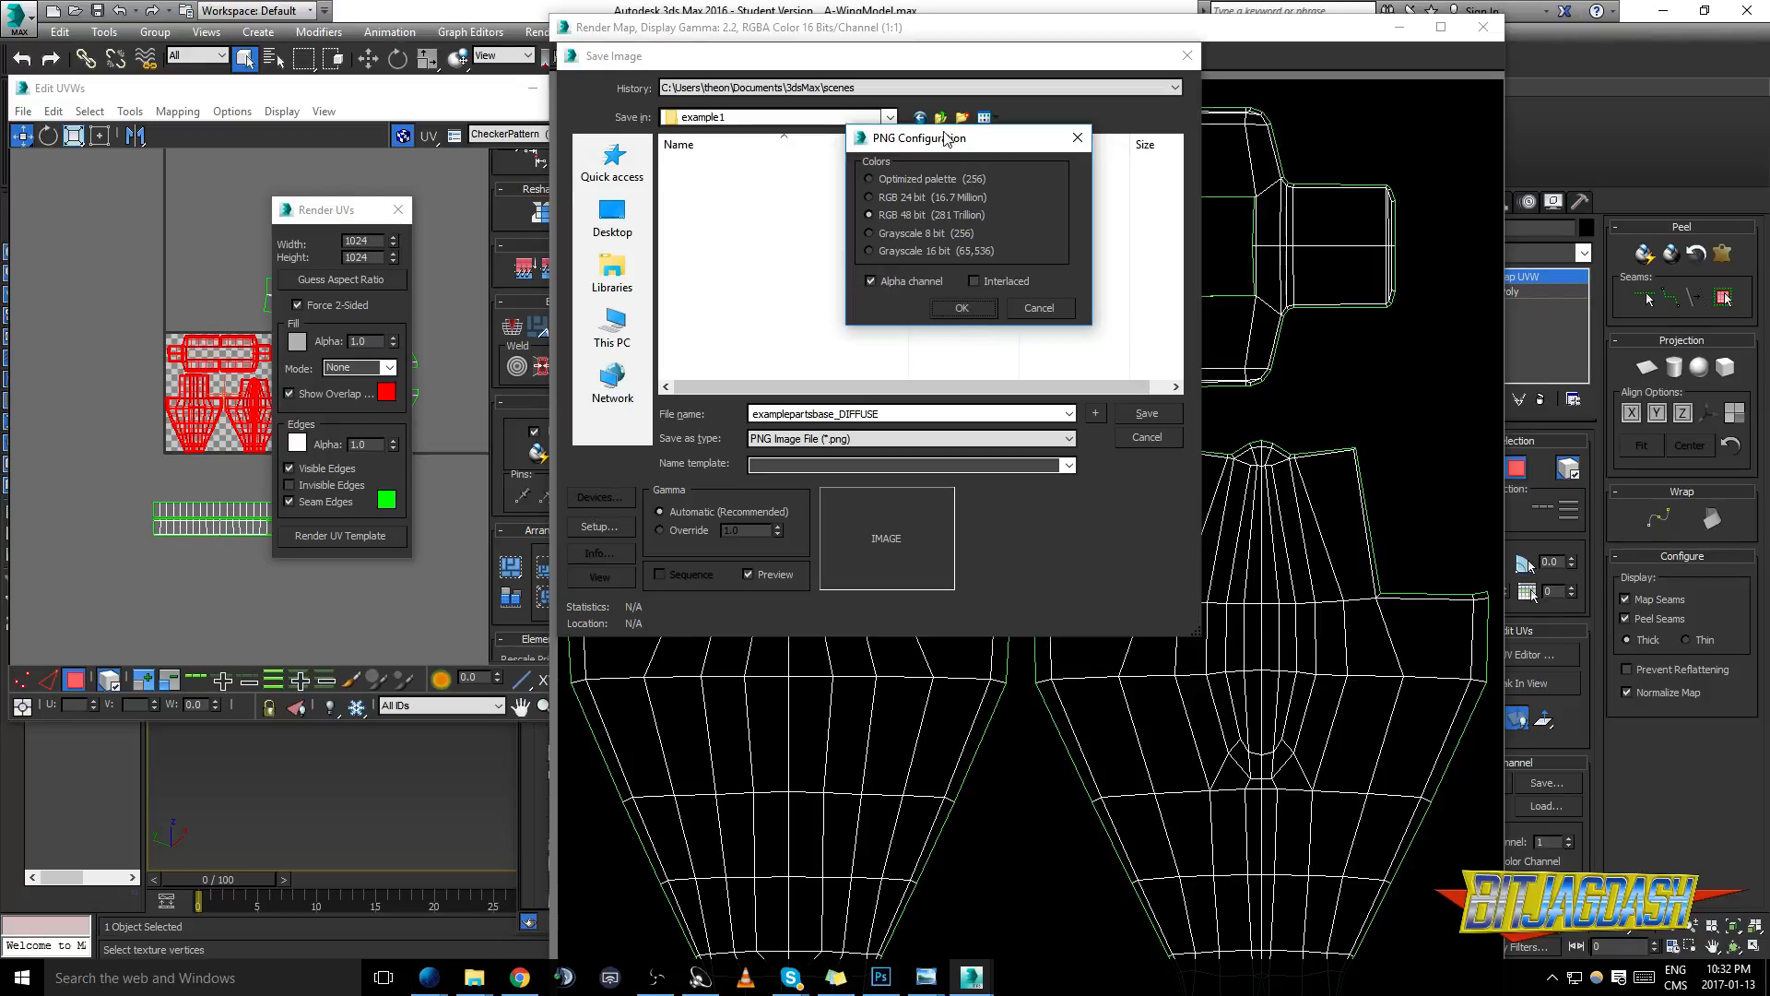
click(979, 332)
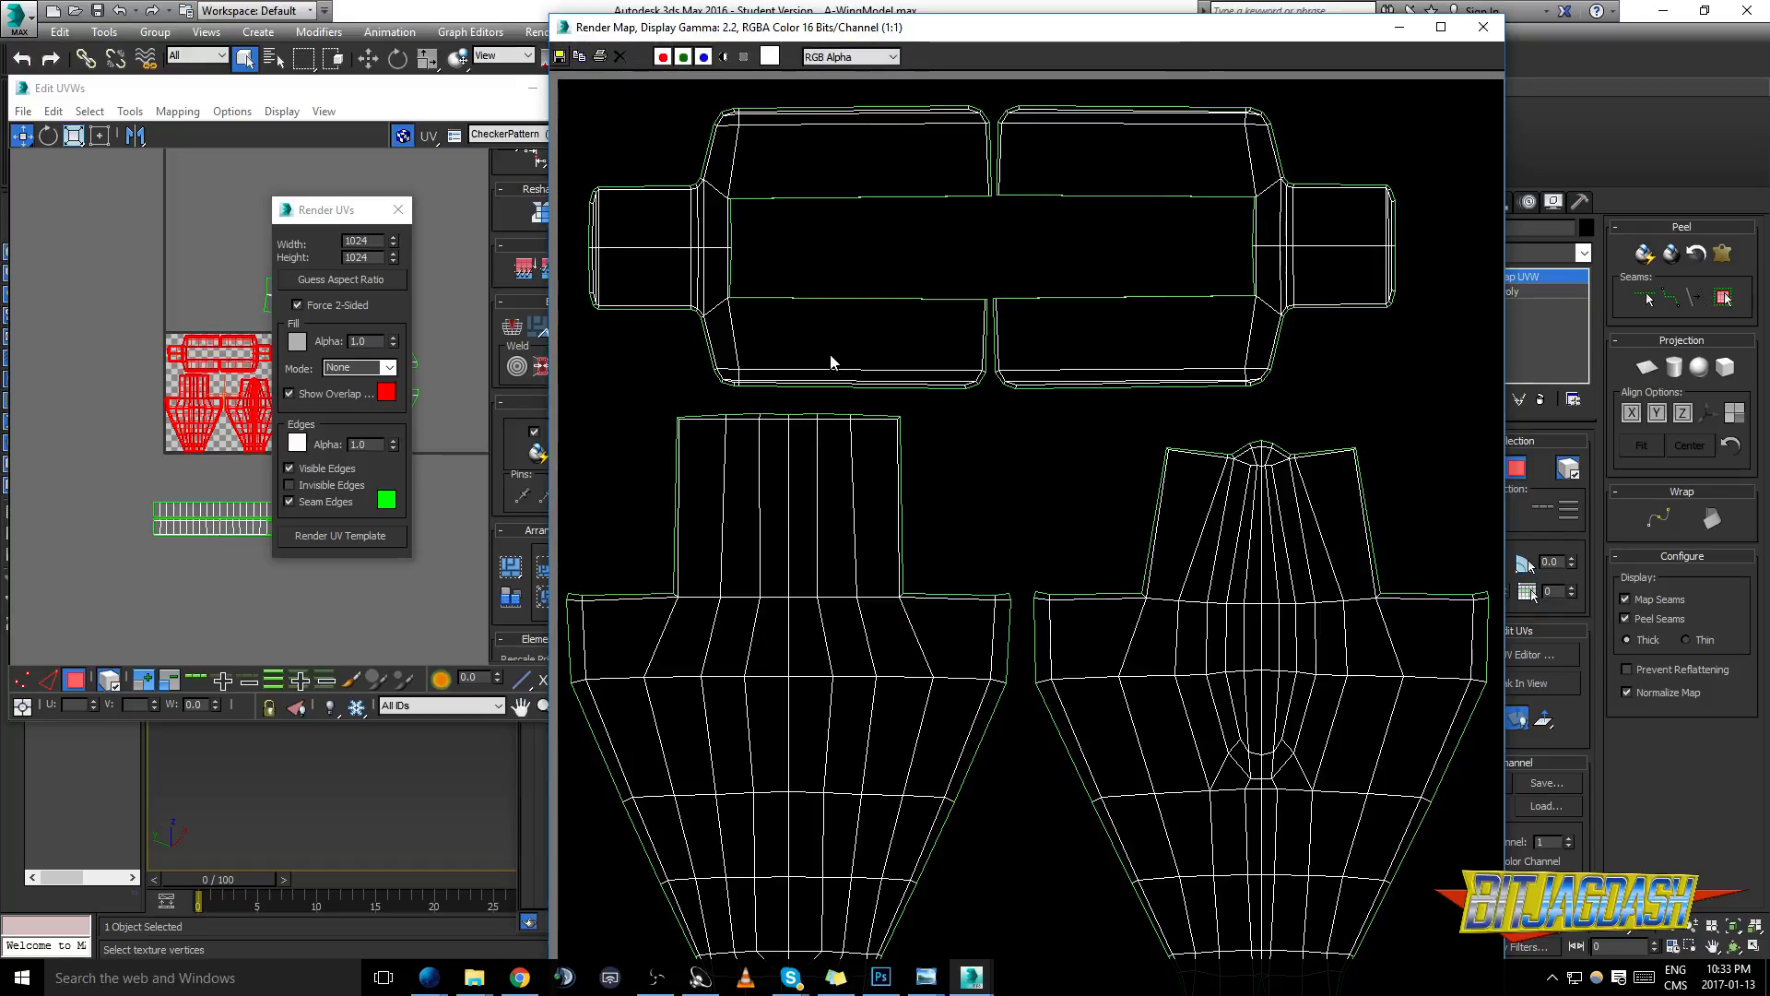
- Switch to Photoshop and open examplepartsbase_DIFFUSE.png from the example1 folder
click(880, 977)
click(53, 13)
click(81, 46)
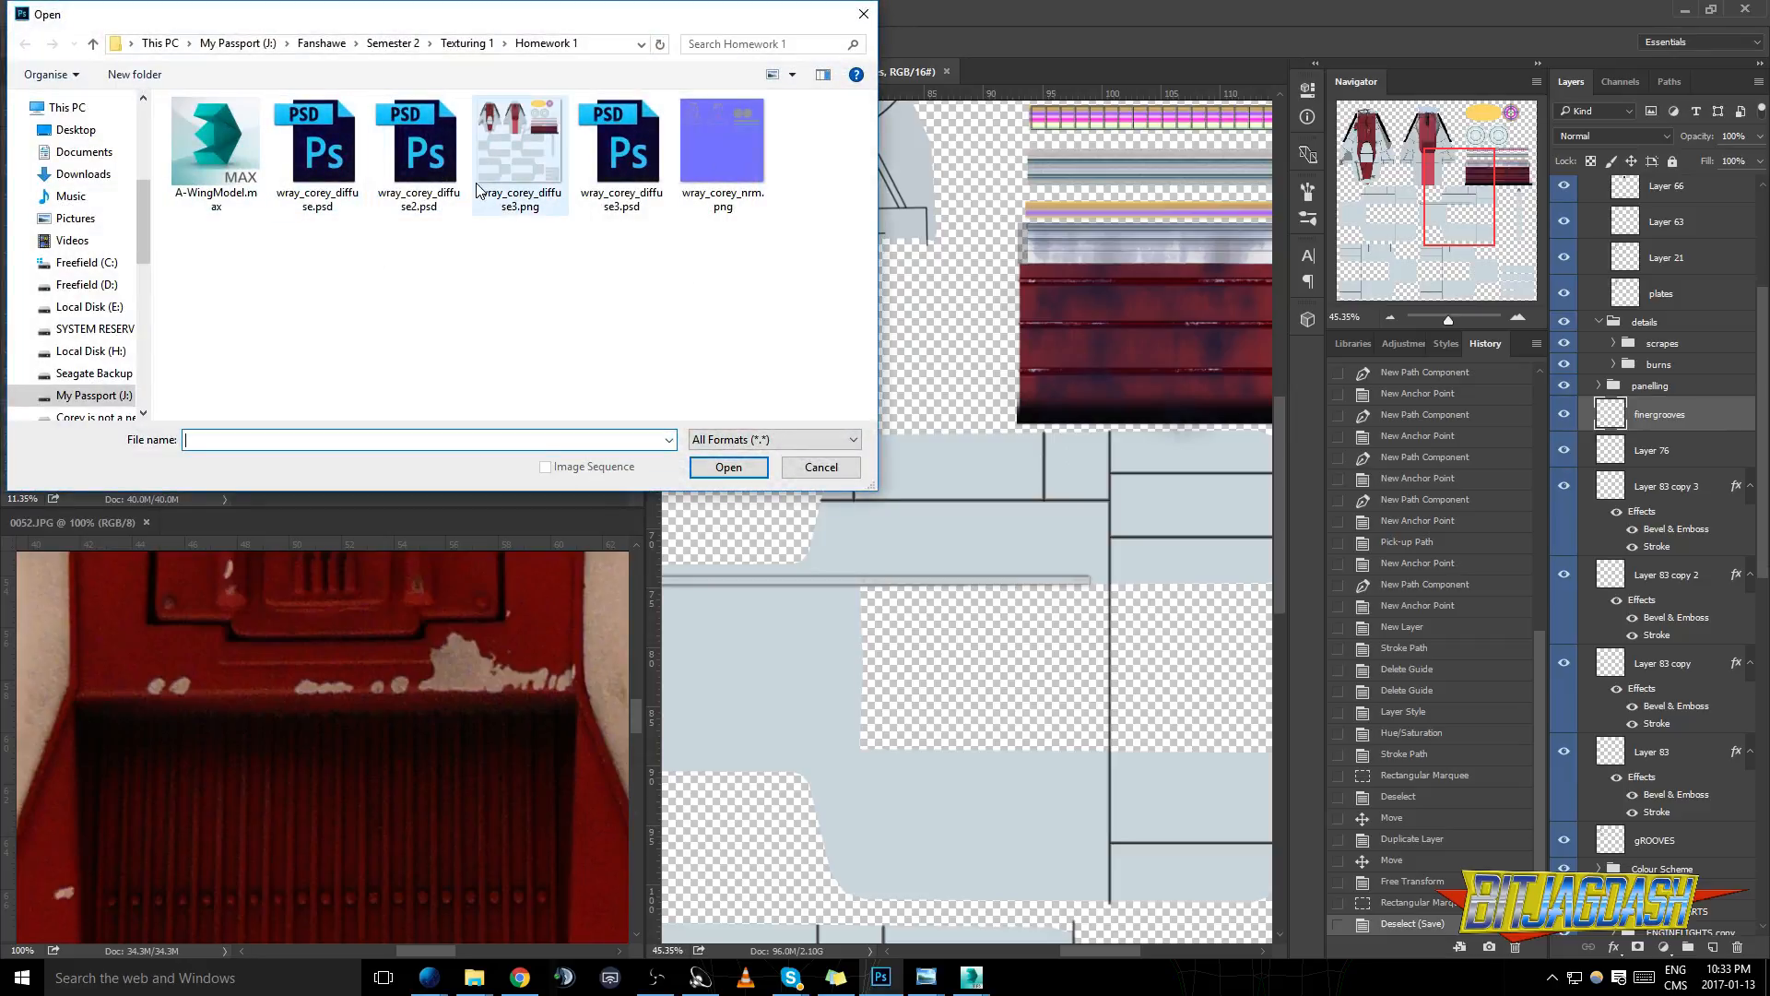
click(466, 43)
double_click(208, 127)
click(216, 152)
click(741, 475)
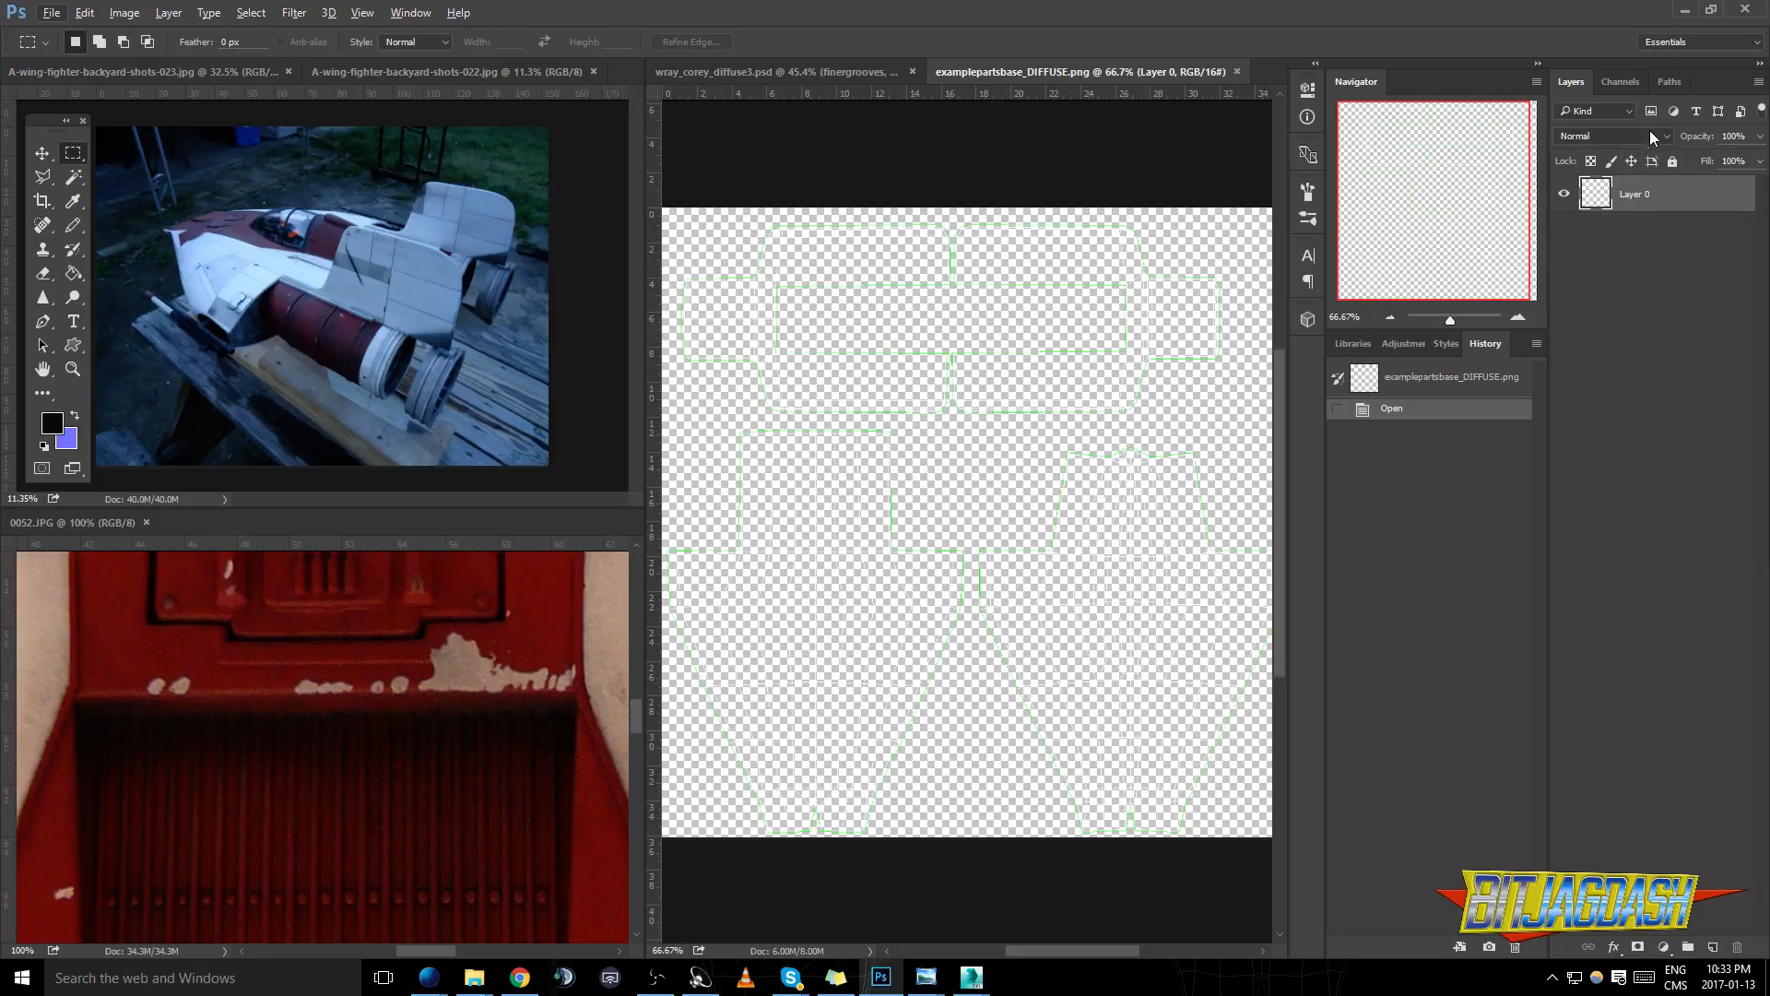
- Select the empty area around the UV shells with the Magic Wand and invert the selection to capture the shells
click(76, 180)
click(157, 195)
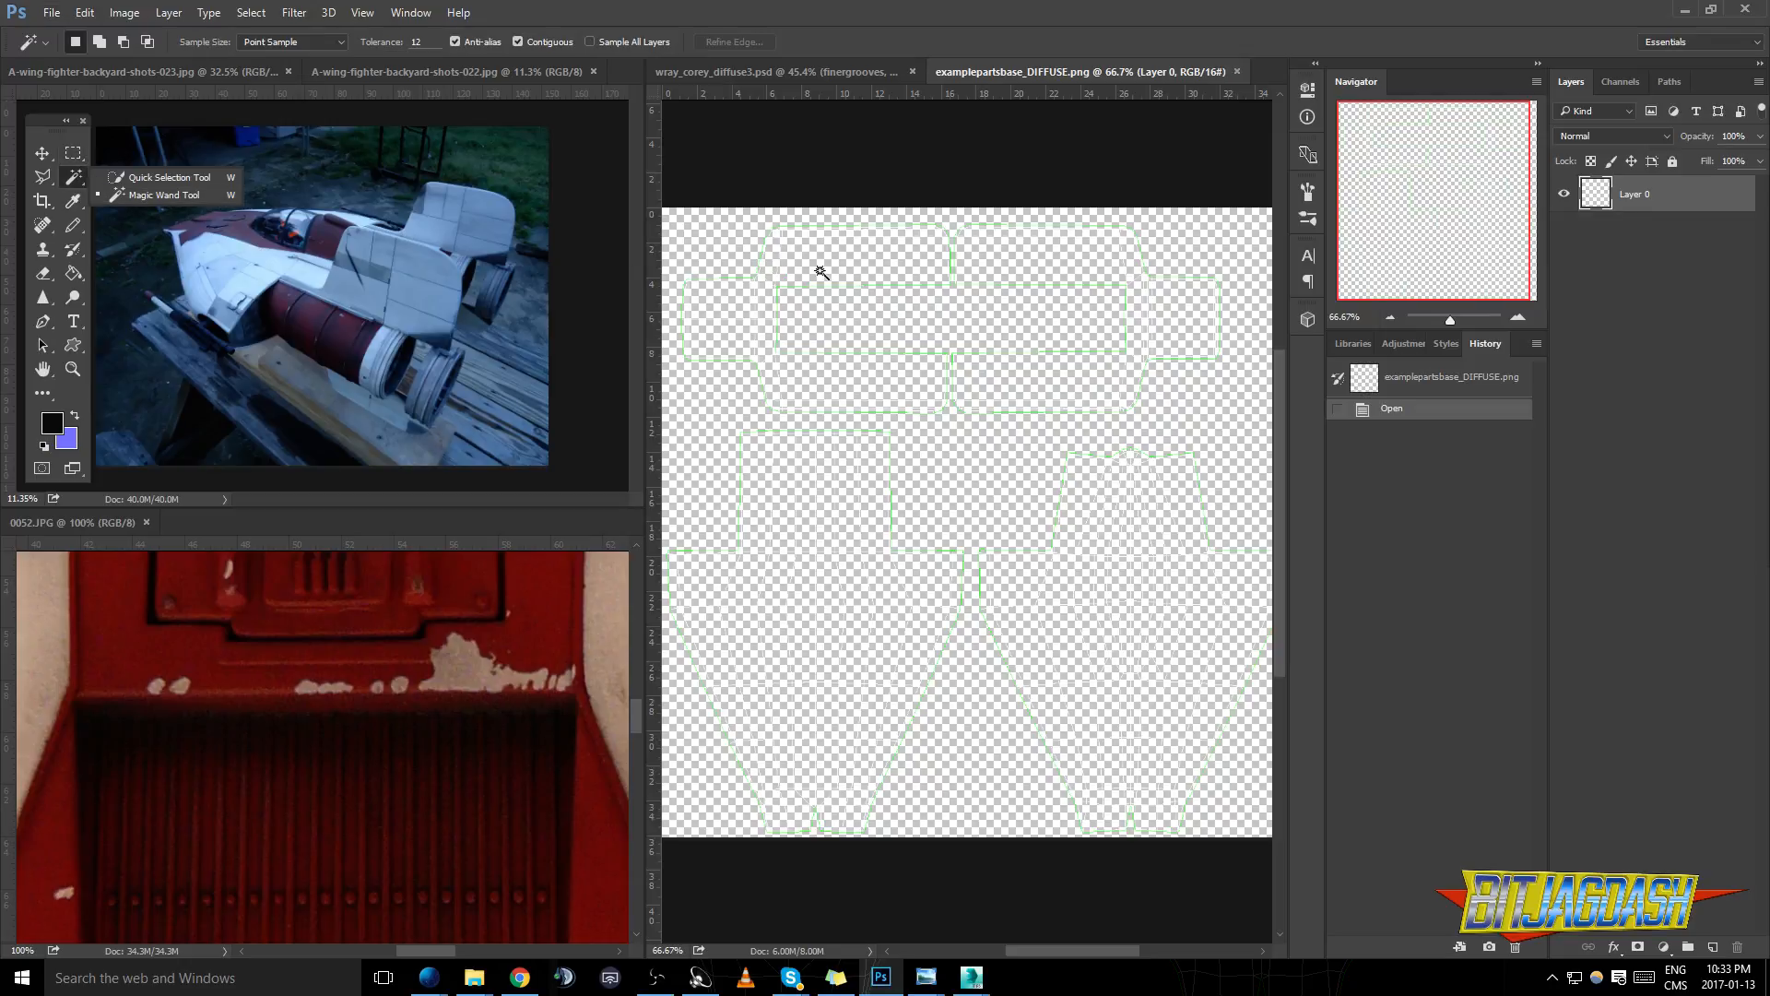
click(737, 231)
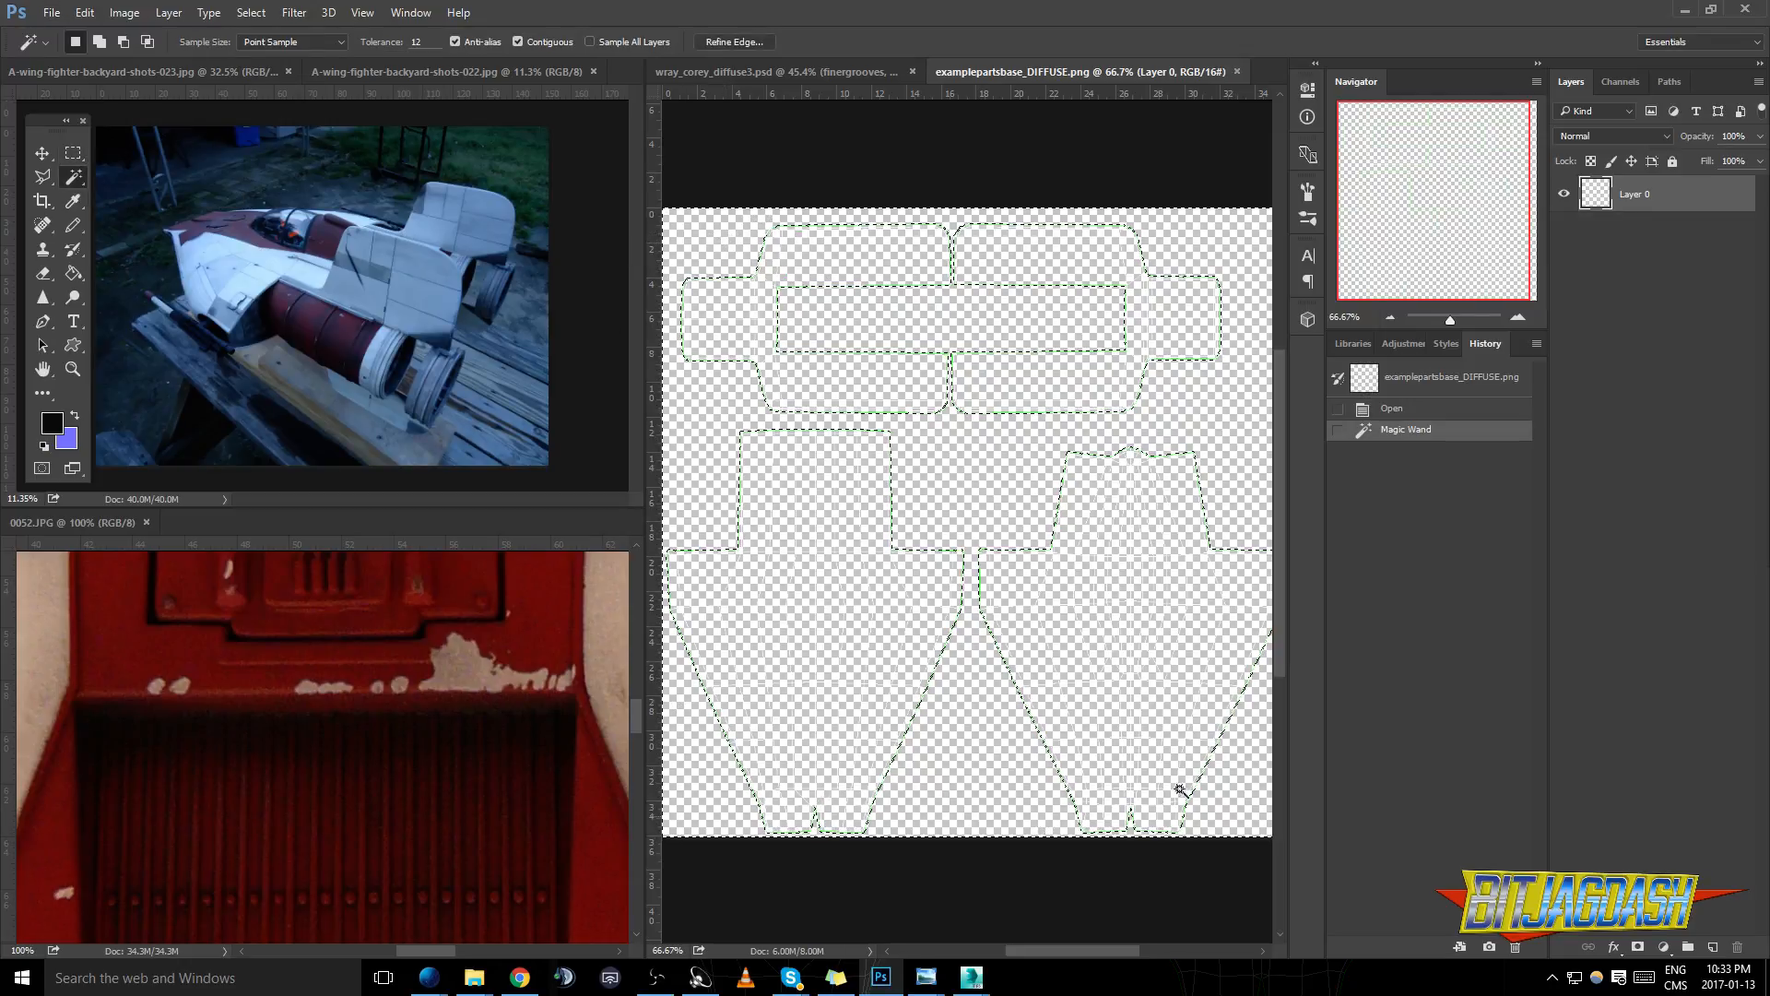
key(ctrl+shift+i)
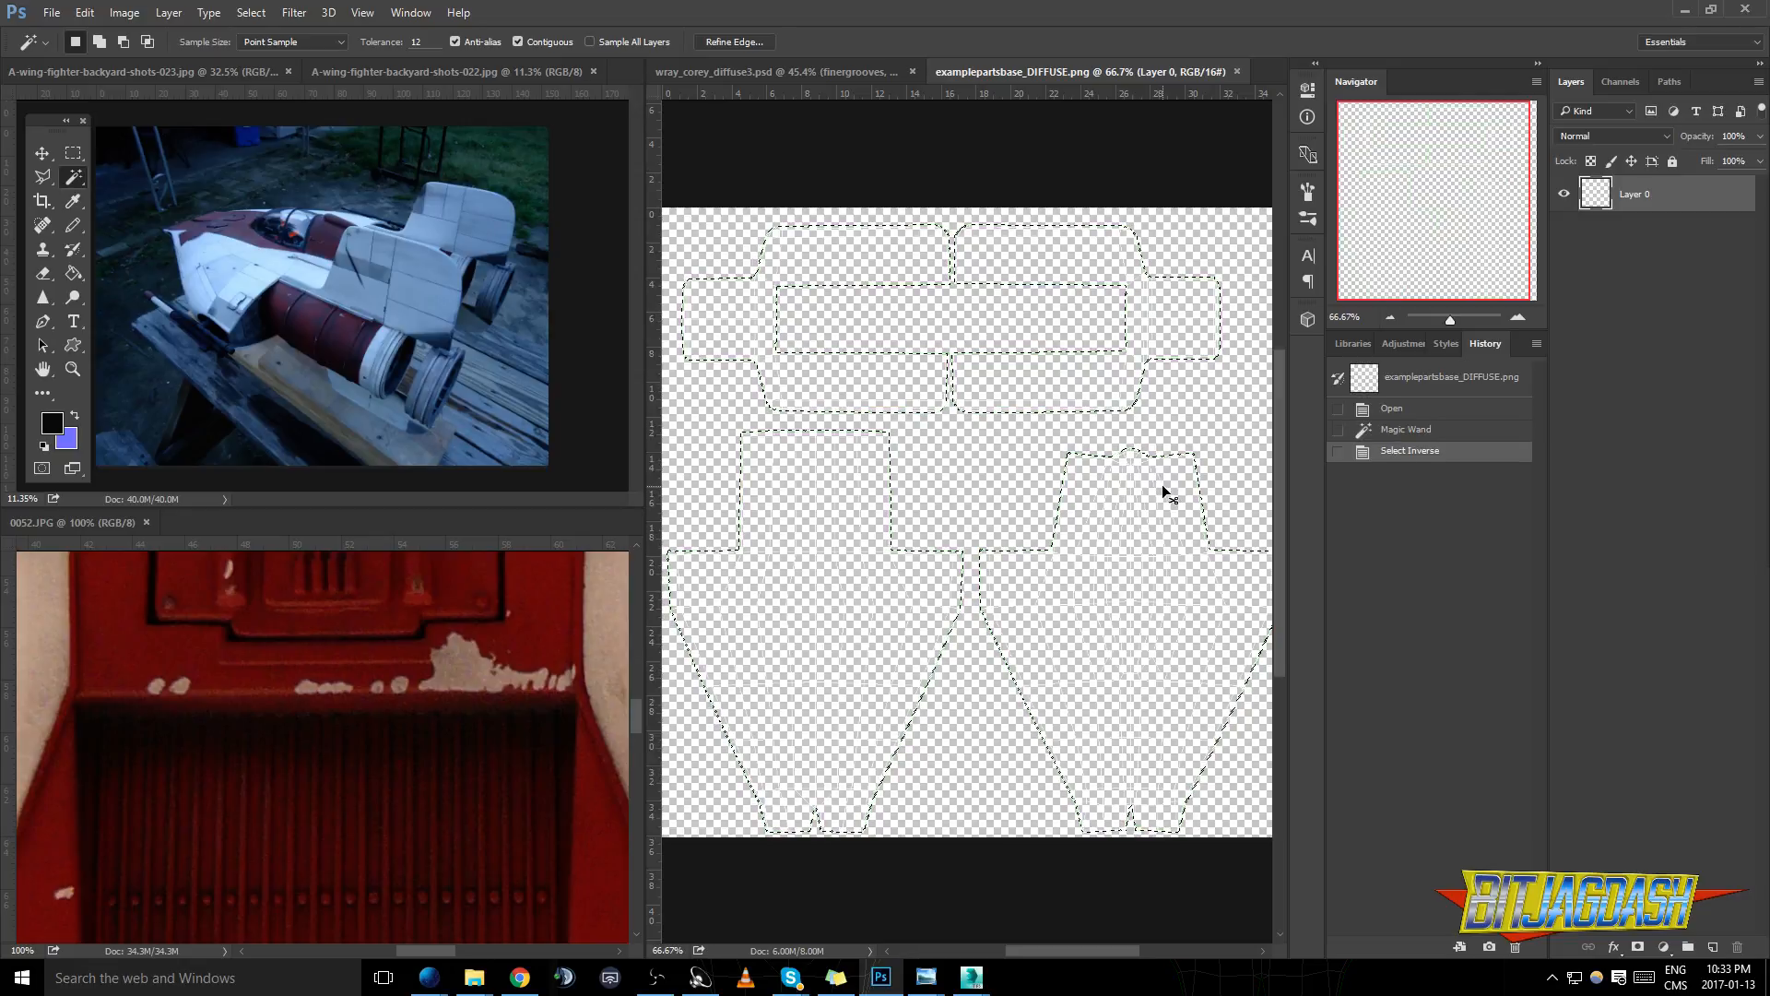
- Refine the selection's edge with radius 0 px, feather 3.2 px, contrast 70% and shift edge +96%
key(m)
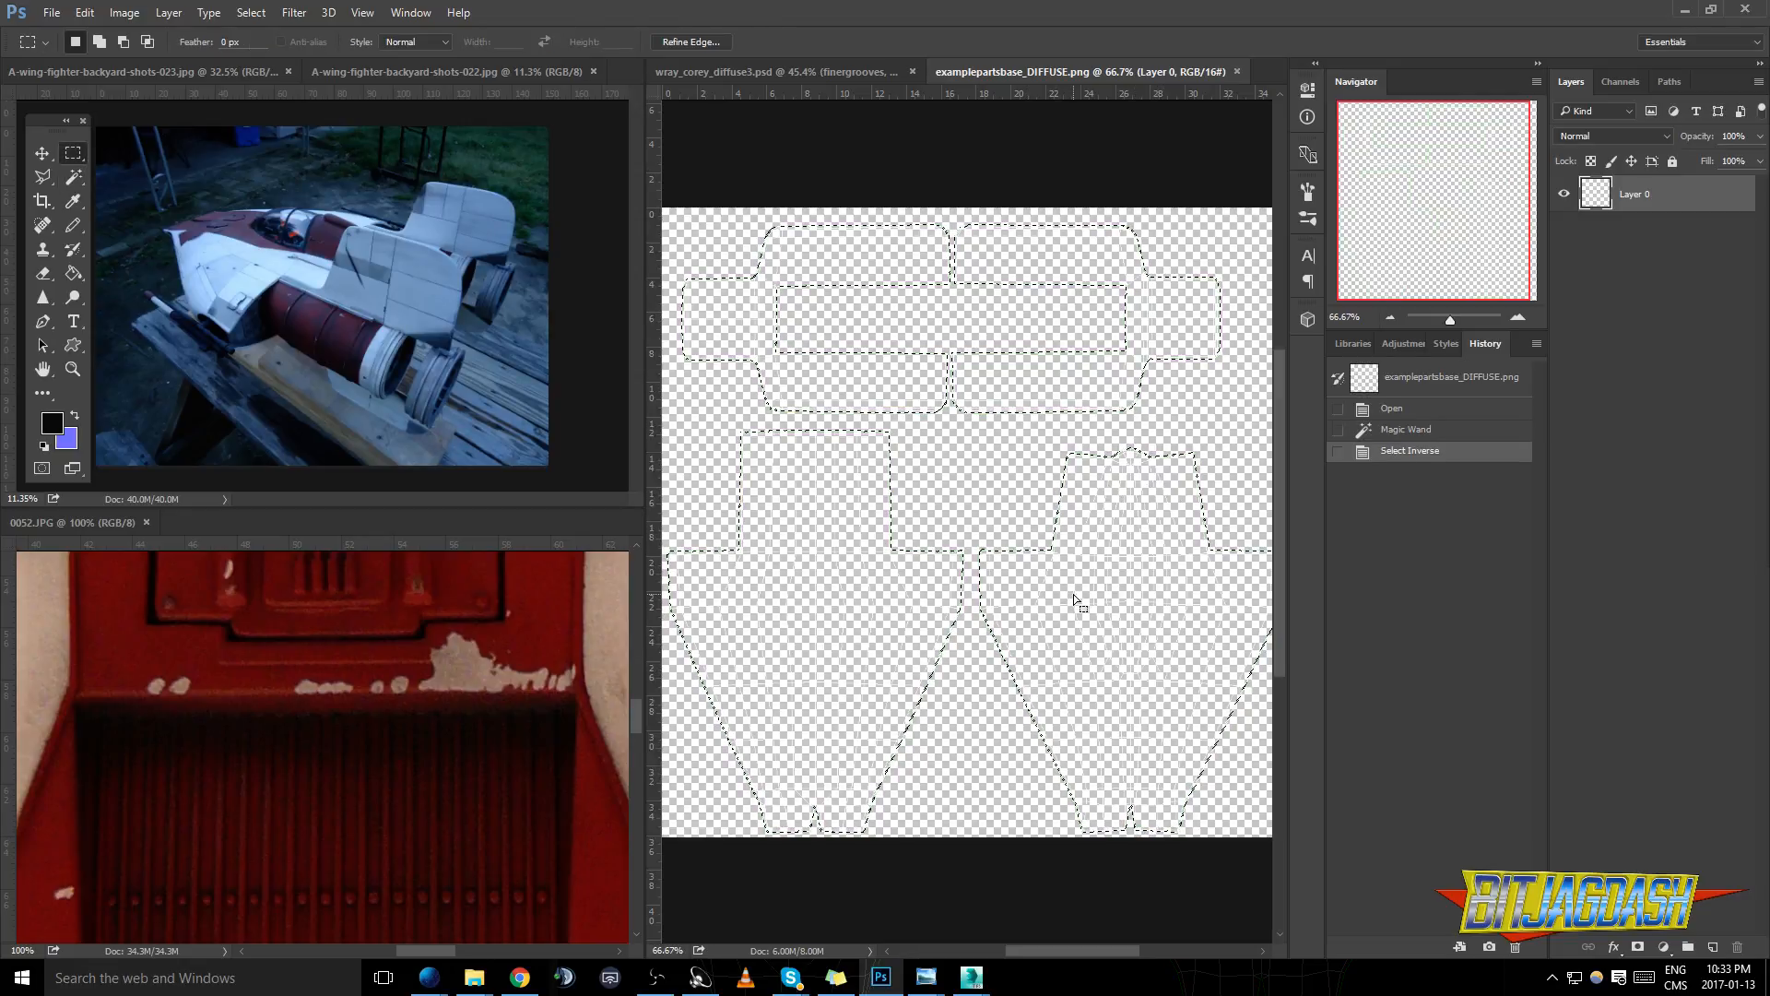
right_click(1073, 594)
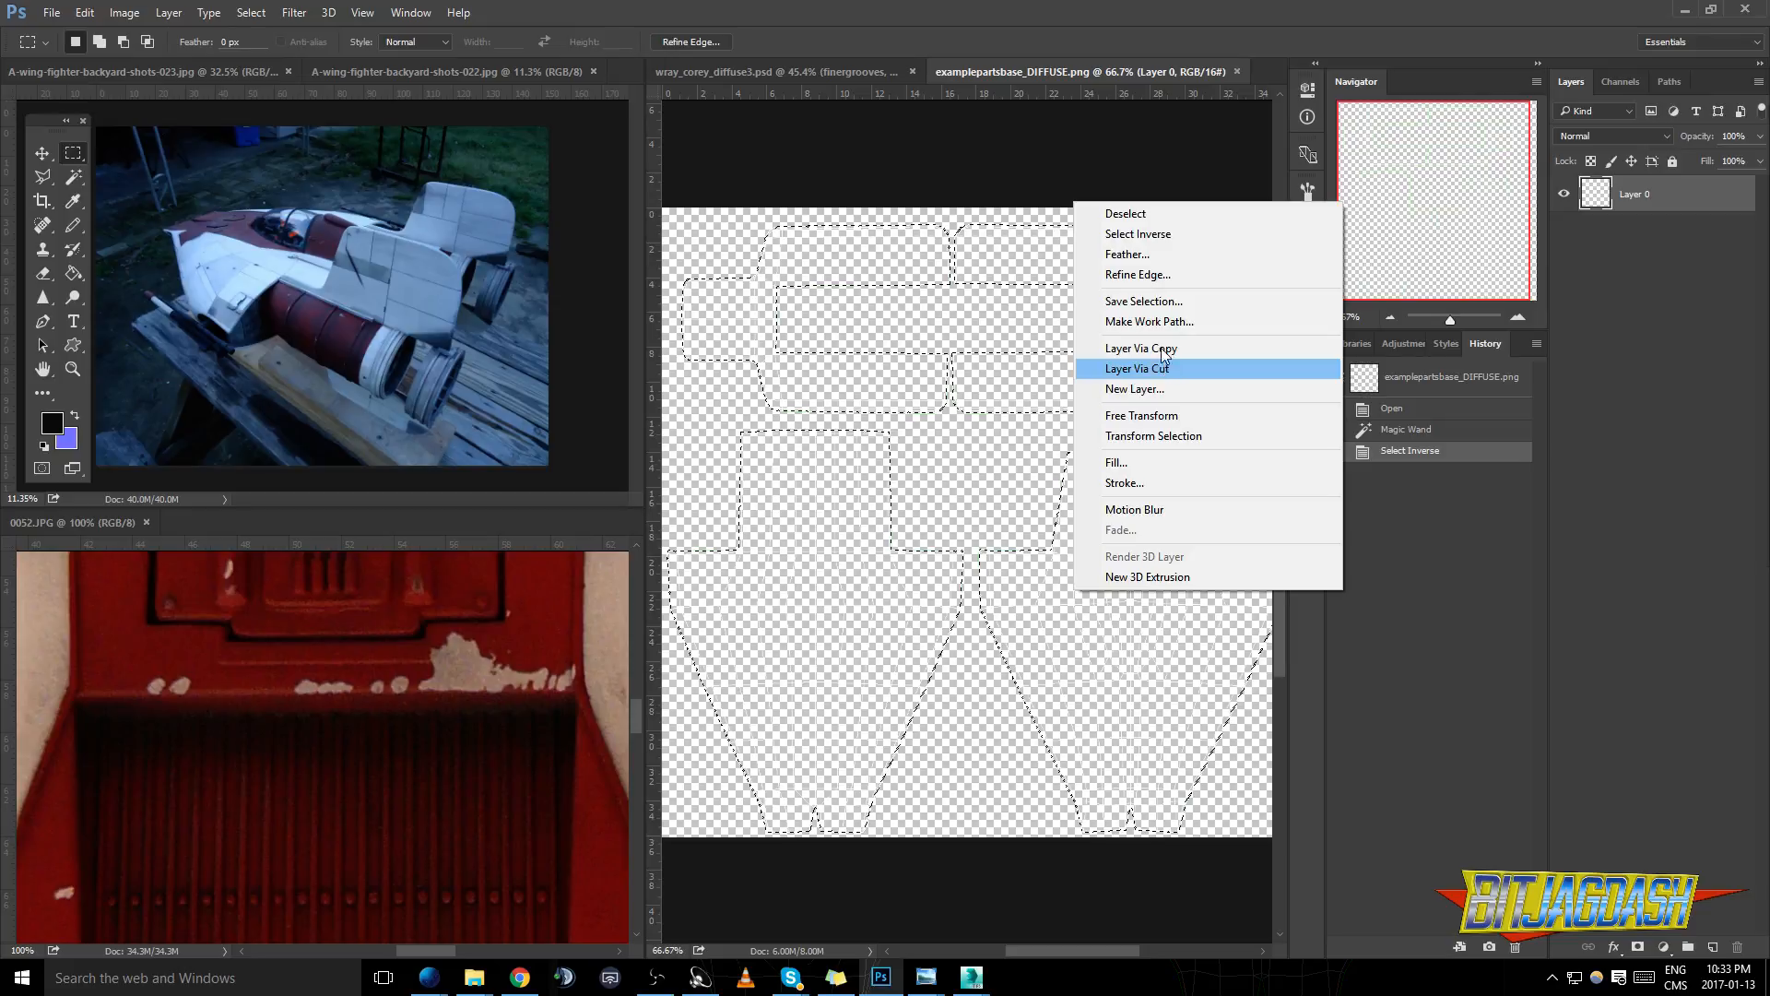
click(1140, 275)
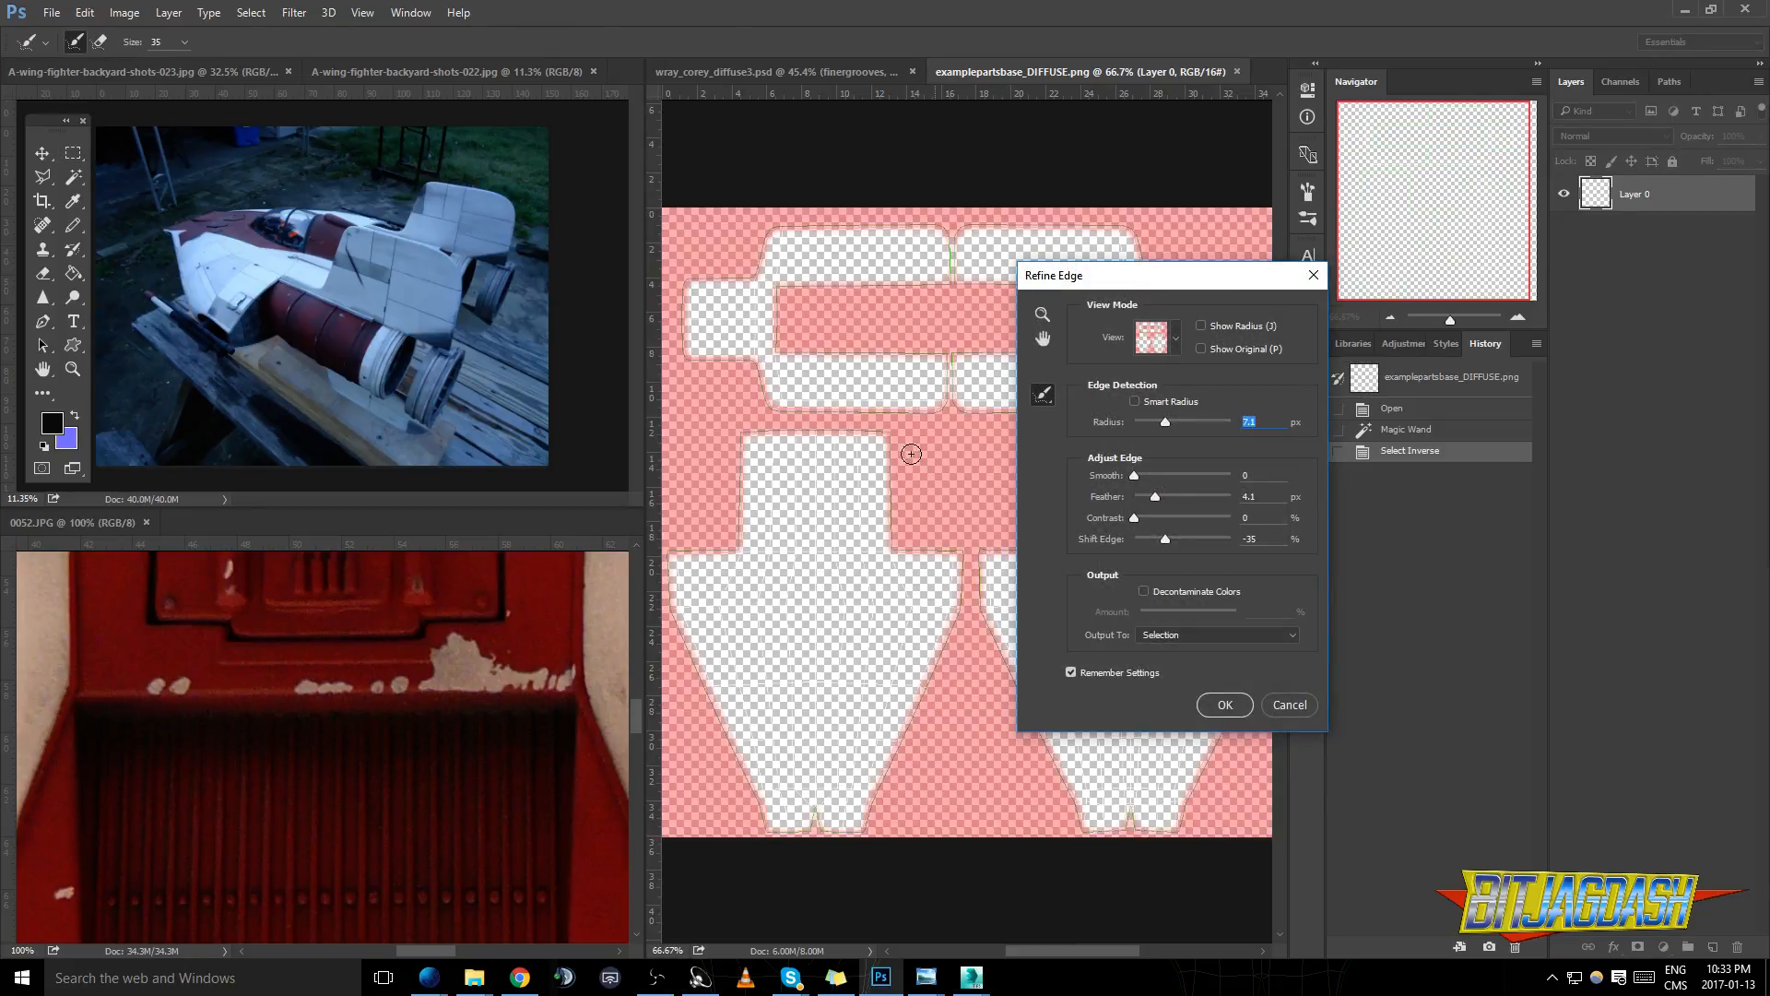
drag(1143, 500, 1157, 521)
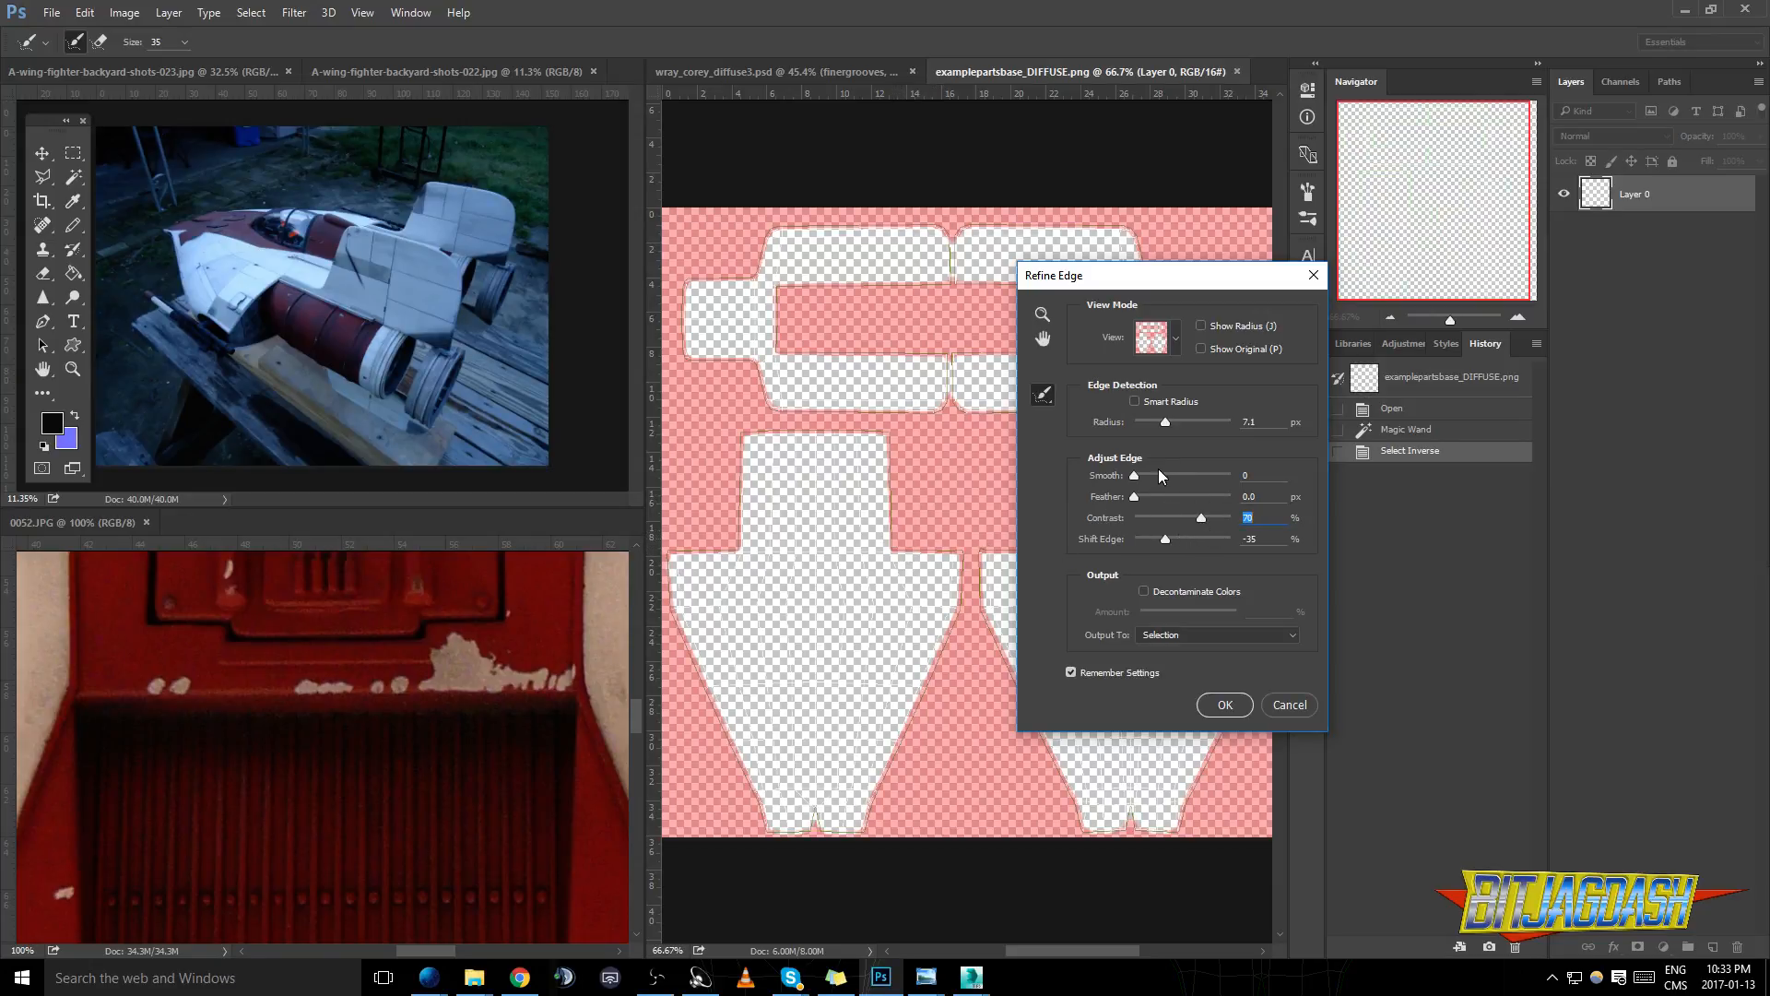
drag(1140, 424, 1132, 424)
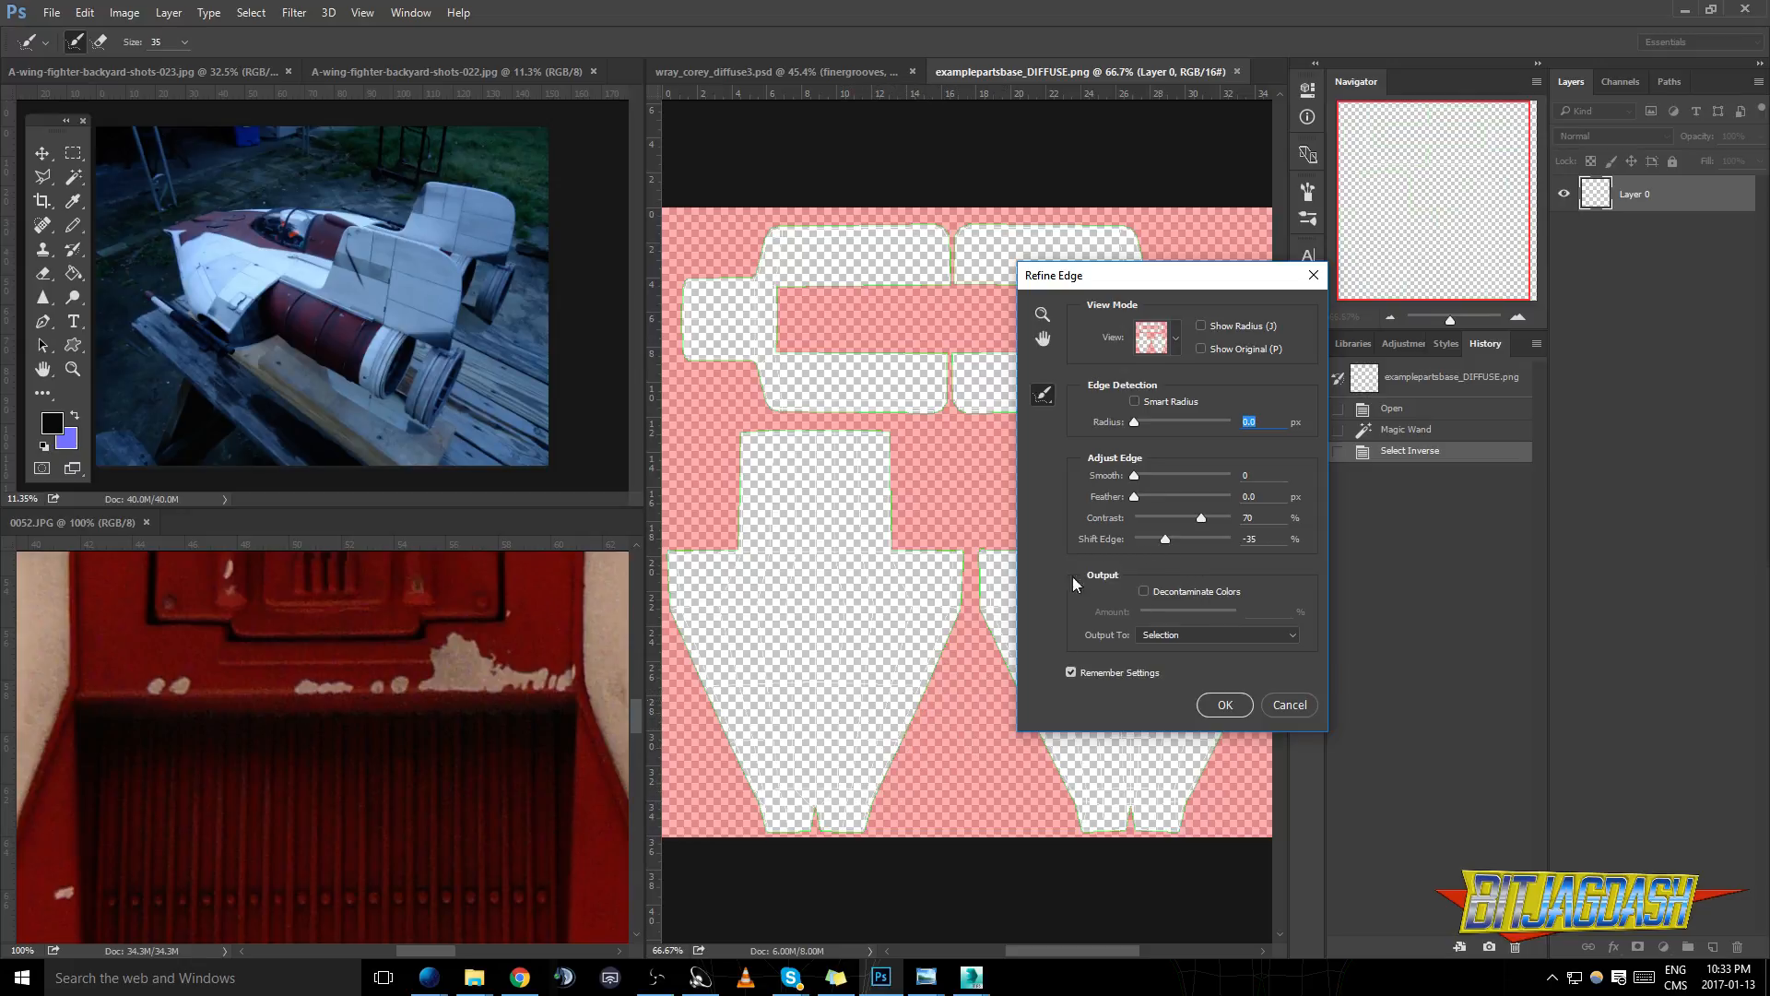
drag(1165, 539, 1152, 499)
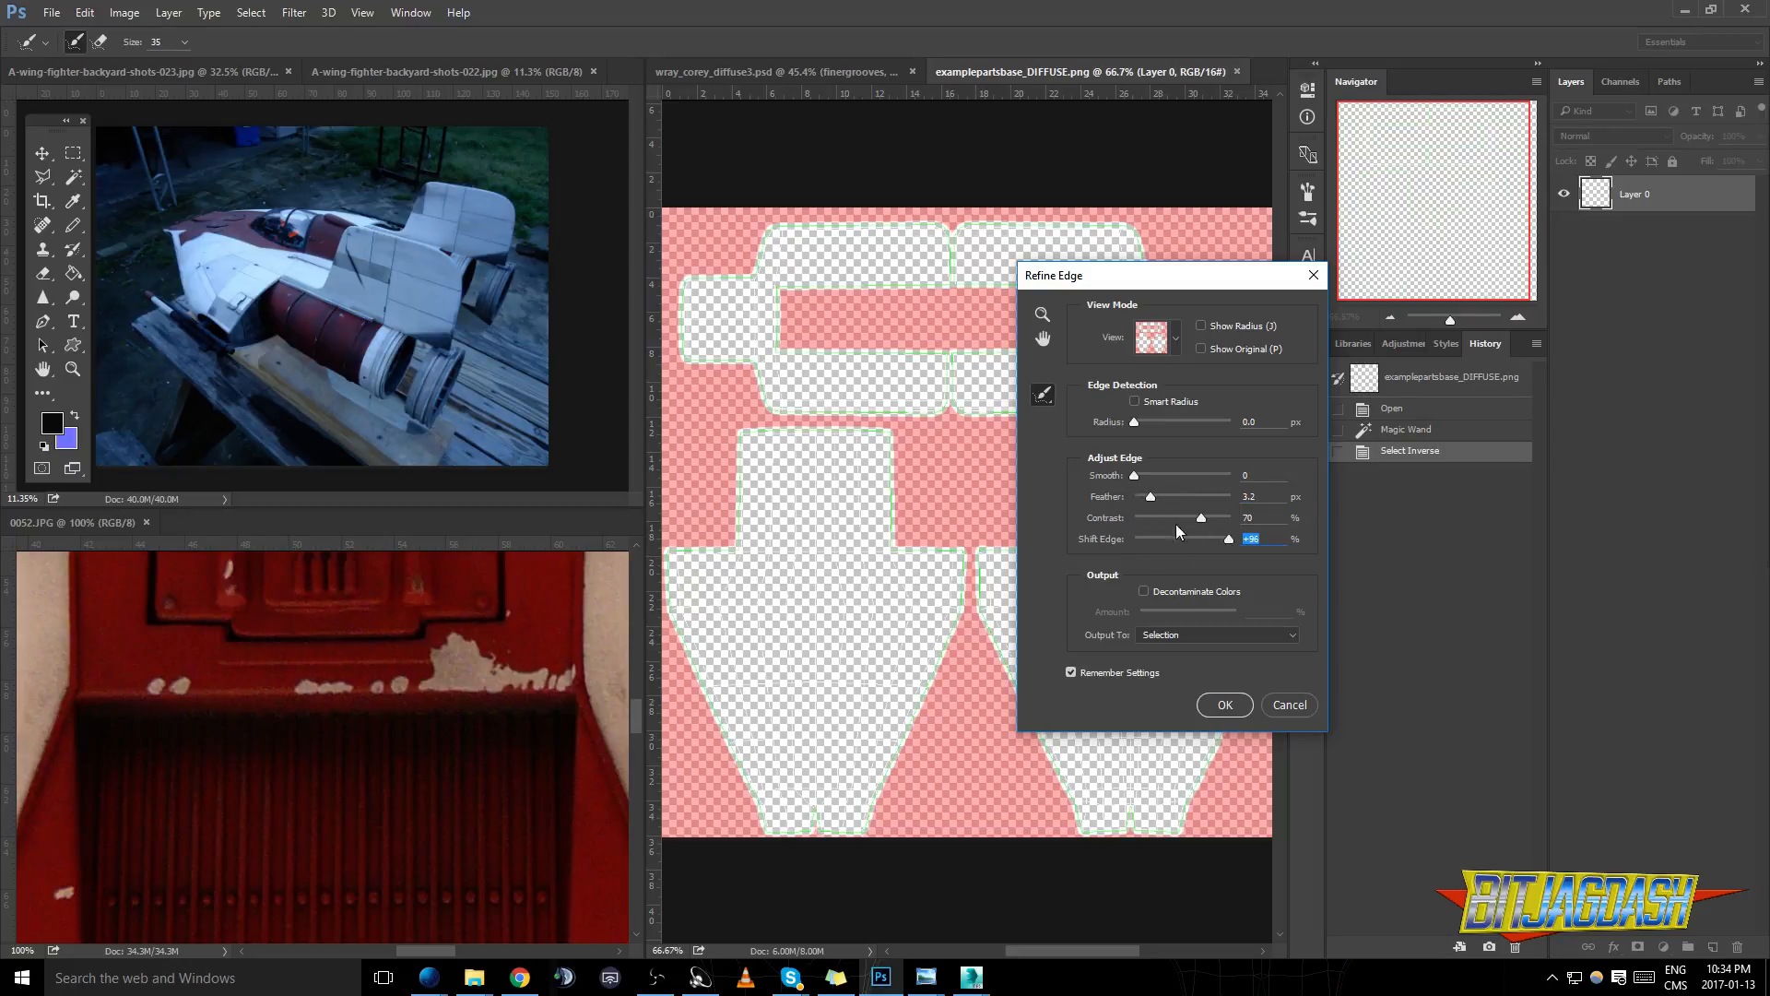
click(1225, 704)
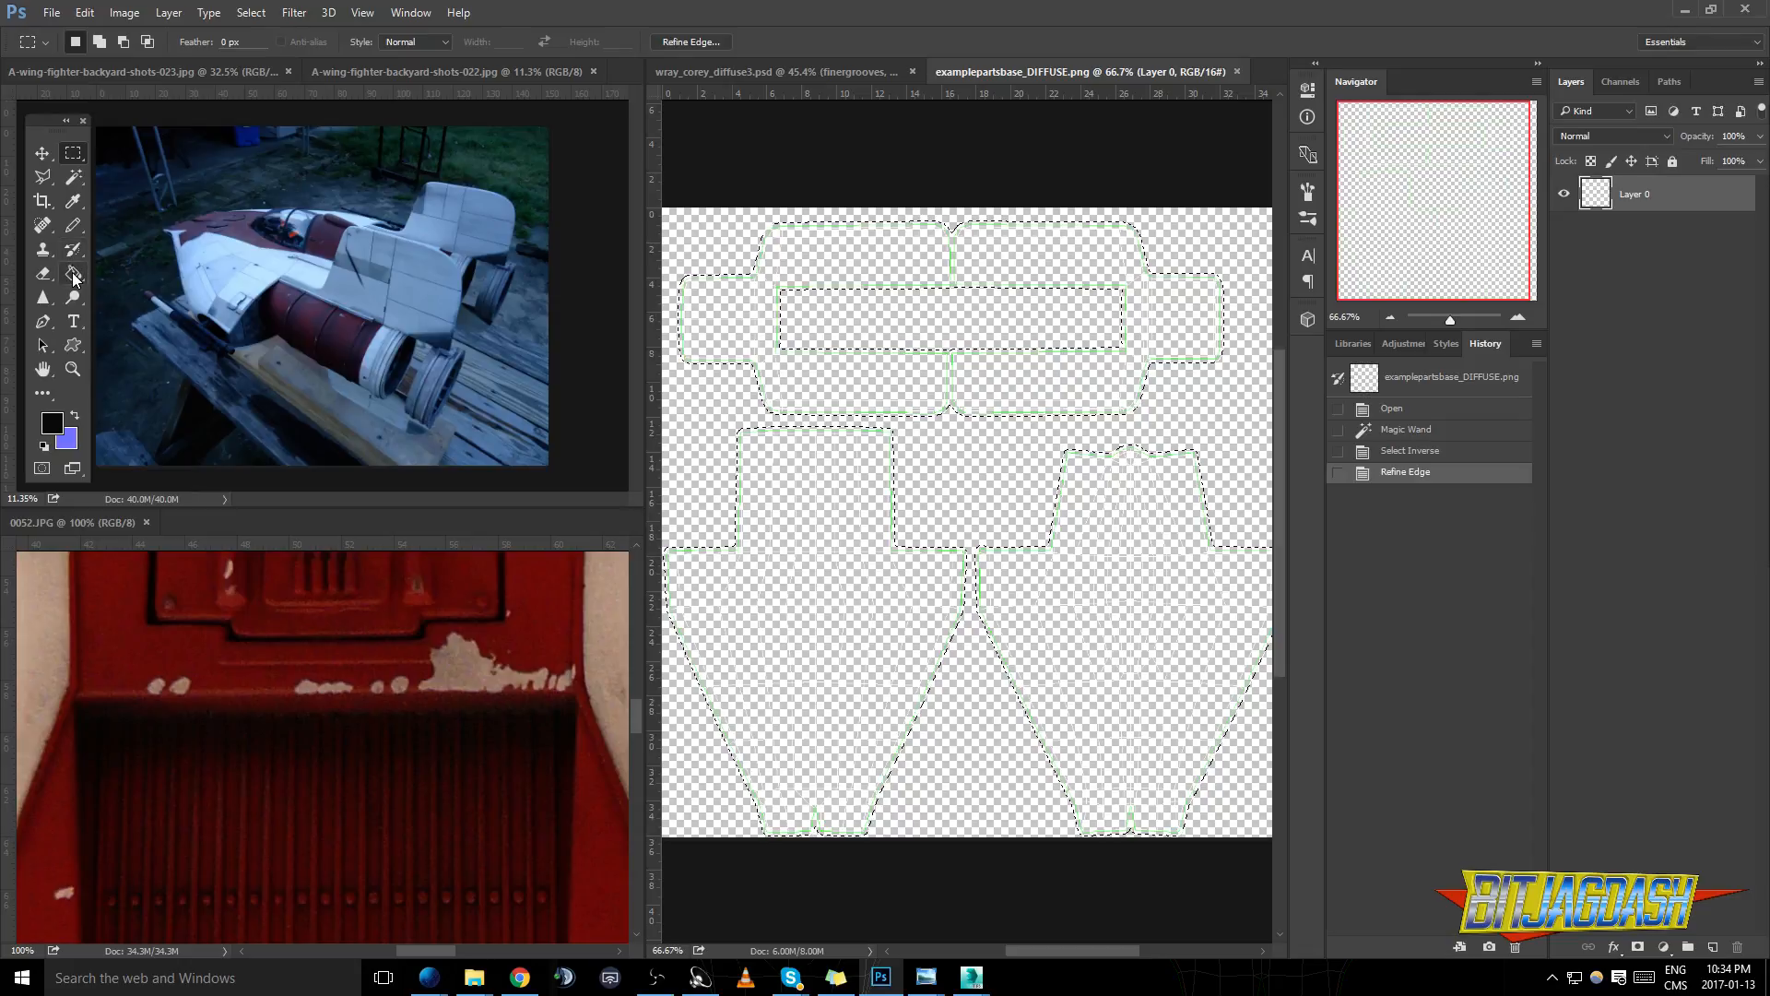
- Set the foreground colour to pale blue d2ecfd, based on the white hull in the A-wing reference photo
click(52, 424)
click(361, 281)
click(282, 262)
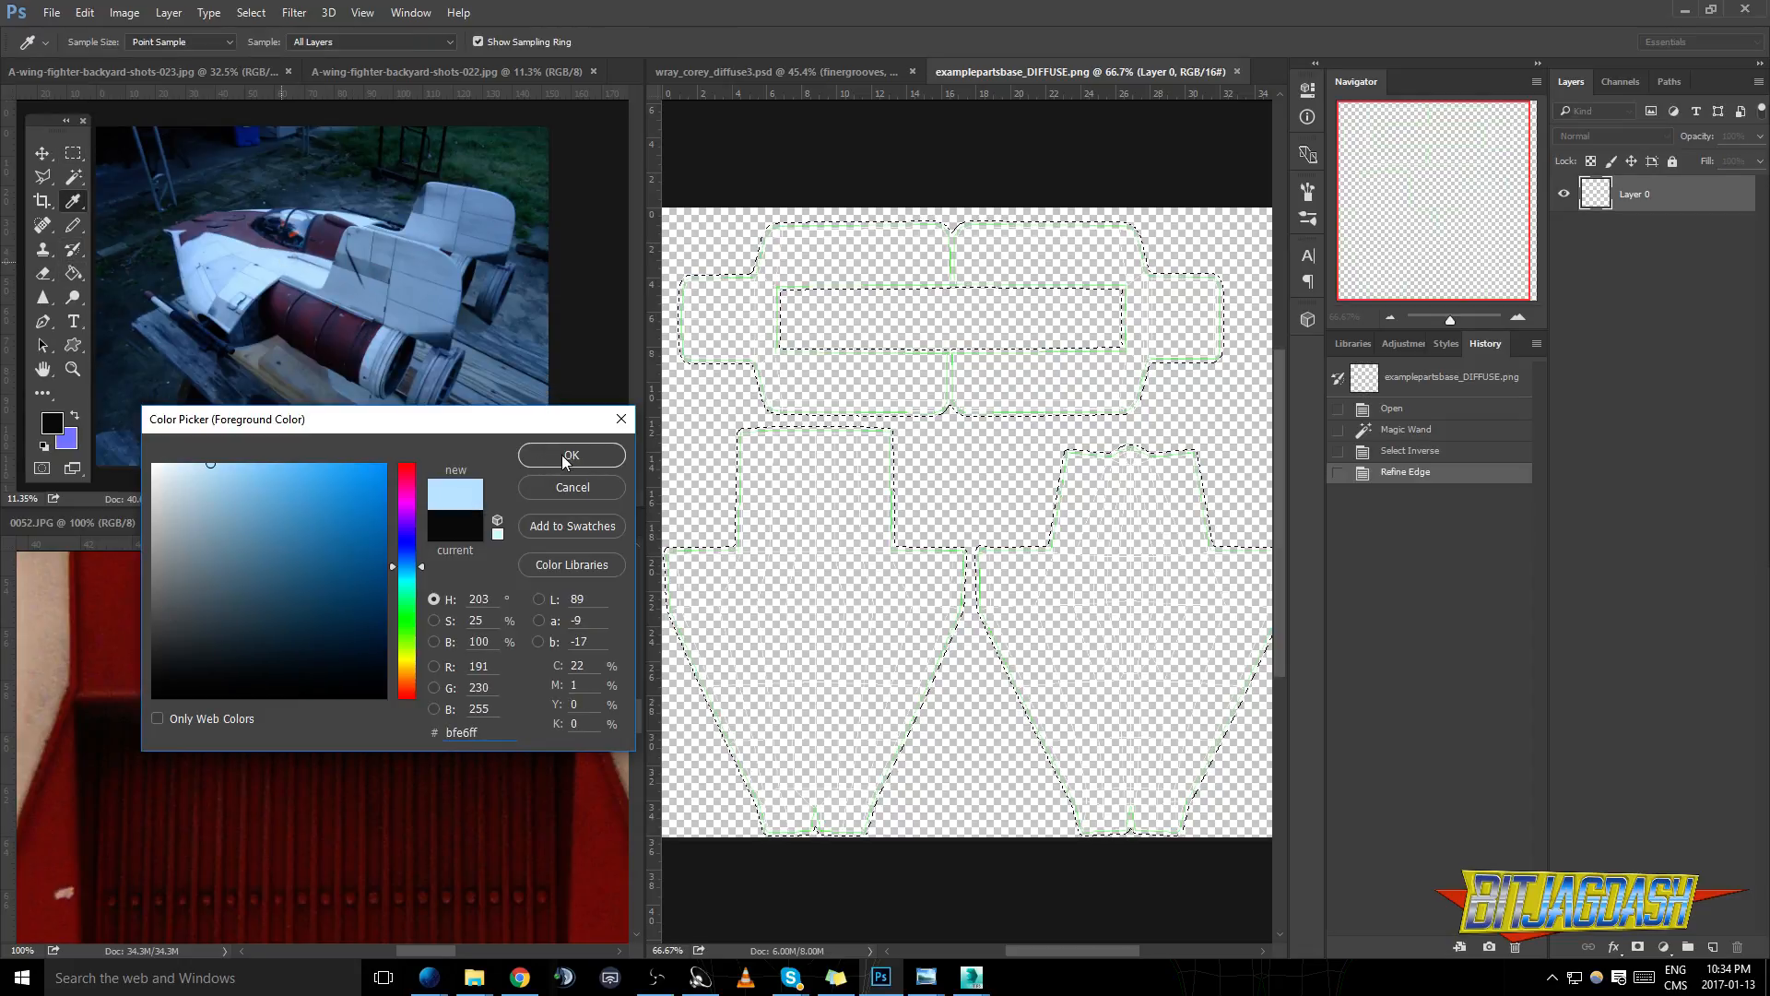
drag(489, 421, 405, 384)
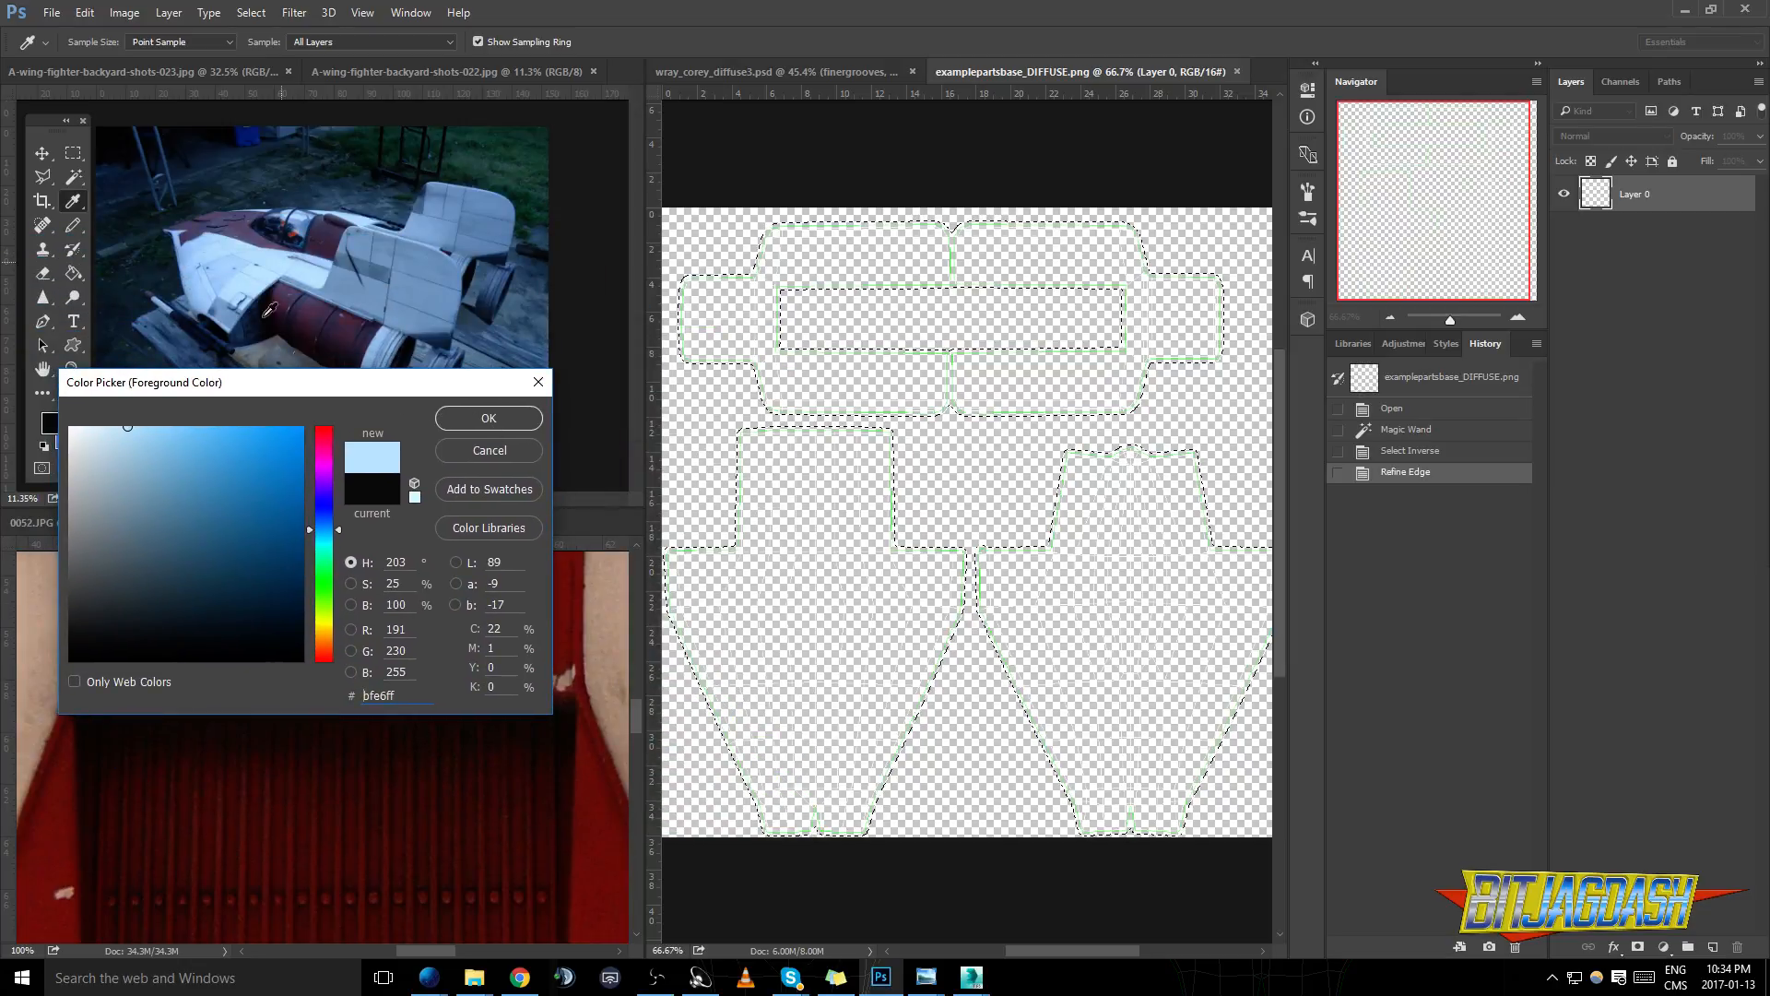
drag(290, 261, 266, 262)
click(104, 440)
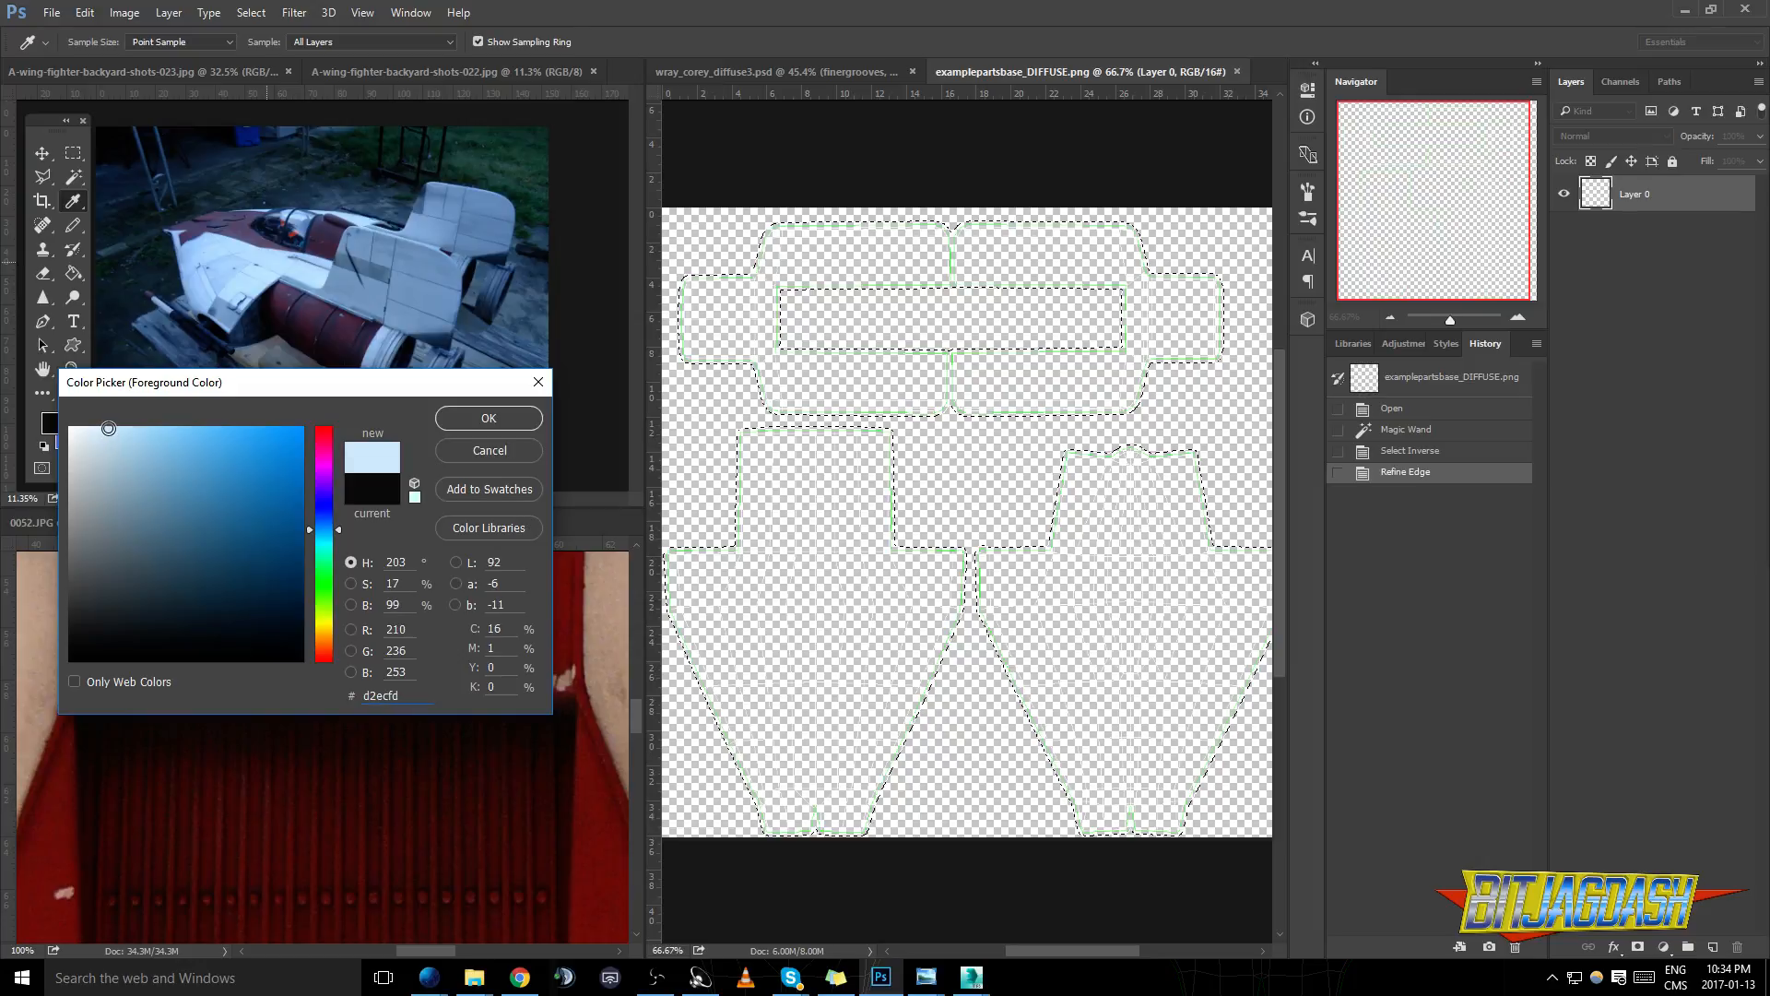
key(g)
click(489, 418)
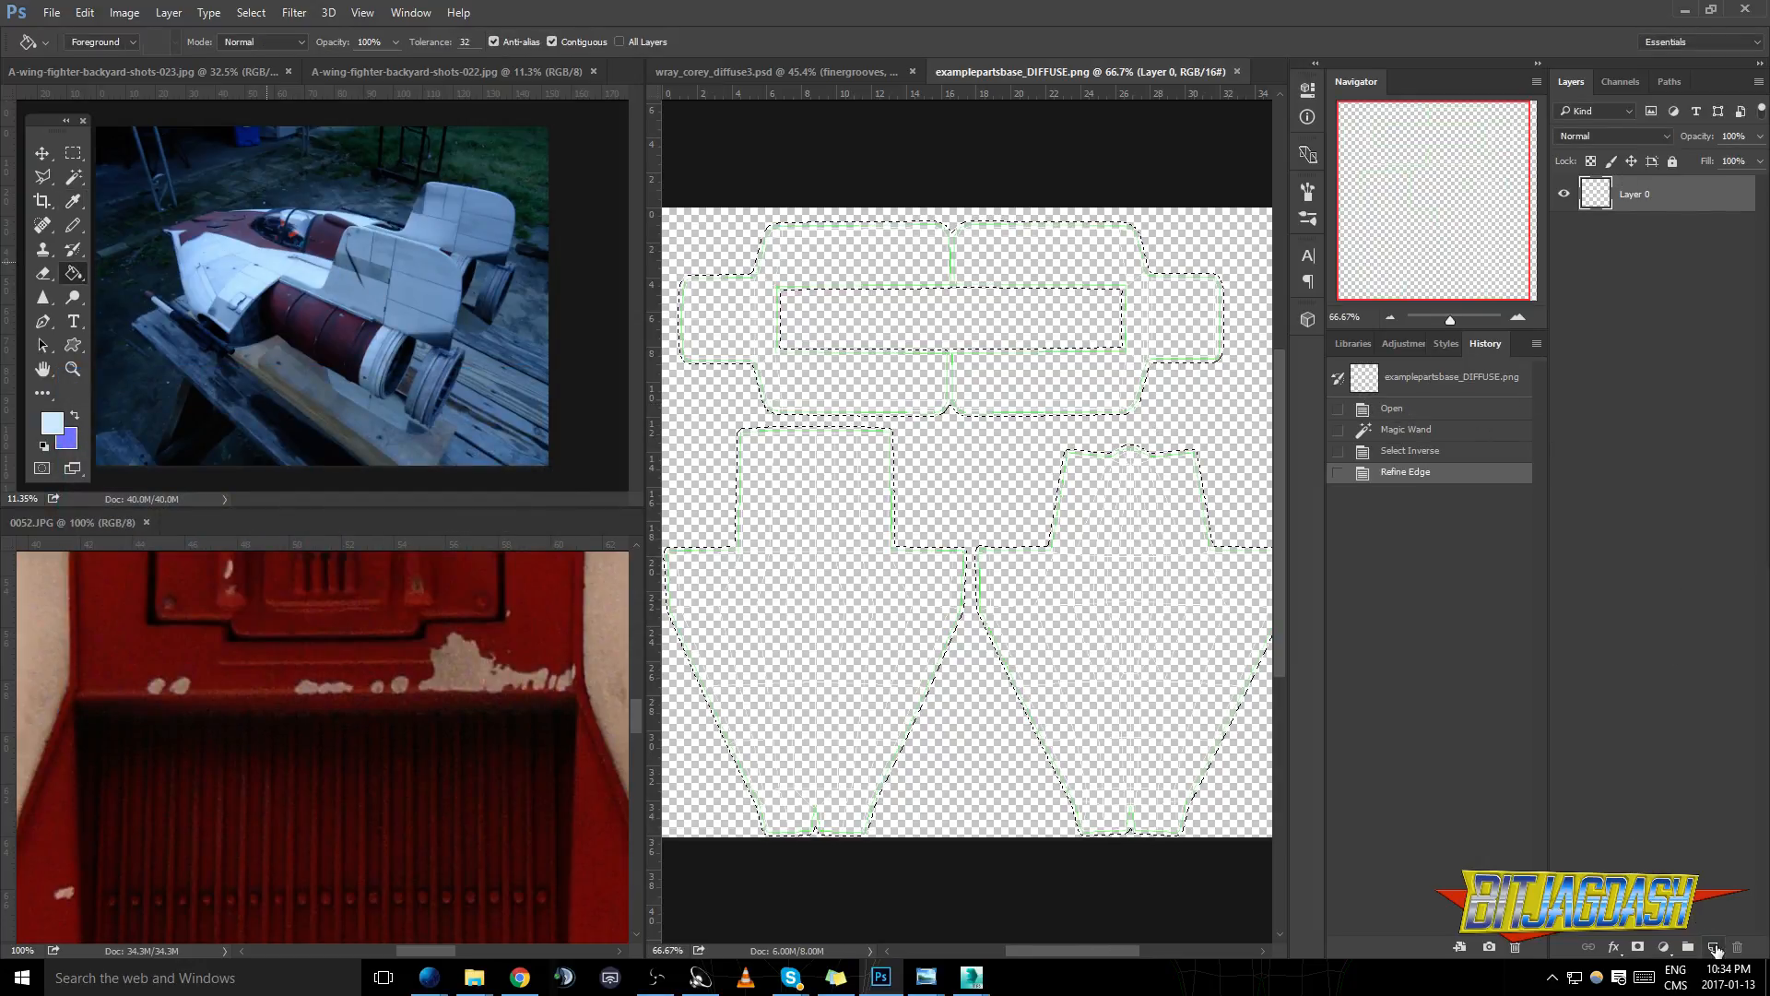
- Add a new layer, fill the selected UV shells with the pale blue foreground colour and deselect
click(1715, 950)
click(1057, 645)
key(ctrl+d)
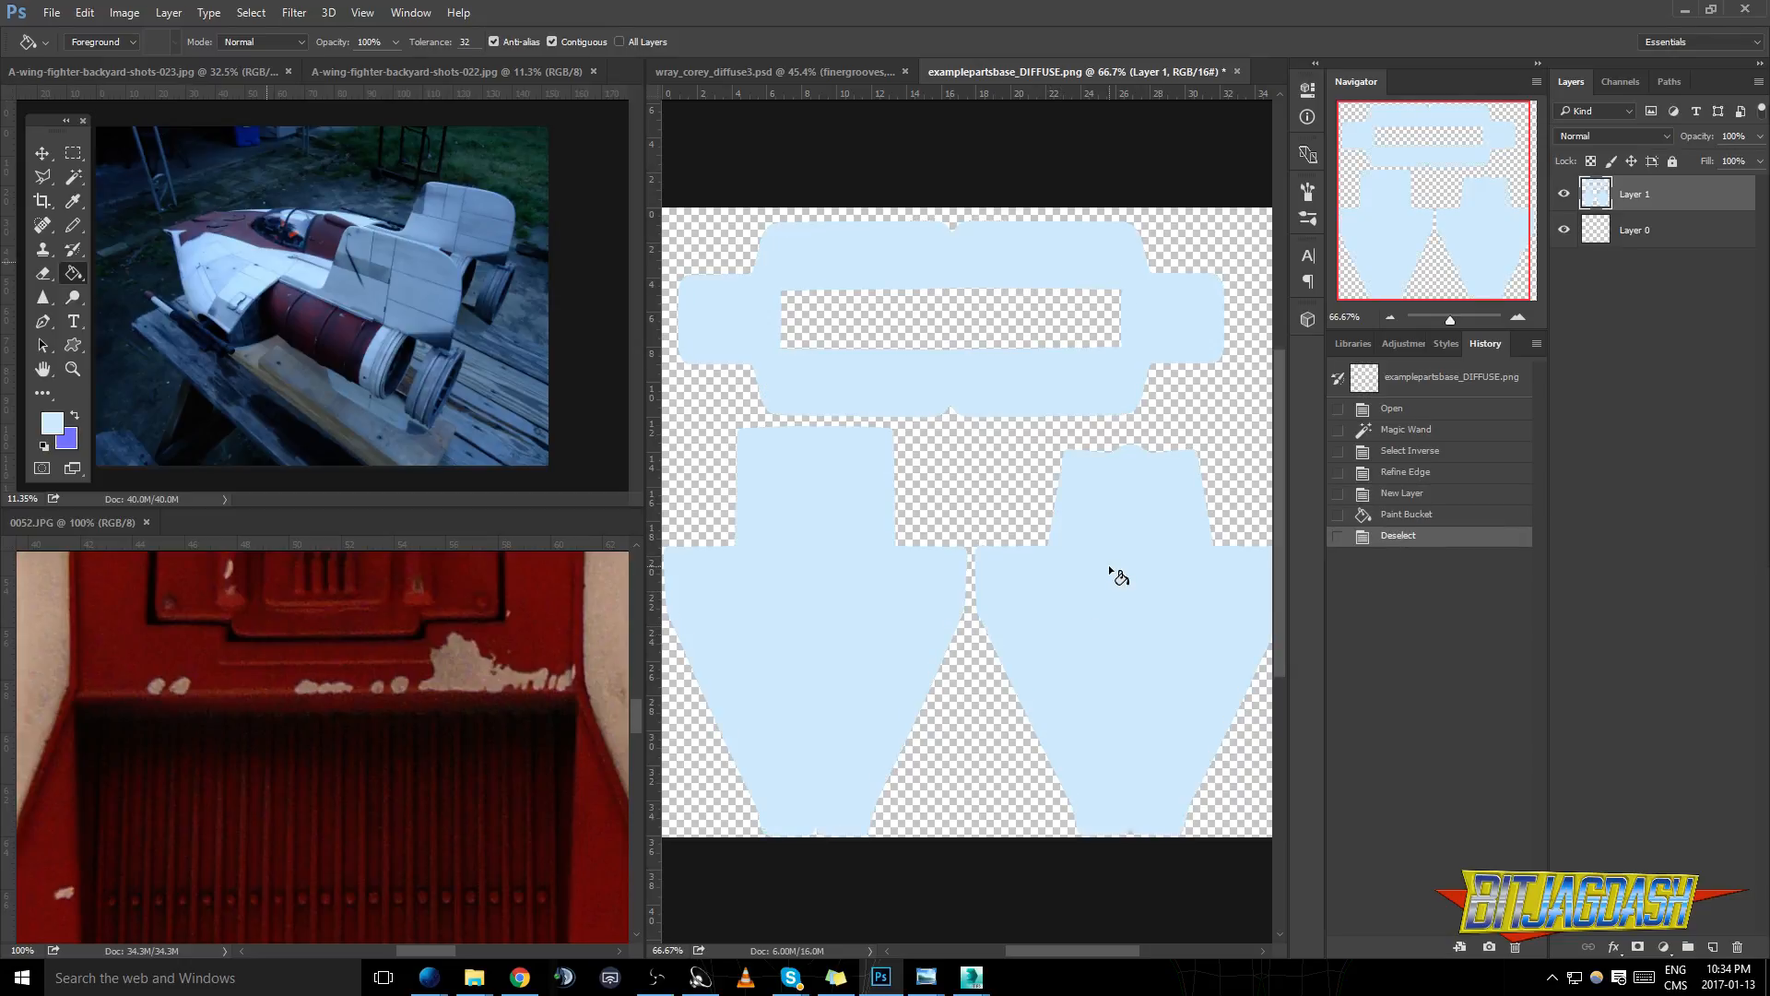
- Invert the colours of the filled shell layer, leaving Hue/Saturation unapplied
key(ctrl+u)
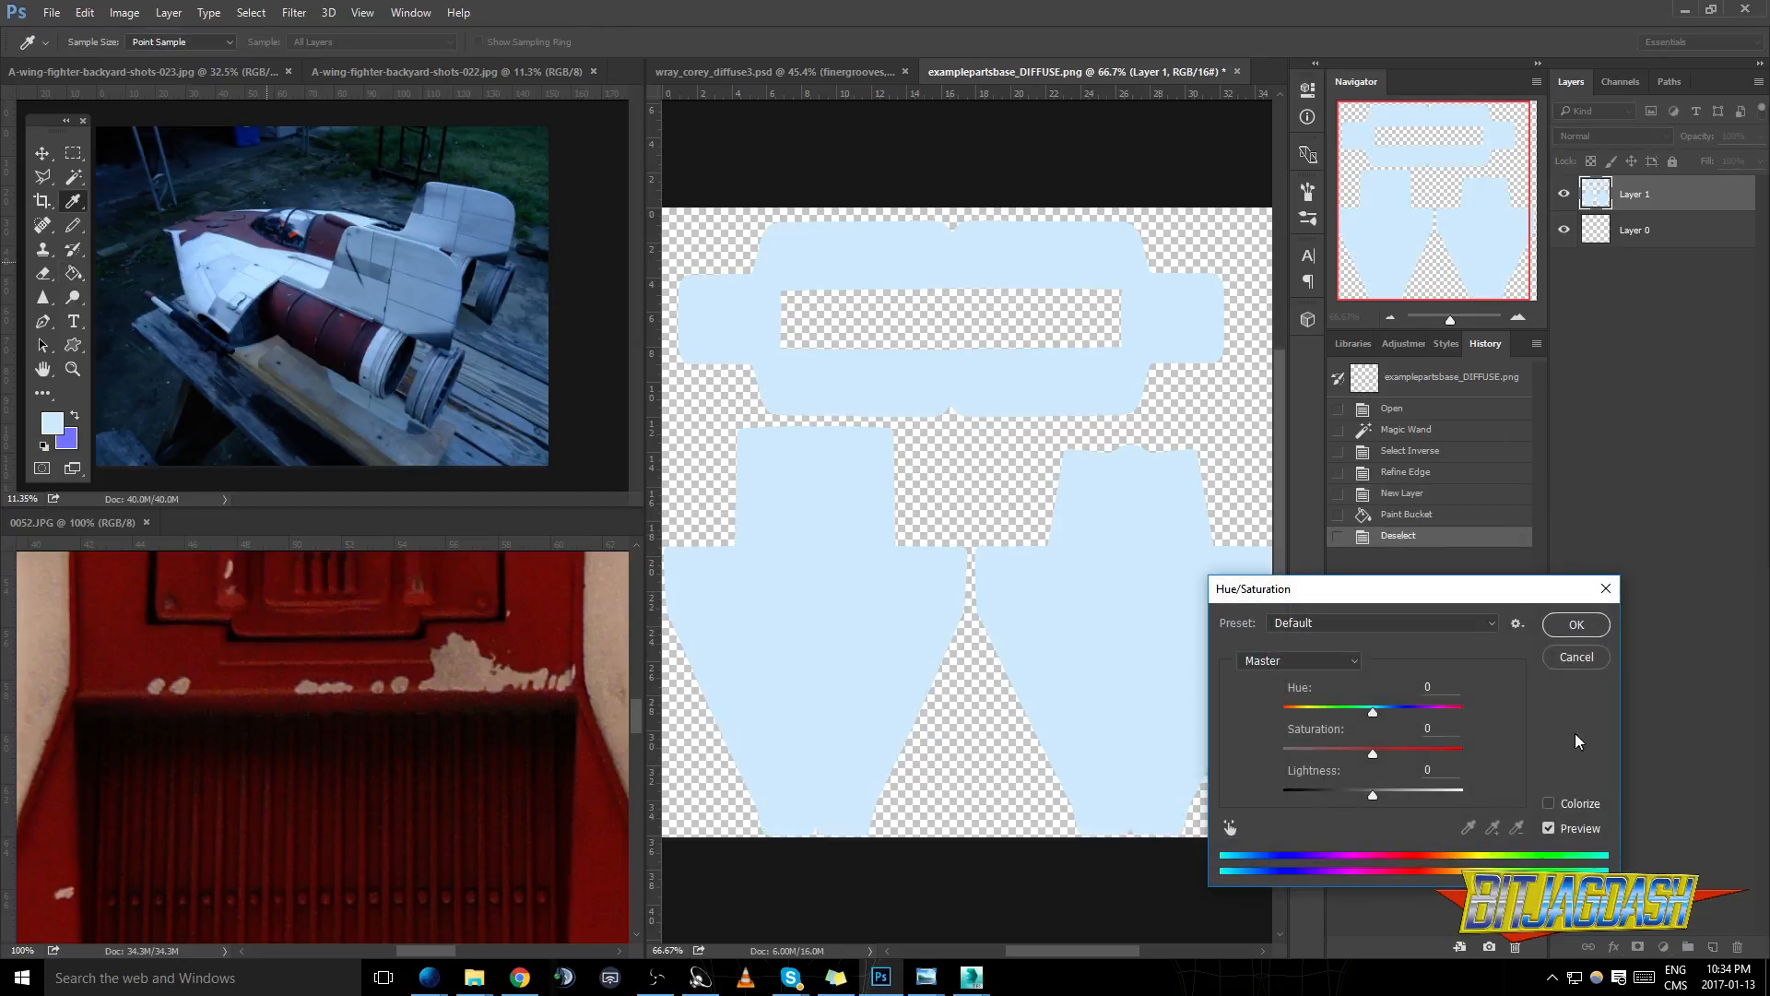
click(1570, 657)
key(ctrl+i)
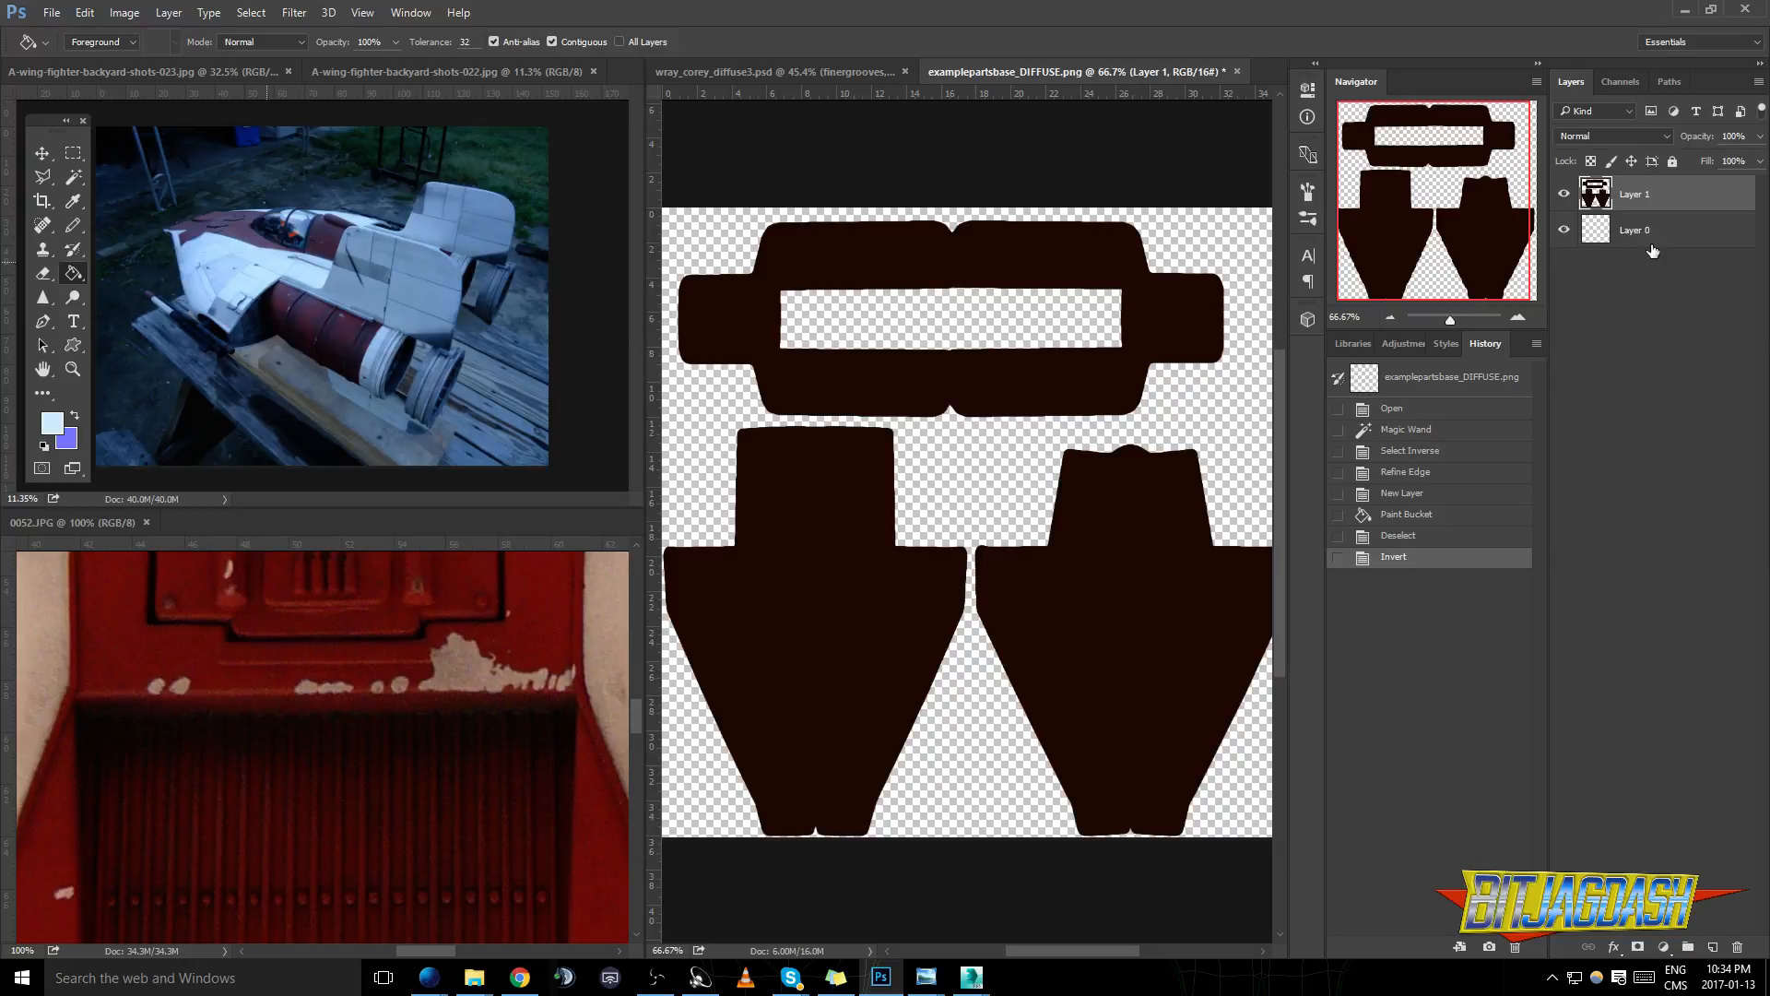
- Move the UV wireframe layer above the filled shell layer to compare the wireframe edges with the padded fill
drag(1636, 232, 1628, 187)
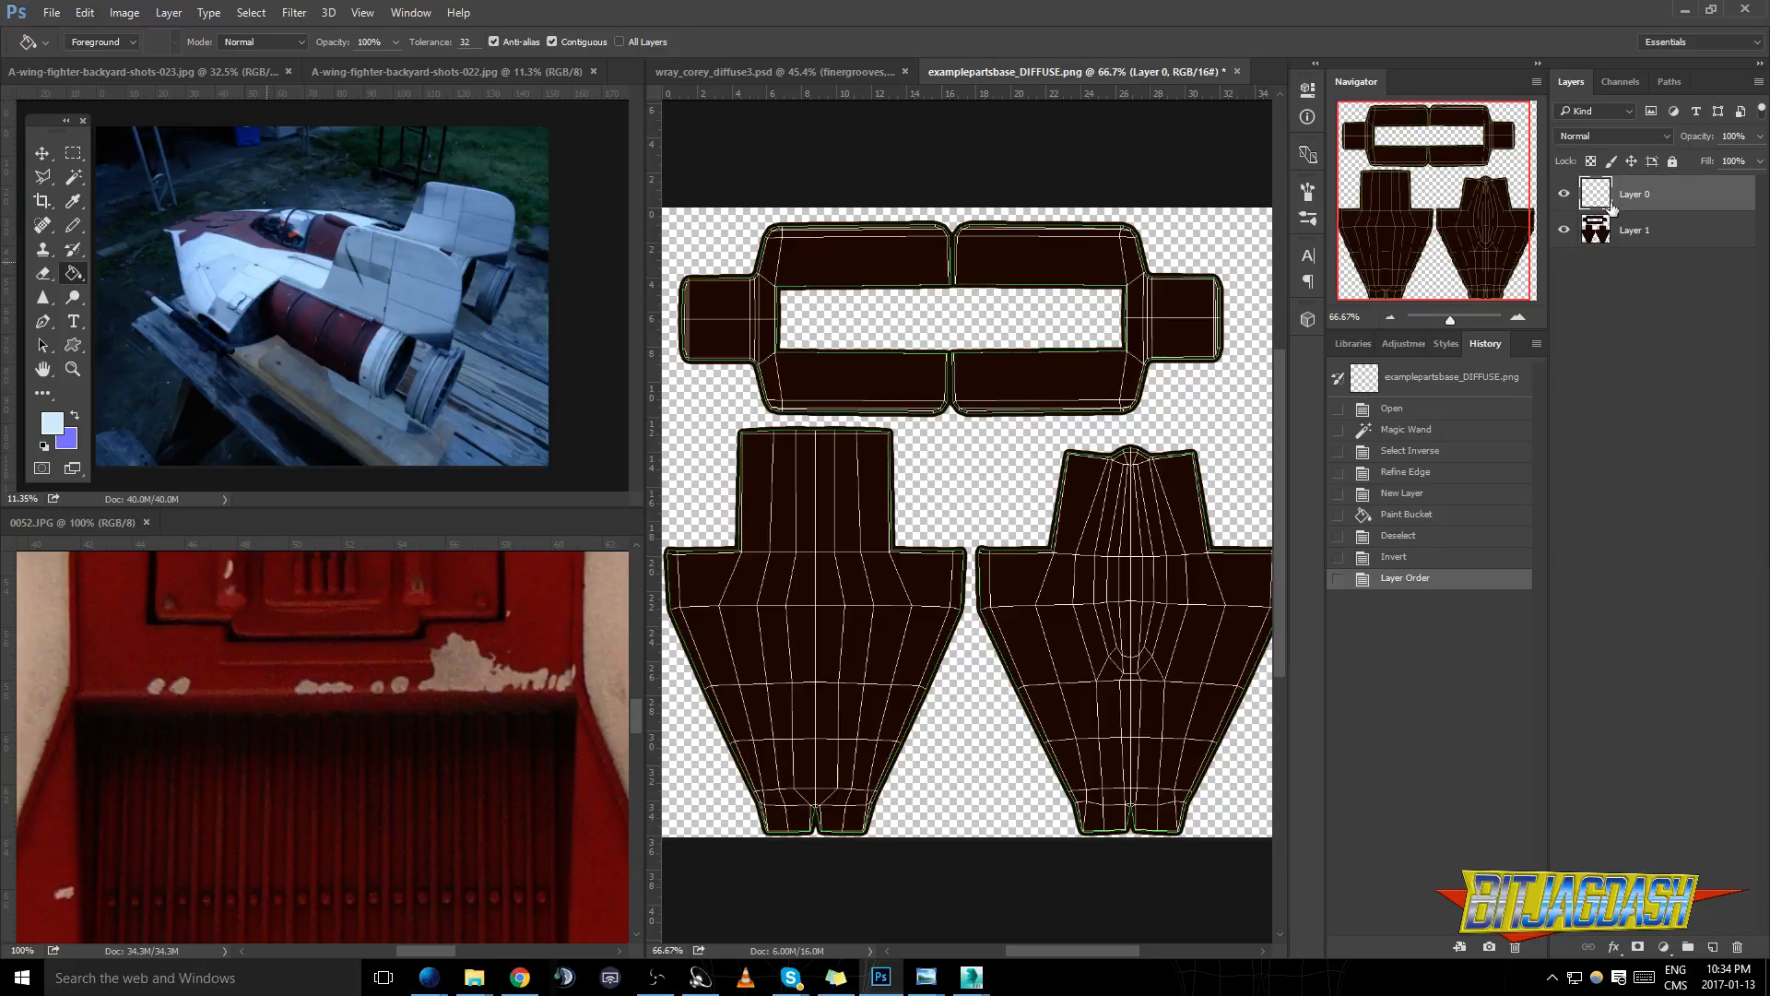
scroll(764, 363, up, 5)
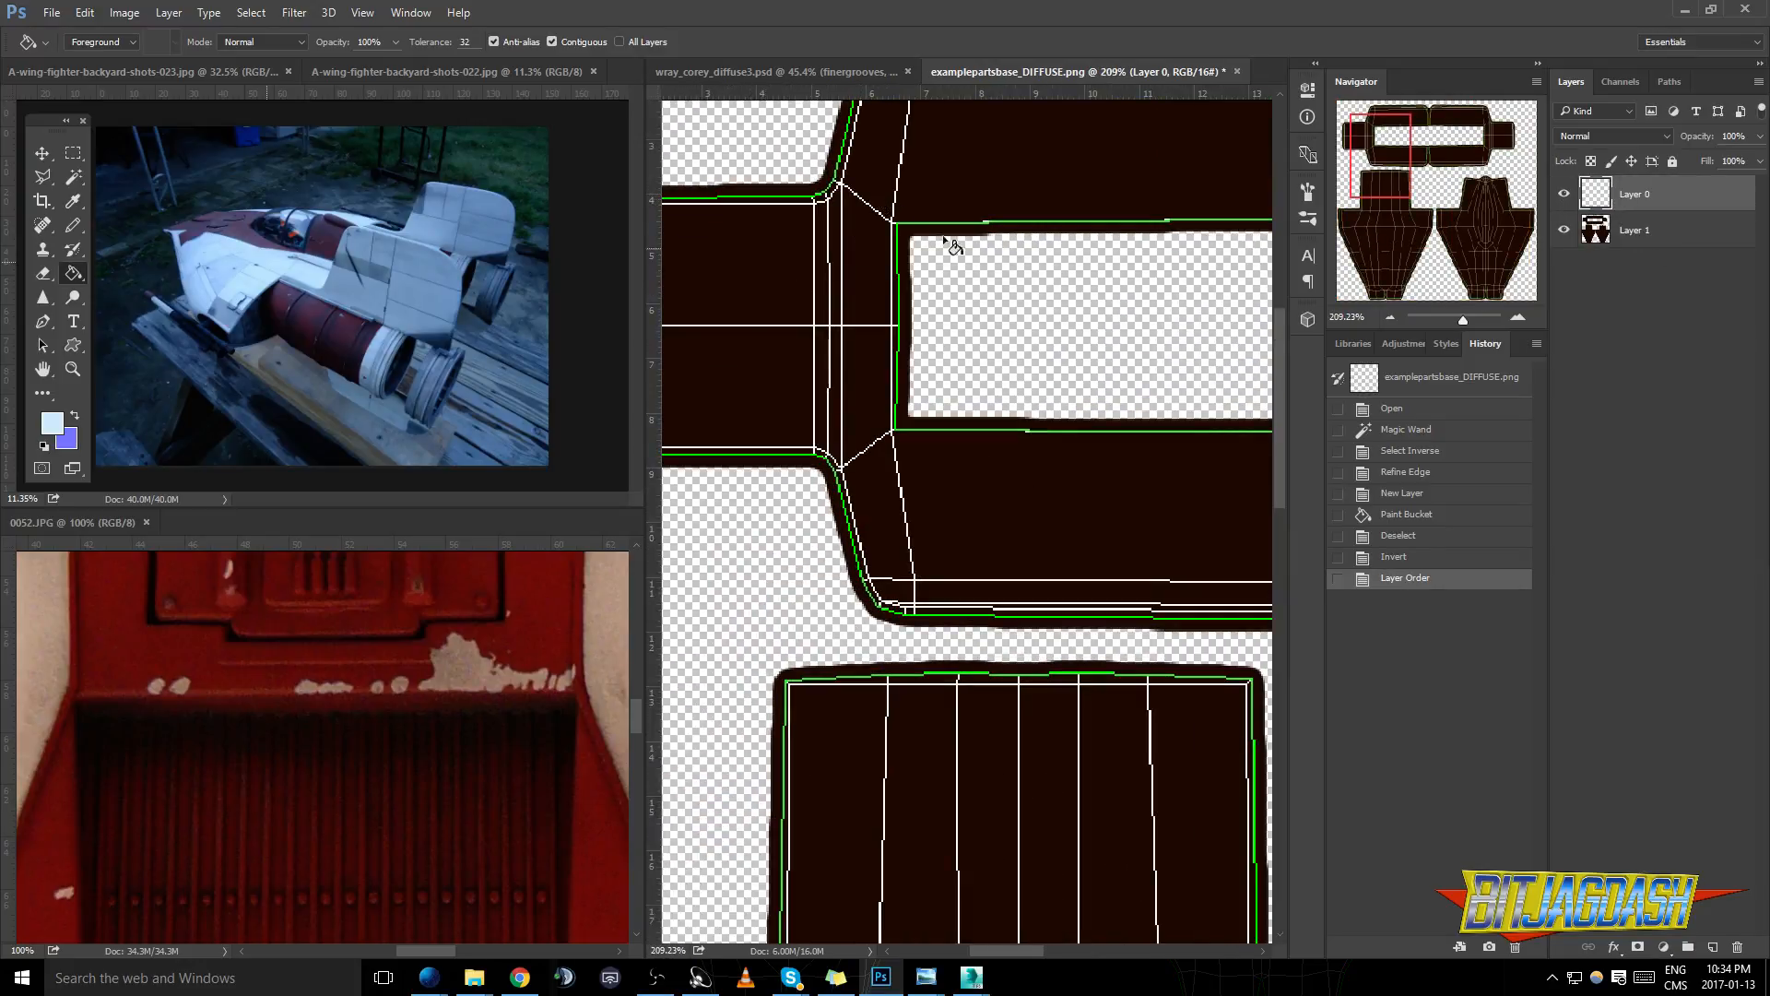
scroll(885, 406, down, 2)
scroll(916, 487, down, 2)
drag(1282, 390, 1282, 465)
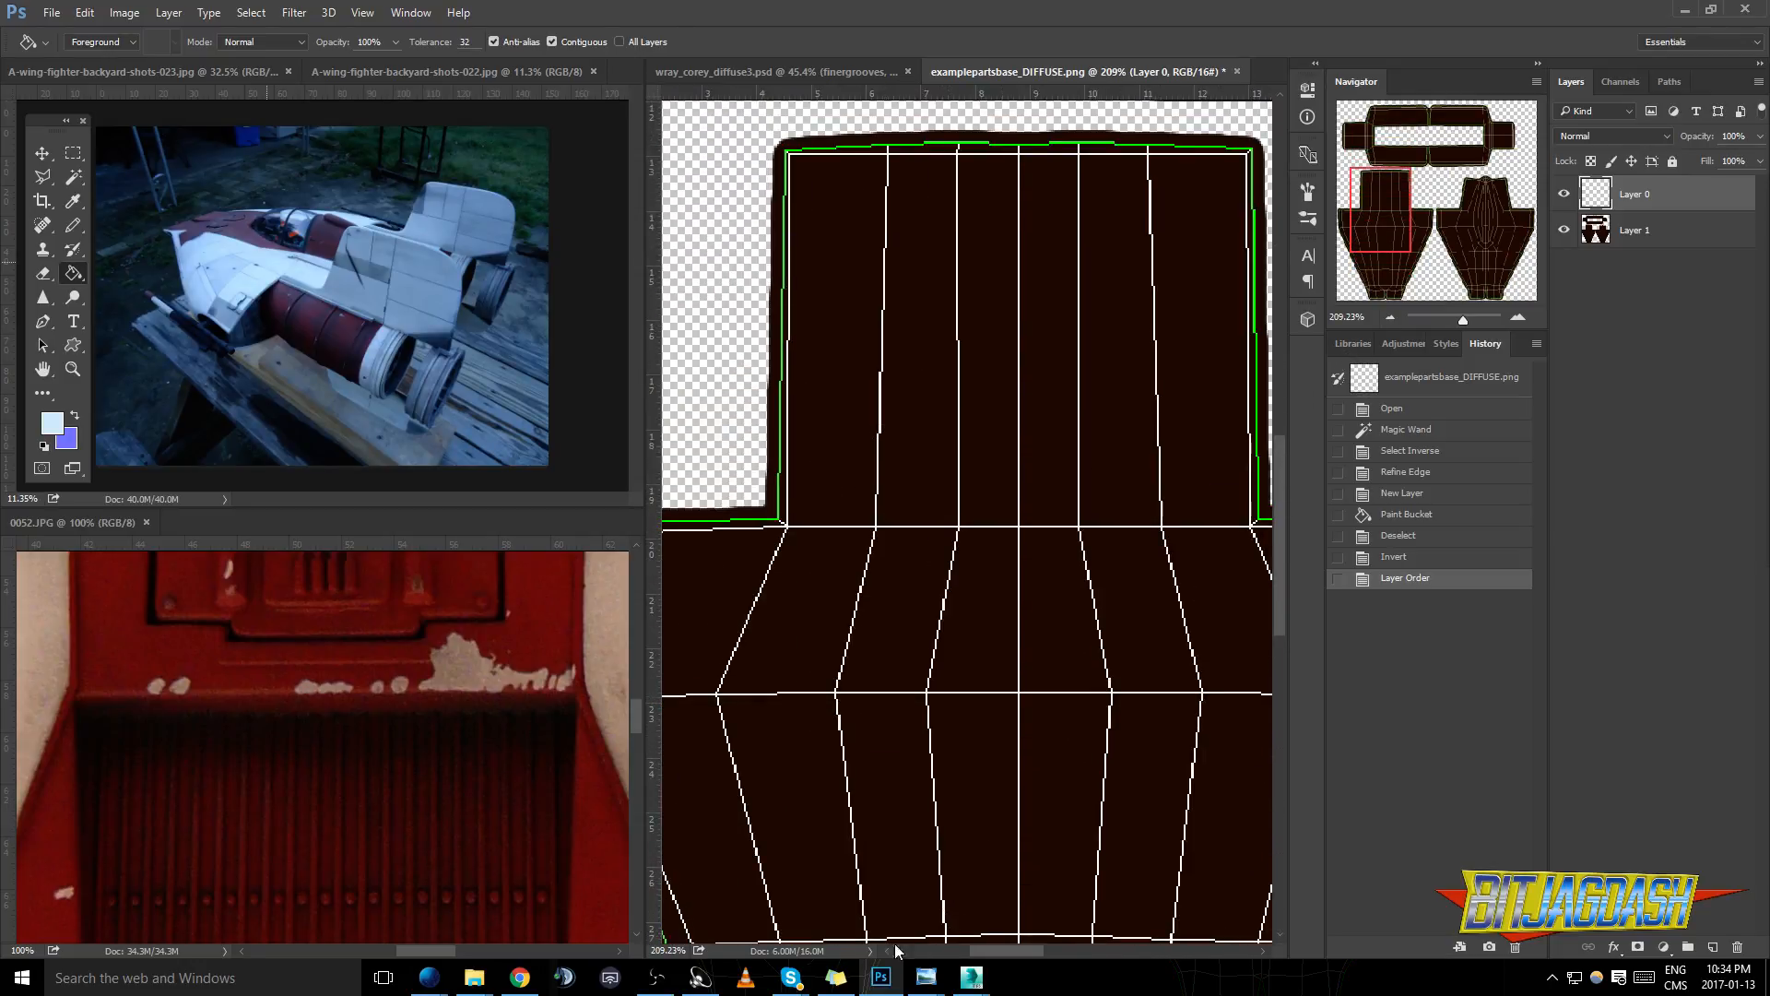
- Draw a rough freehand lasso selection around the cockpit canopy wireframe on the hull shell
drag(983, 955, 1104, 955)
scroll(1098, 560, down, 1)
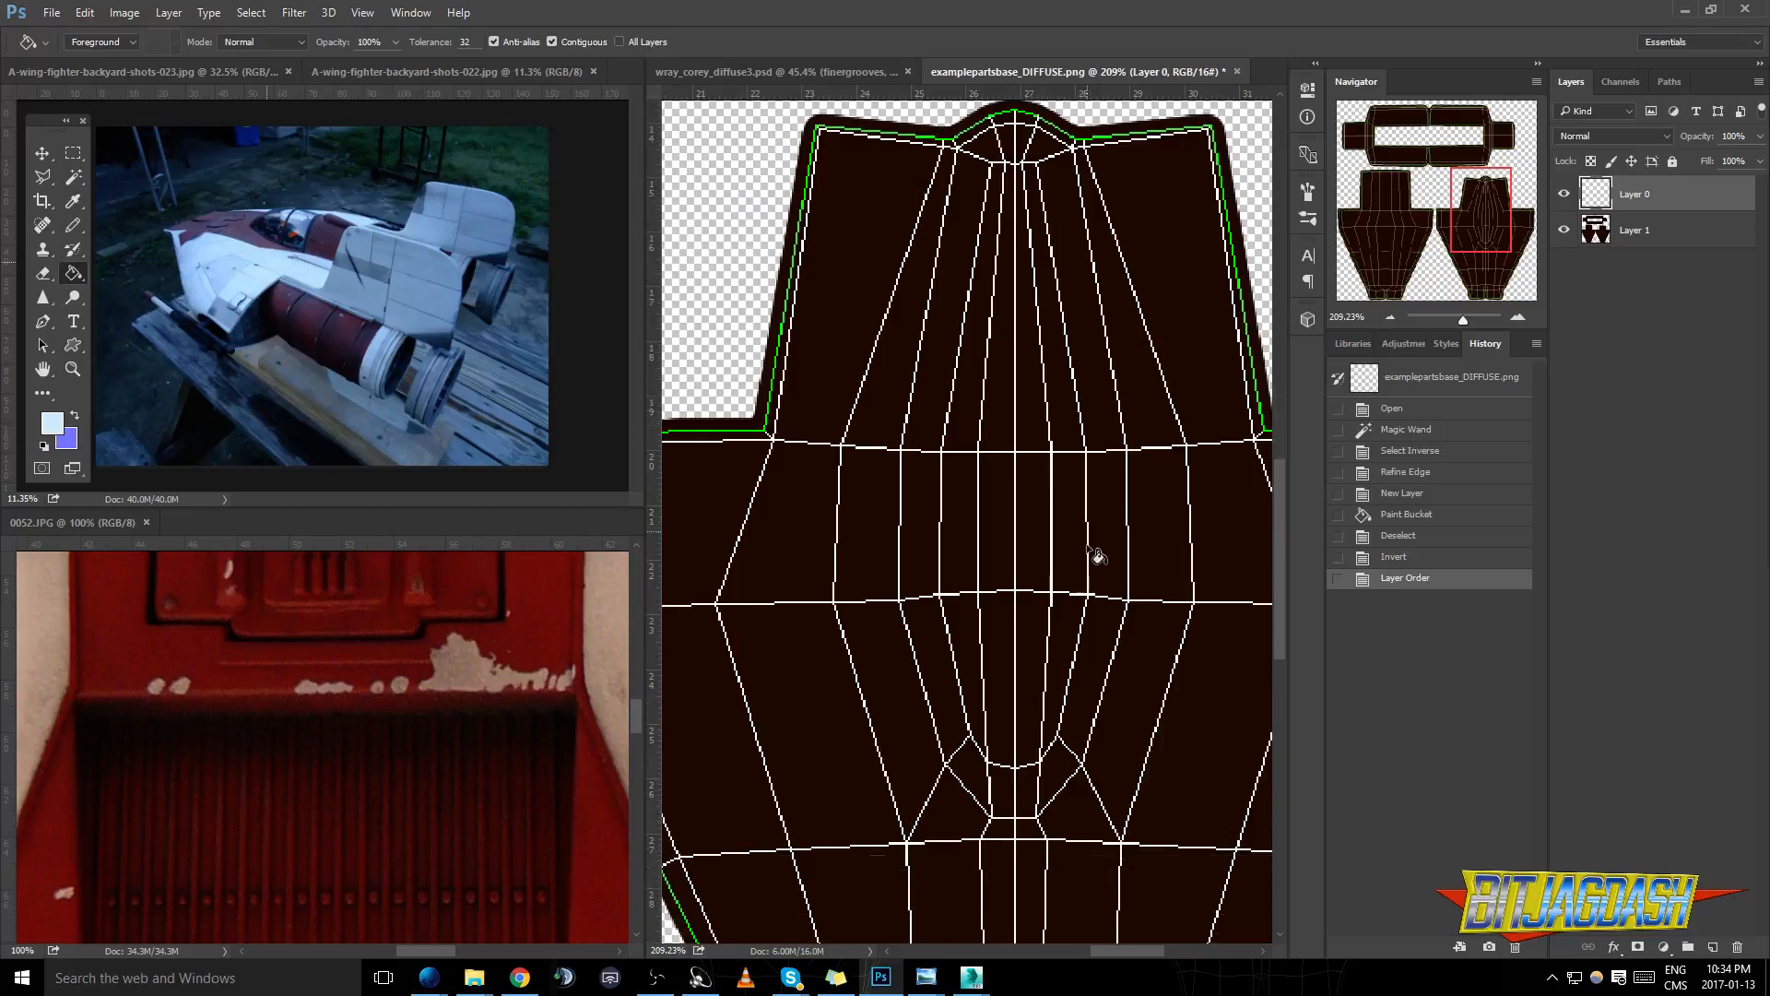
scroll(1024, 689, down, 1)
click(42, 176)
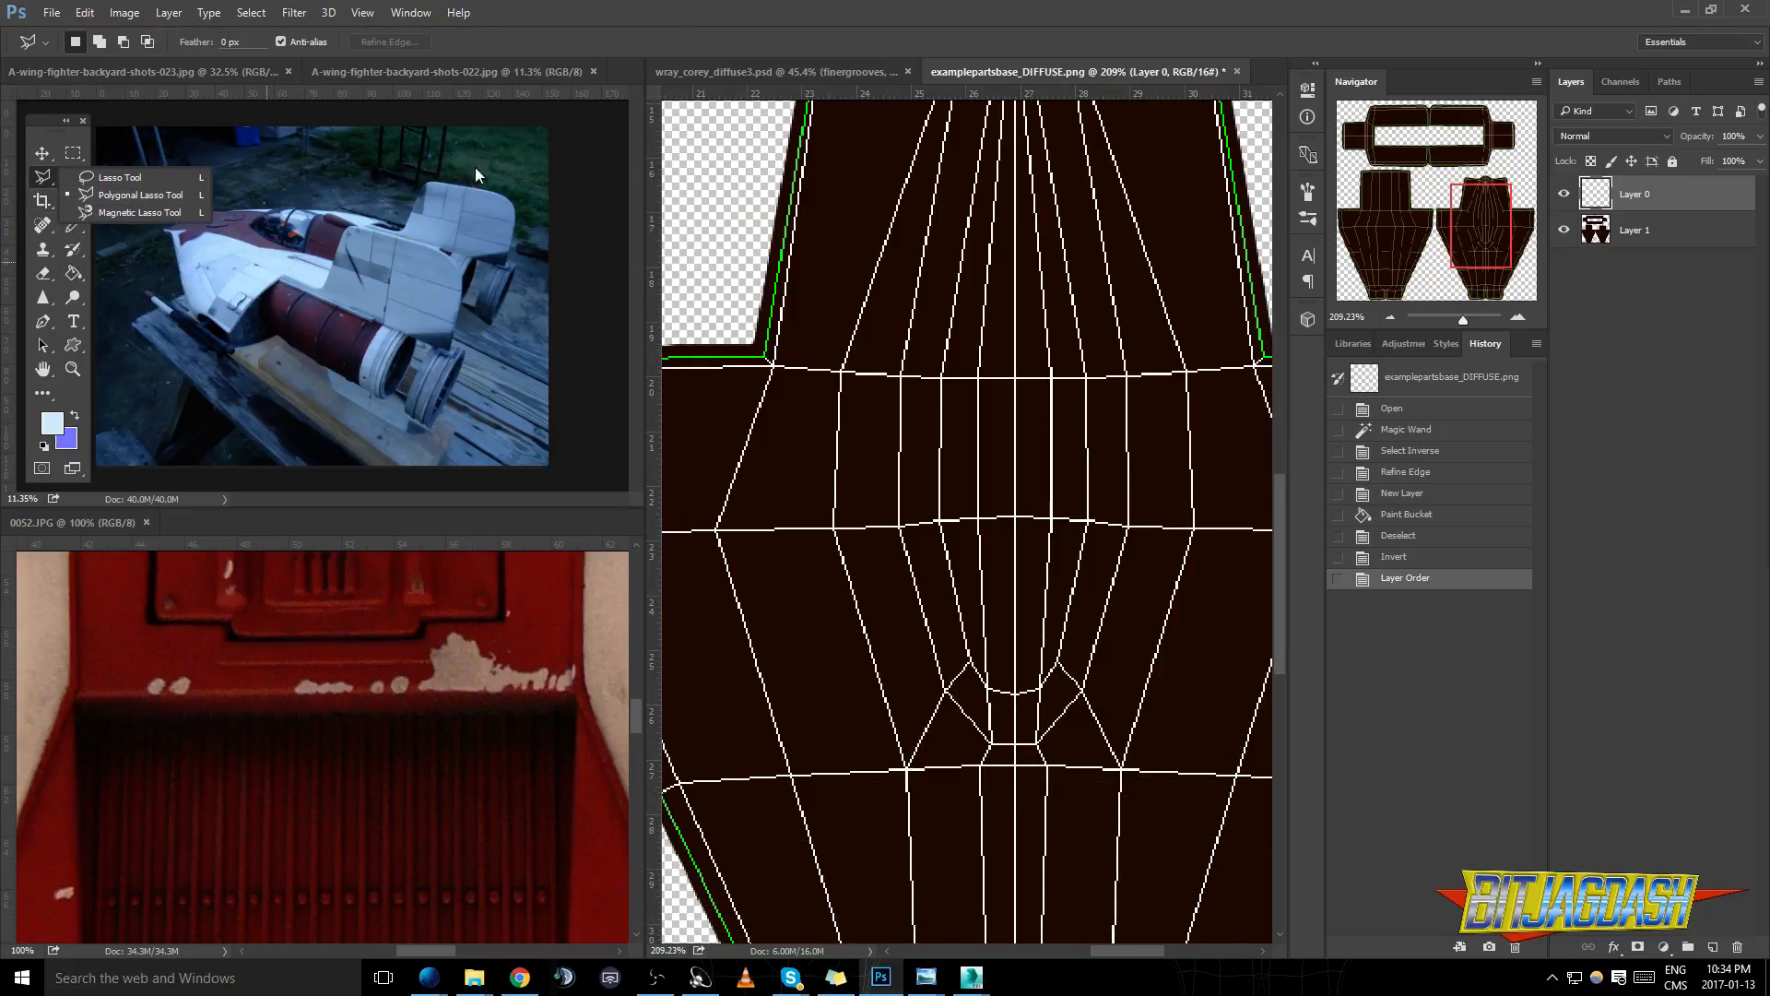
click(118, 177)
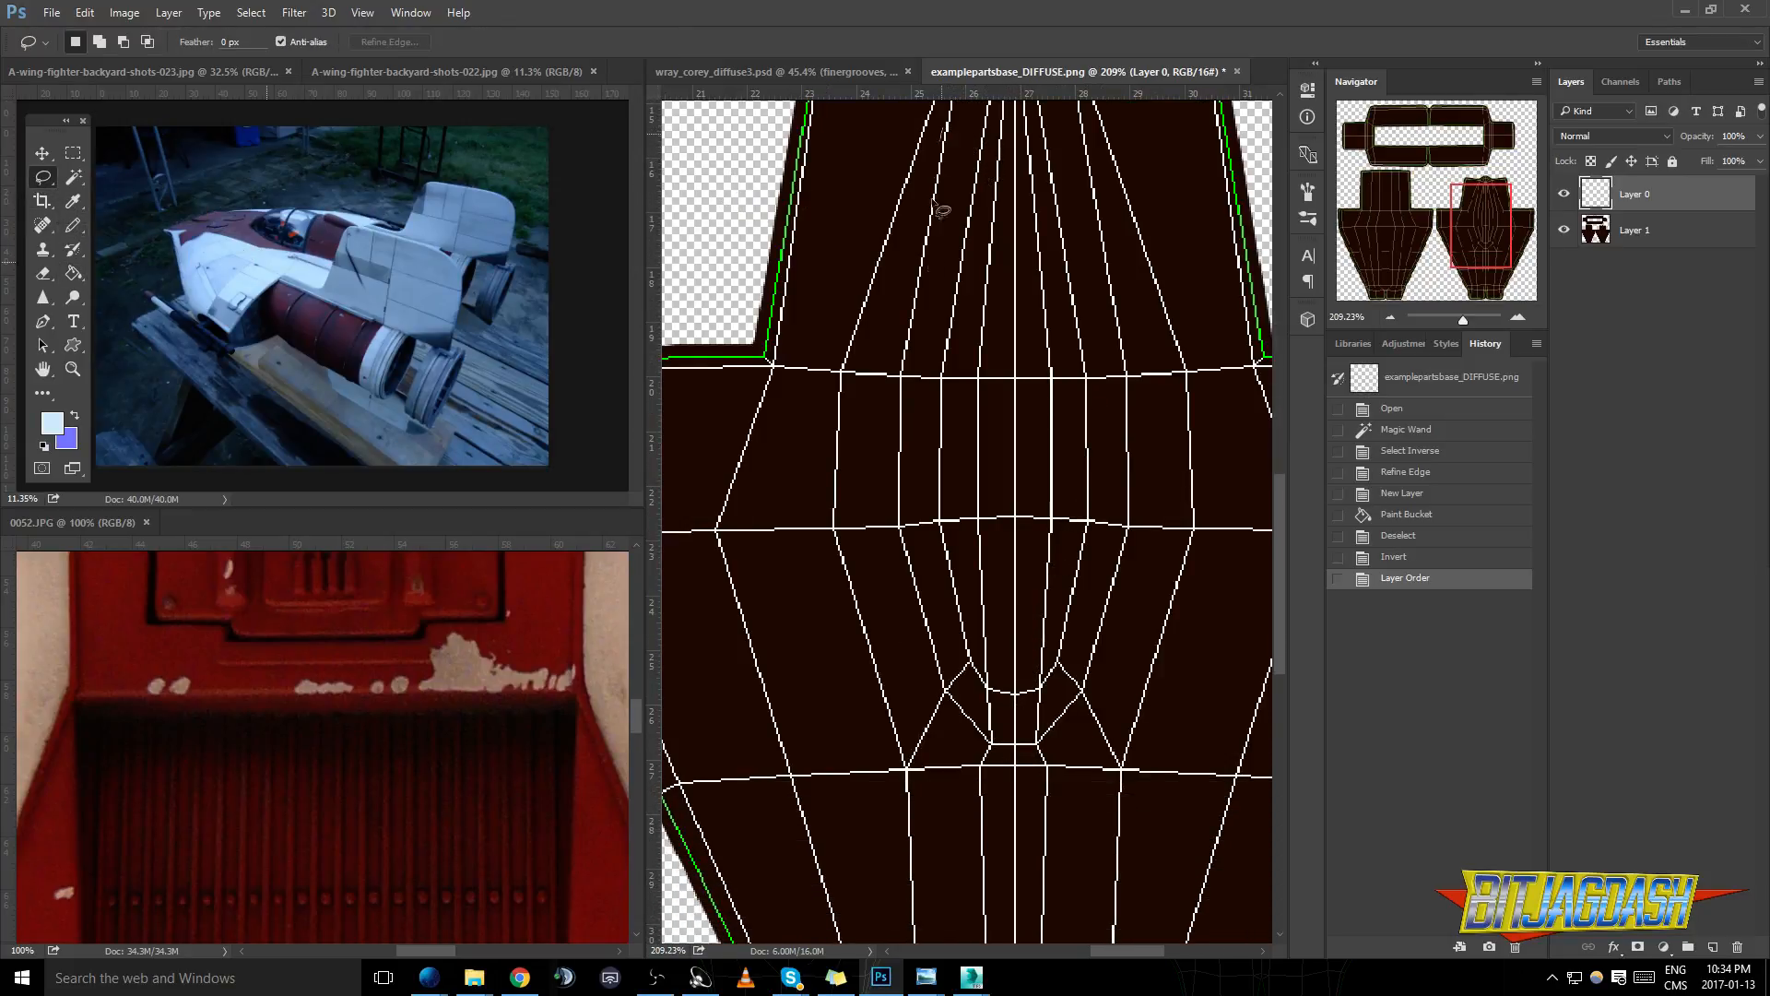
mouse_move(1003, 773)
mouse_down()
mouse_move(1166, 586)
mouse_move(1175, 313)
mouse_move(1033, 102)
mouse_up()
scroll(1041, 505, up, 2)
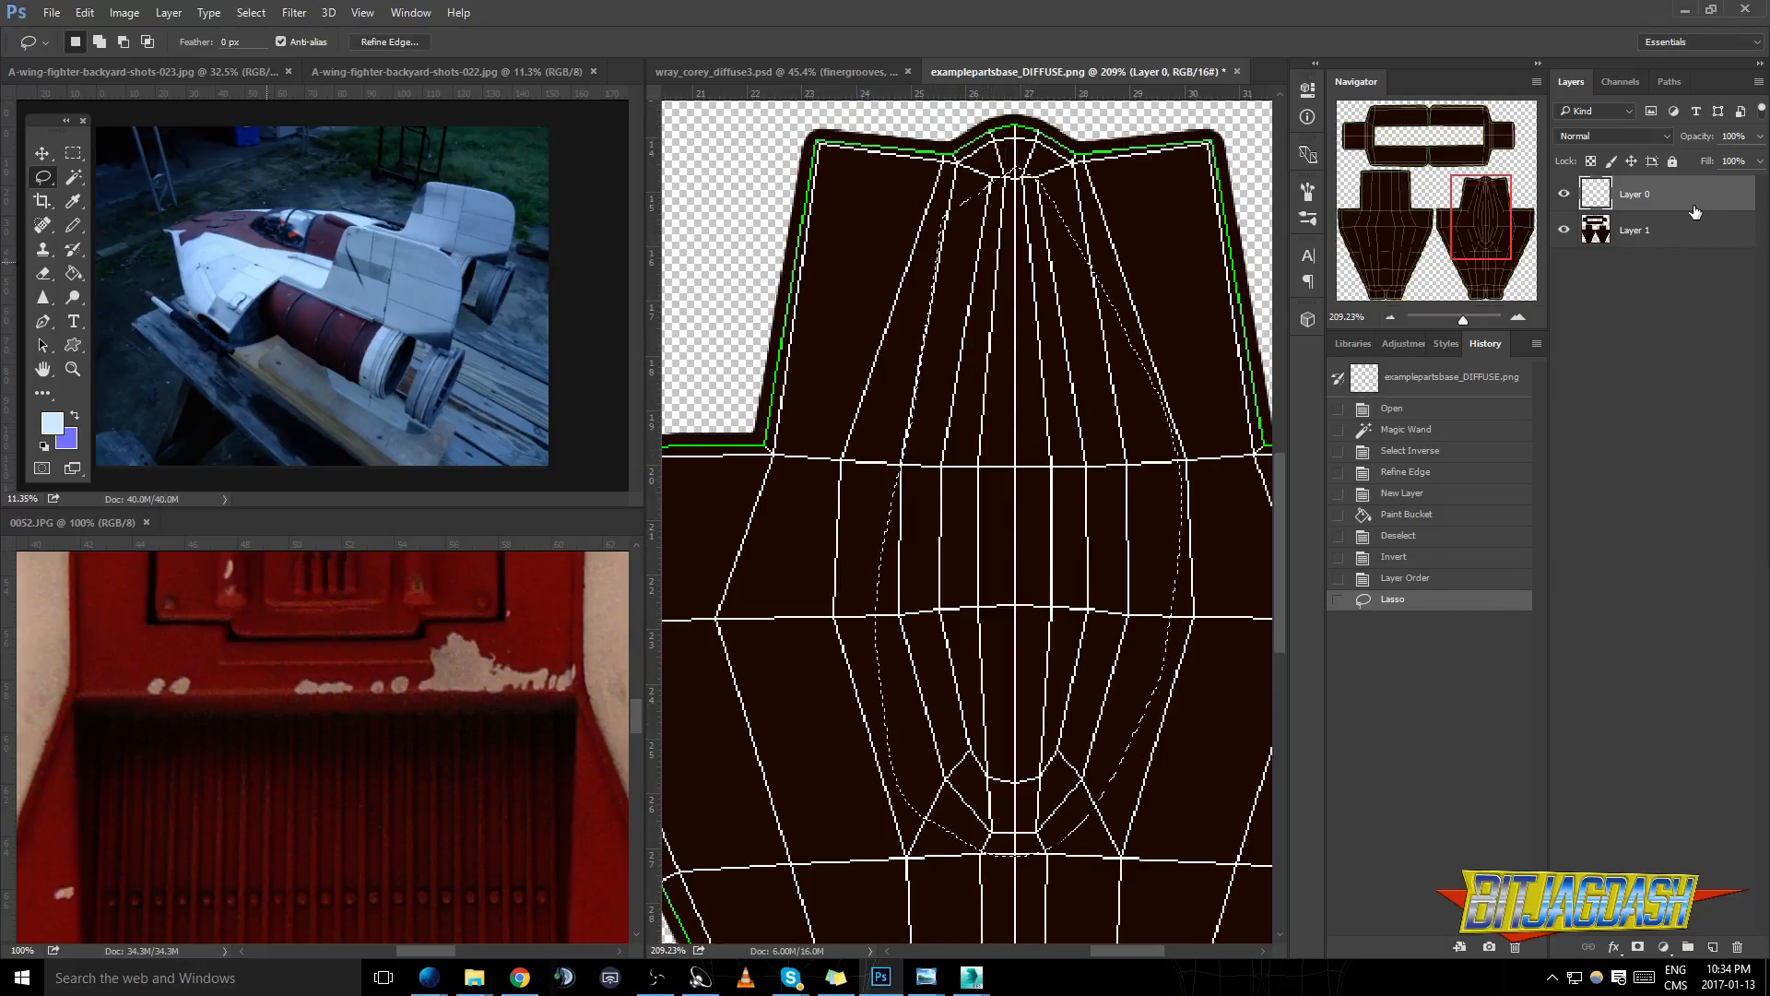
- Hide the UV wireframe layer and add a new layer directly above the filled shell layer
click(1566, 196)
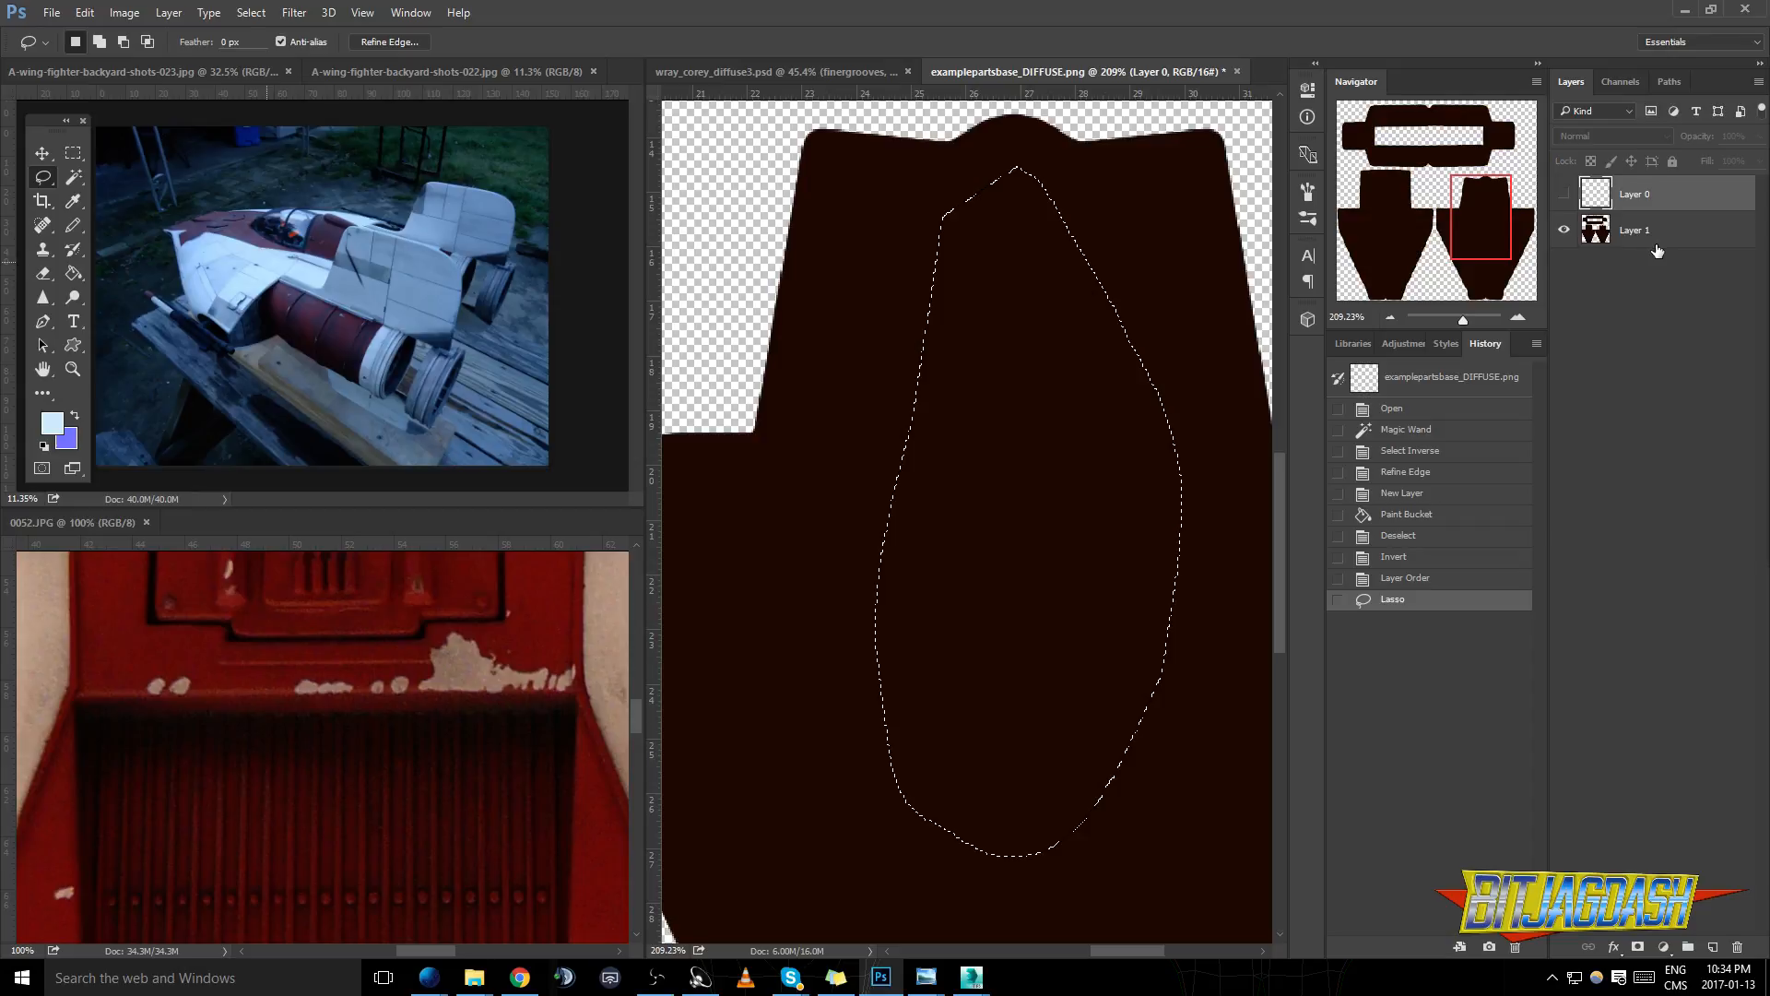
click(1649, 235)
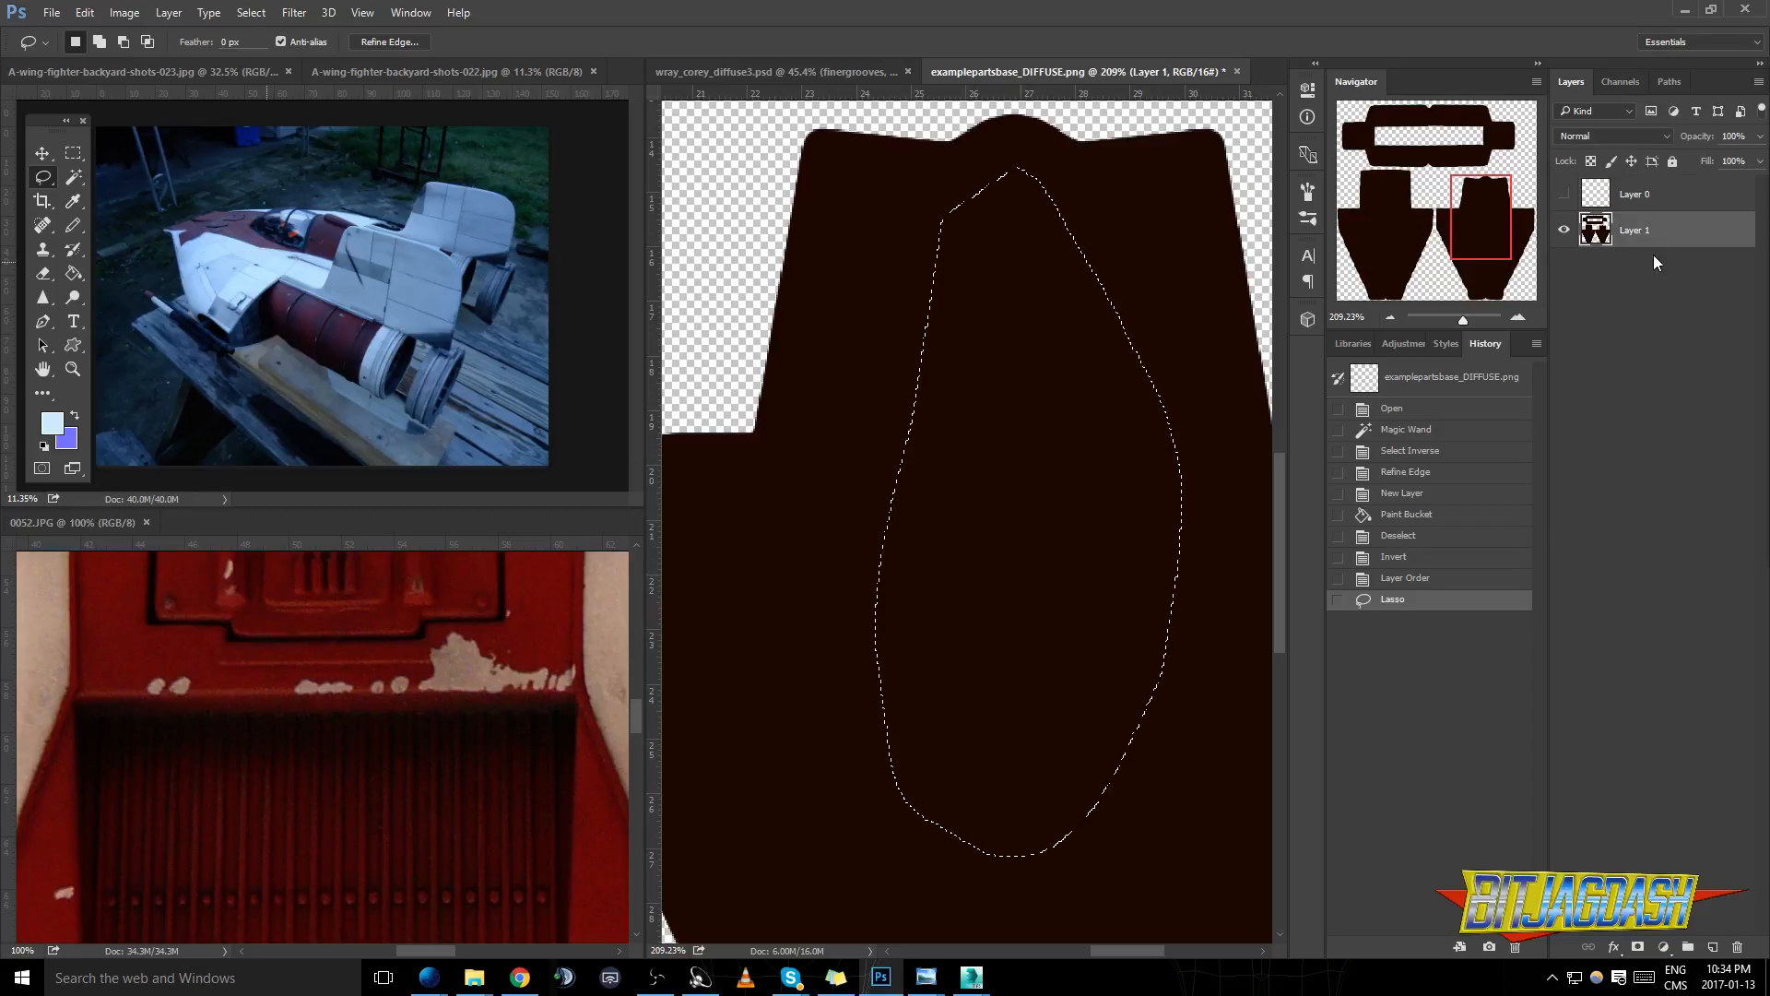
click(1712, 948)
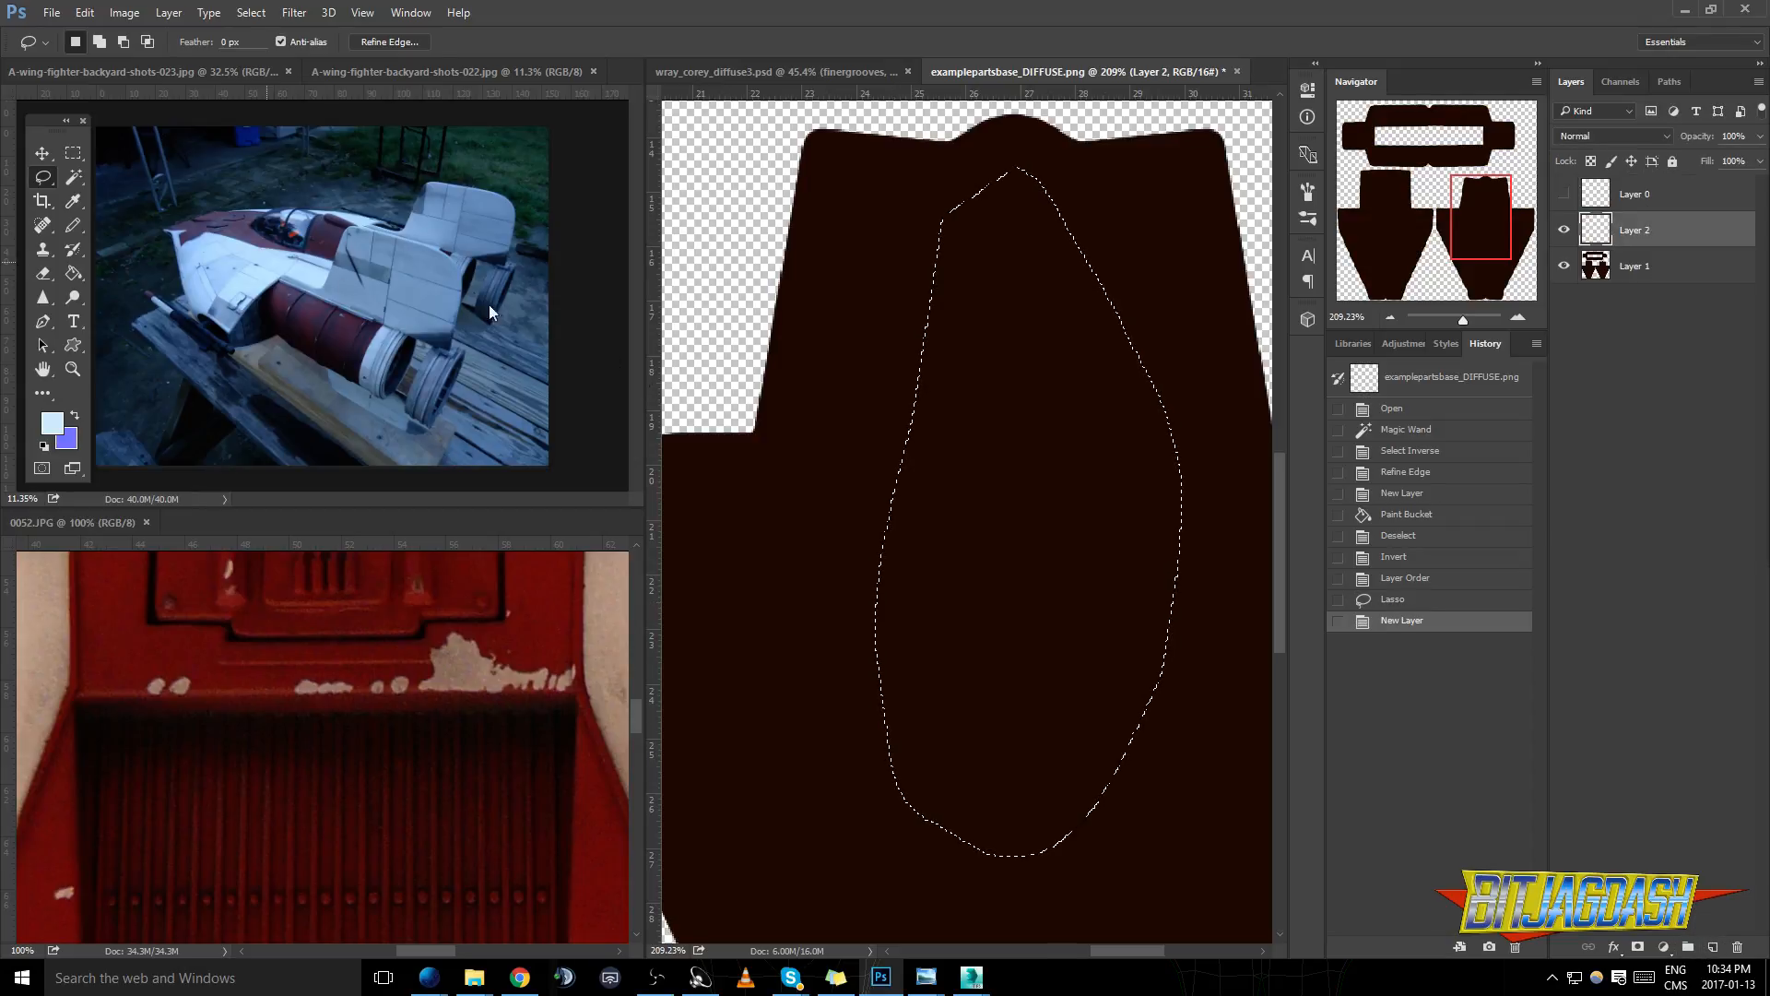
- Fill the canopy selection with near-black 080808 and merge the new layer down into the shell layer
click(52, 422)
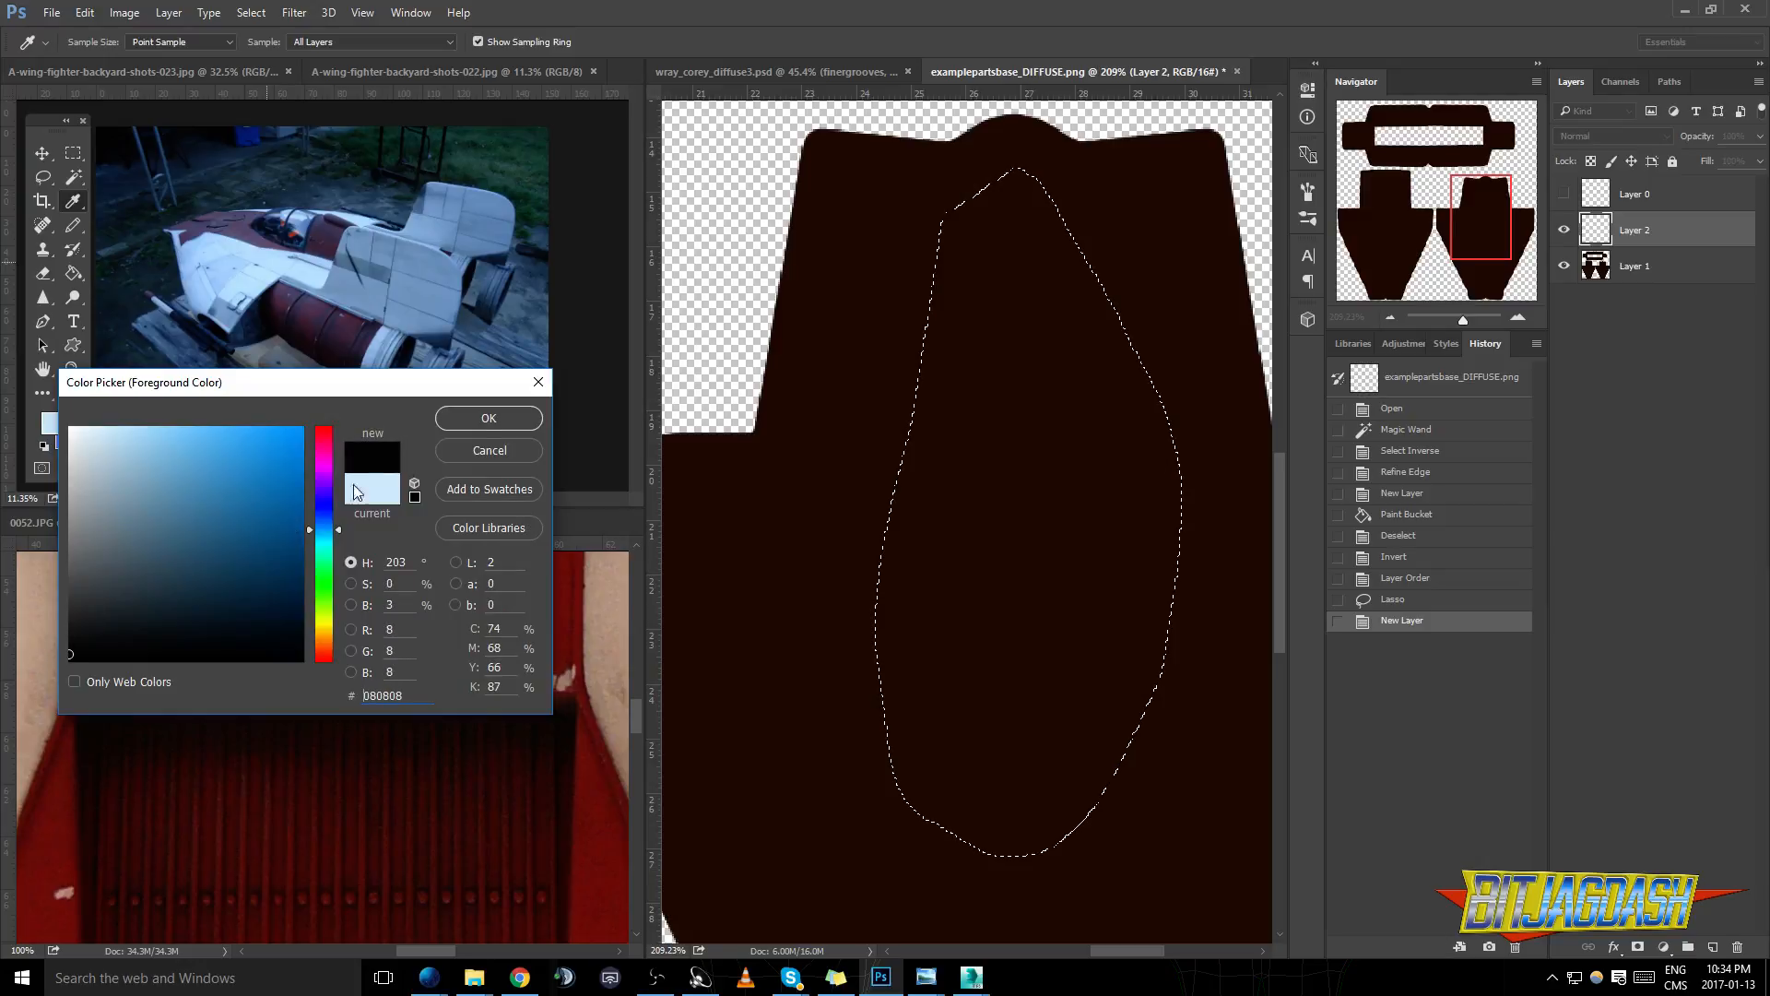
click(489, 418)
key(l)
key(g)
click(1087, 516)
key(ctrl+d)
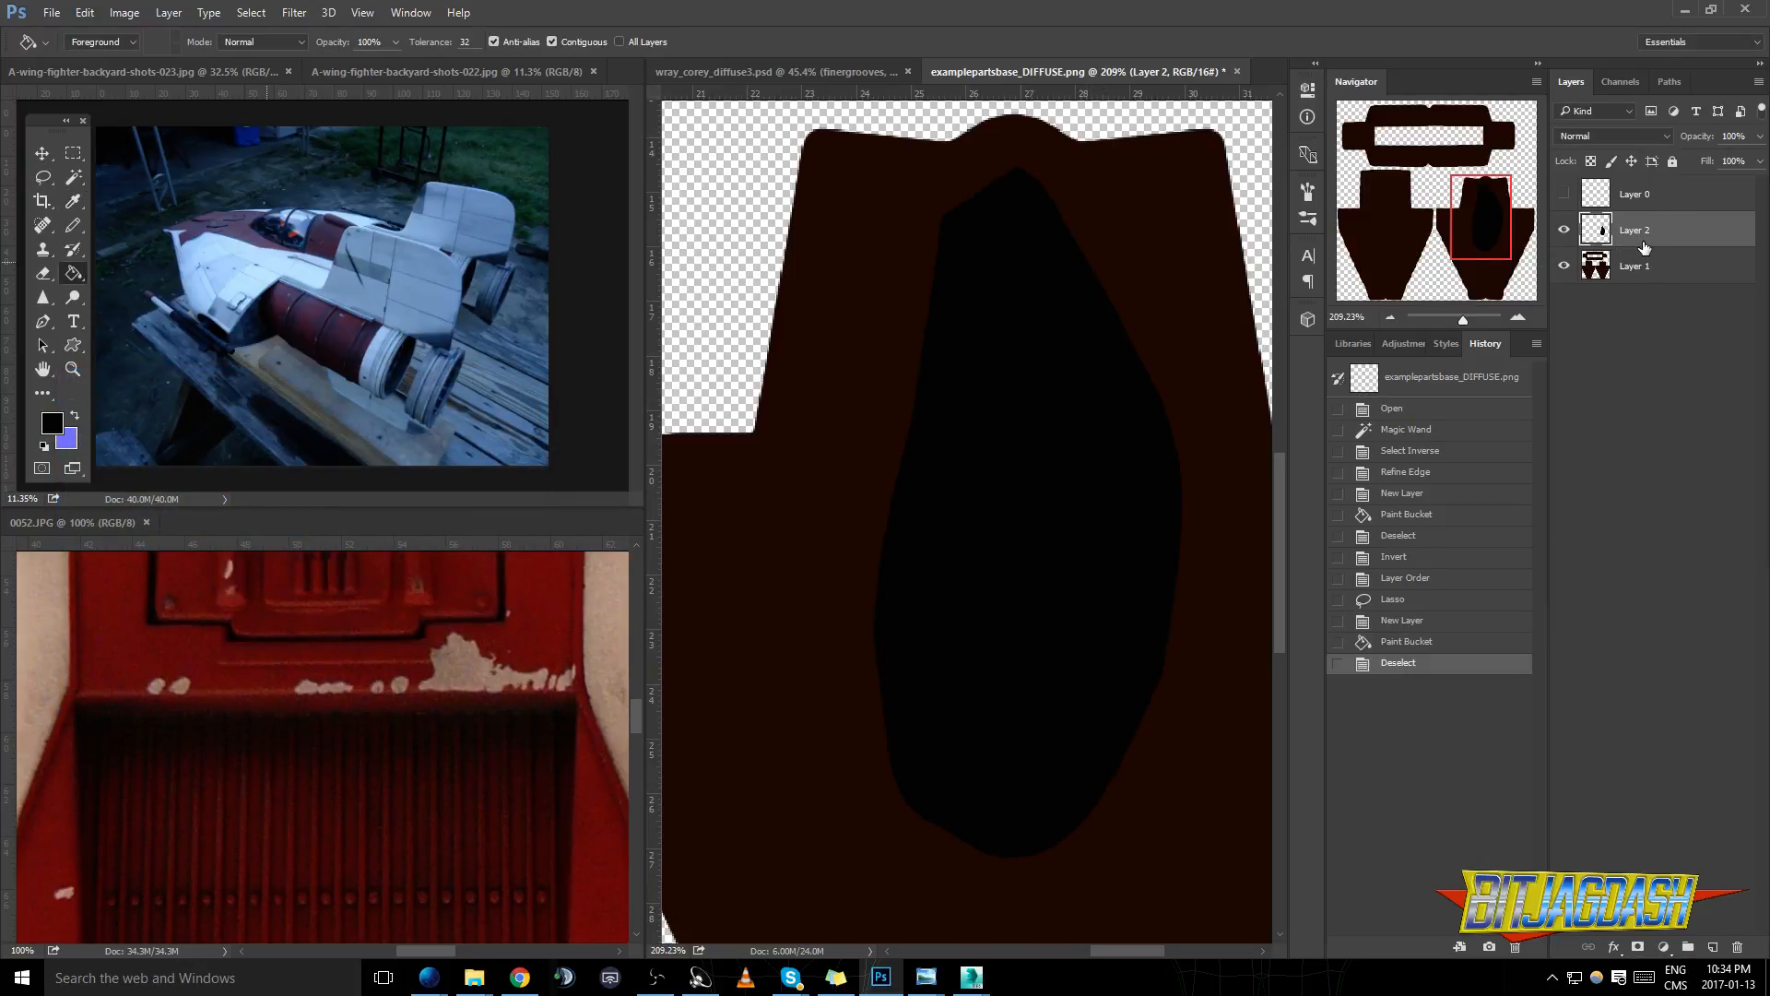
key(ctrl+e)
- Show the UV wireframe layer again and make it the active layer for Magic Wand selection
click(42, 177)
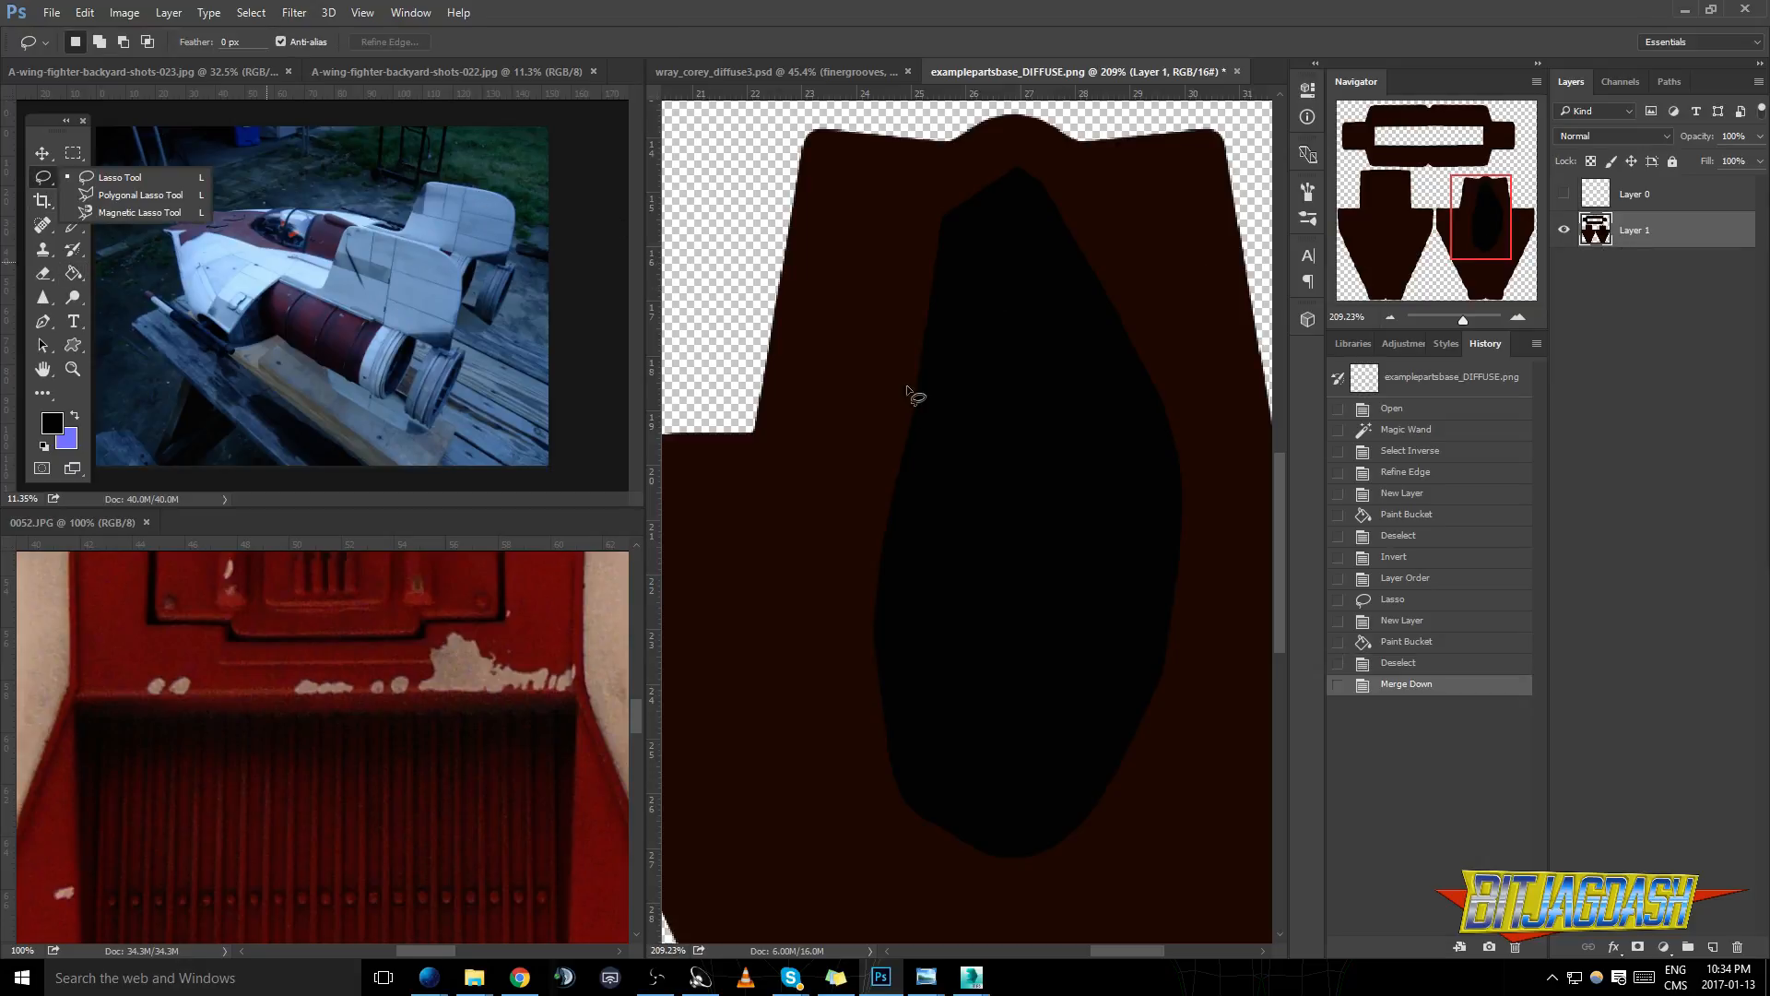
mouse_move(928, 553)
mouse_down()
mouse_move(919, 591)
mouse_move(936, 726)
mouse_move(973, 787)
mouse_move(1018, 801)
mouse_move(1060, 748)
mouse_move(1086, 624)
mouse_move(1077, 560)
mouse_move(933, 553)
mouse_up()
click(1564, 194)
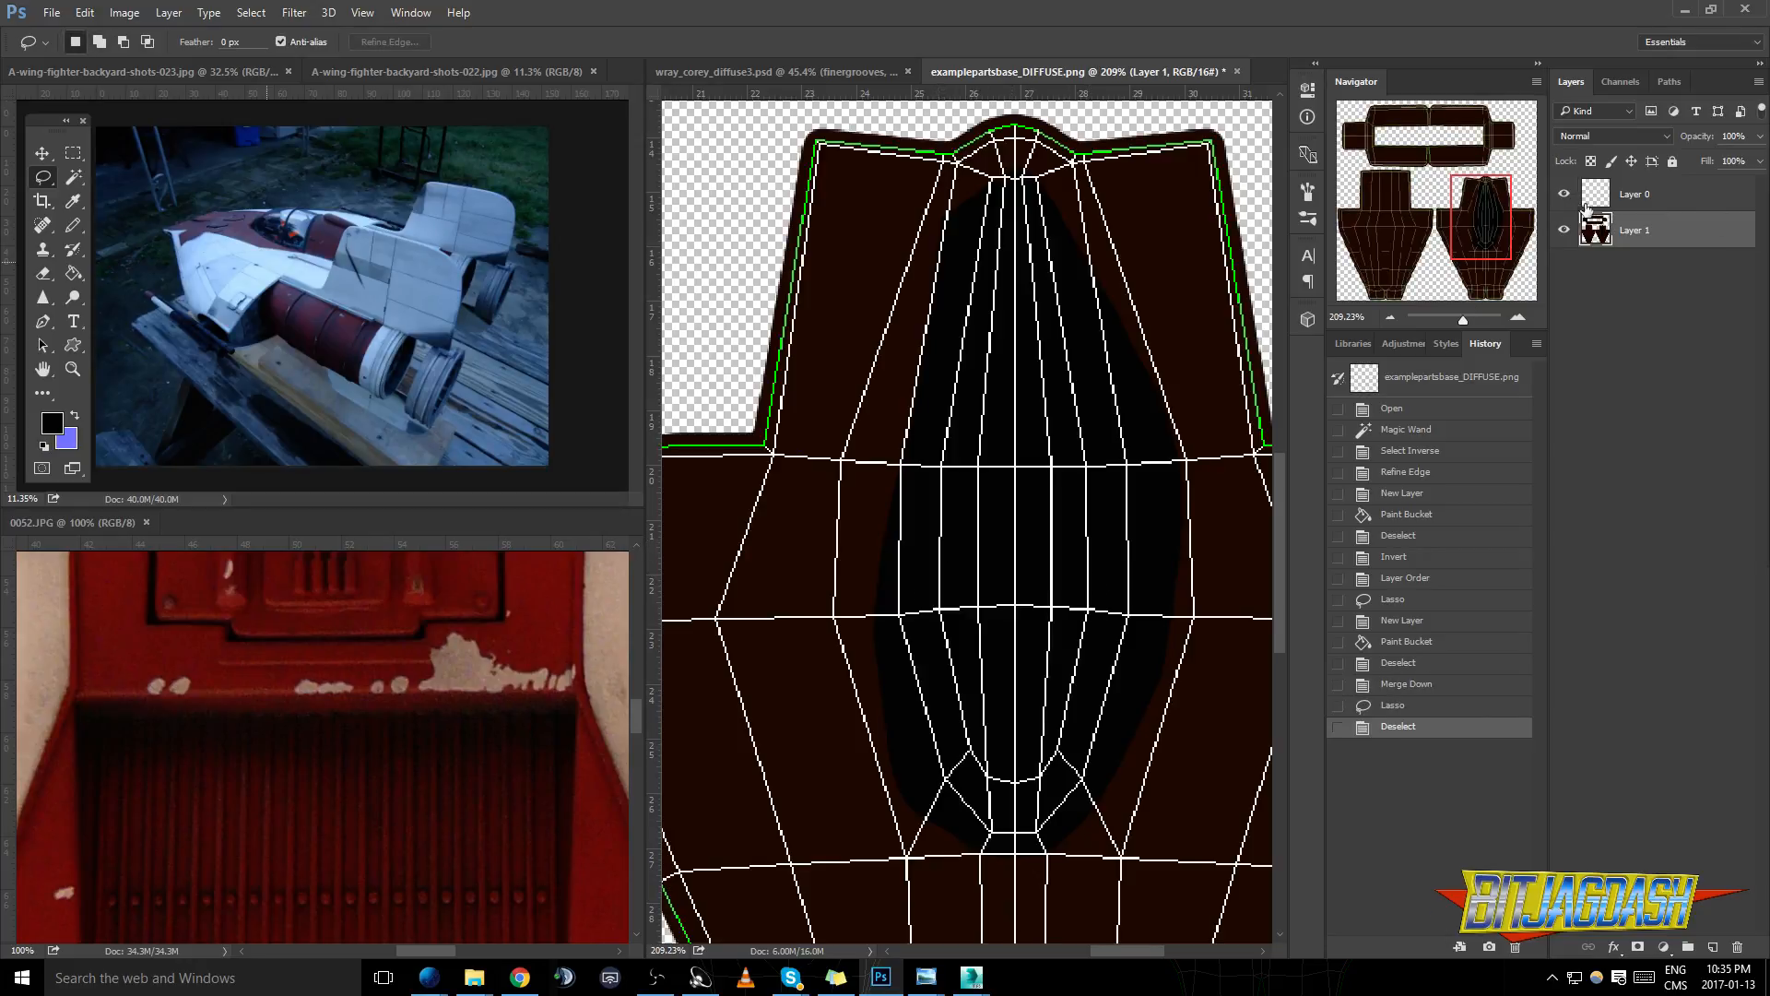
click(75, 176)
click(992, 745)
key(ctrl+d)
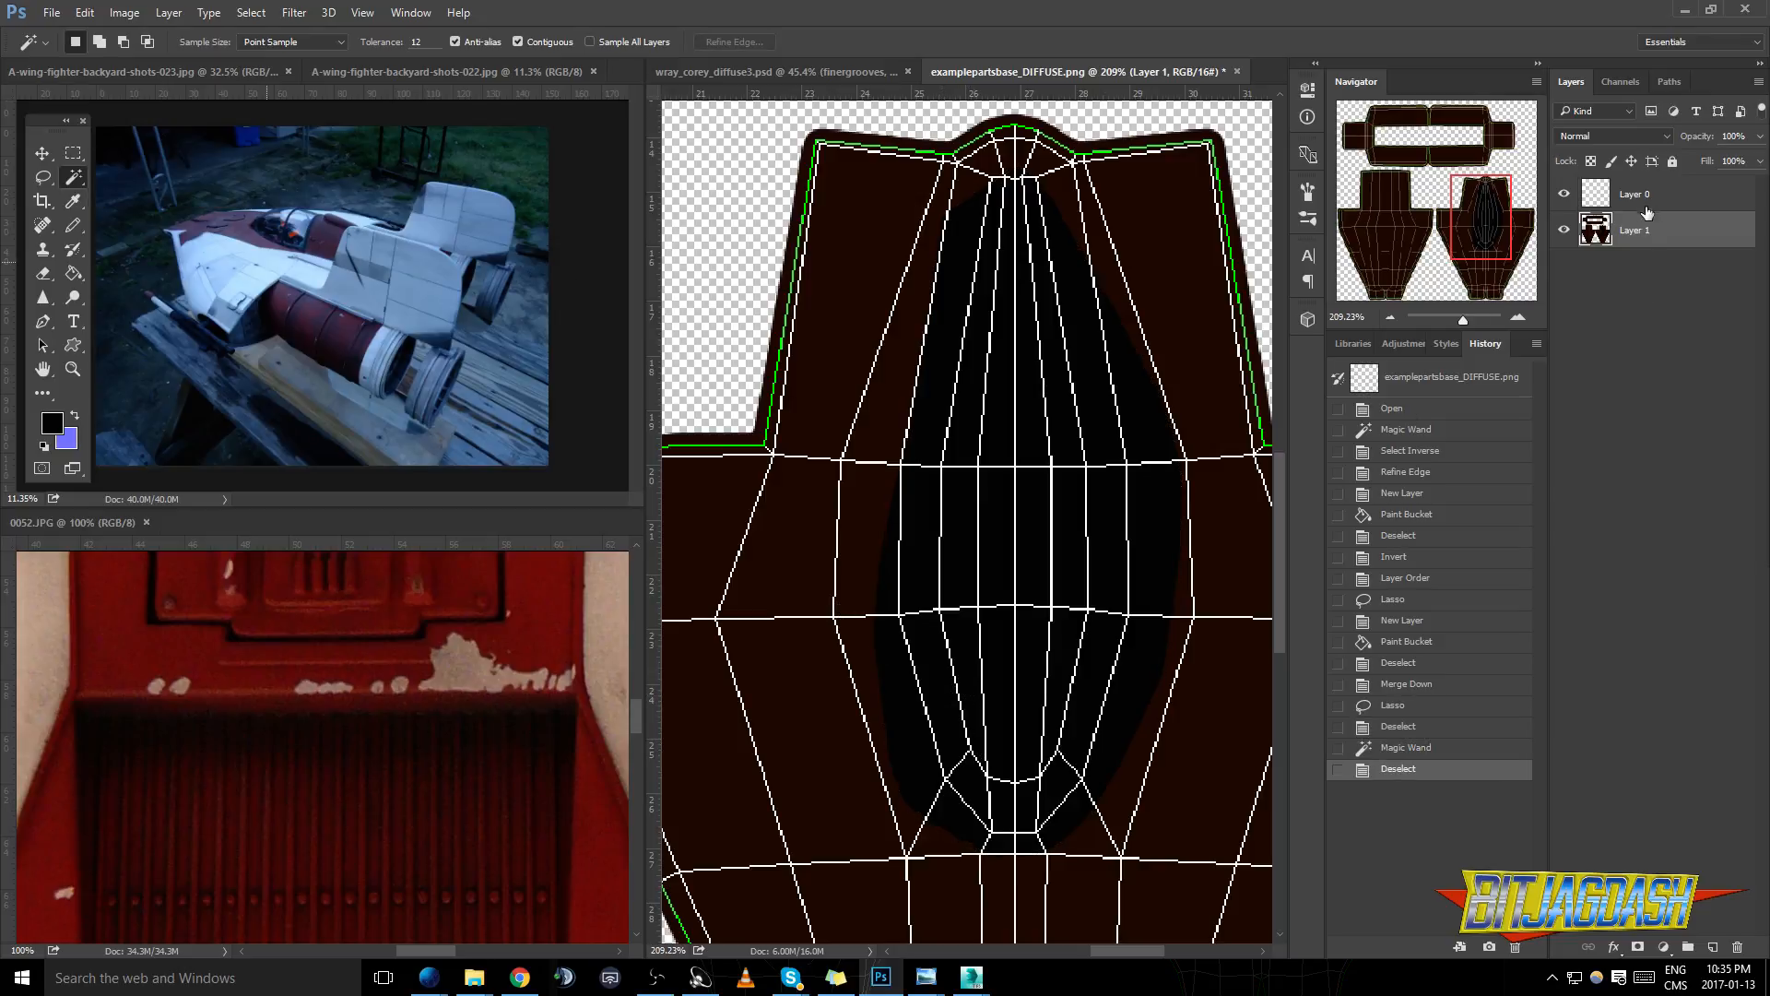
key(alt+bracketright)
- Select the outer lower panels and the small tip panels of the canopy wireframe with the Magic Wand
click(940, 681)
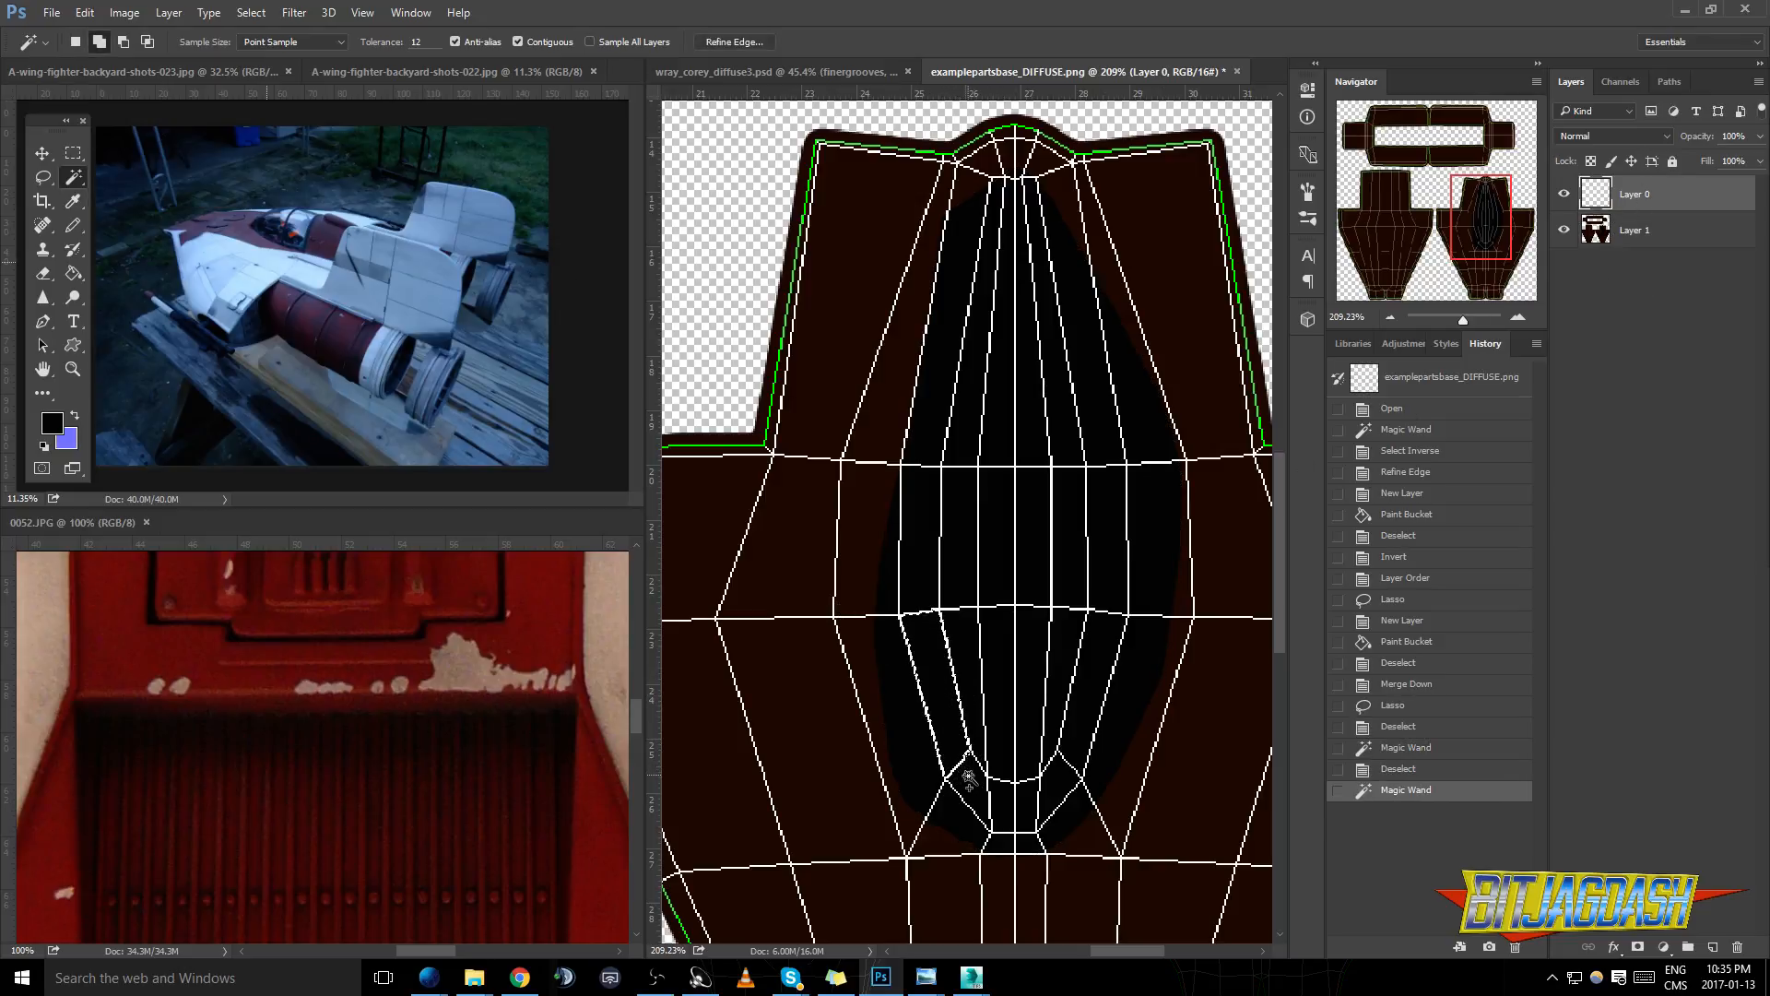
shift+click(968, 778)
shift+click(1010, 808)
shift+click(1025, 802)
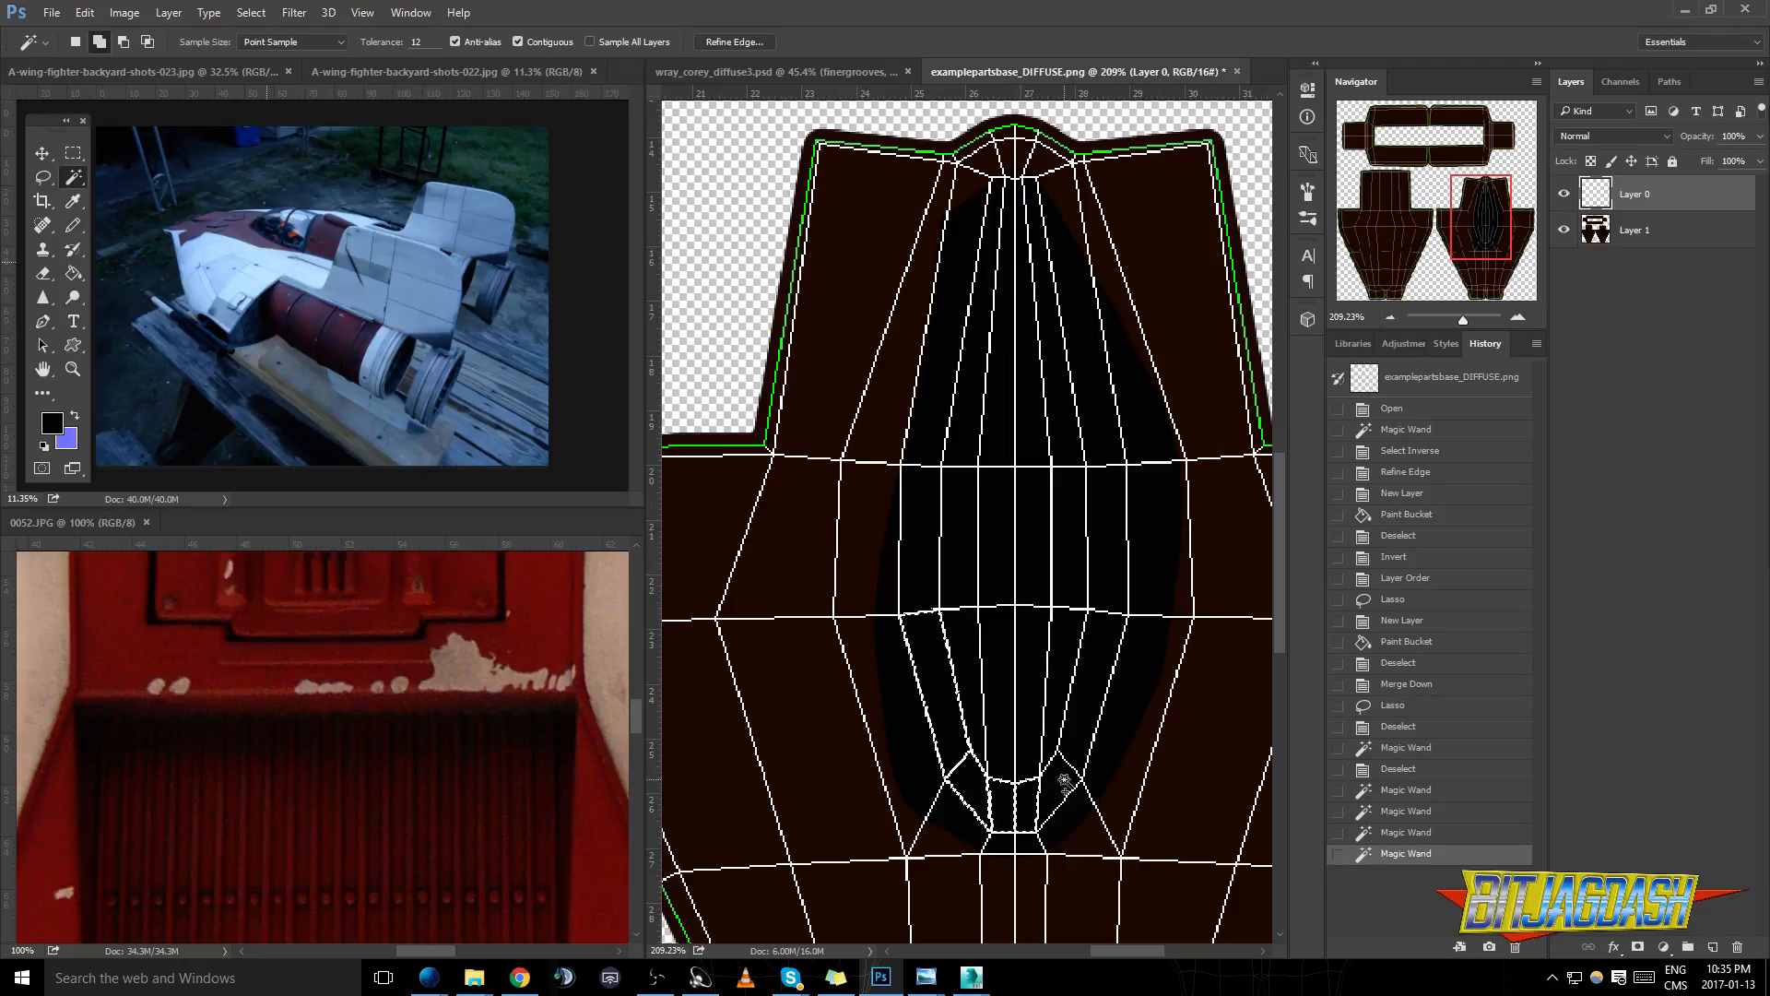
shift+click(1060, 779)
shift+click(1074, 786)
- Add all panels in the canopy wireframe's middle row to the selection
shift+click(1101, 595)
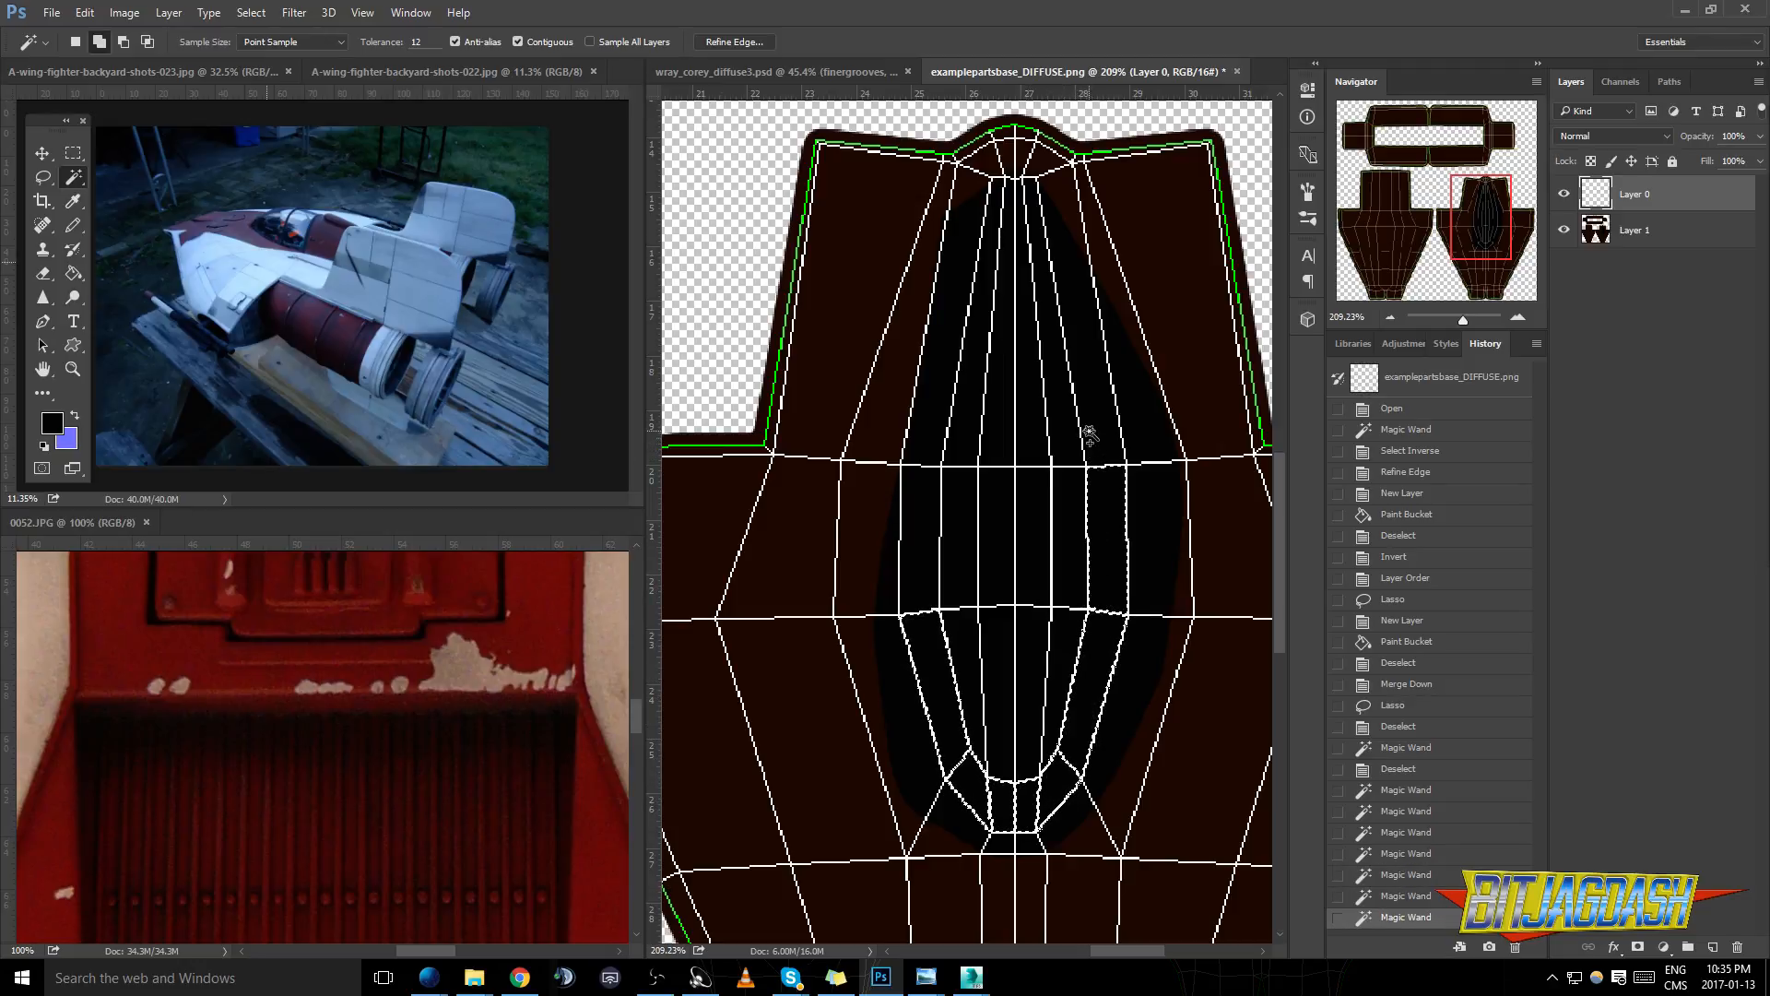
shift+click(1090, 430)
key(ctrl+z)
shift+click(1067, 517)
shift+click(1039, 521)
shift+click(1008, 526)
shift+click(960, 517)
shift+click(905, 533)
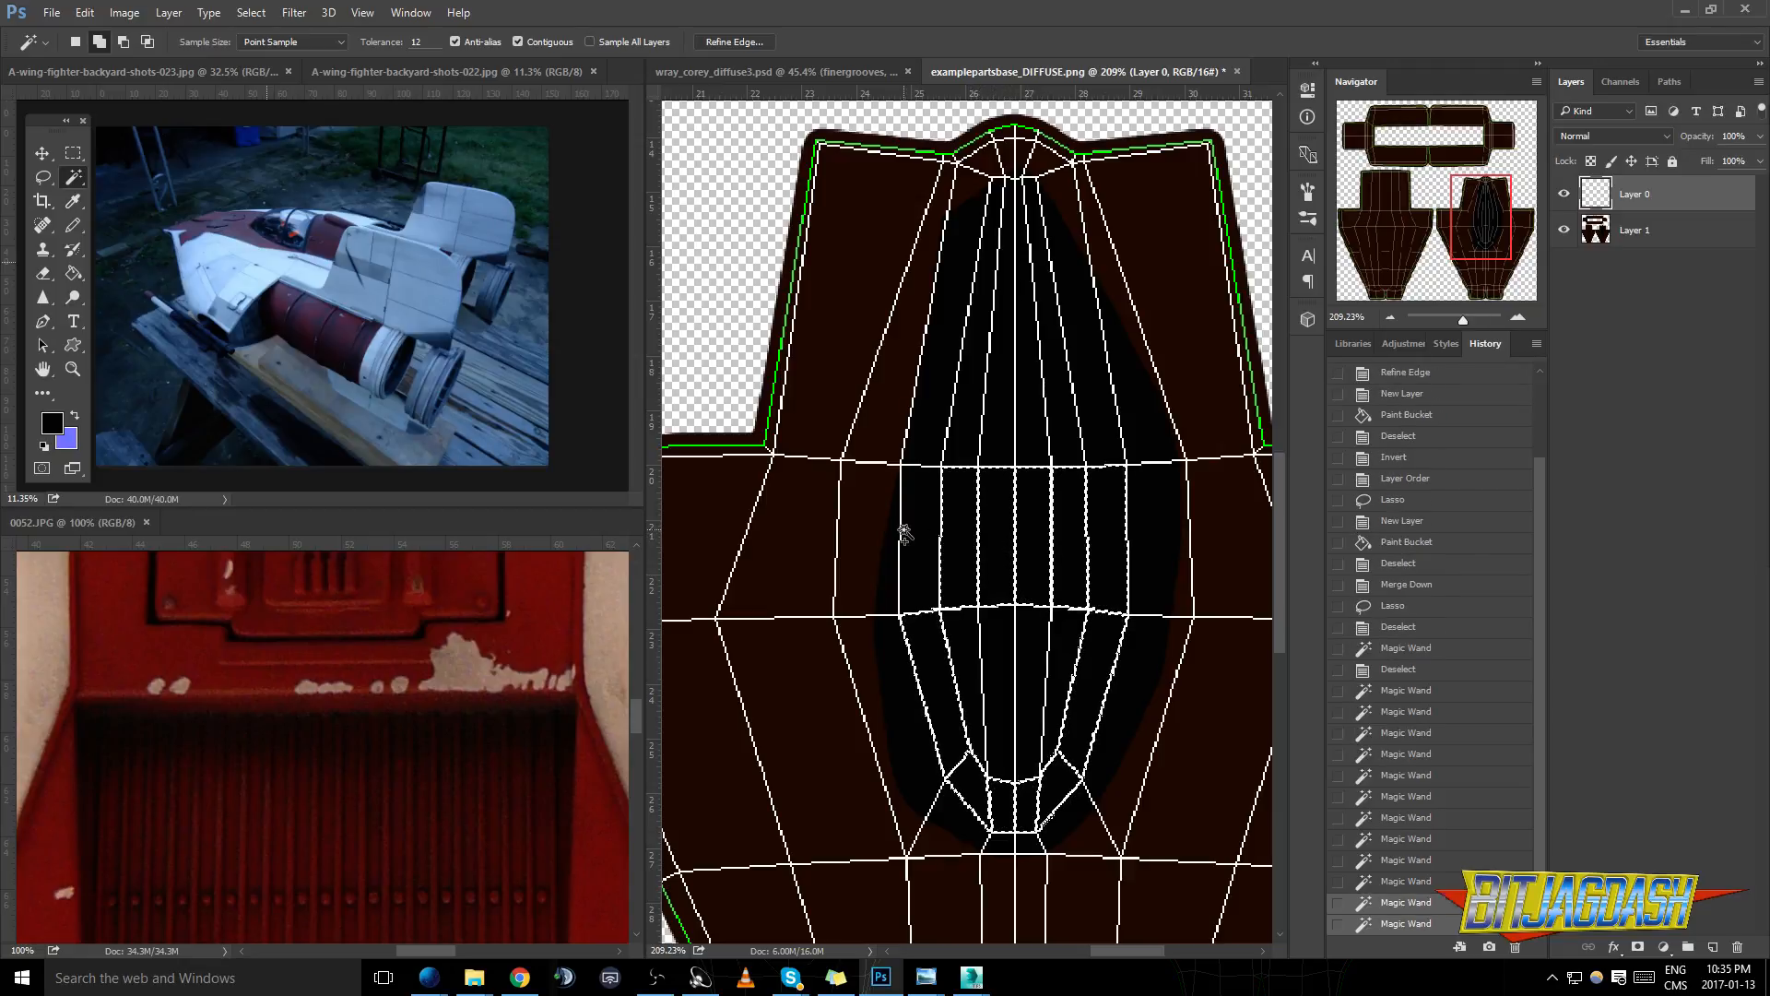
- Add the remaining inner panels below the canopy's middle row to the selection
shift+click(960, 622)
shift+click(996, 671)
shift+click(1029, 664)
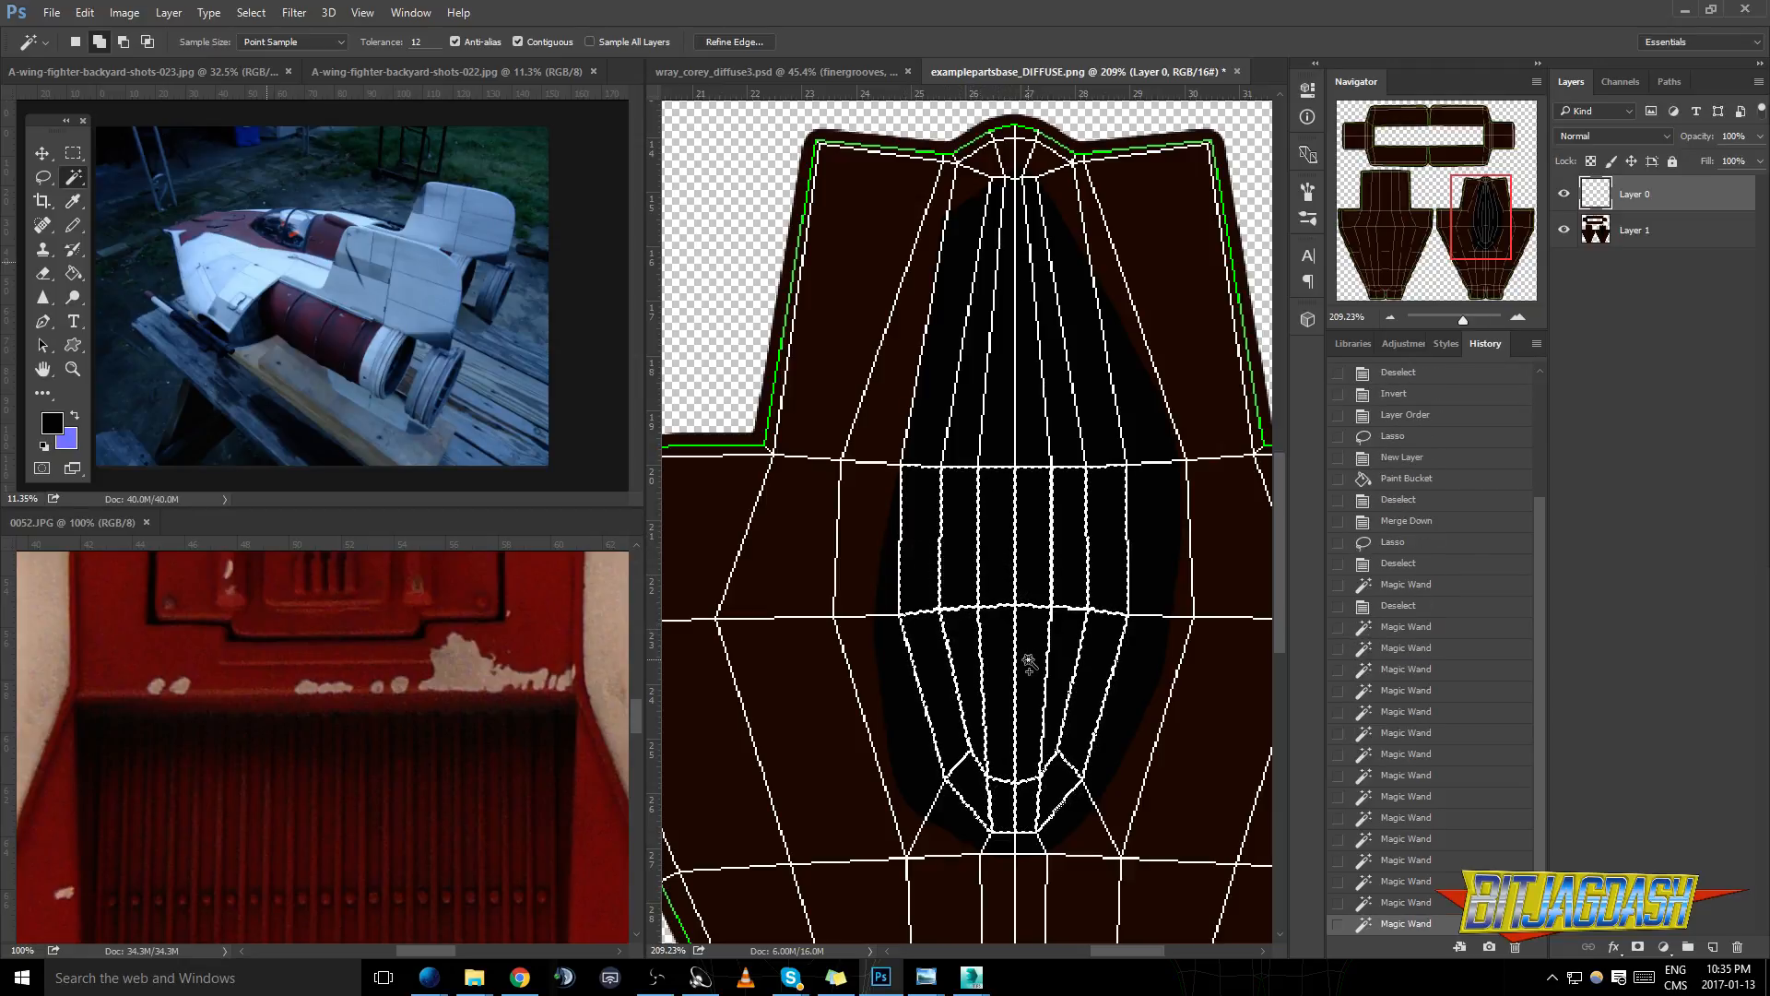
shift+click(1066, 643)
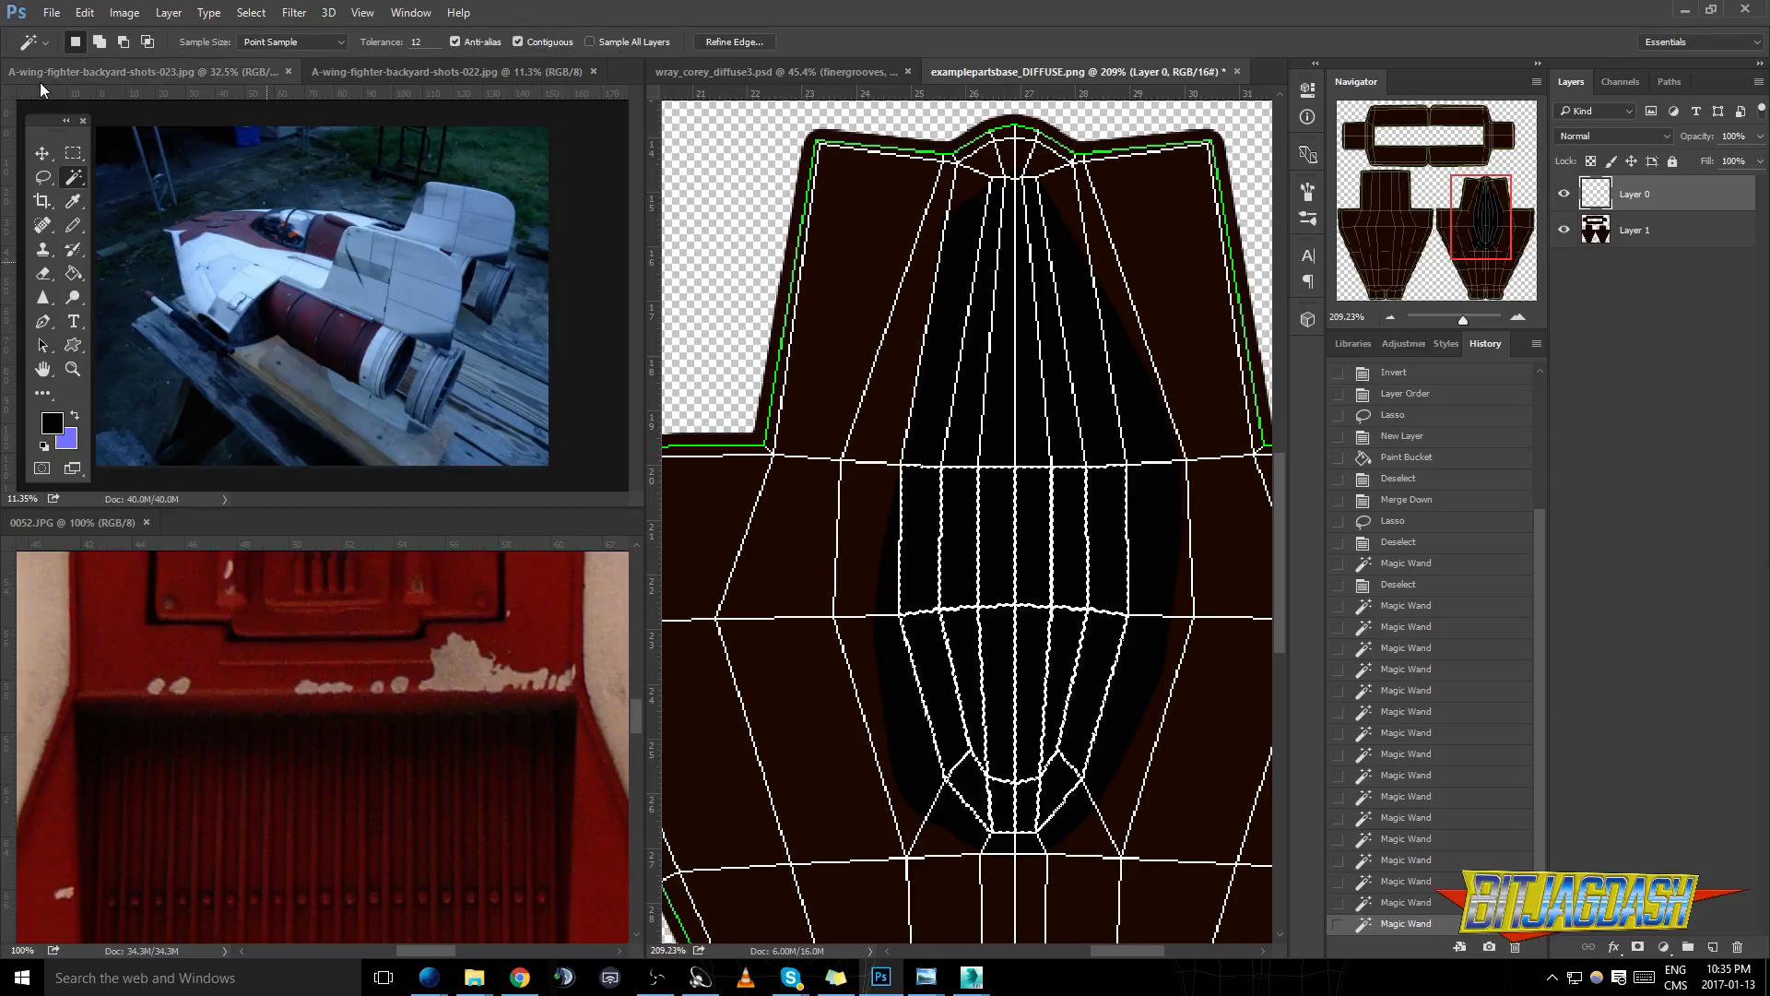
- Hide the UV wireframe layer and make the filled shell layer active, keeping the panel selection
click(275, 42)
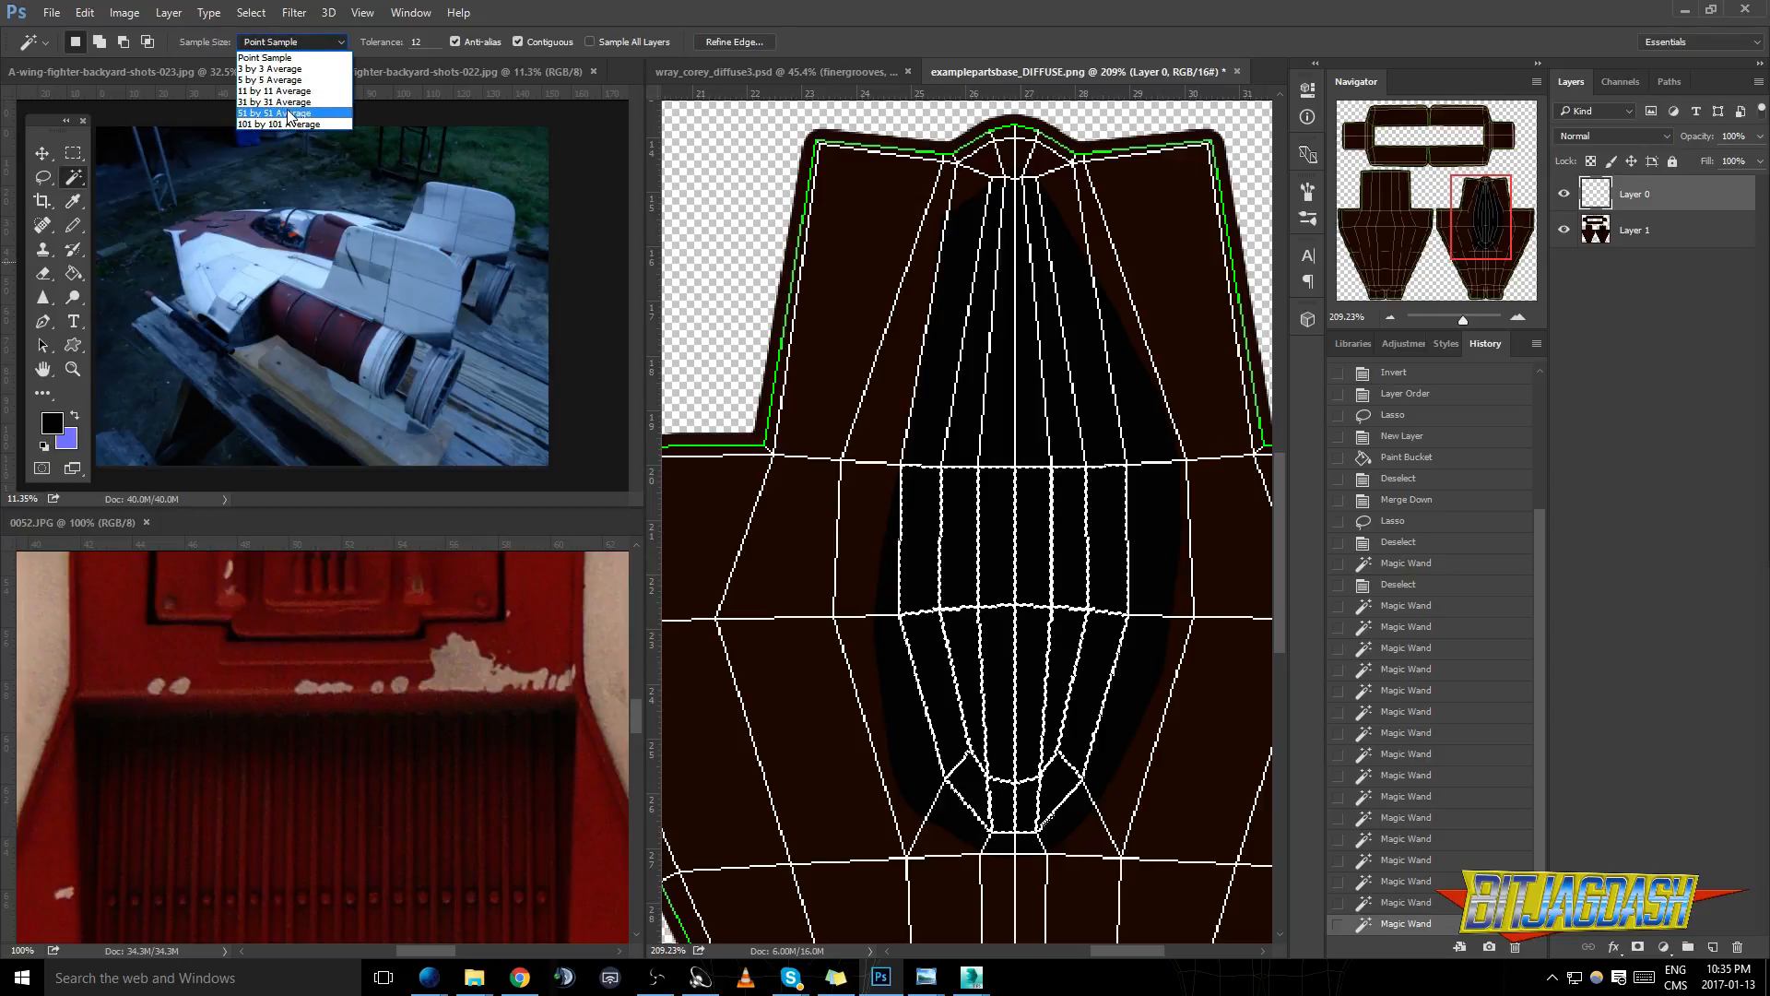
click(268, 59)
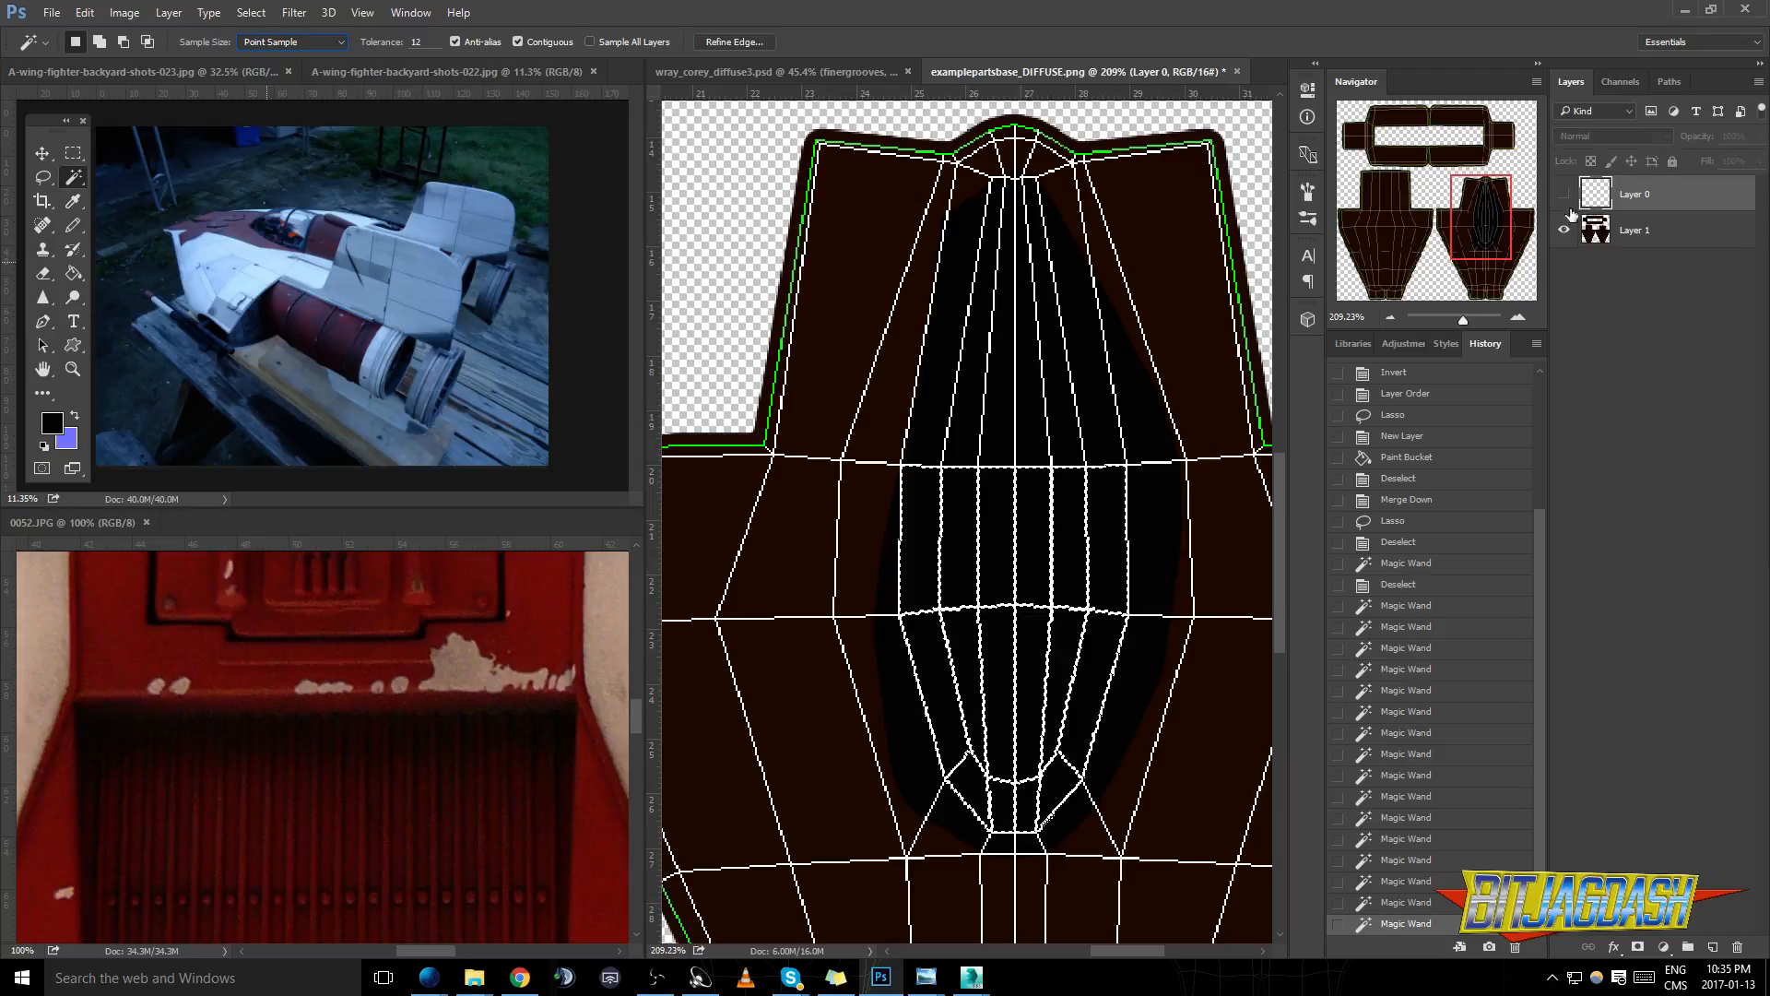
drag(1564, 193, 1564, 235)
click(1564, 231)
click(1632, 236)
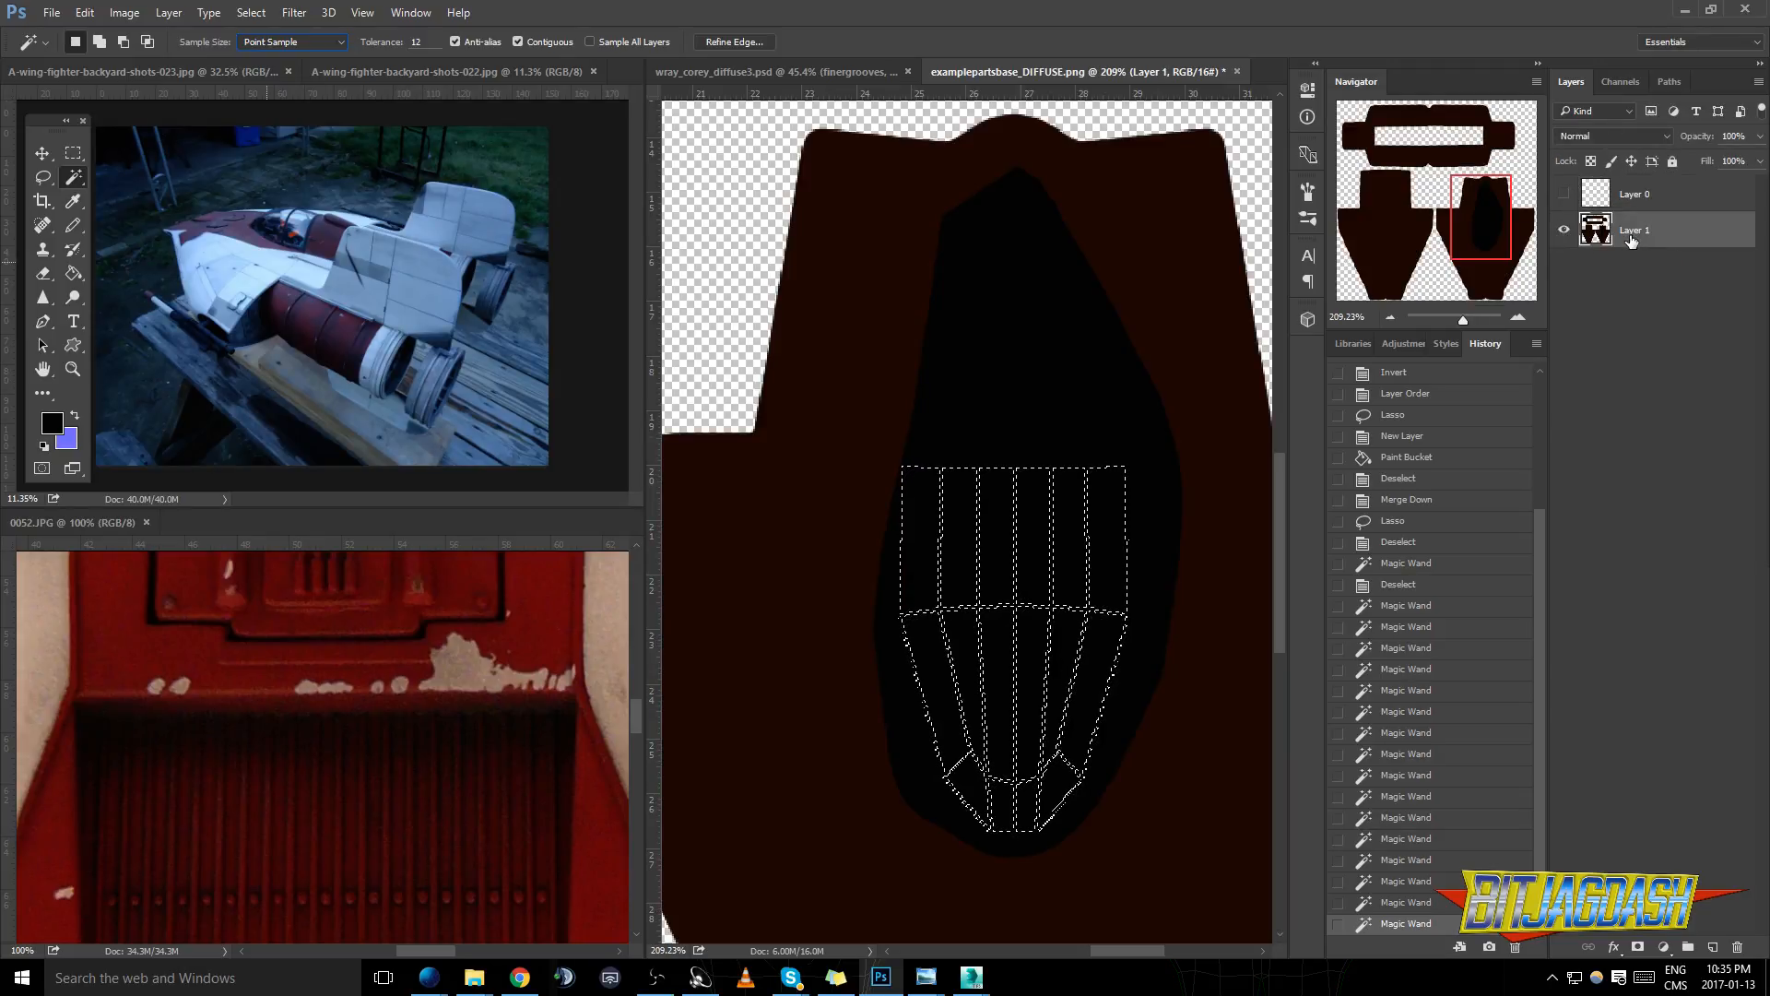
- Try clearing the selected canopy panels from the shell layer with the selection's edge unrefined
click(73, 153)
click(857, 331)
key(ctrl+z)
key(Delete)
key(ctrl+d)
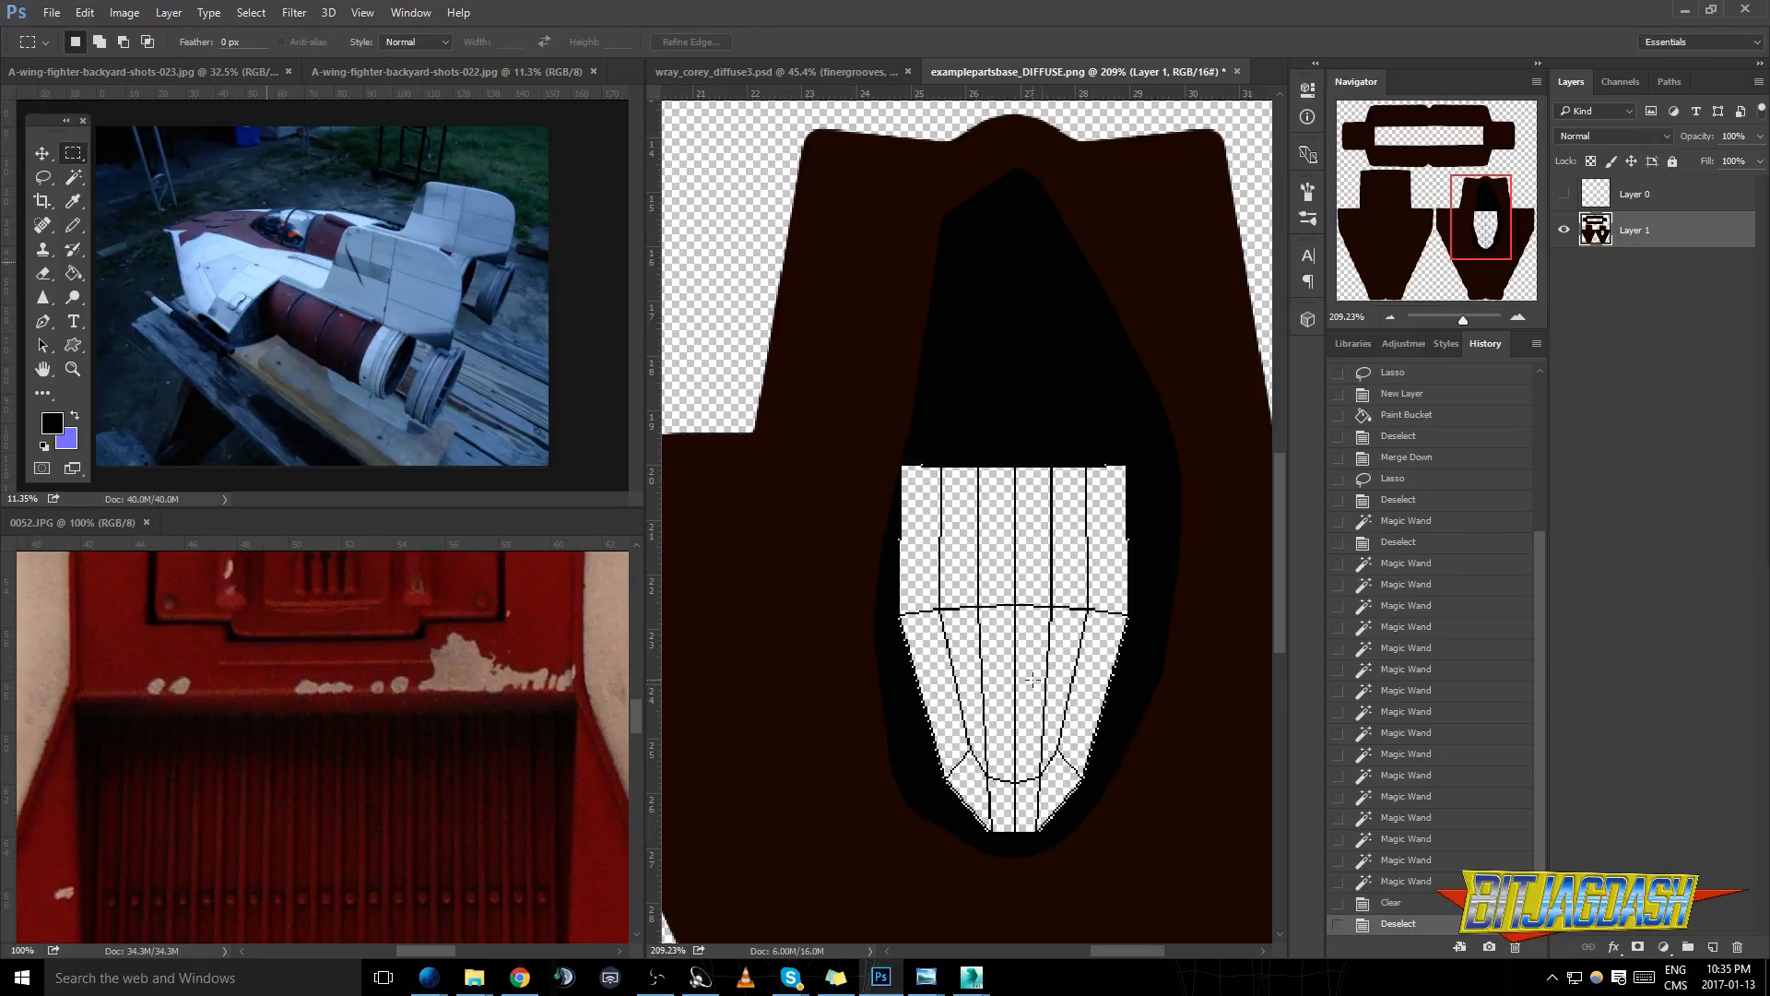
scroll(980, 680, up, 5)
scroll(989, 678, down, 2)
key(ctrl+z)
key(ctrl+alt+z)
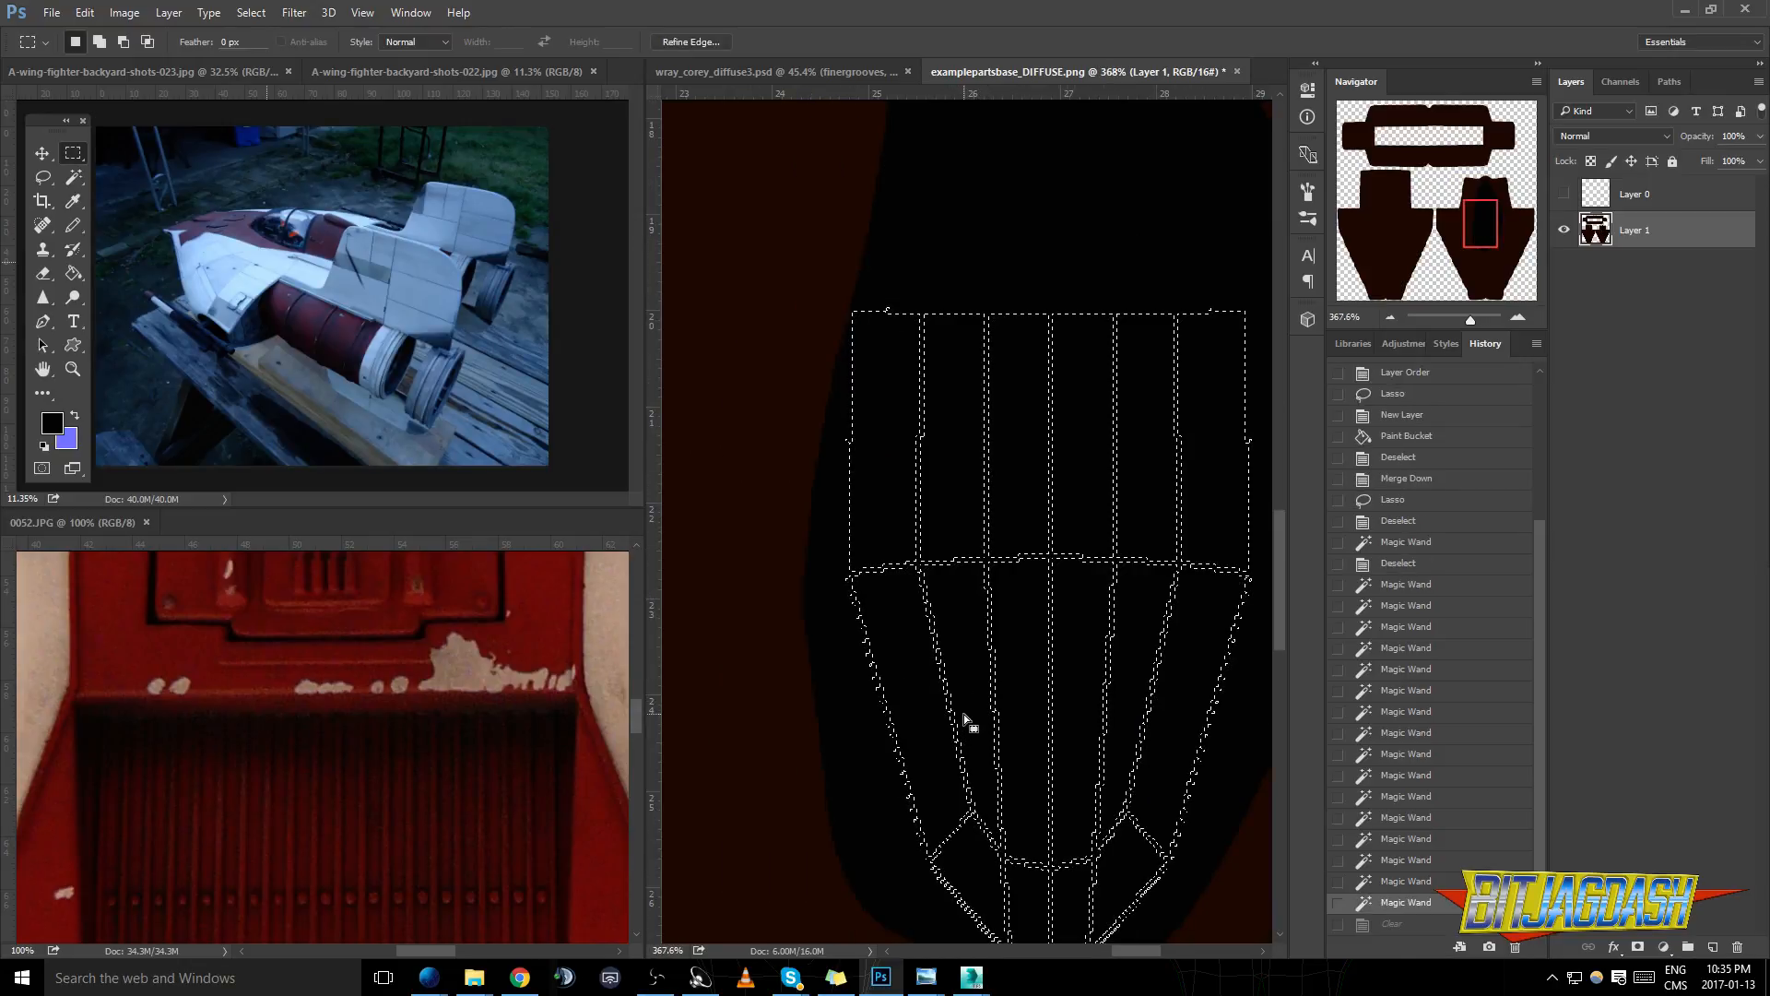
- Refine the panel selection's edge with feather 1.2 px, contrast 60% and shift edge about -60%
key(l)
right_click(933, 645)
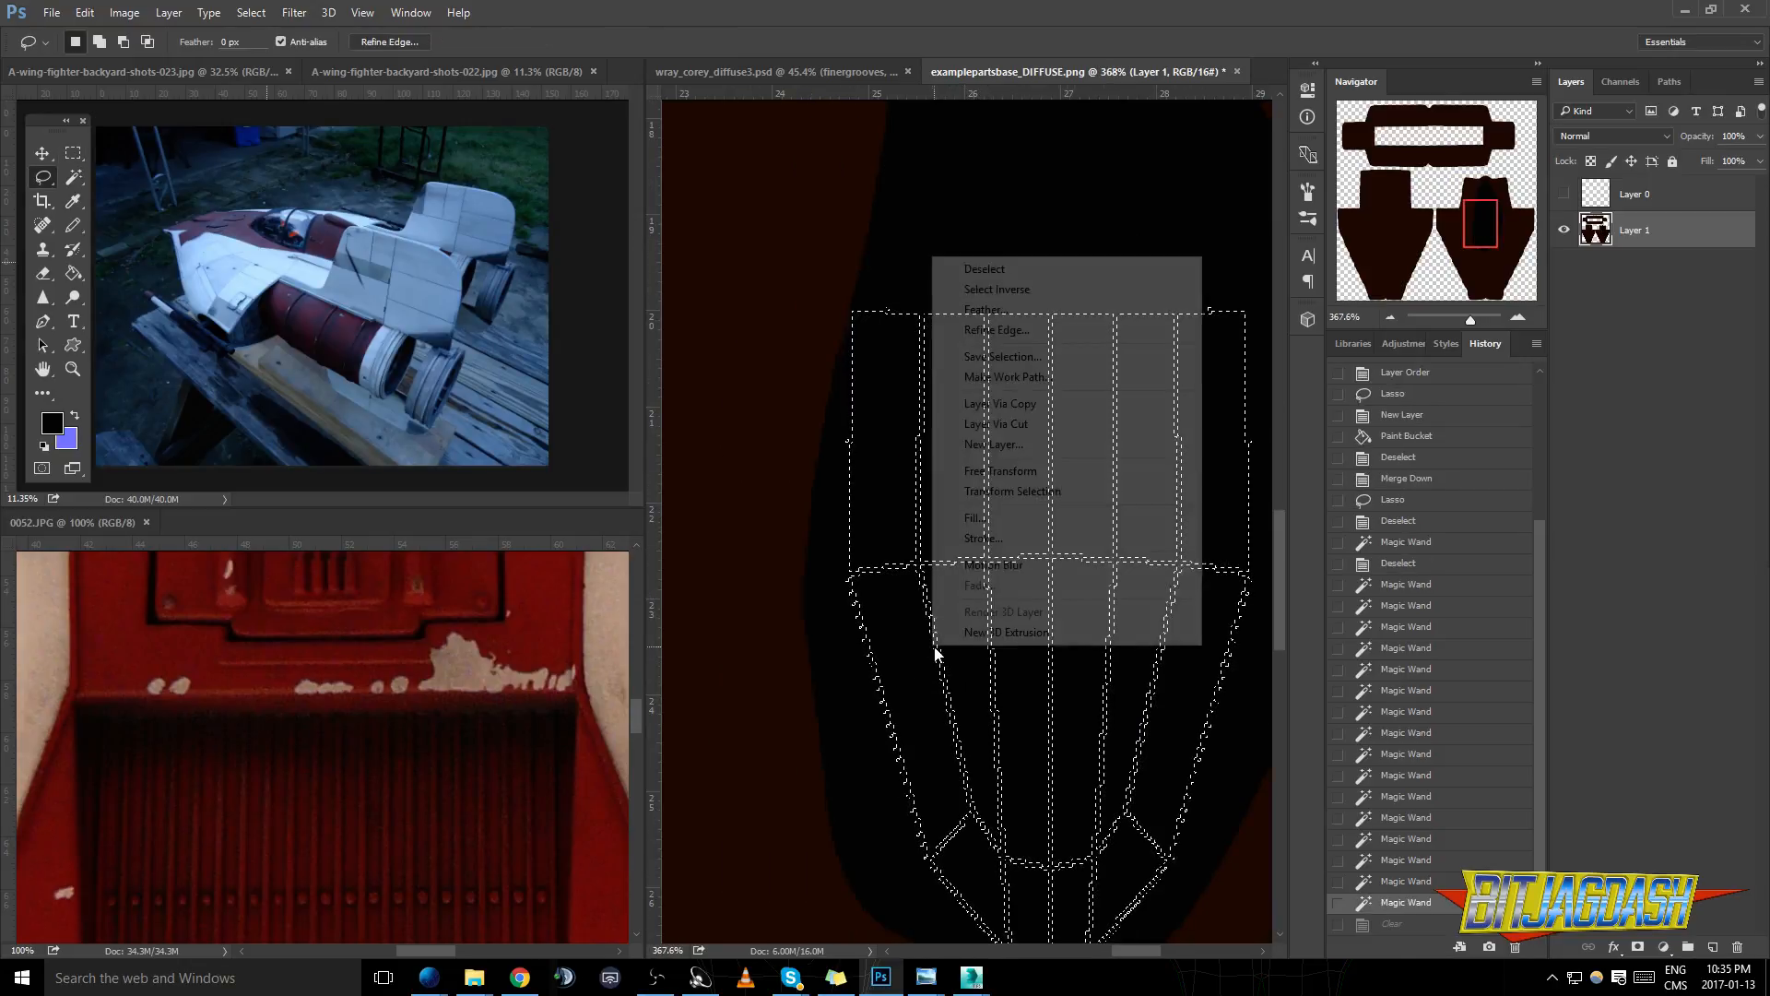
click(994, 332)
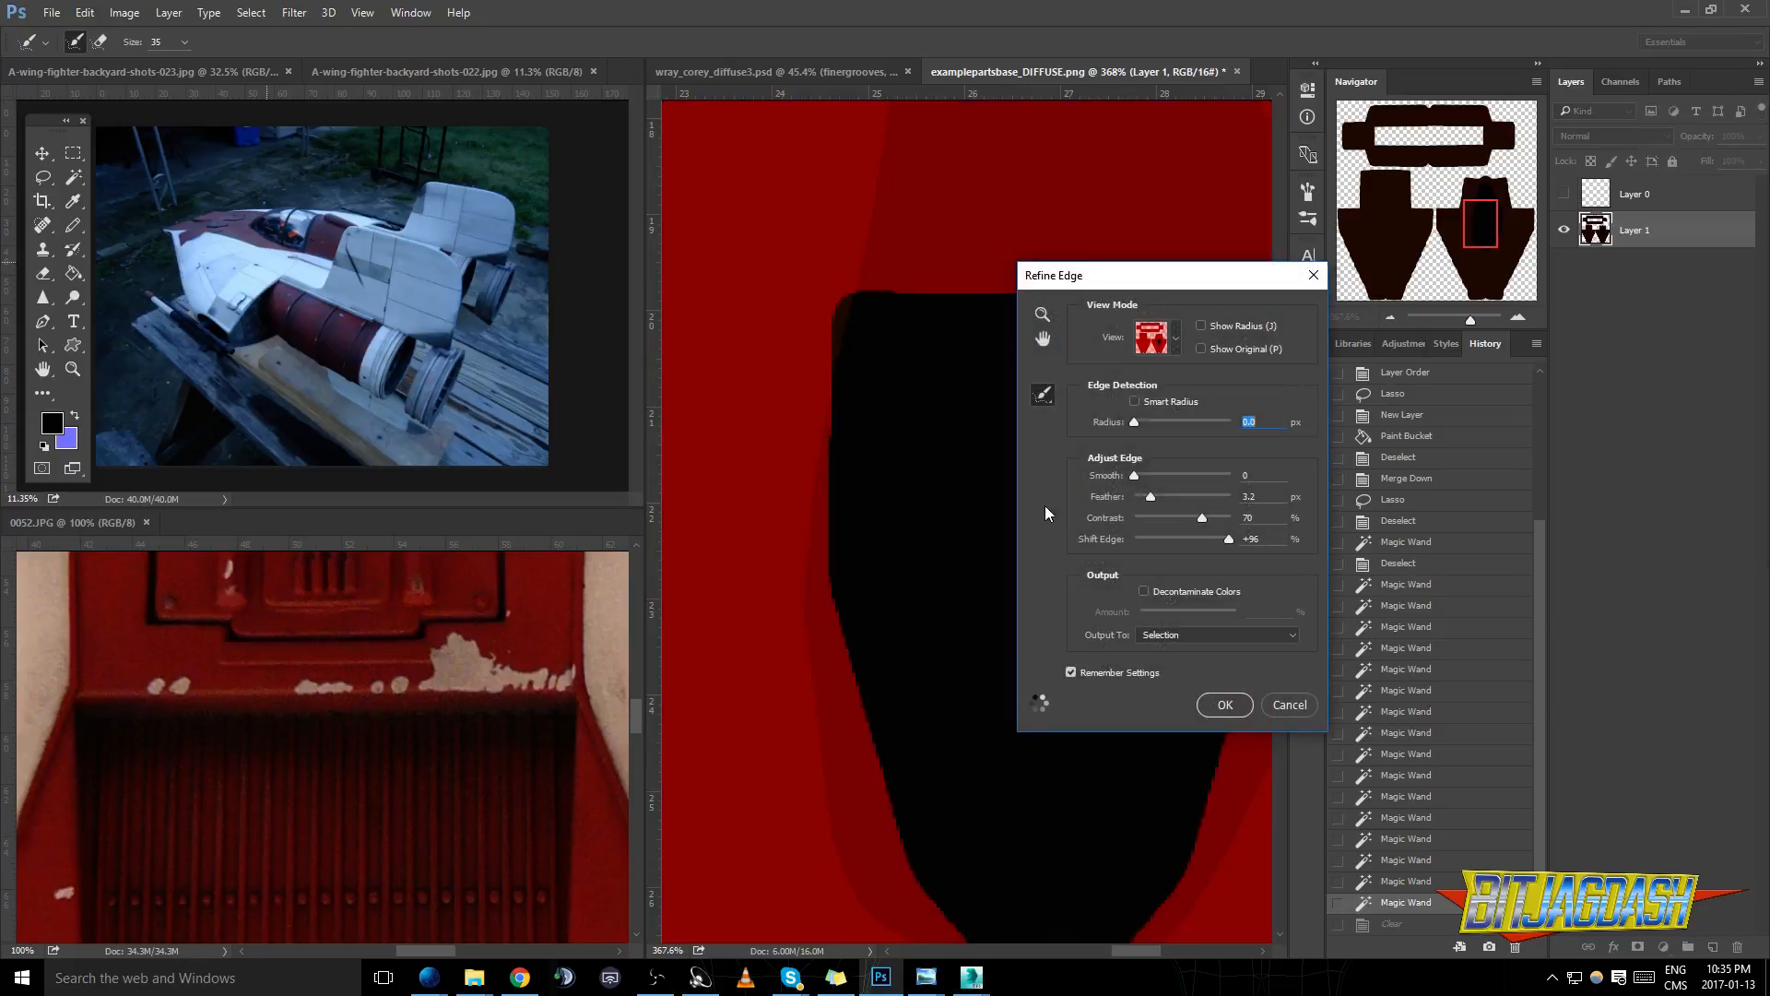
mouse_move(1151, 501)
mouse_down()
mouse_move(1113, 497)
mouse_move(1168, 517)
mouse_up()
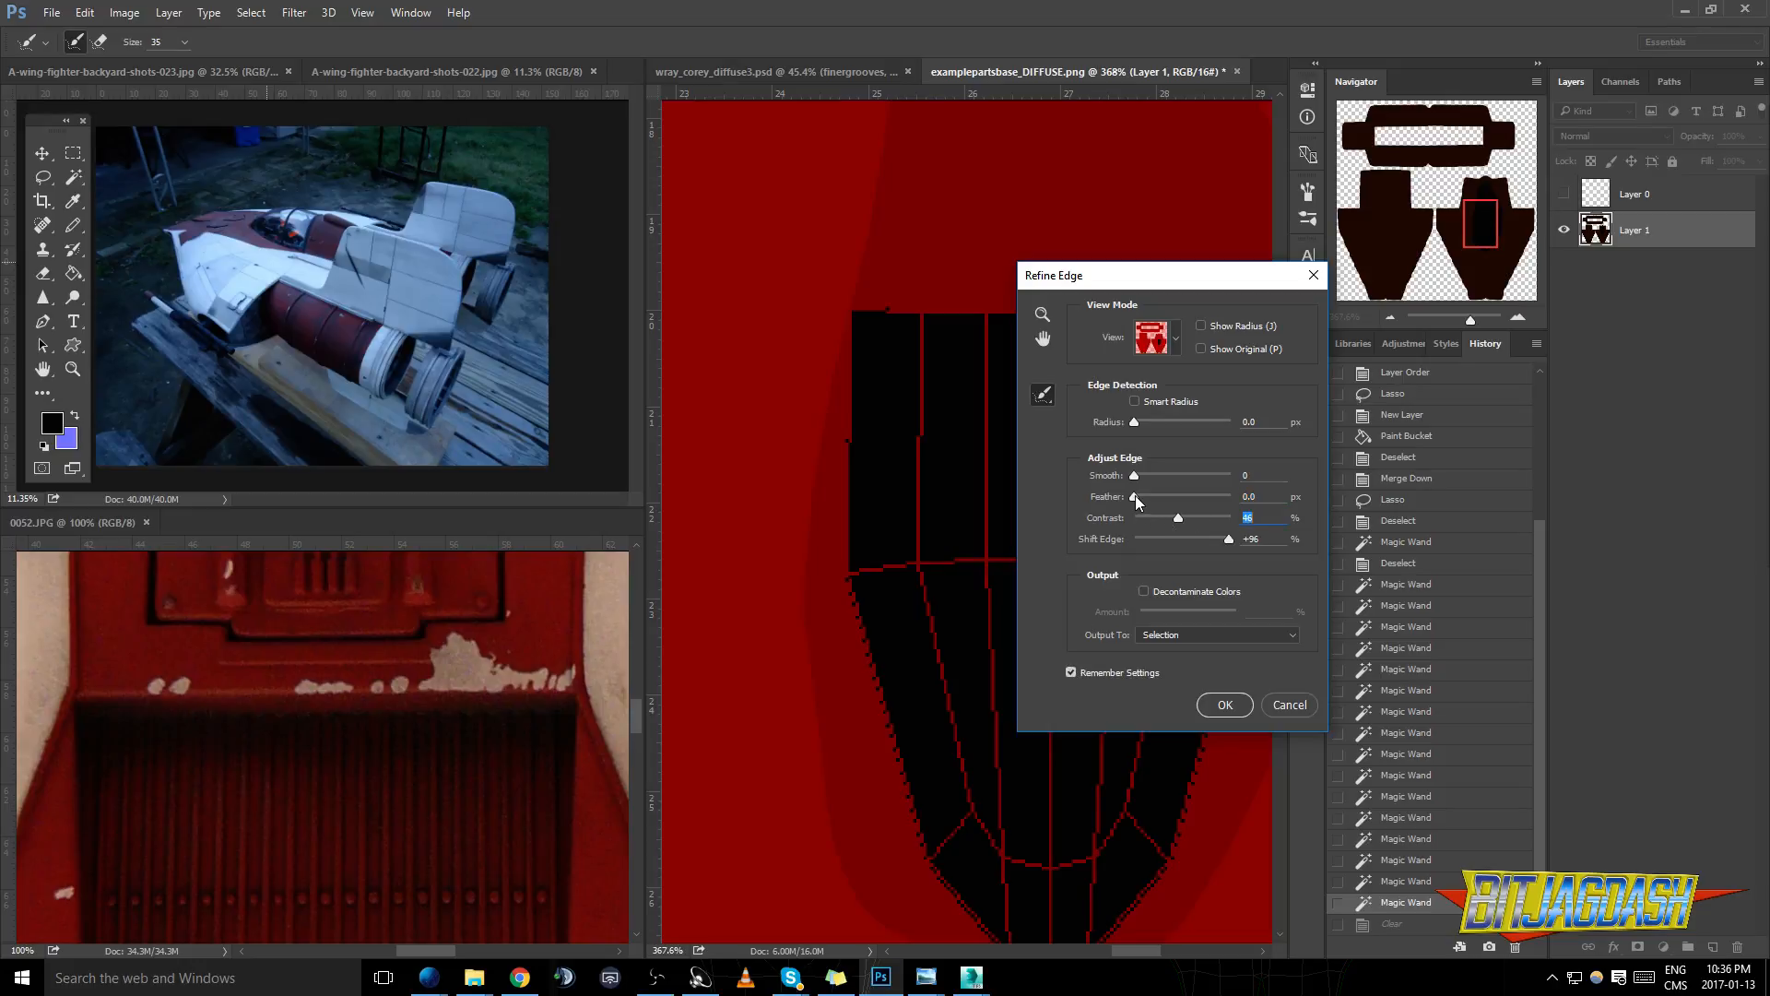
click(1135, 497)
drag(1202, 538, 1154, 542)
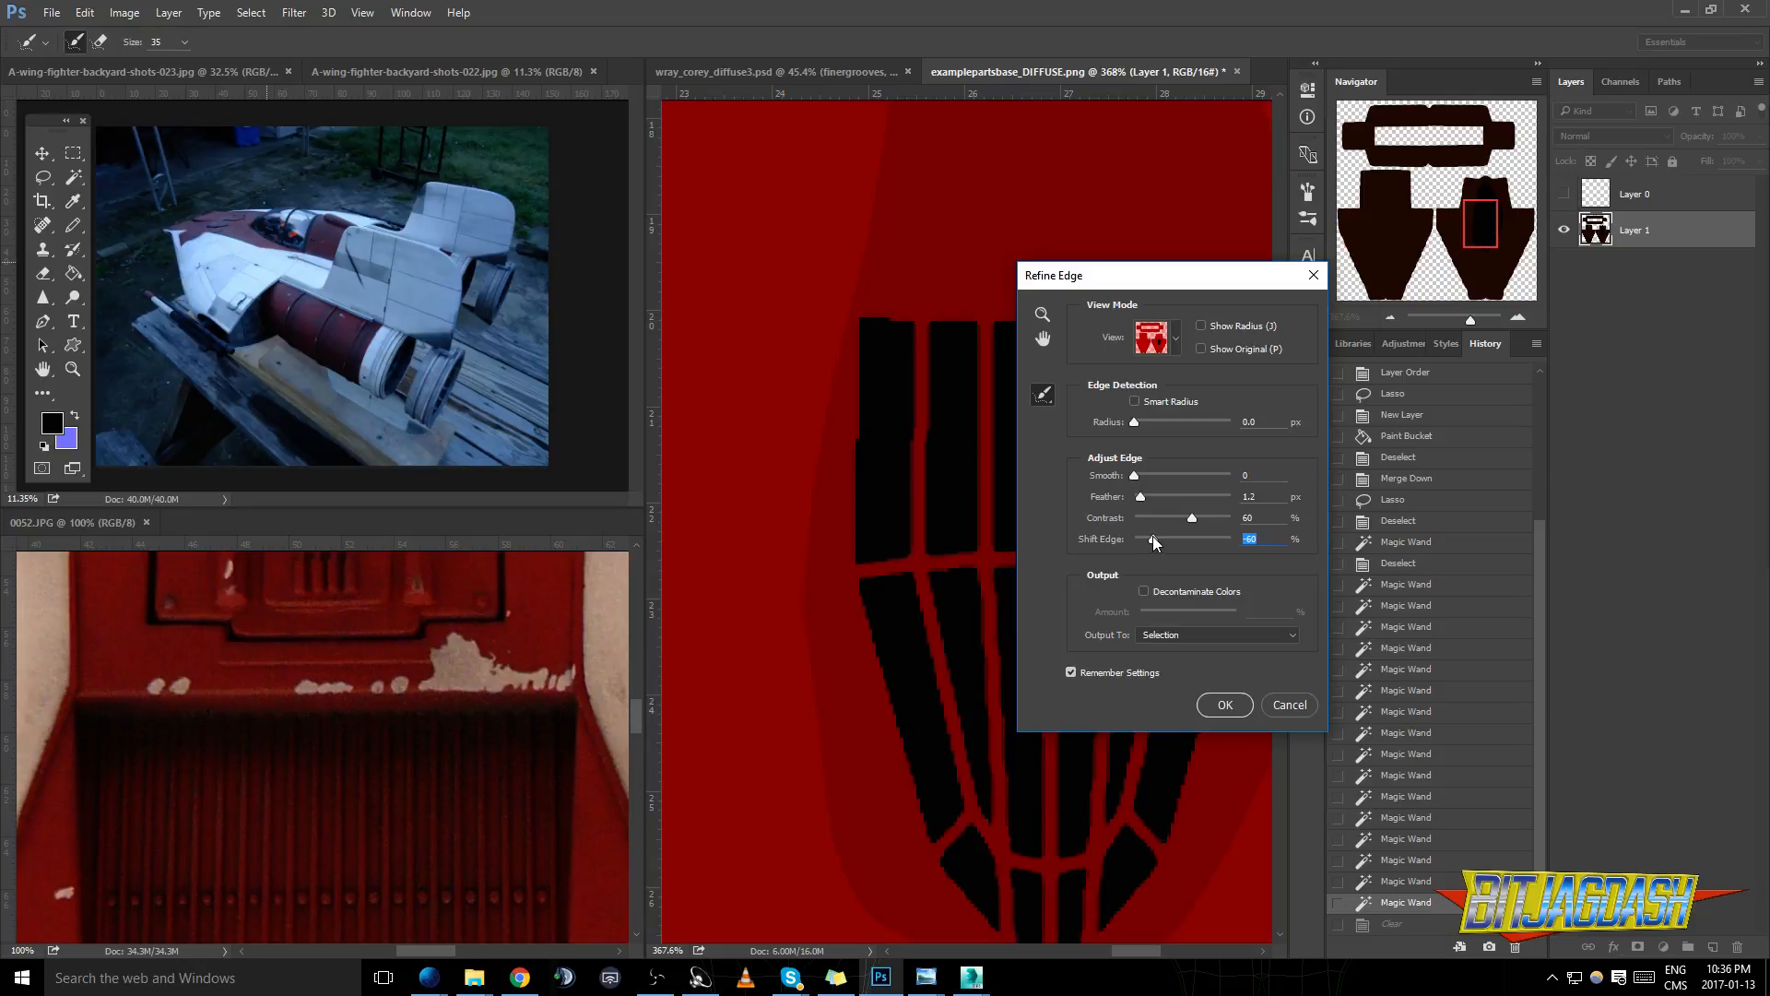
click(1227, 705)
- Clear the refined canopy panel areas from the shell layer, leaving the dark window frame between them
scroll(1127, 584, down, 3)
click(74, 274)
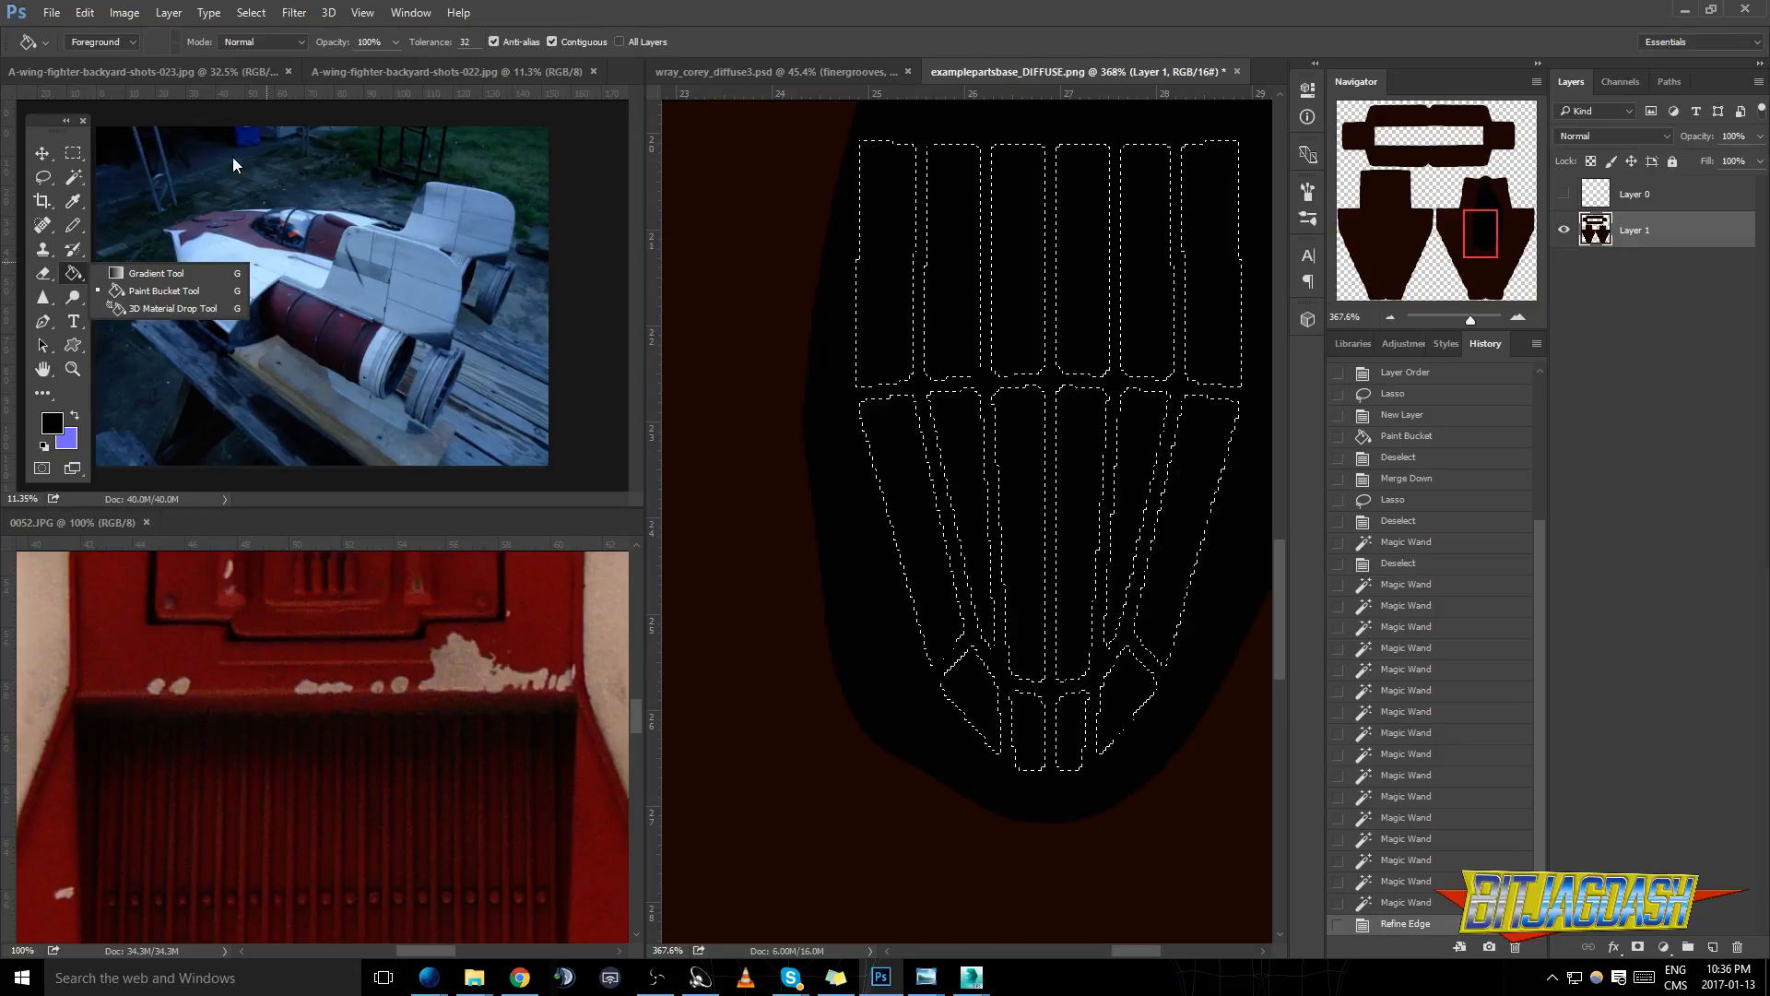
key(m)
key(Delete)
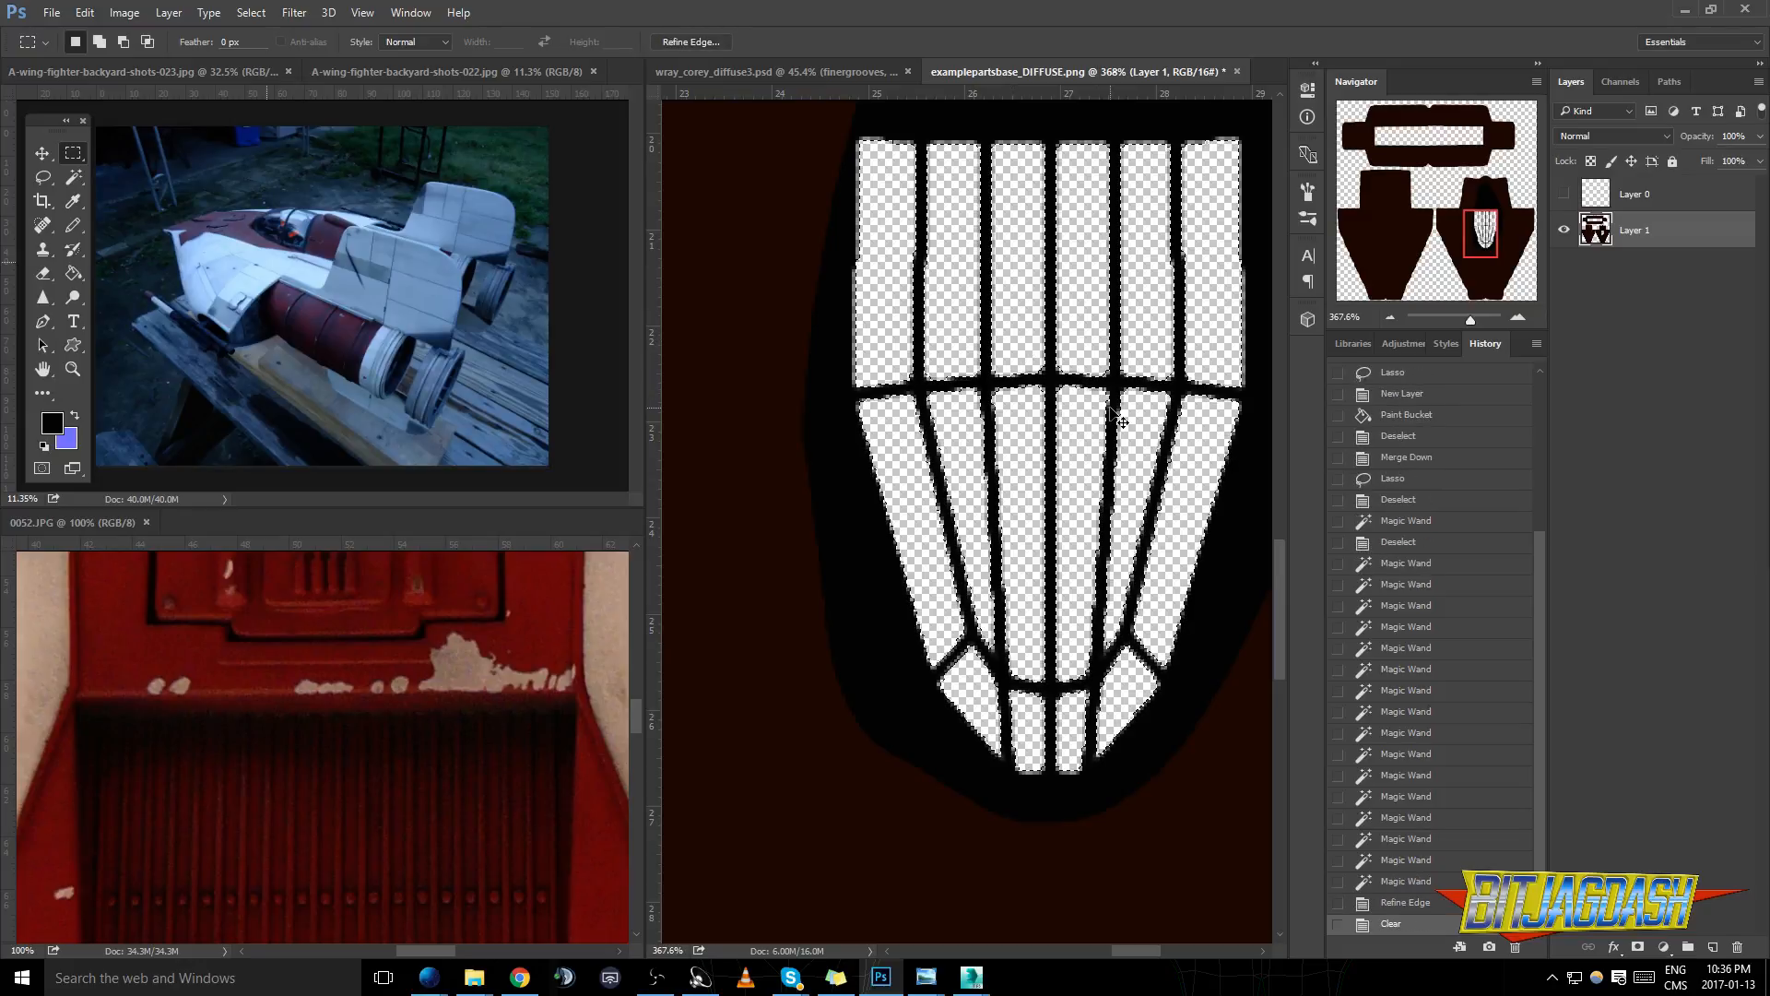
- Invert the canopy panel selection
scroll(891, 399, up, 2)
key(ctrl+shift+i)
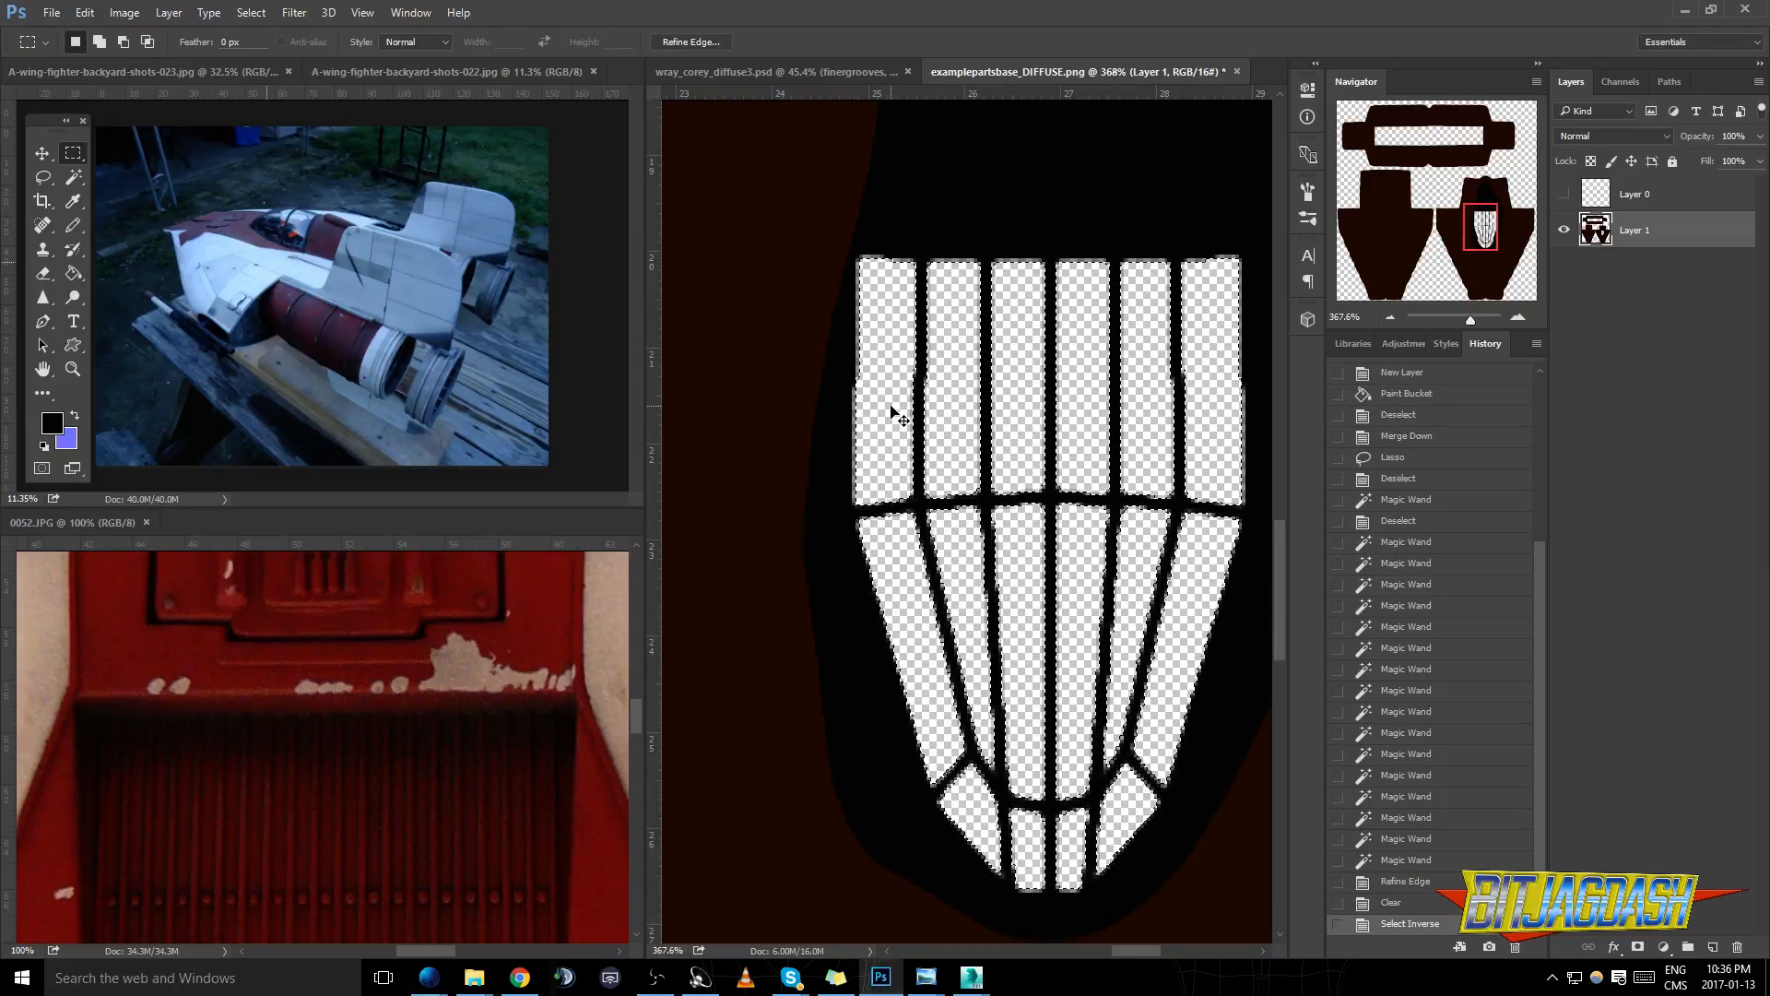
drag(820, 243, 865, 287)
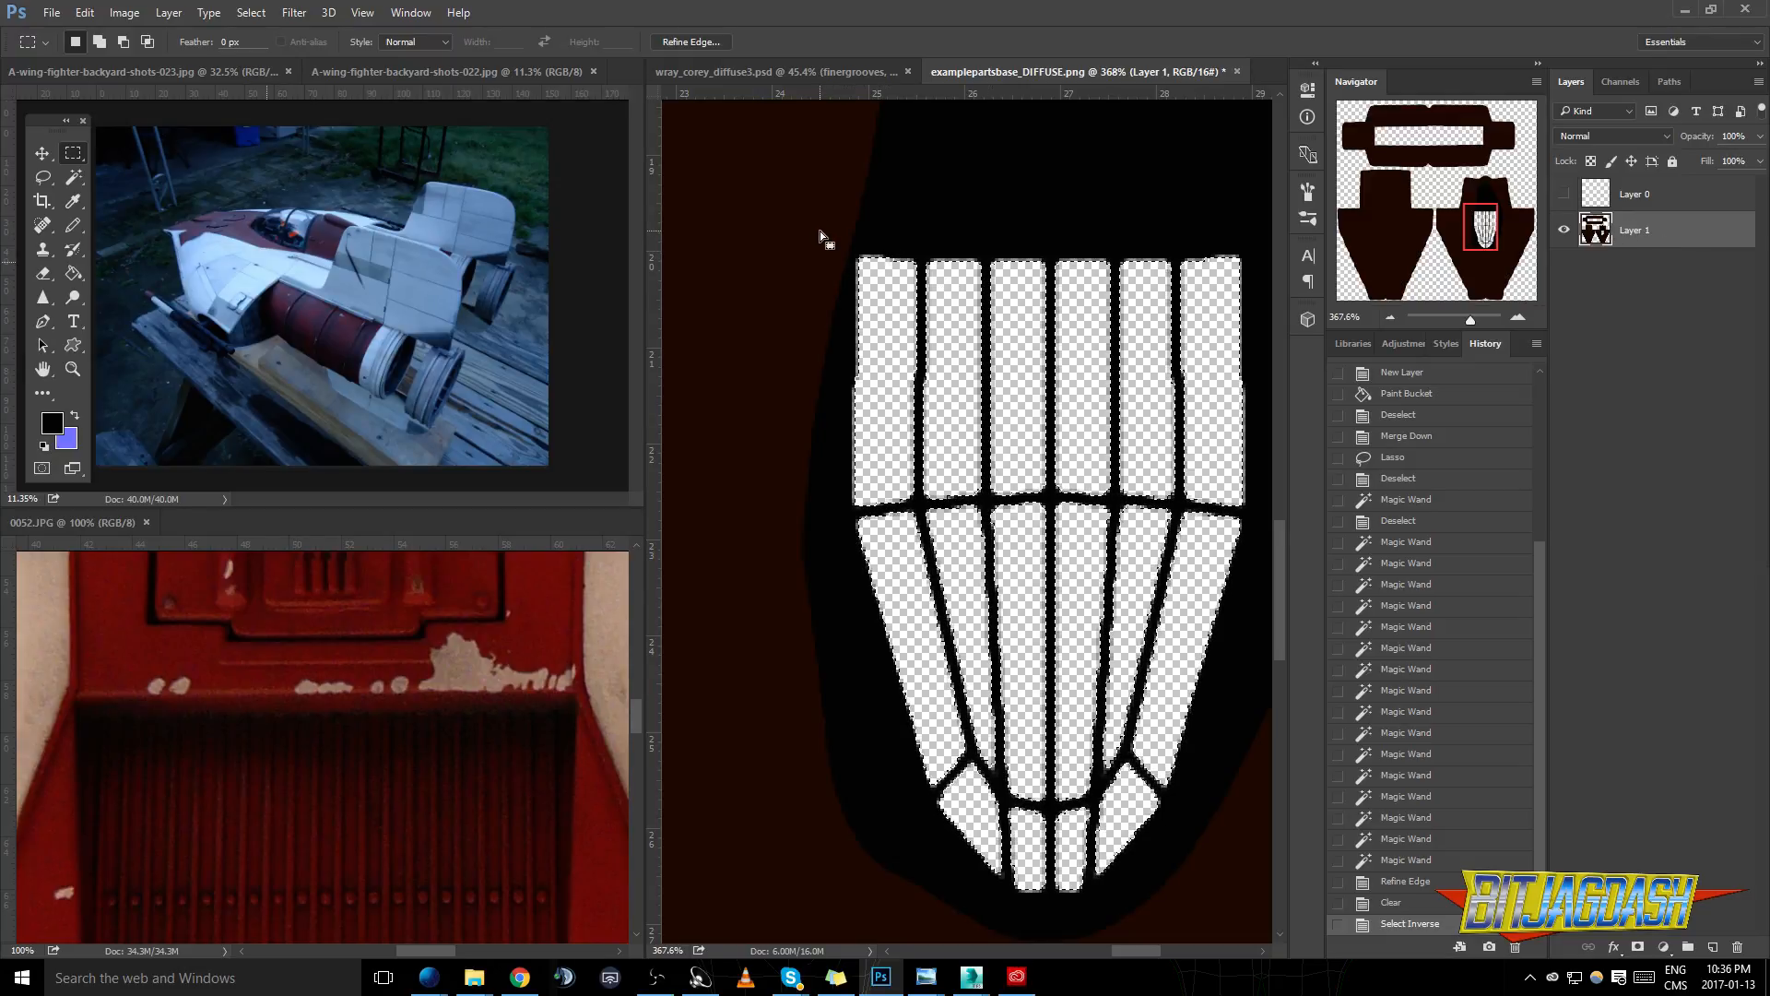
scroll(1084, 827, down, 1)
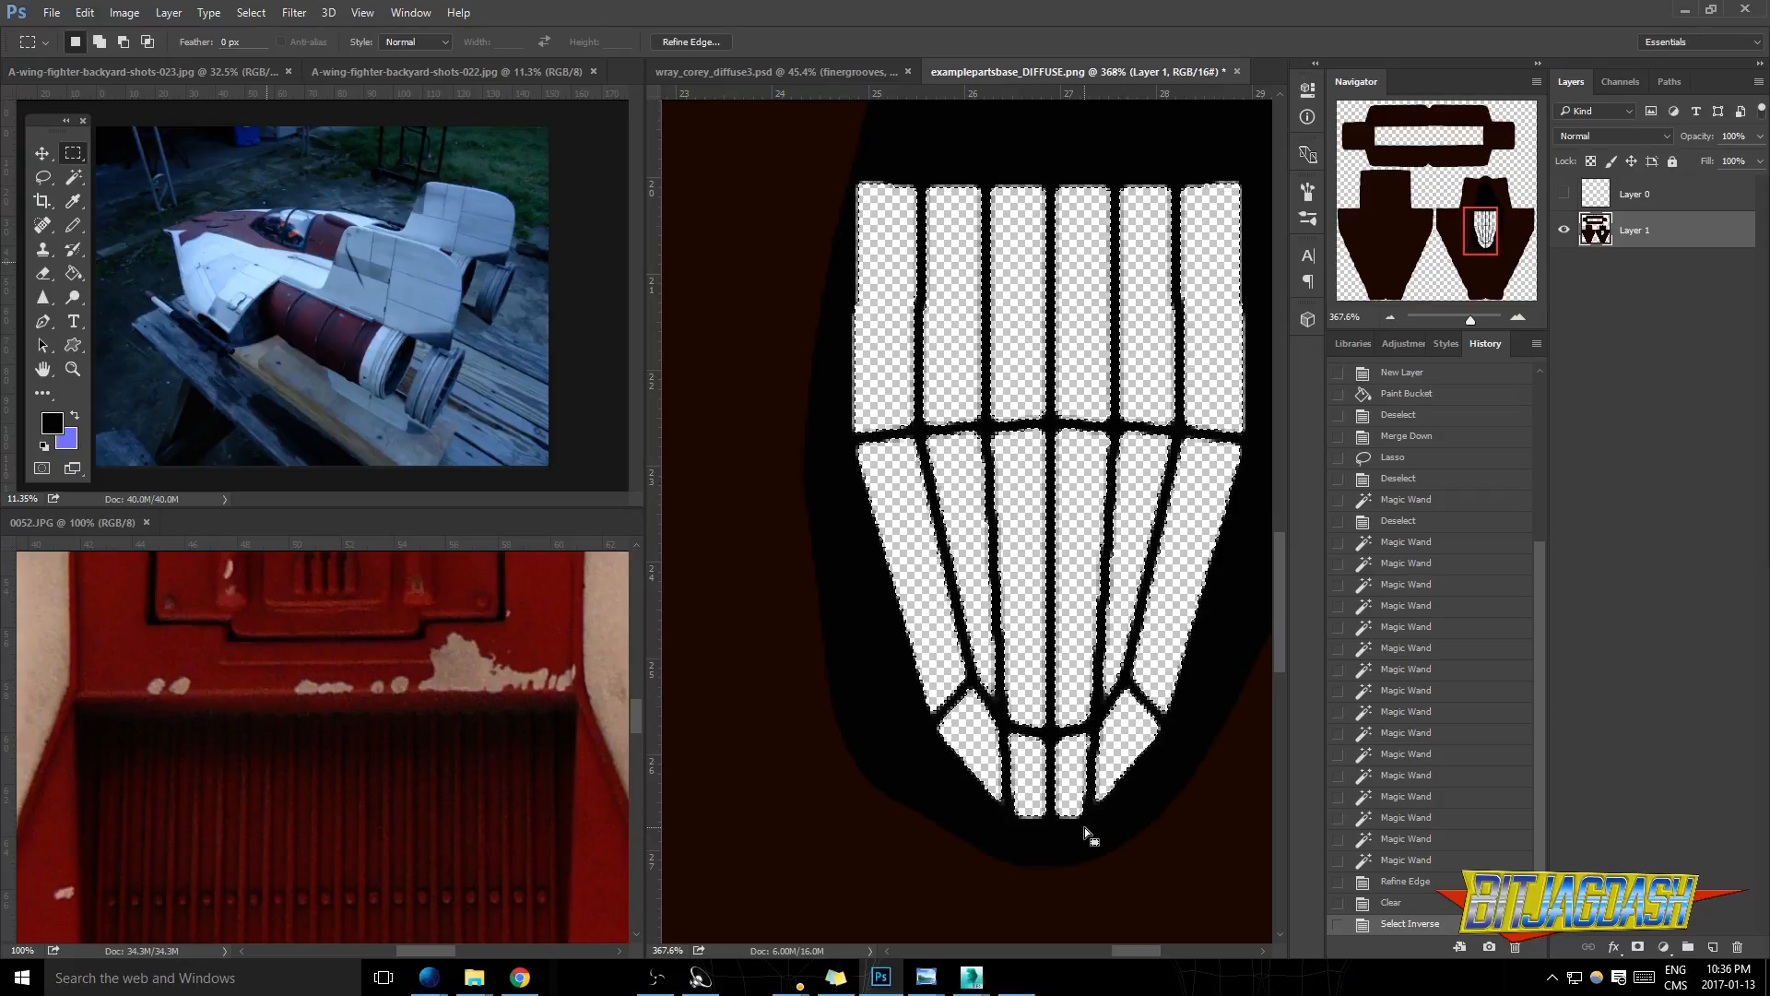
- Redo the inversion of the canopy panel selection and intersect it with a rectangle enclosing the whole canopy frame
key(ctrl+z)
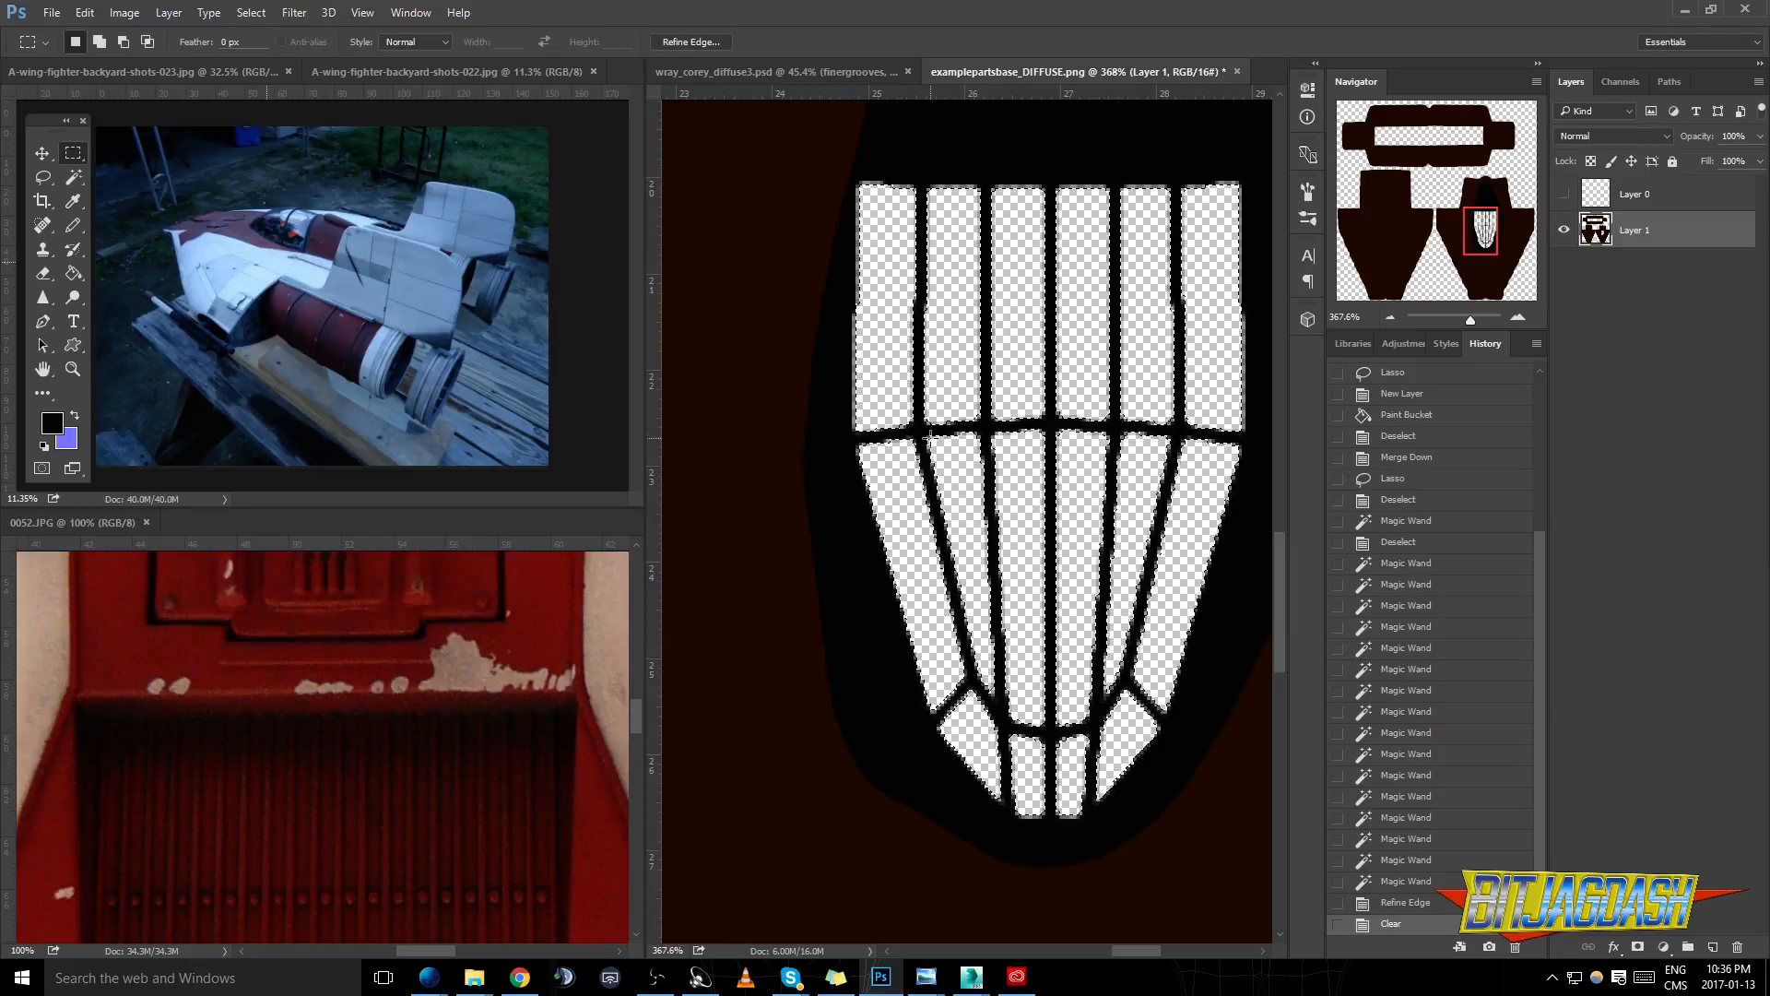
key(ctrl+shift+i)
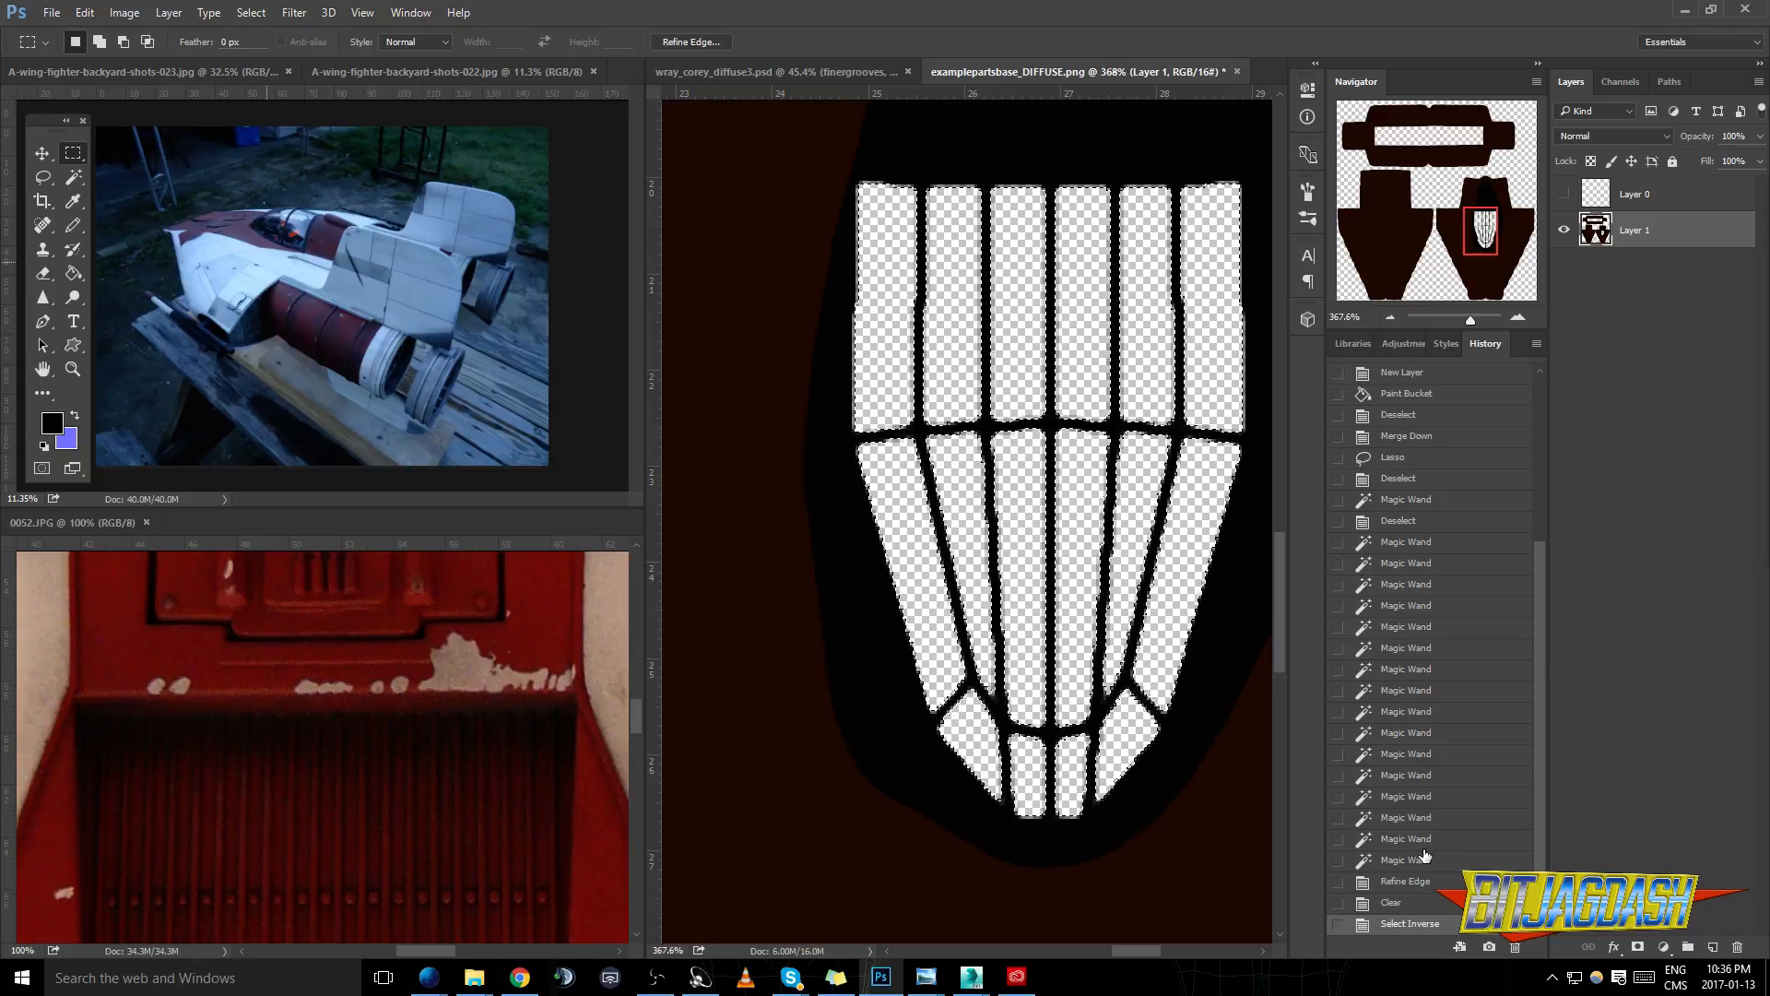
key(shift+alt)
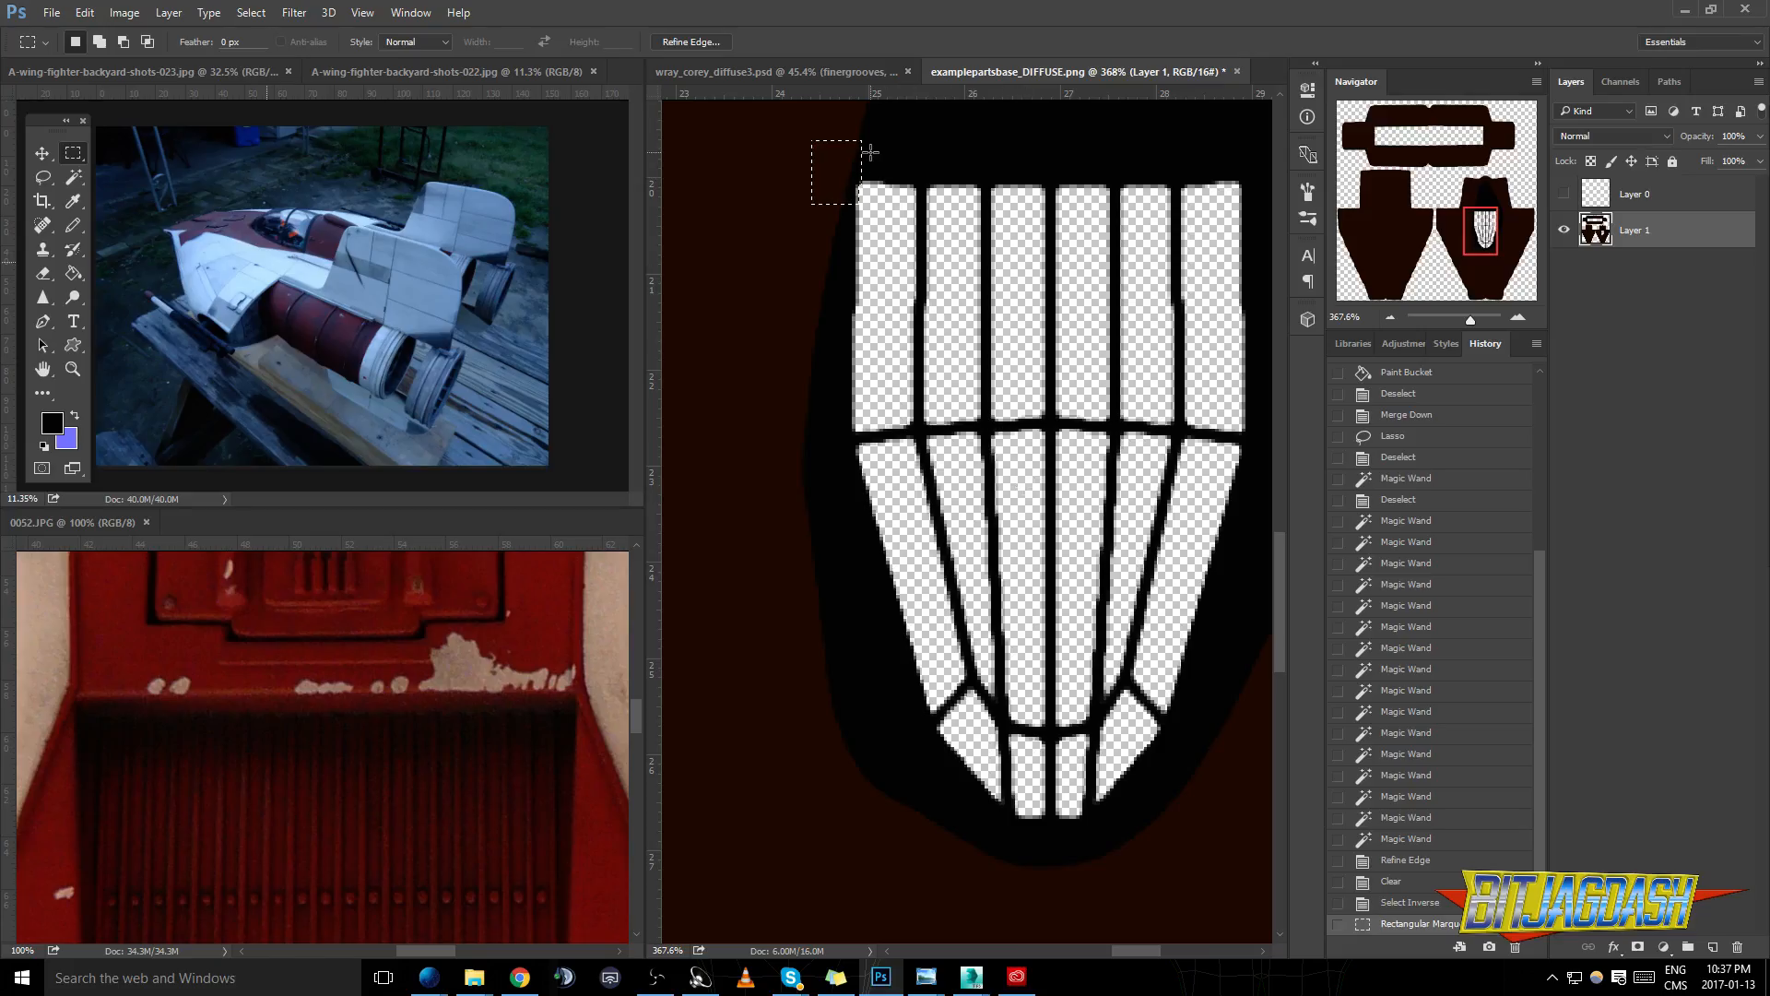
key(shift+alt)
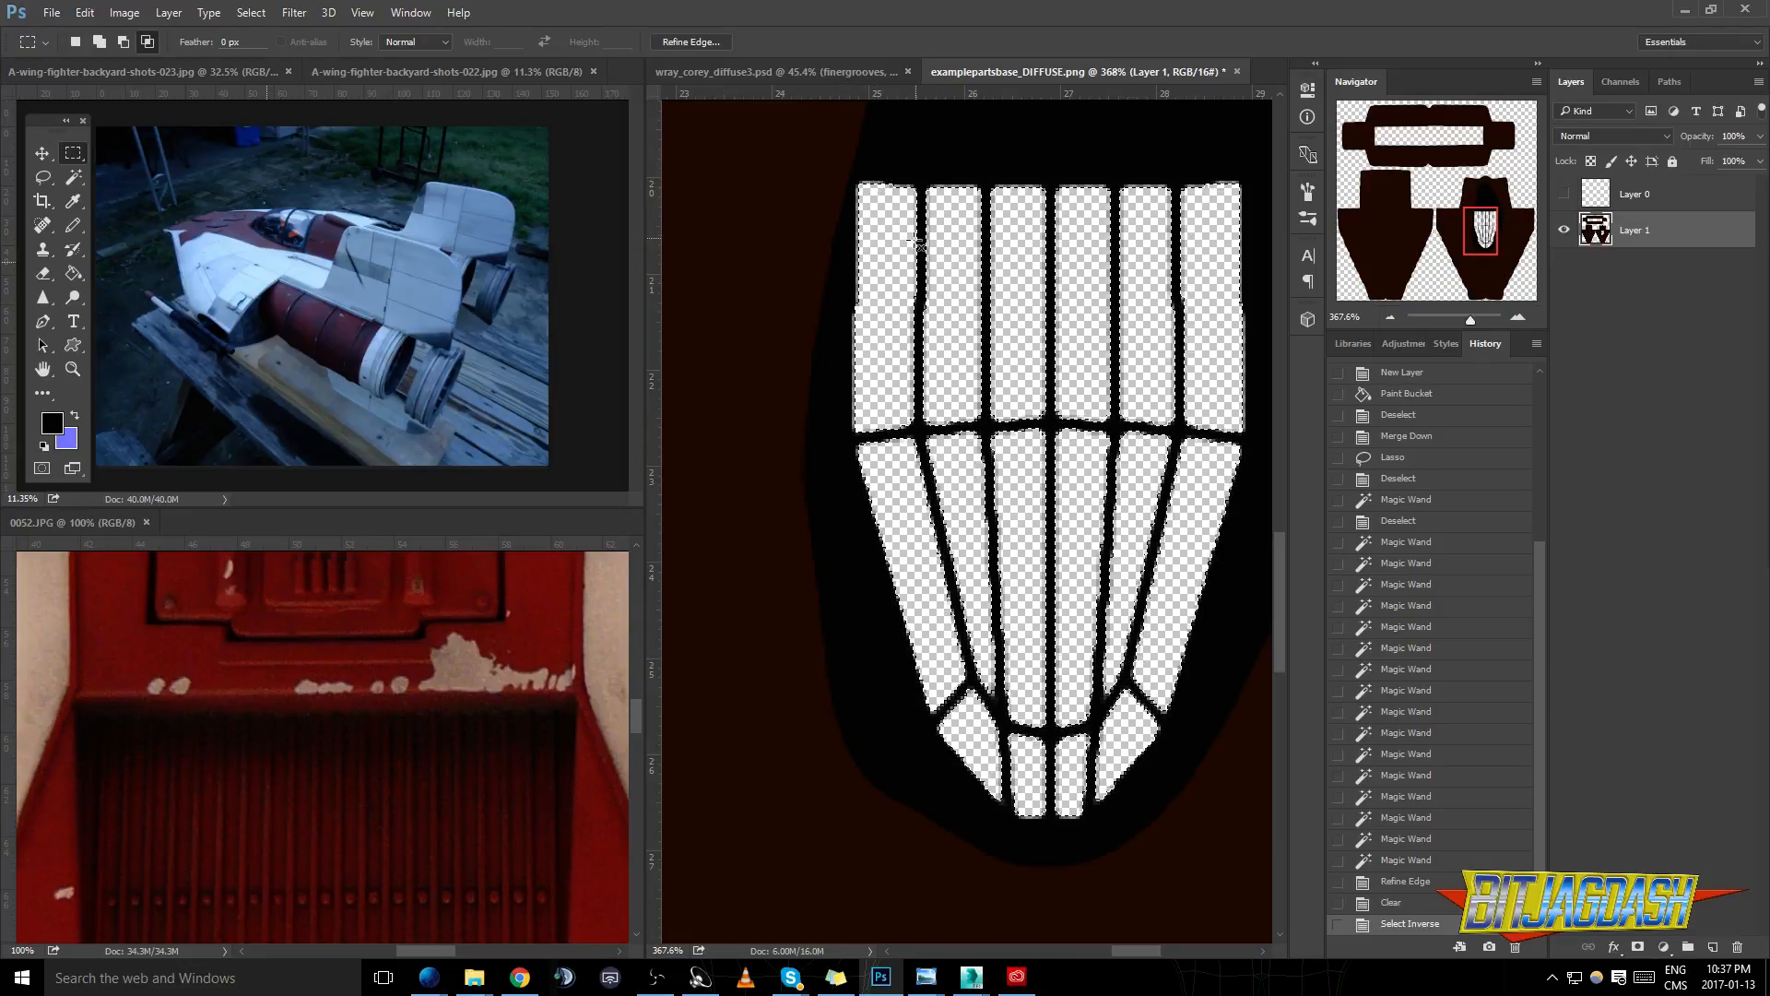
drag(819, 145, 1269, 865)
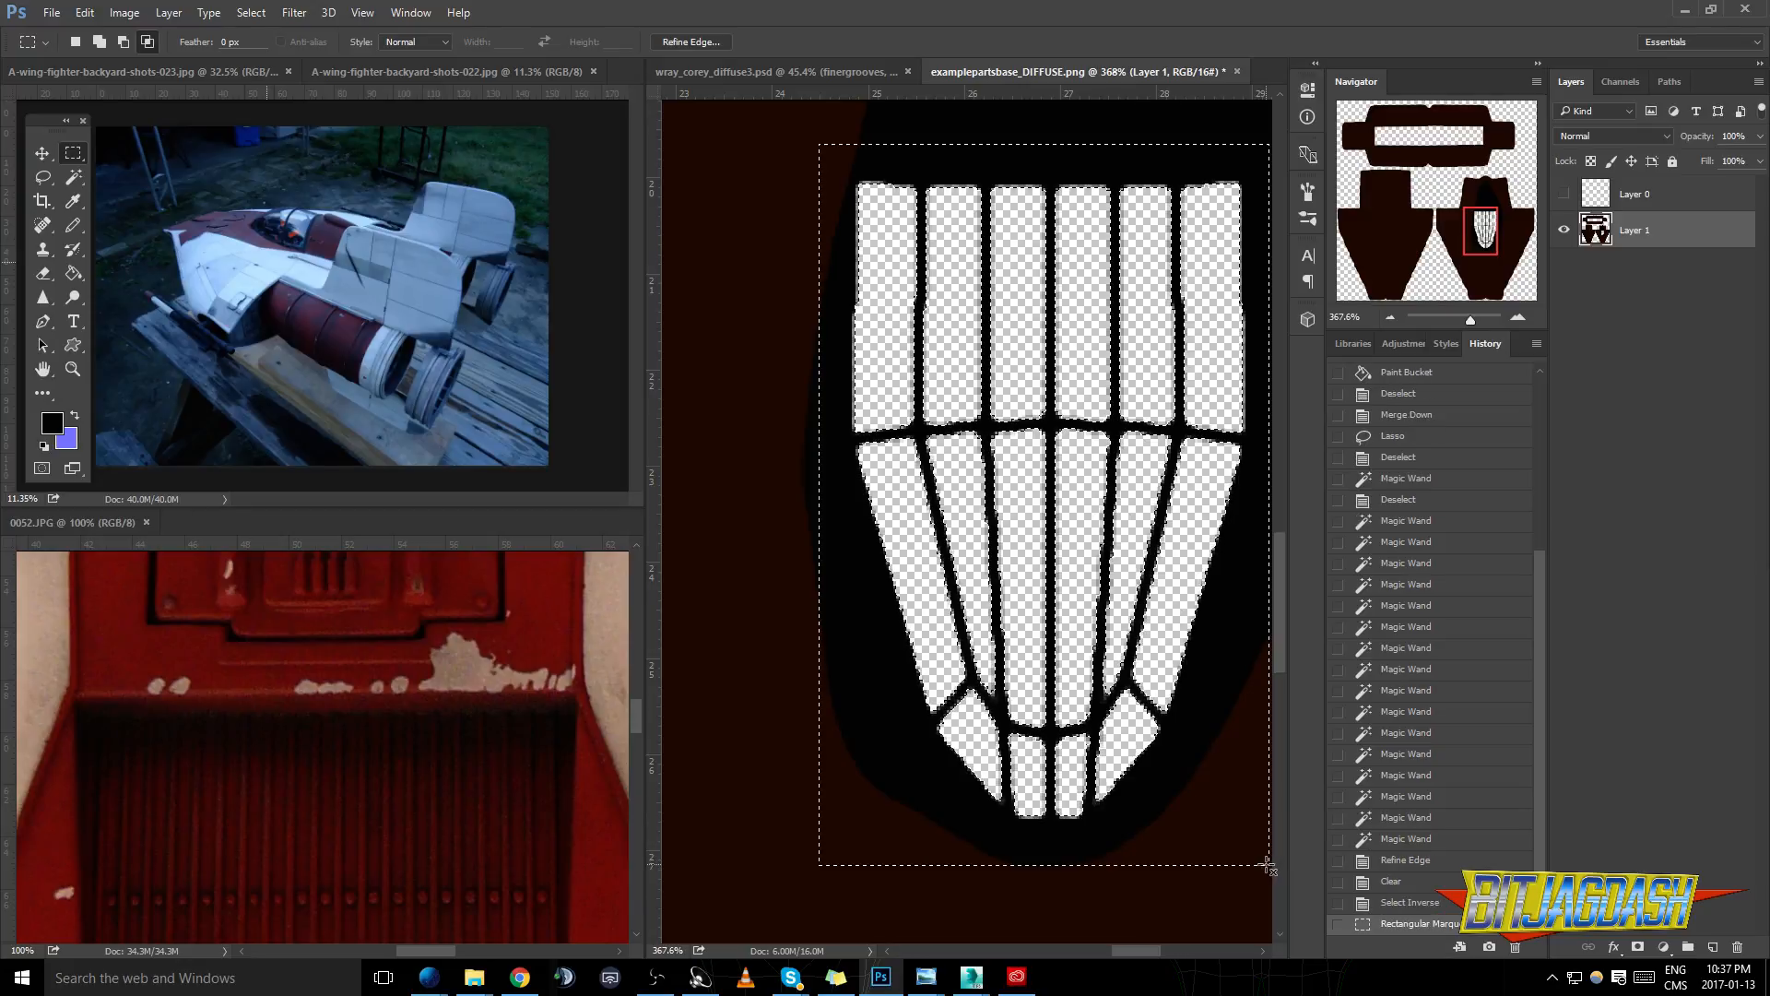
scroll(1162, 629, down, 5)
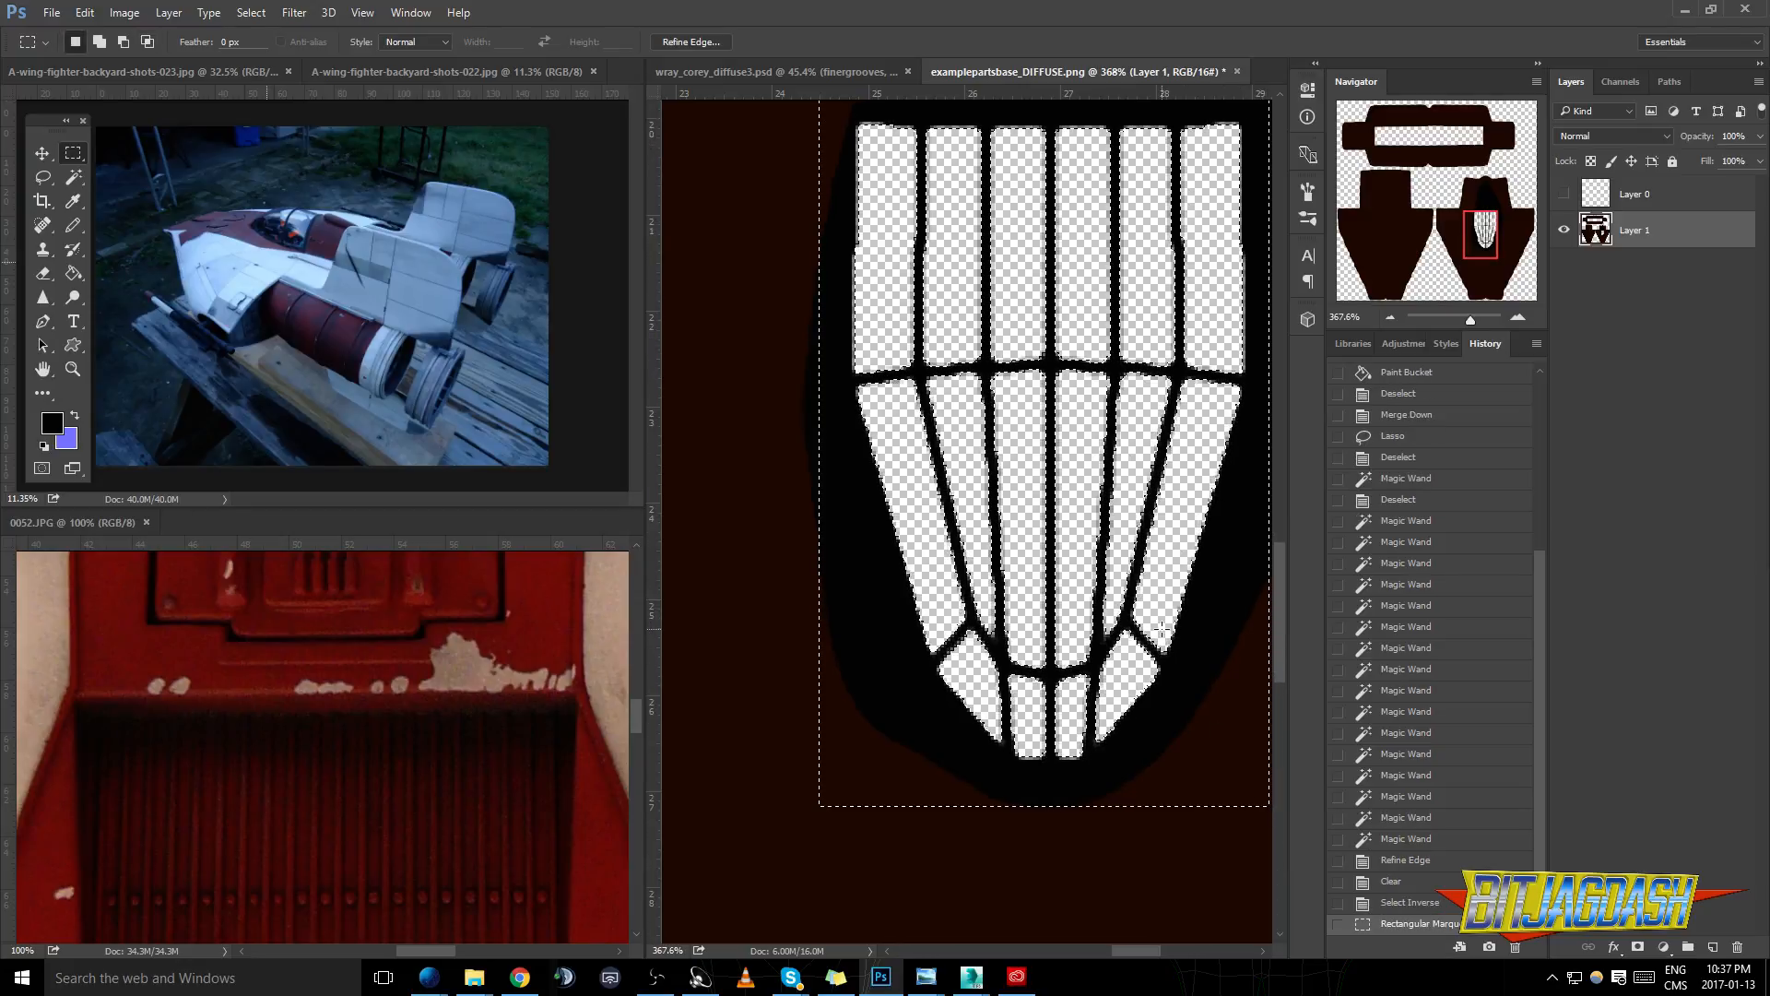
scroll(1038, 560, down, 3)
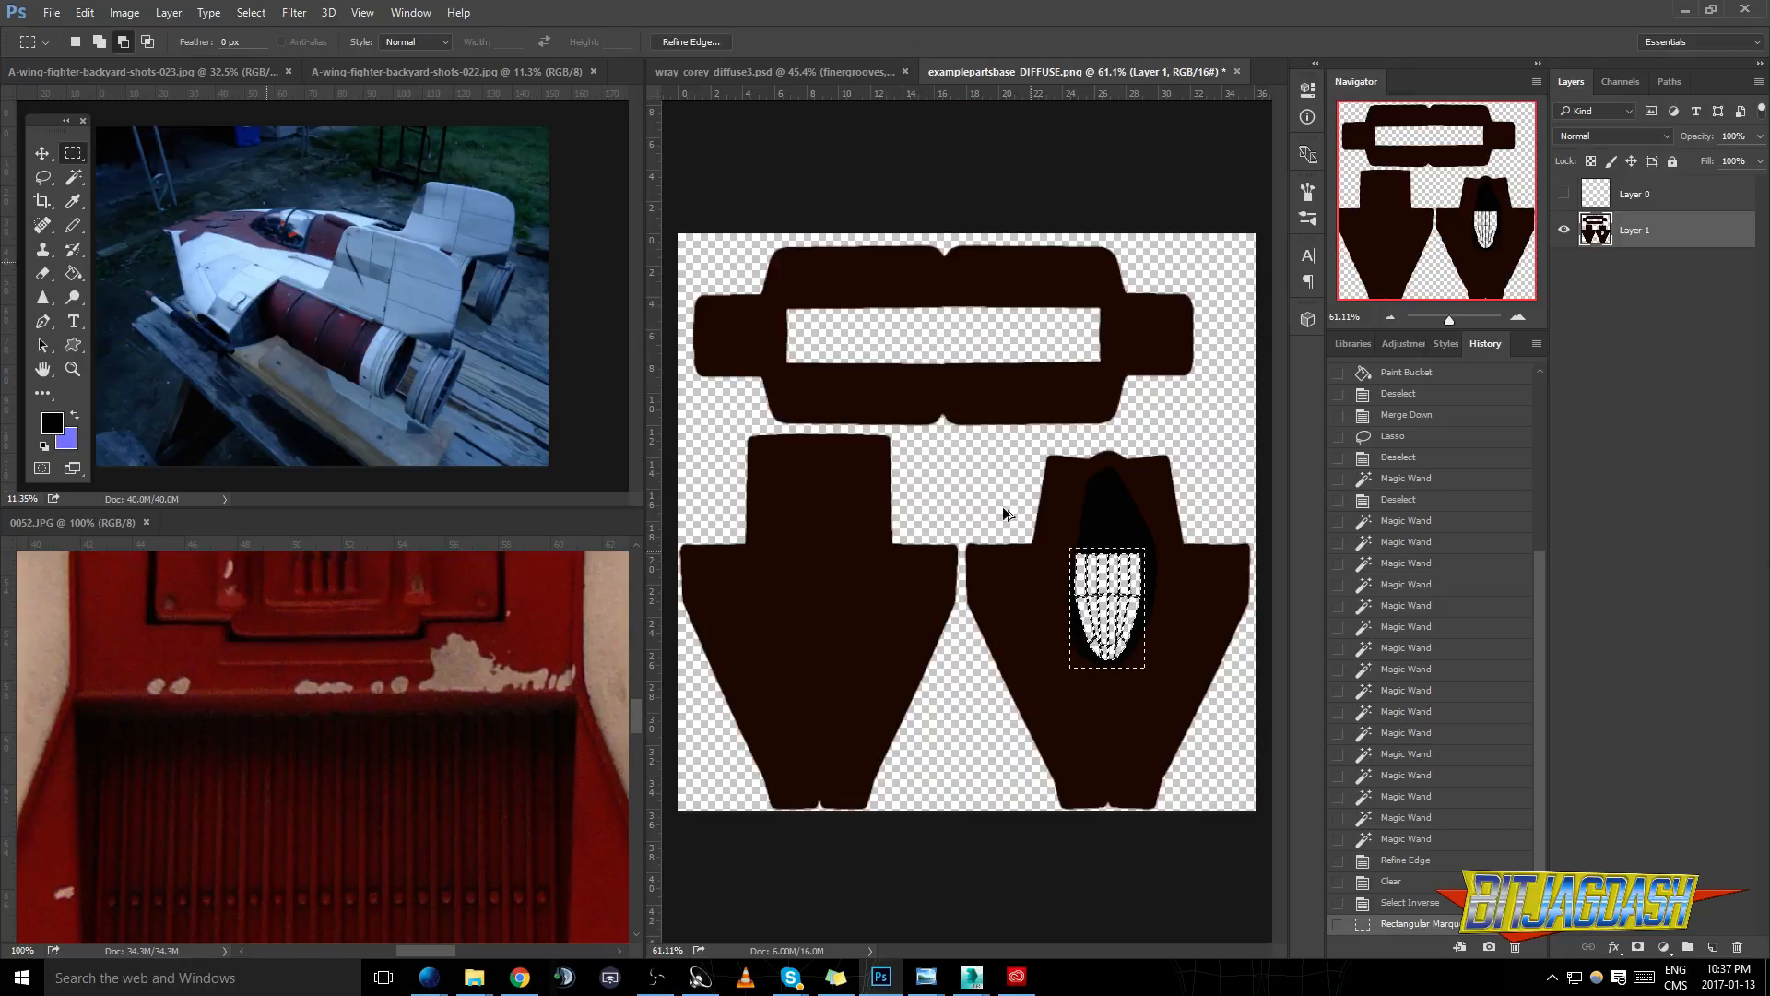
scroll(1092, 565, up, 3)
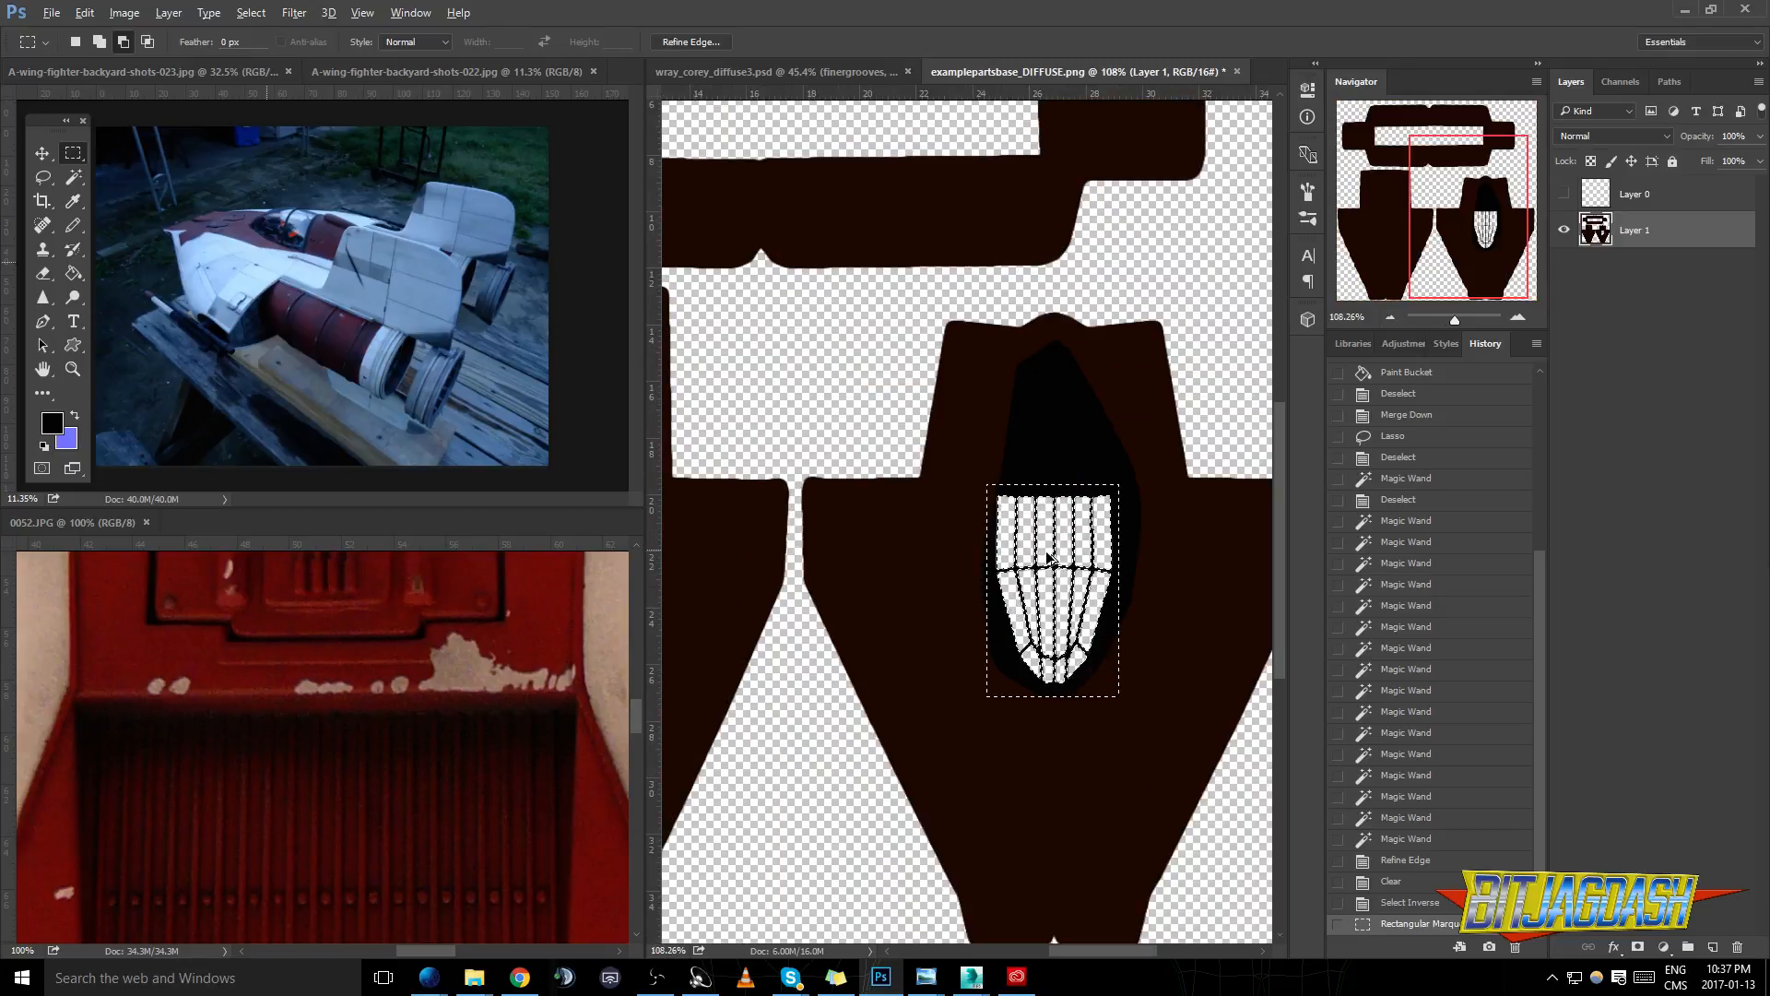
scroll(1050, 557, up, 4)
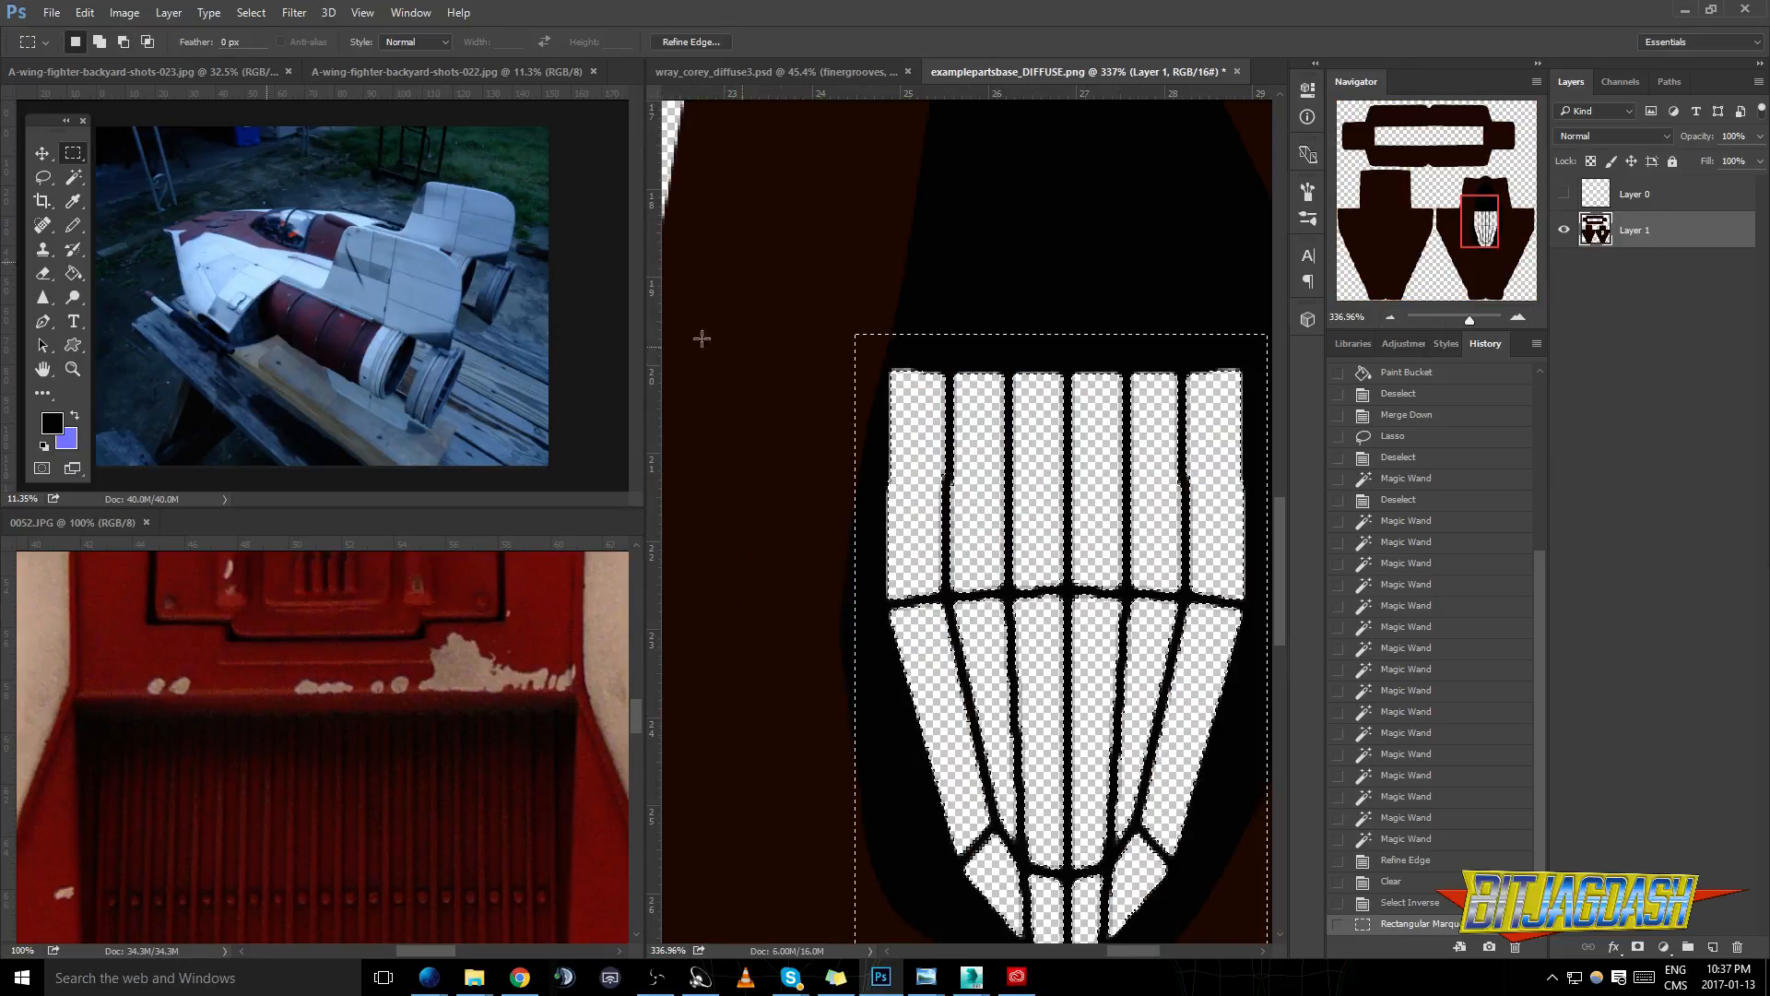
- Fill the canopy frame selection on a new layer with dark grey #191b1c using the Paint Bucket, and deselect
click(75, 271)
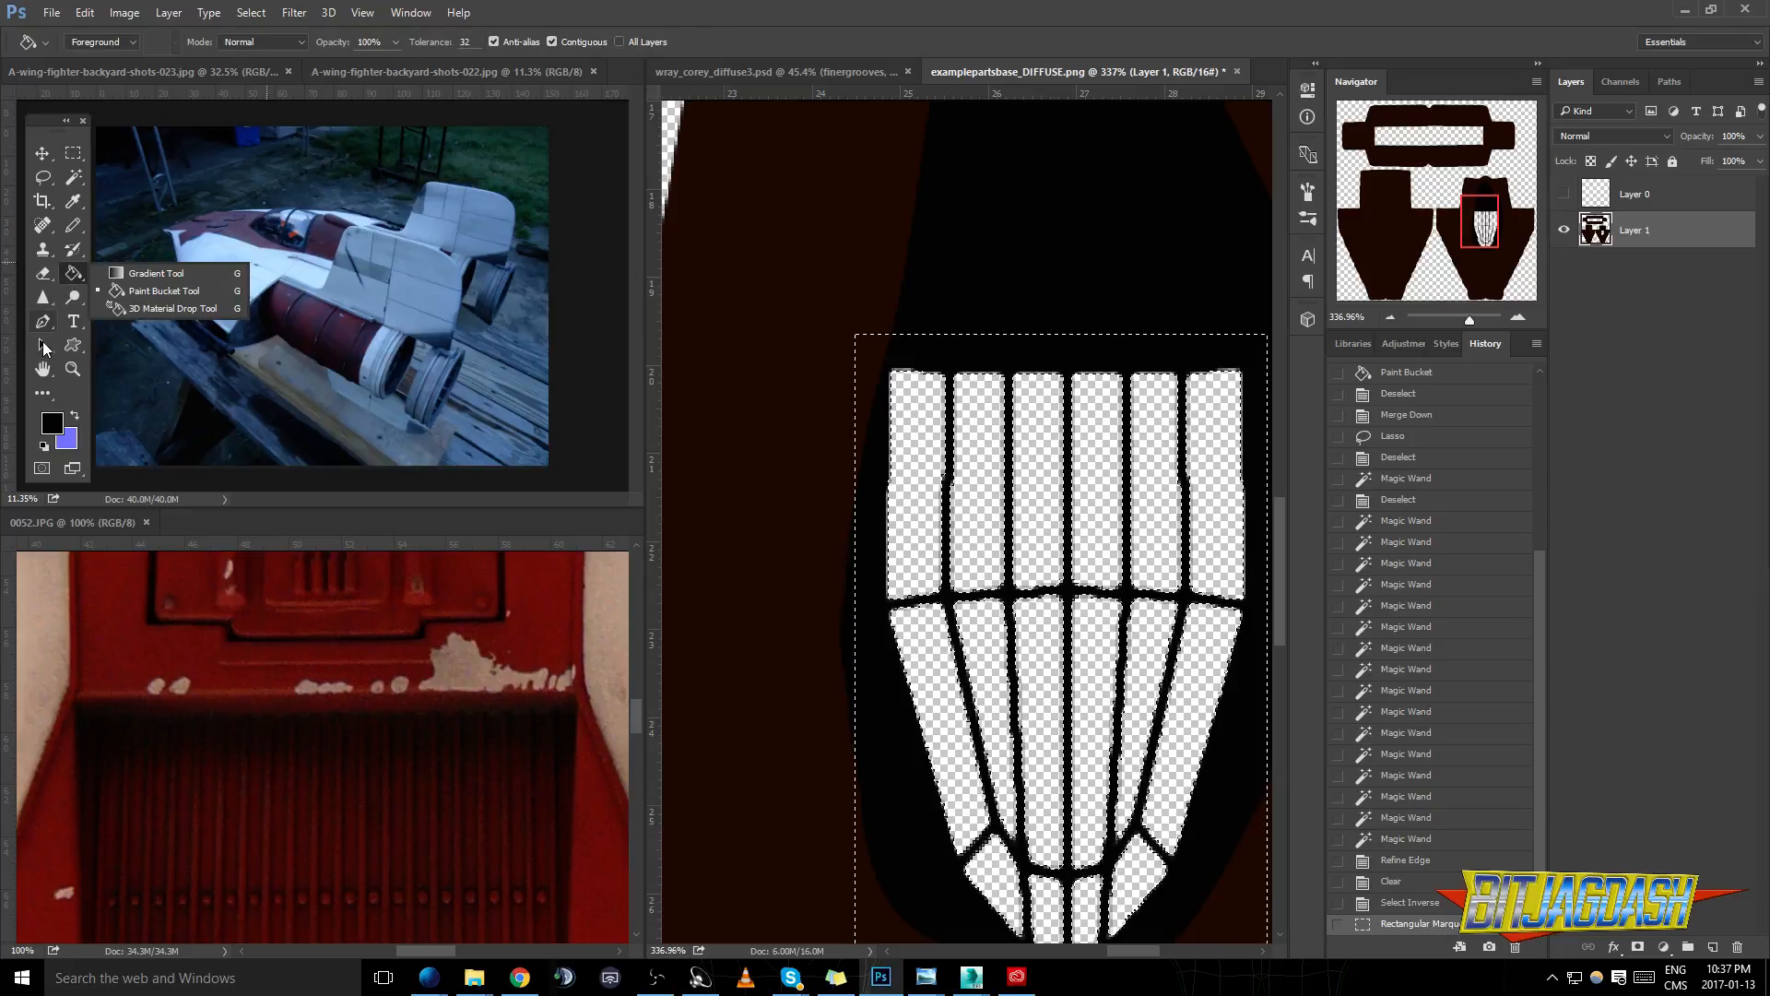
click(52, 422)
mouse_move(114, 568)
mouse_down()
mouse_move(93, 583)
mouse_move(92, 635)
mouse_up()
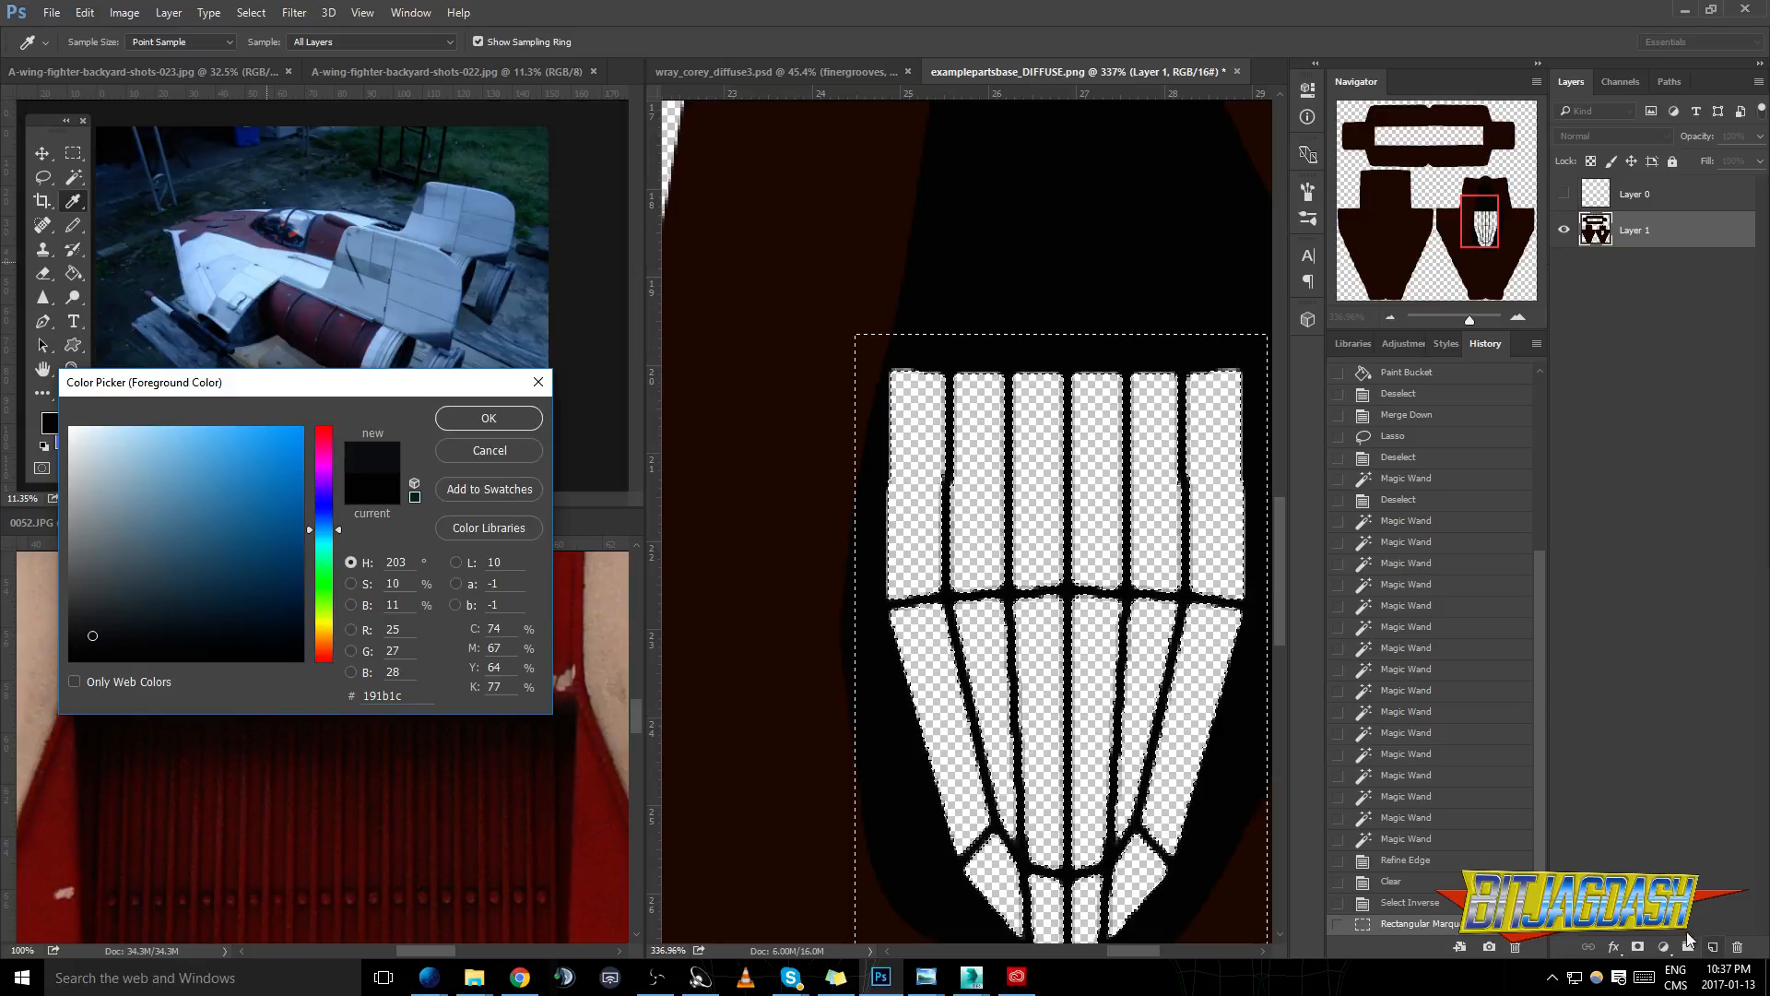
click(470, 420)
click(1716, 945)
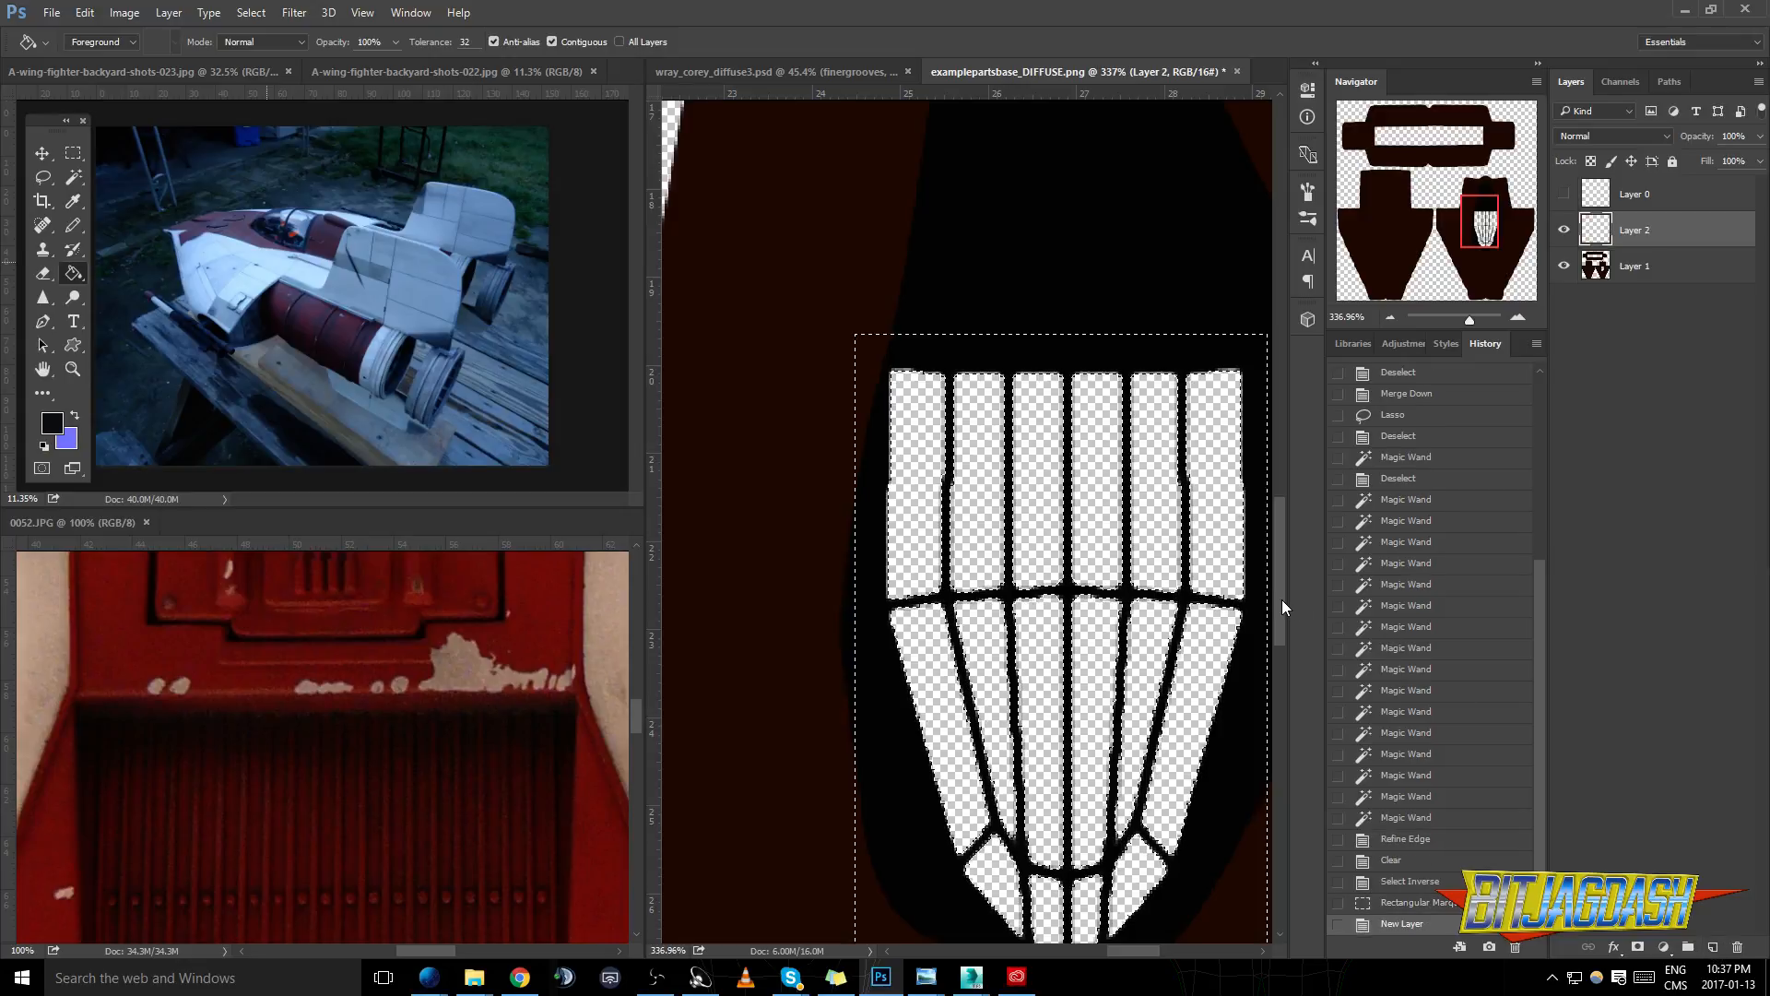
click(1039, 606)
key(ctrl+d)
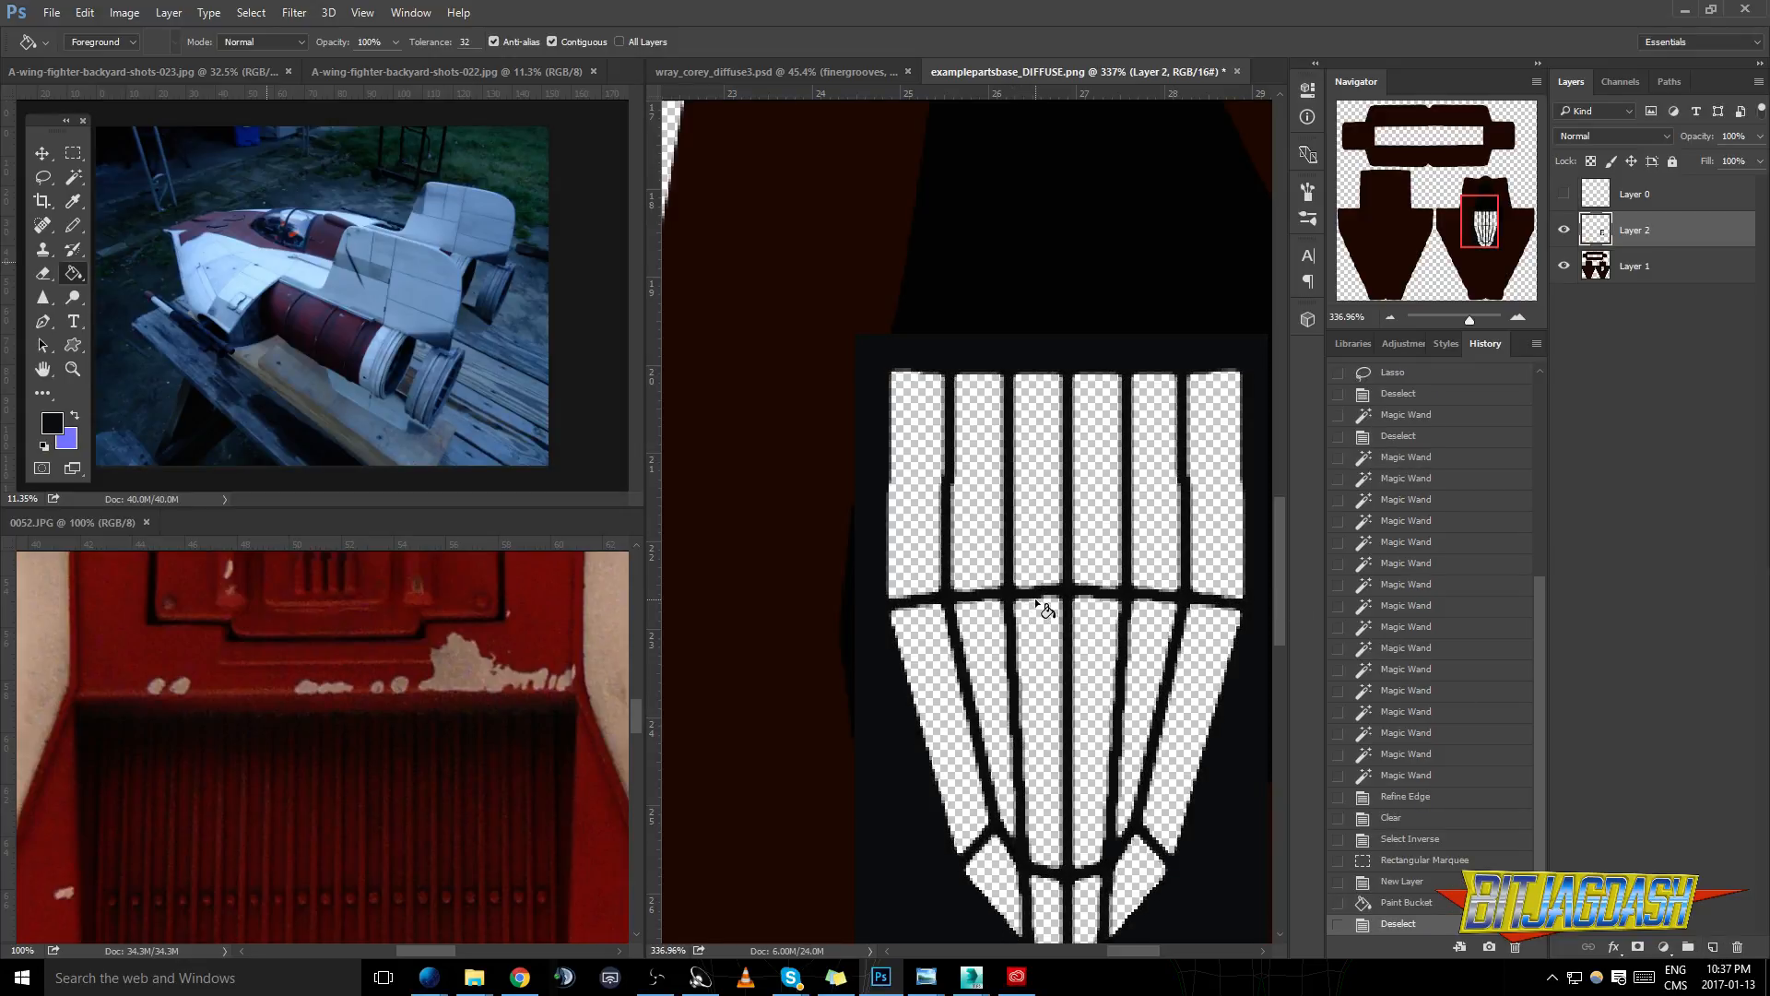
- Enable Bevel & Emboss on the canopy frame layer and set its highlight colour to white
right_click(1639, 236)
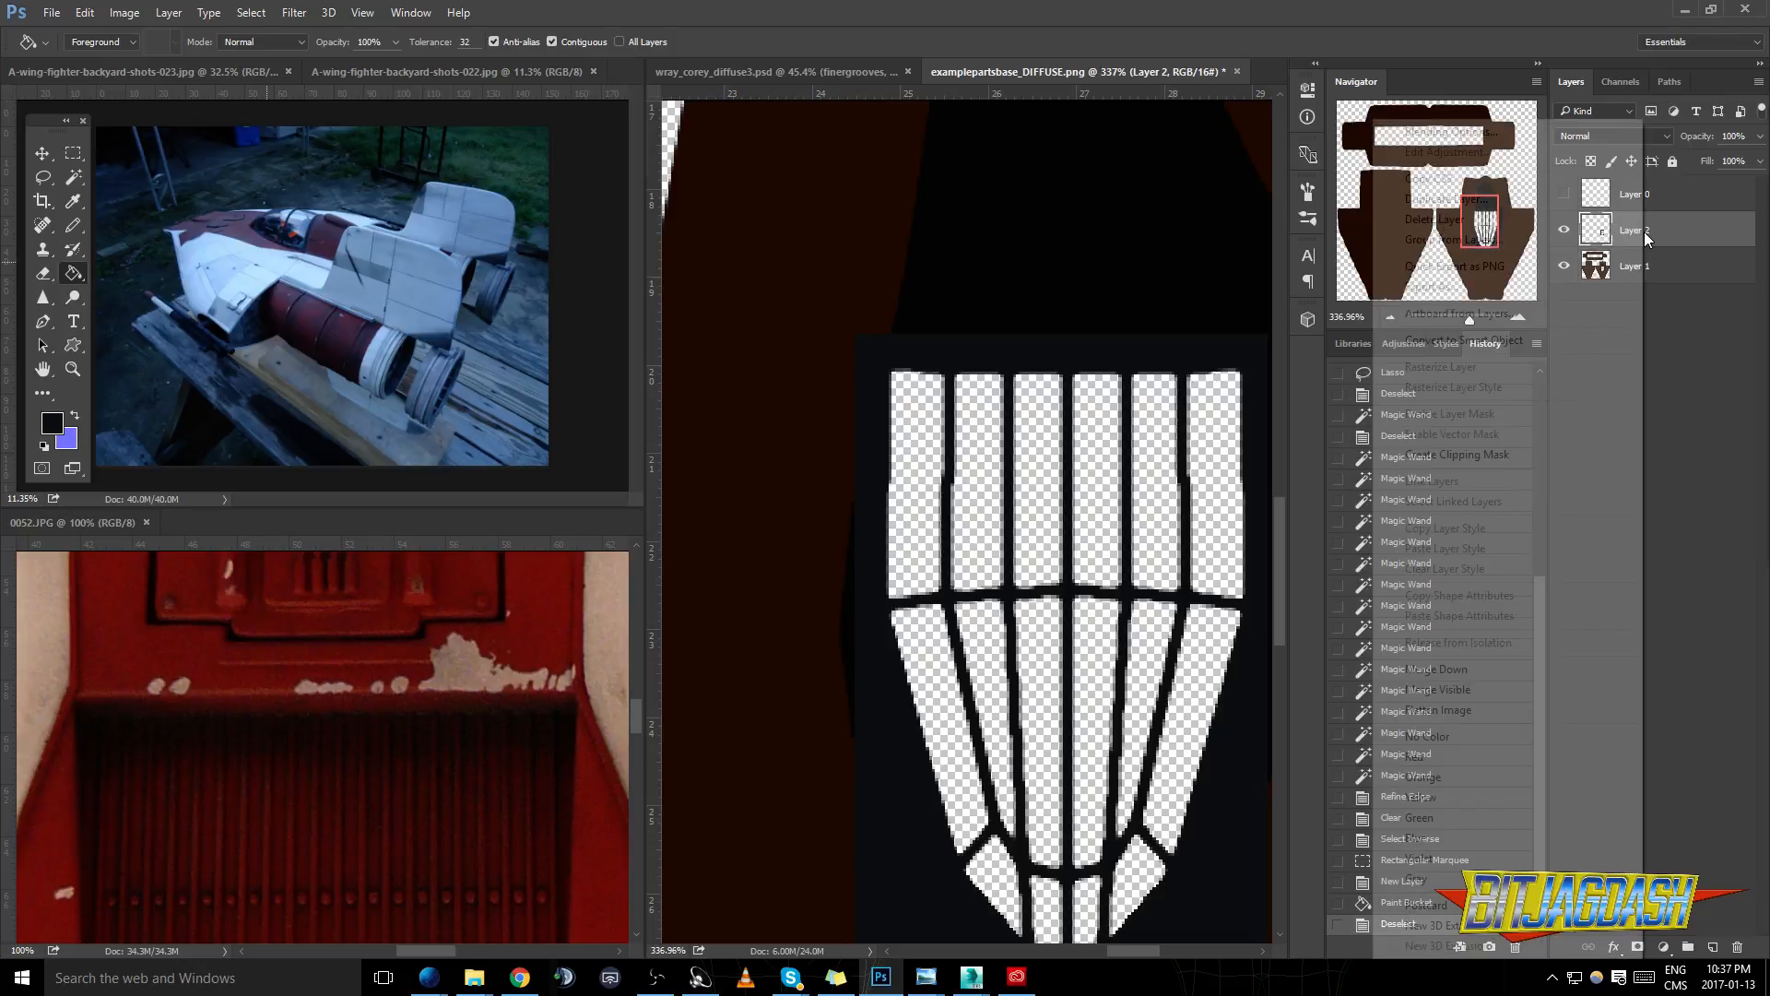
double_click(1648, 237)
click(144, 226)
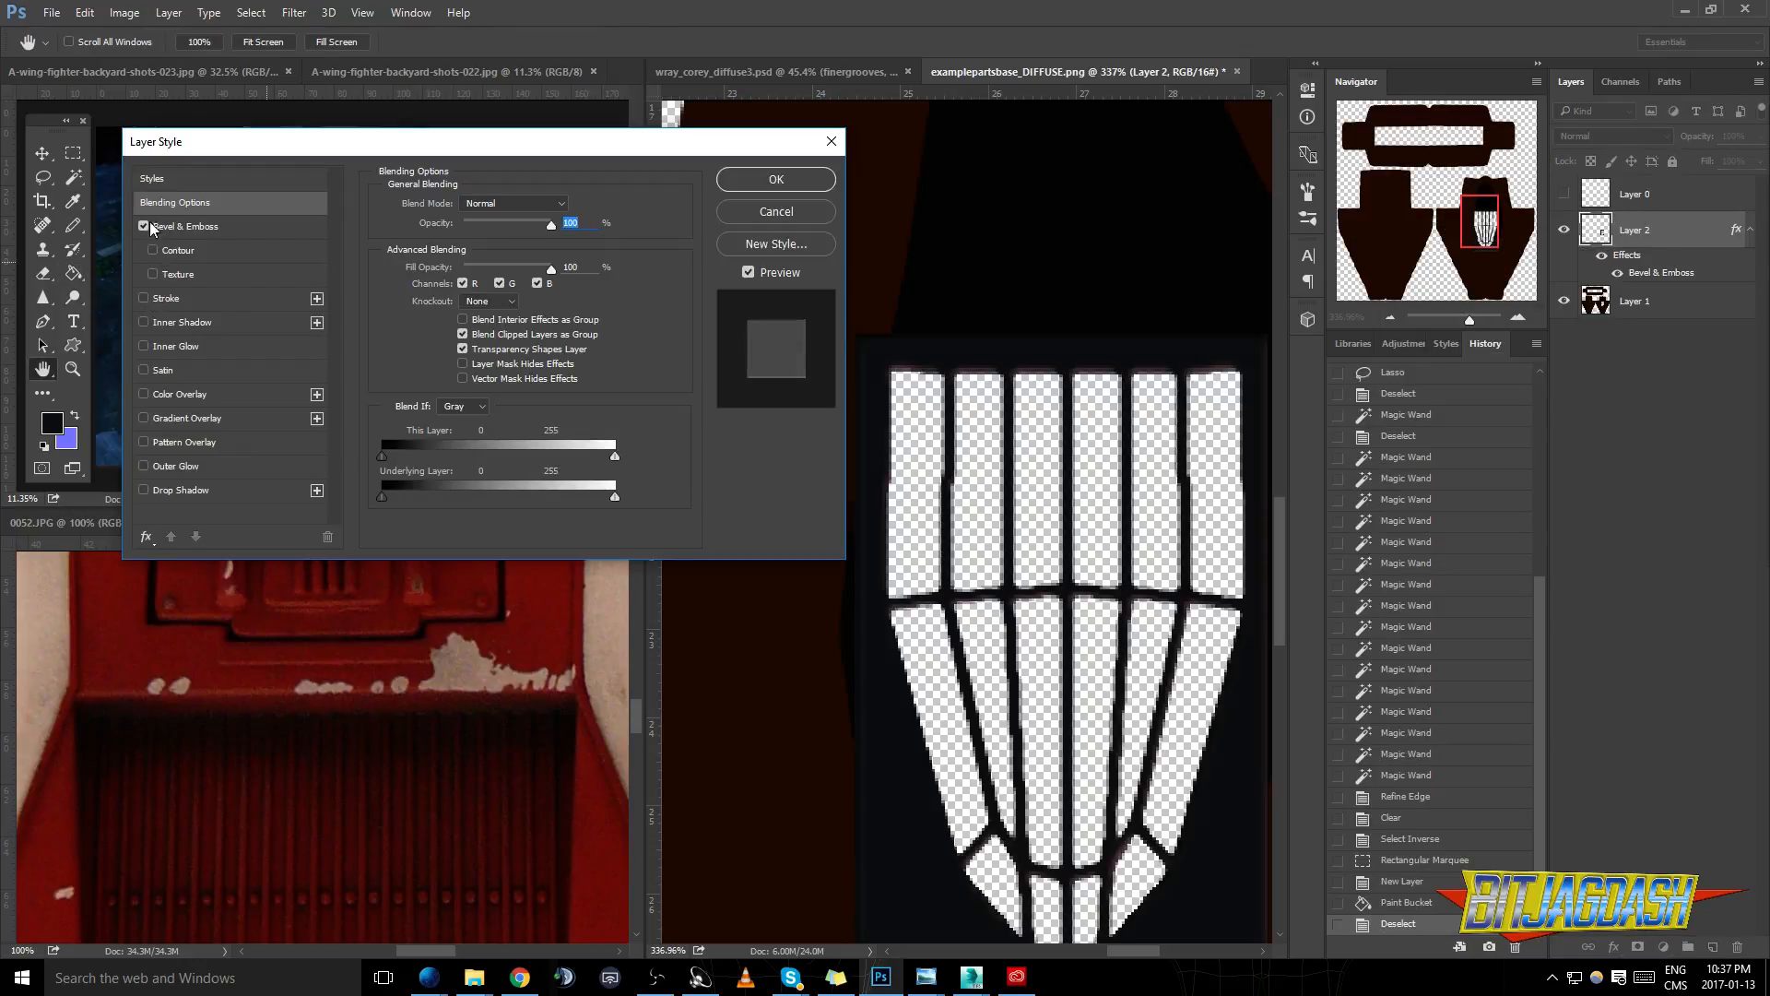
click(184, 226)
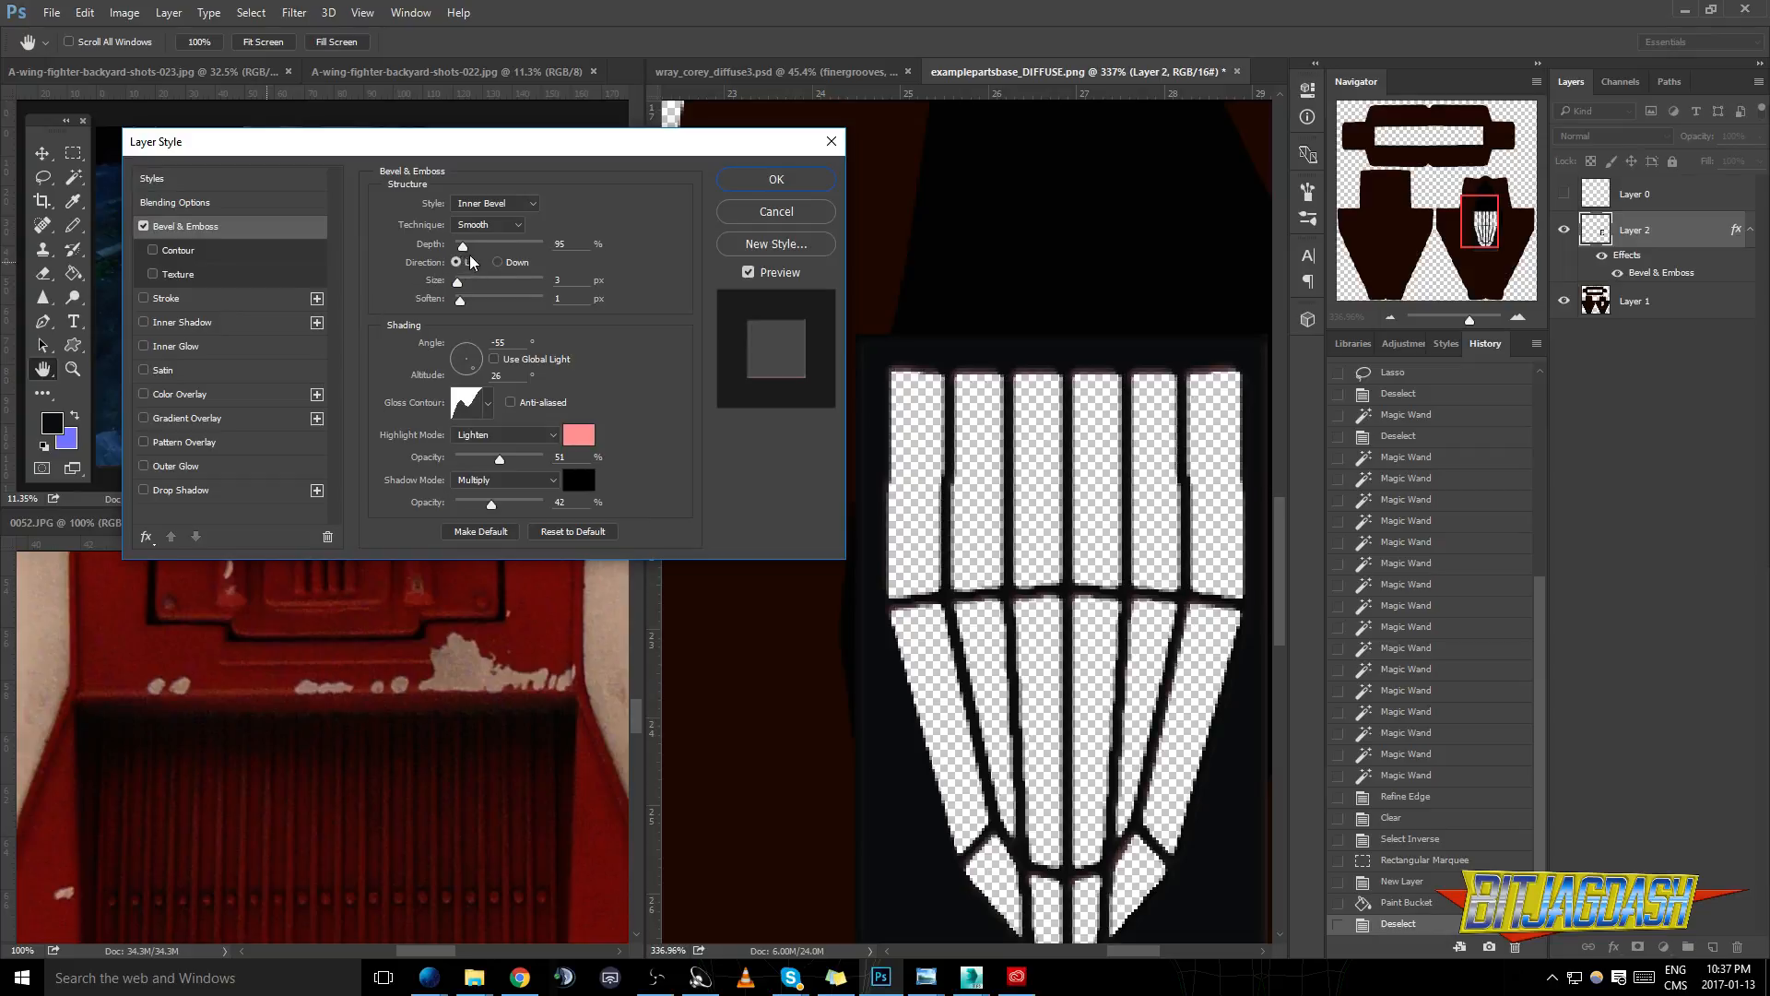
click(577, 443)
drag(153, 440, 64, 420)
click(471, 424)
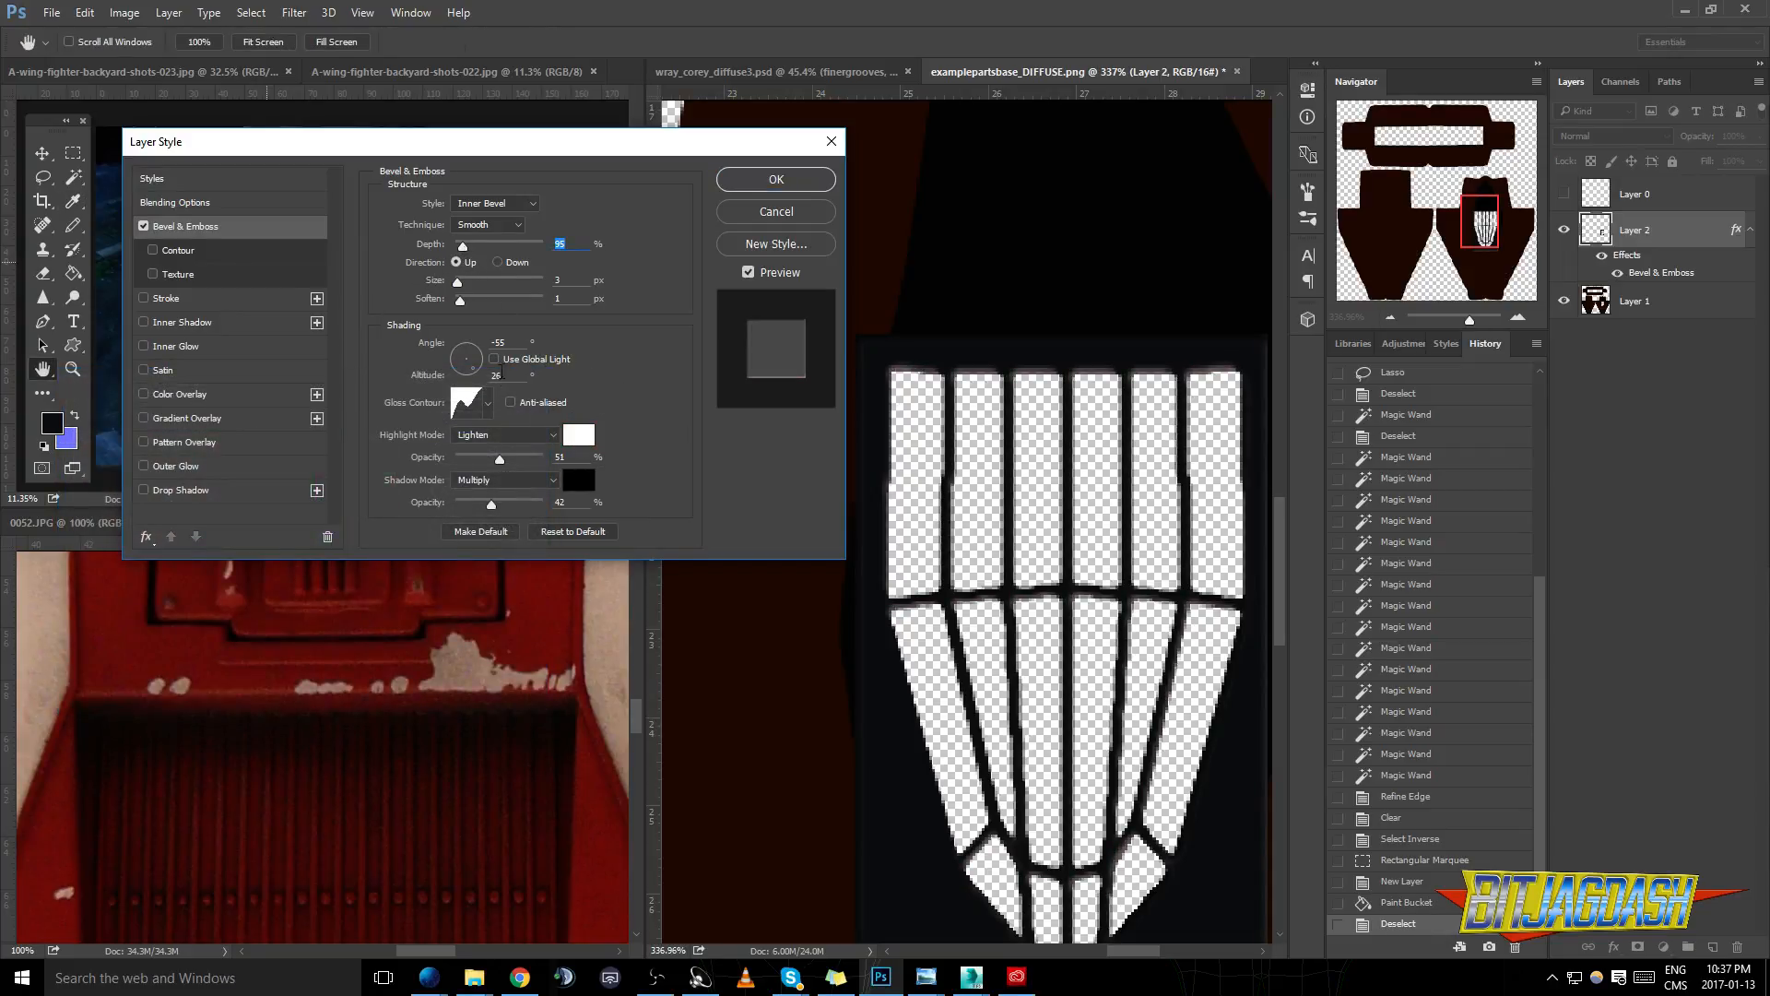
- Set the bevel's size to 4 px and its depth to 63%, and apply the layer style
mouse_move(459, 288)
mouse_down()
mouse_move(474, 288)
mouse_move(459, 291)
mouse_up()
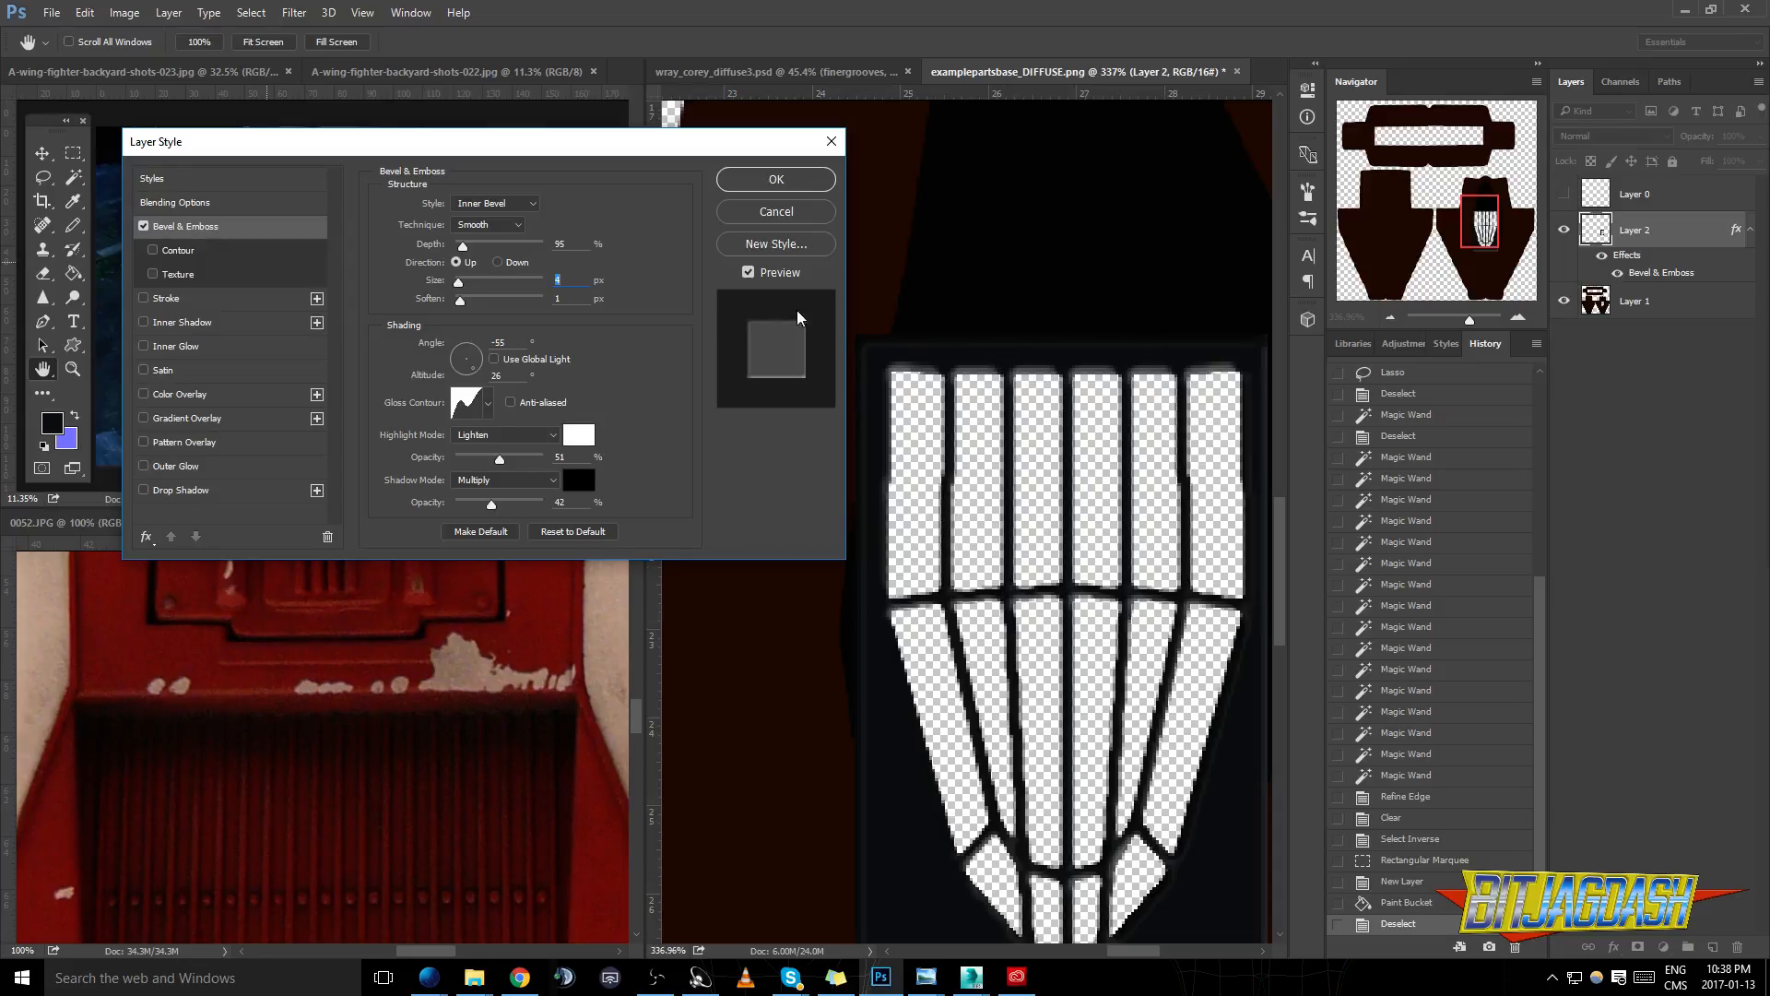
drag(464, 244, 462, 249)
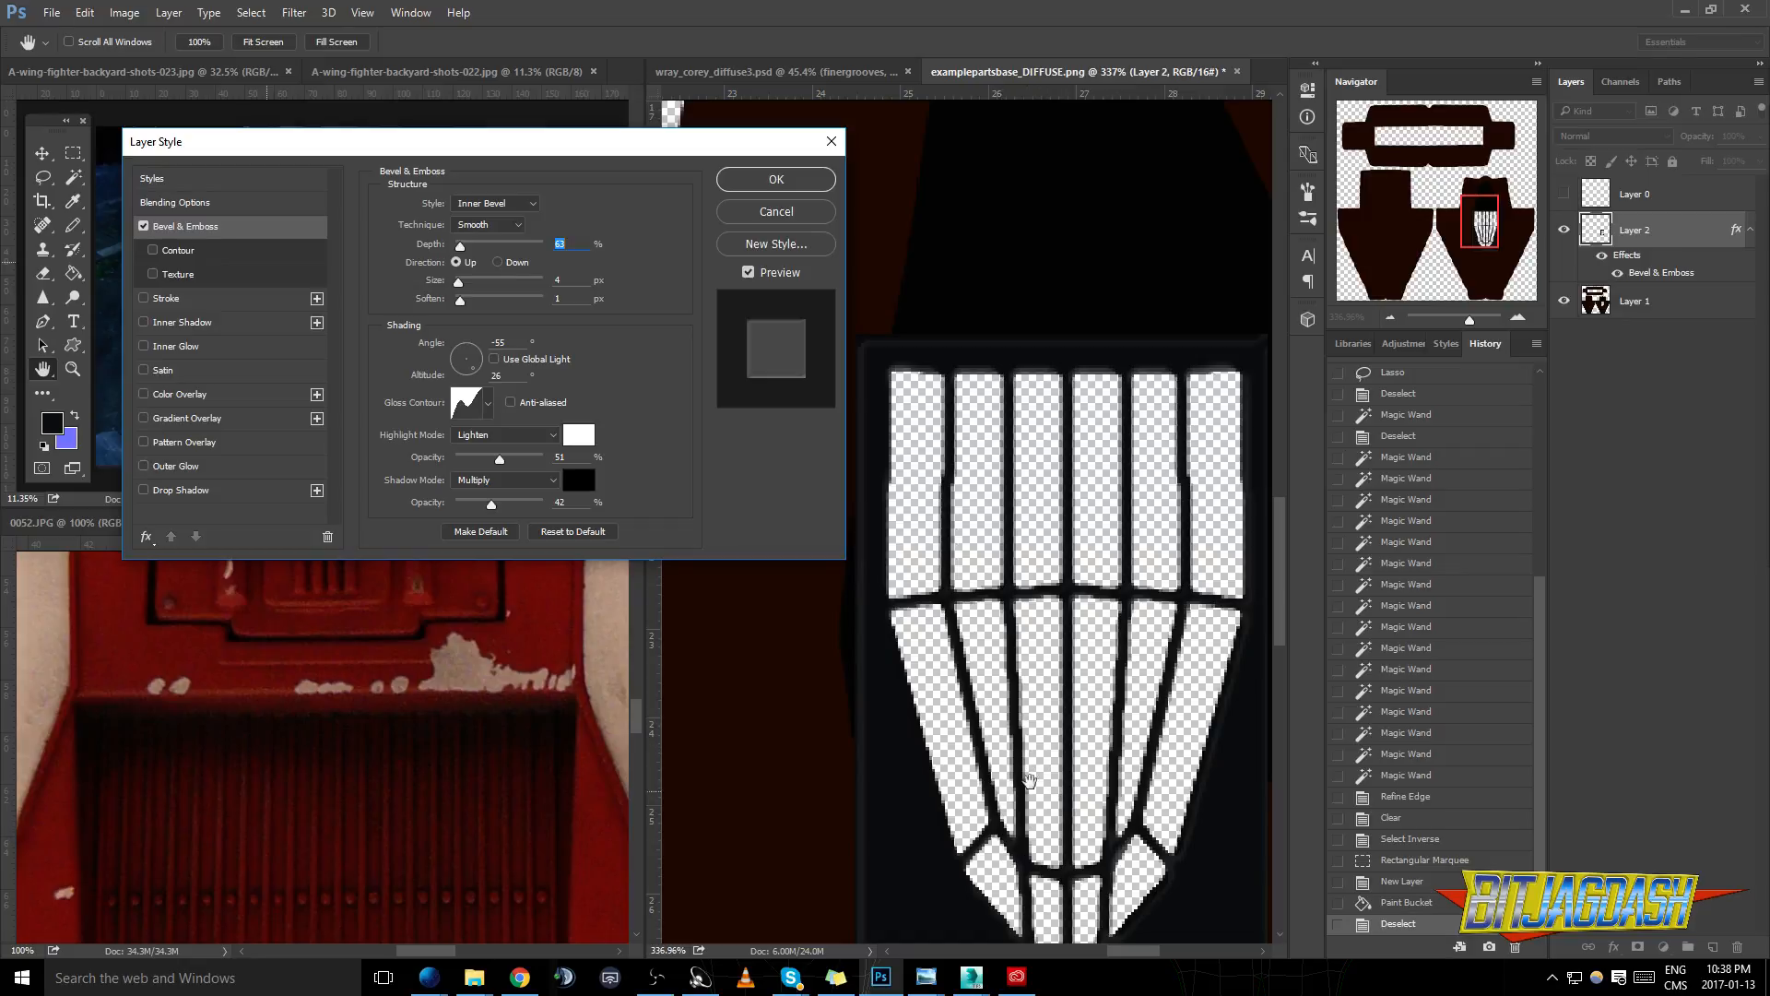
click(777, 180)
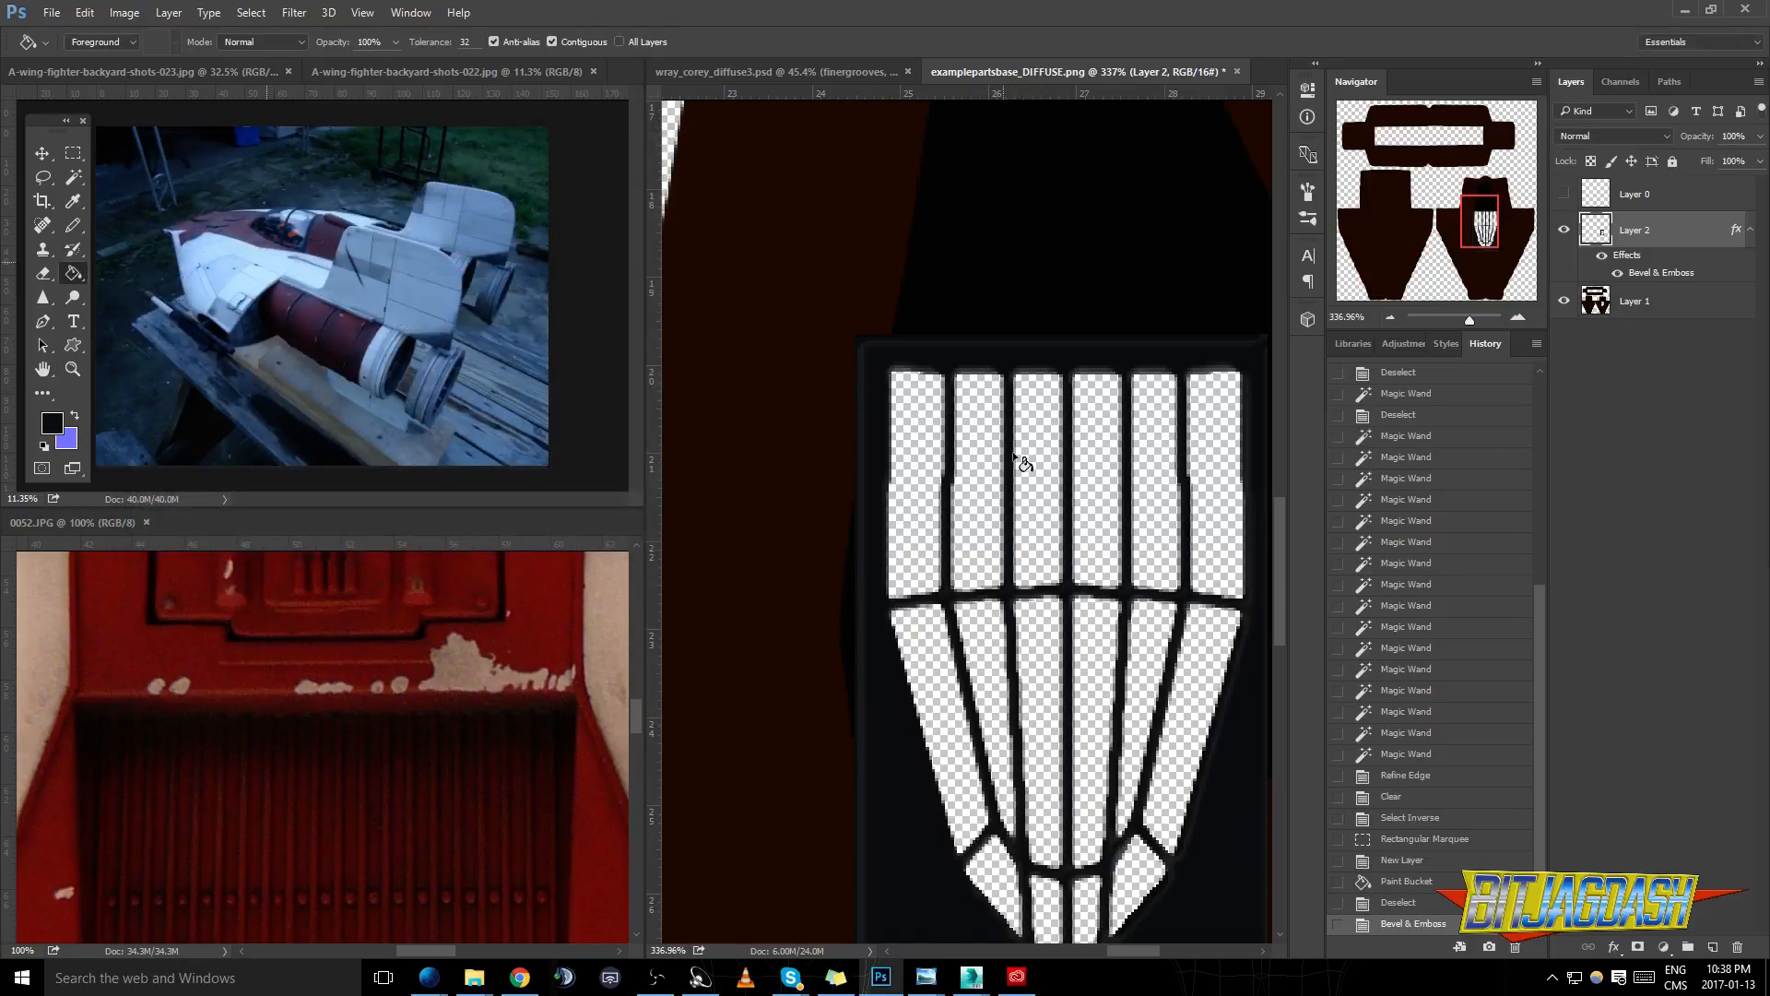
- Lasso around the canopy windows and clear everything outside that outline from the frame layer, leaving a rounded frame
scroll(1149, 546, down, 3)
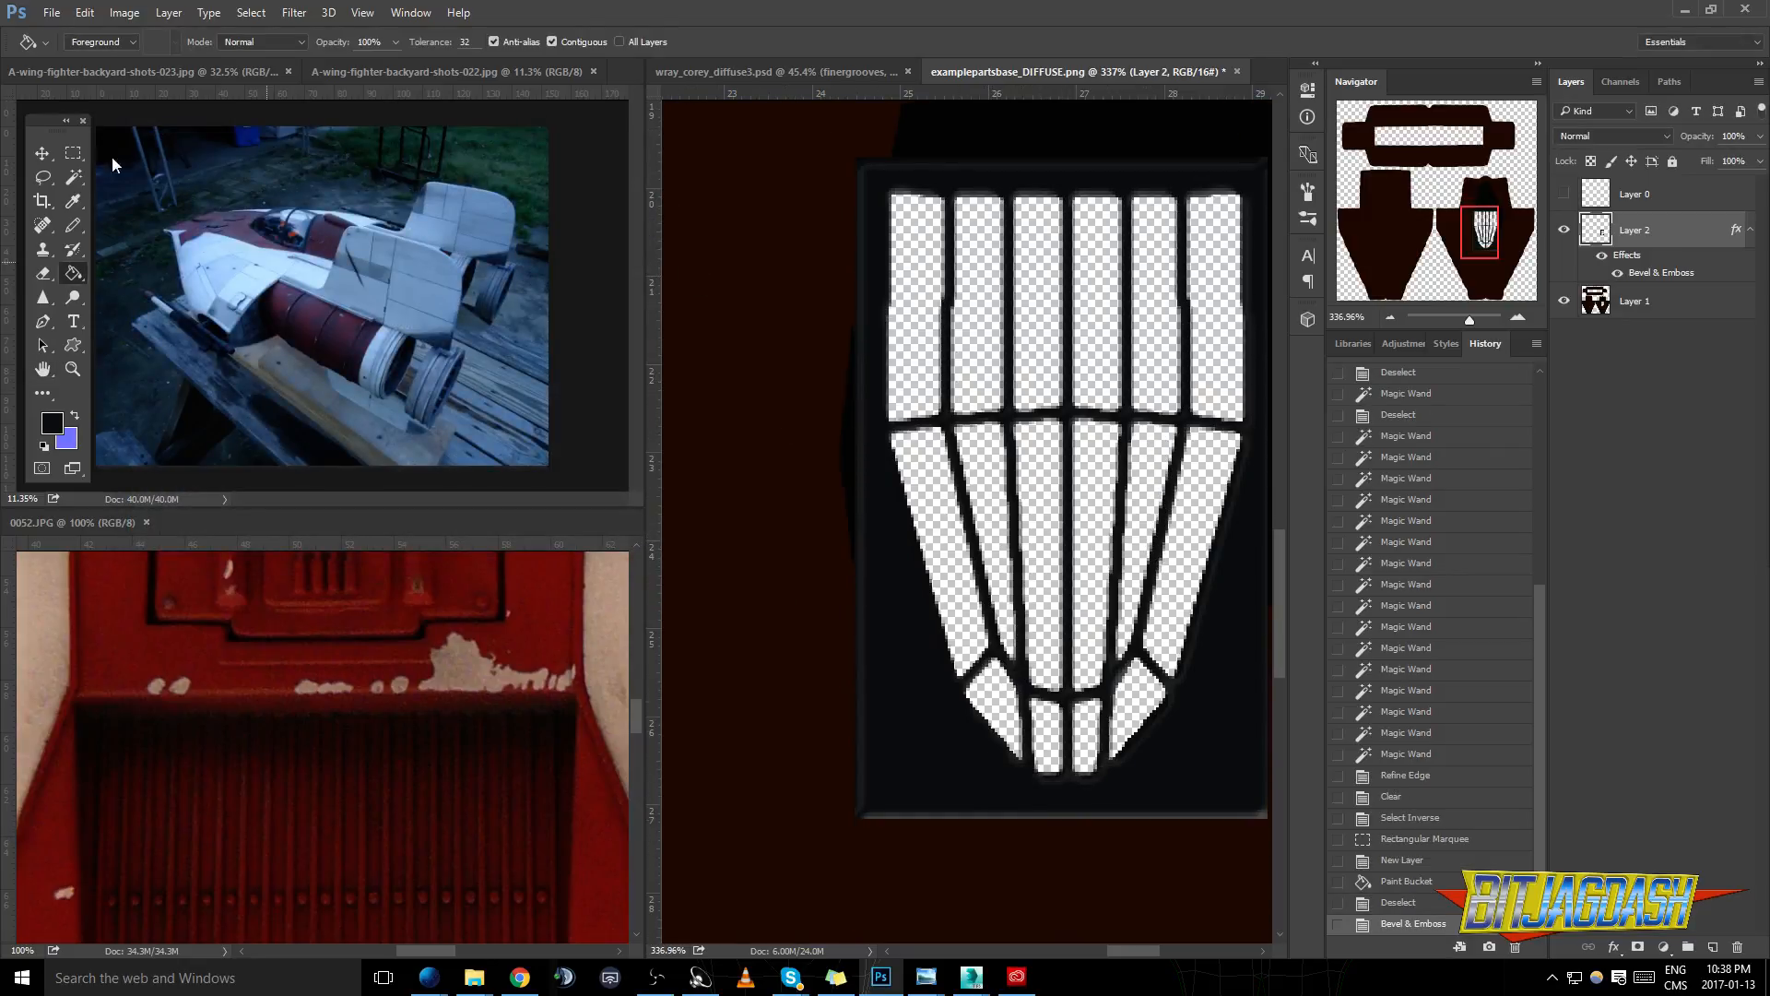
click(43, 176)
mouse_move(916, 153)
mouse_down()
mouse_move(876, 178)
mouse_move(858, 270)
mouse_move(904, 623)
mouse_move(985, 787)
mouse_move(1136, 786)
mouse_move(1187, 749)
mouse_move(1257, 576)
mouse_move(1277, 404)
mouse_move(1260, 154)
mouse_move(908, 153)
mouse_up()
key(ctrl+shift+i)
key(Delete)
key(ctrl+d)
scroll(964, 276, down, 5)
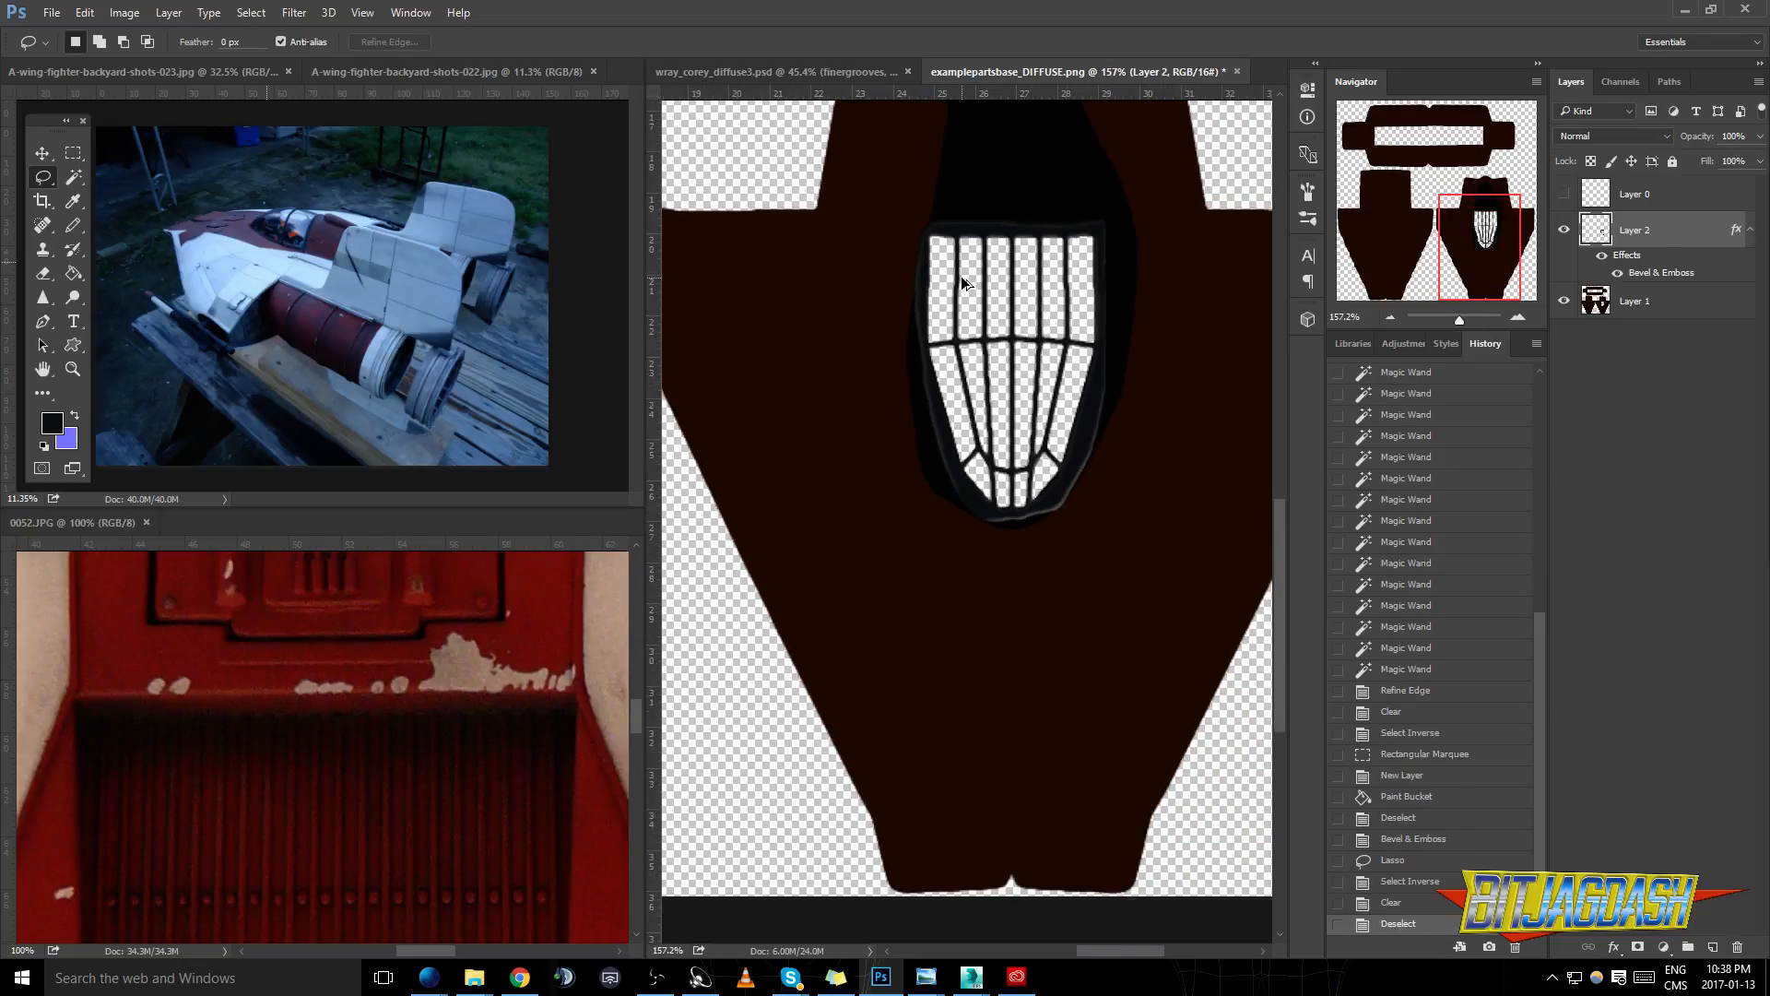
- Lasso the remaining excess along the canopy frame's outer edge, clear it from the frame layer, and deselect
scroll(961, 274, down, 3)
mouse_move(1069, 467)
mouse_down()
mouse_move(1015, 631)
mouse_move(1118, 648)
mouse_move(1112, 472)
mouse_up()
drag(1084, 440, 1072, 496)
mouse_move(1053, 525)
mouse_down()
mouse_move(1026, 598)
mouse_move(1073, 499)
mouse_up()
key(ctrl+z)
mouse_move(1083, 420)
mouse_down()
mouse_move(1018, 604)
mouse_move(1041, 660)
mouse_move(1163, 402)
mouse_up()
key(Delete)
key(ctrl+d)
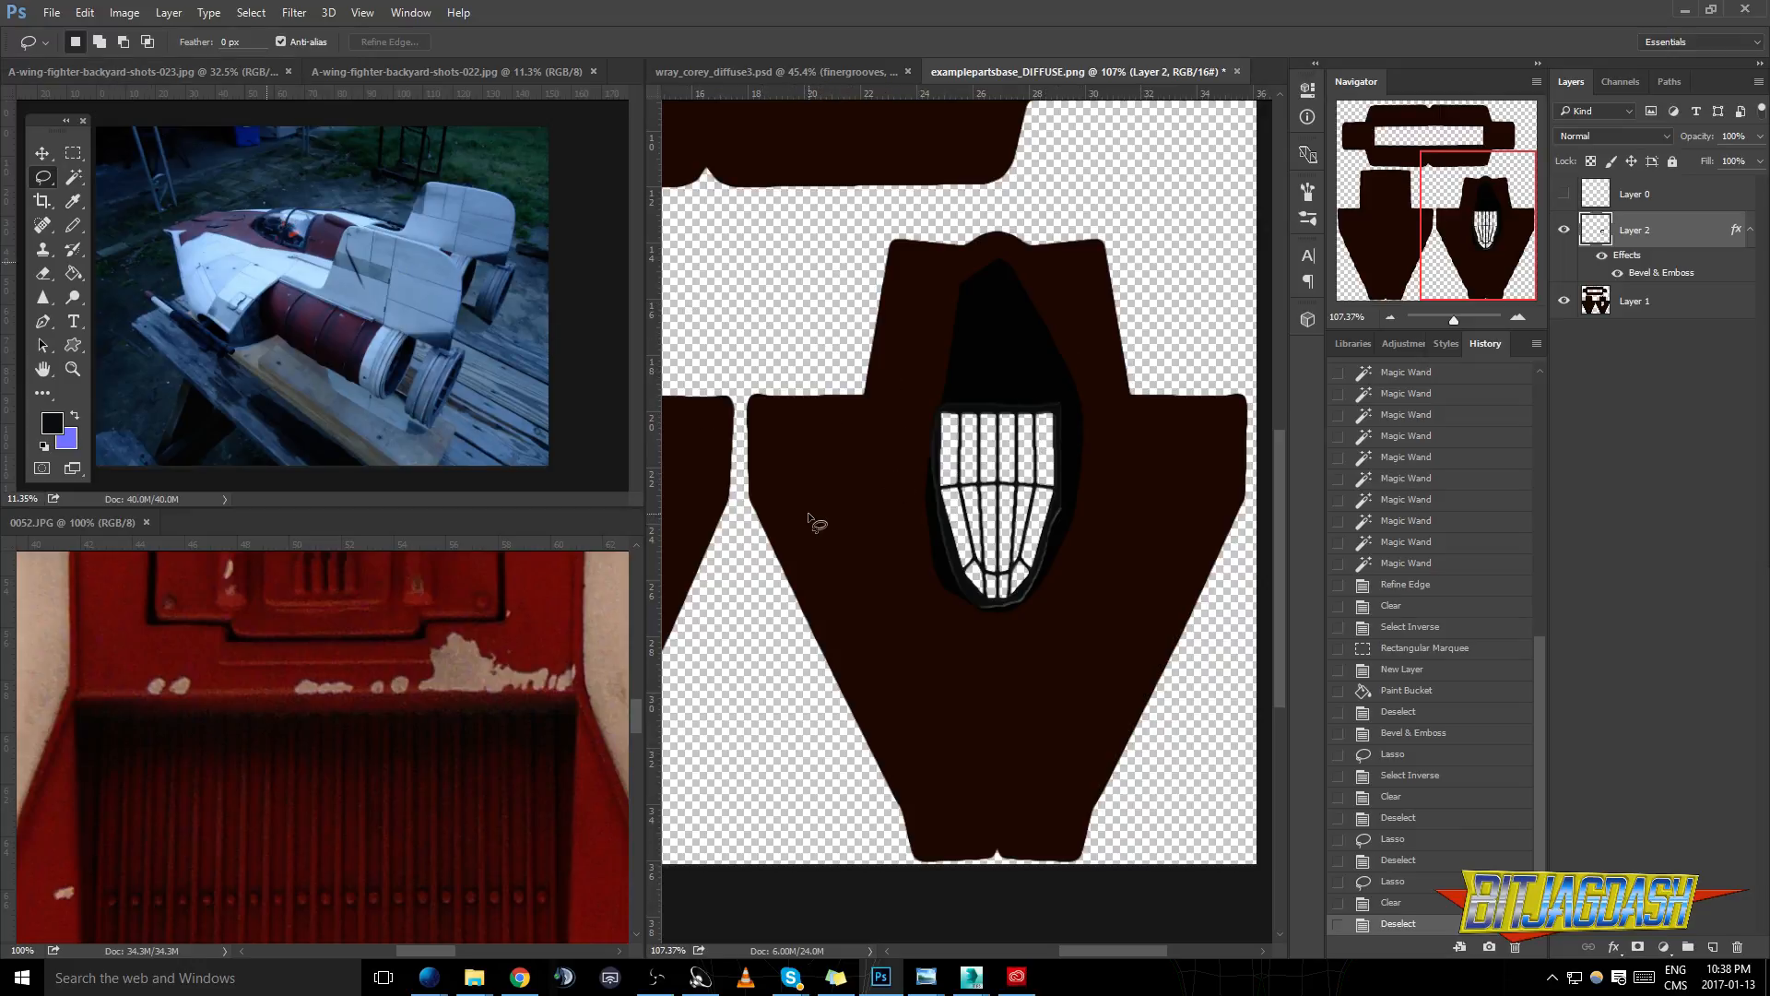
- Save the texture as a PNG over examplepartsbase_DIFFUSE.png with smallest compression and no interlacing
scroll(811, 516, down, 1)
click(52, 13)
click(101, 217)
click(217, 428)
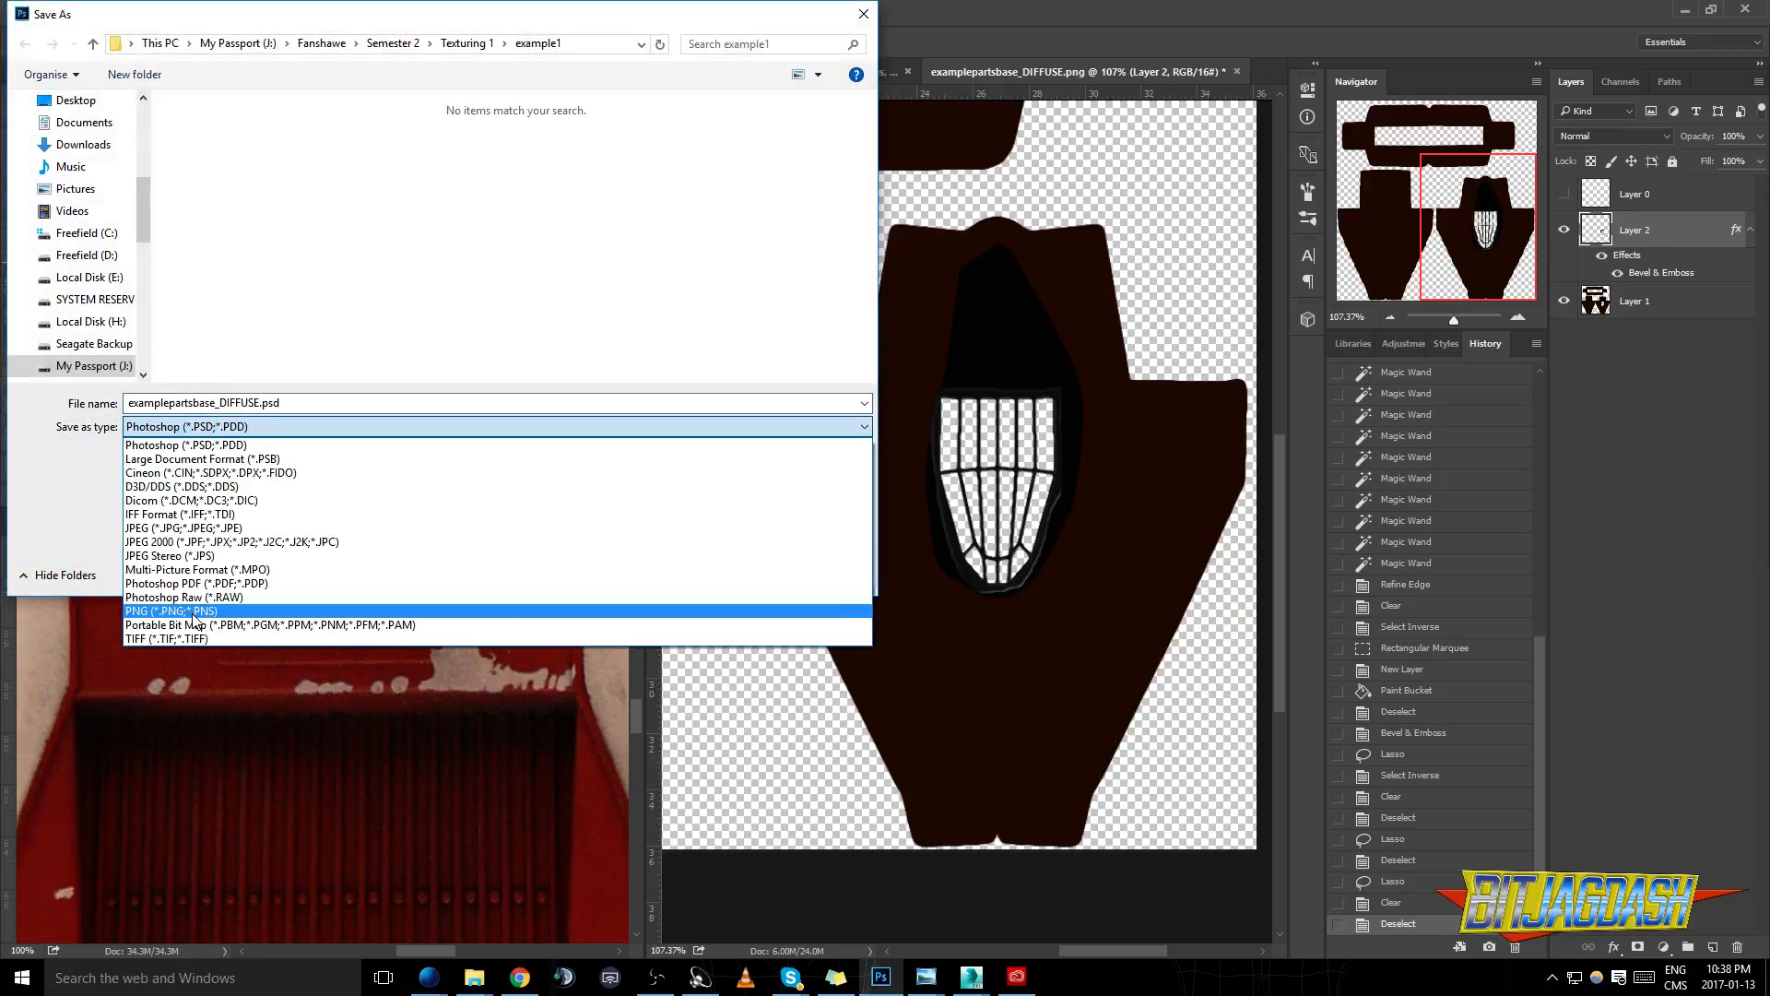
click(203, 610)
click(203, 168)
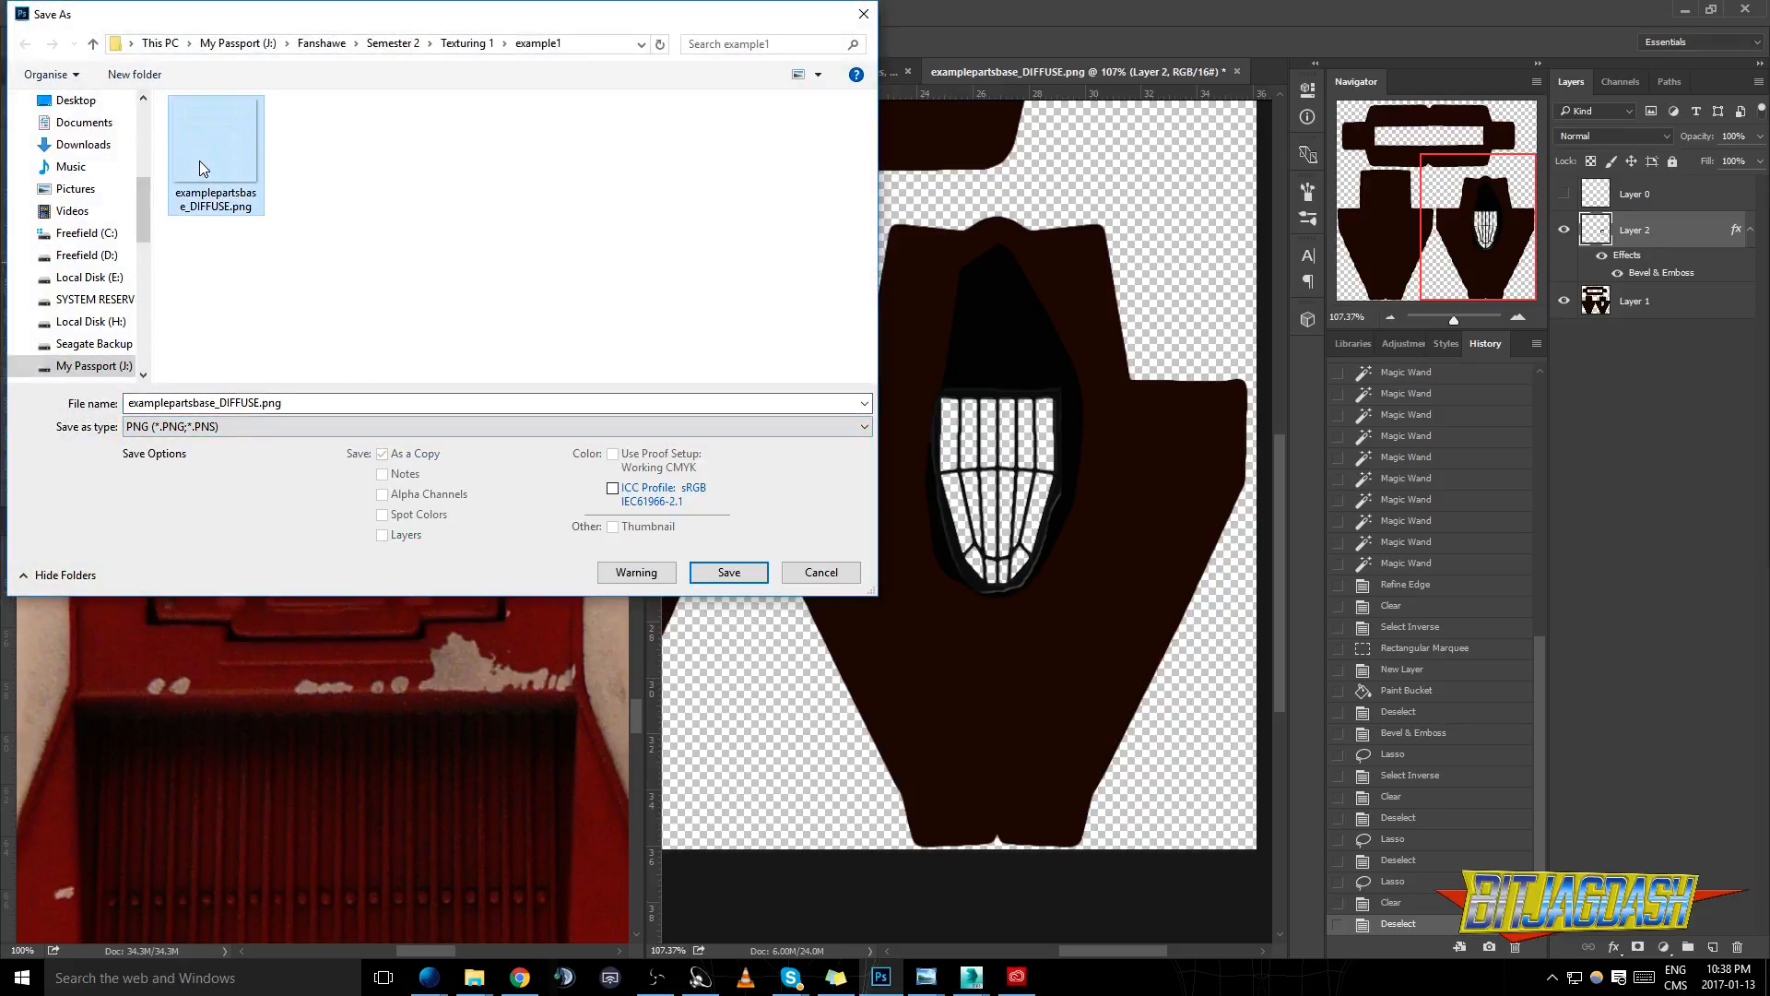
click(728, 572)
click(942, 490)
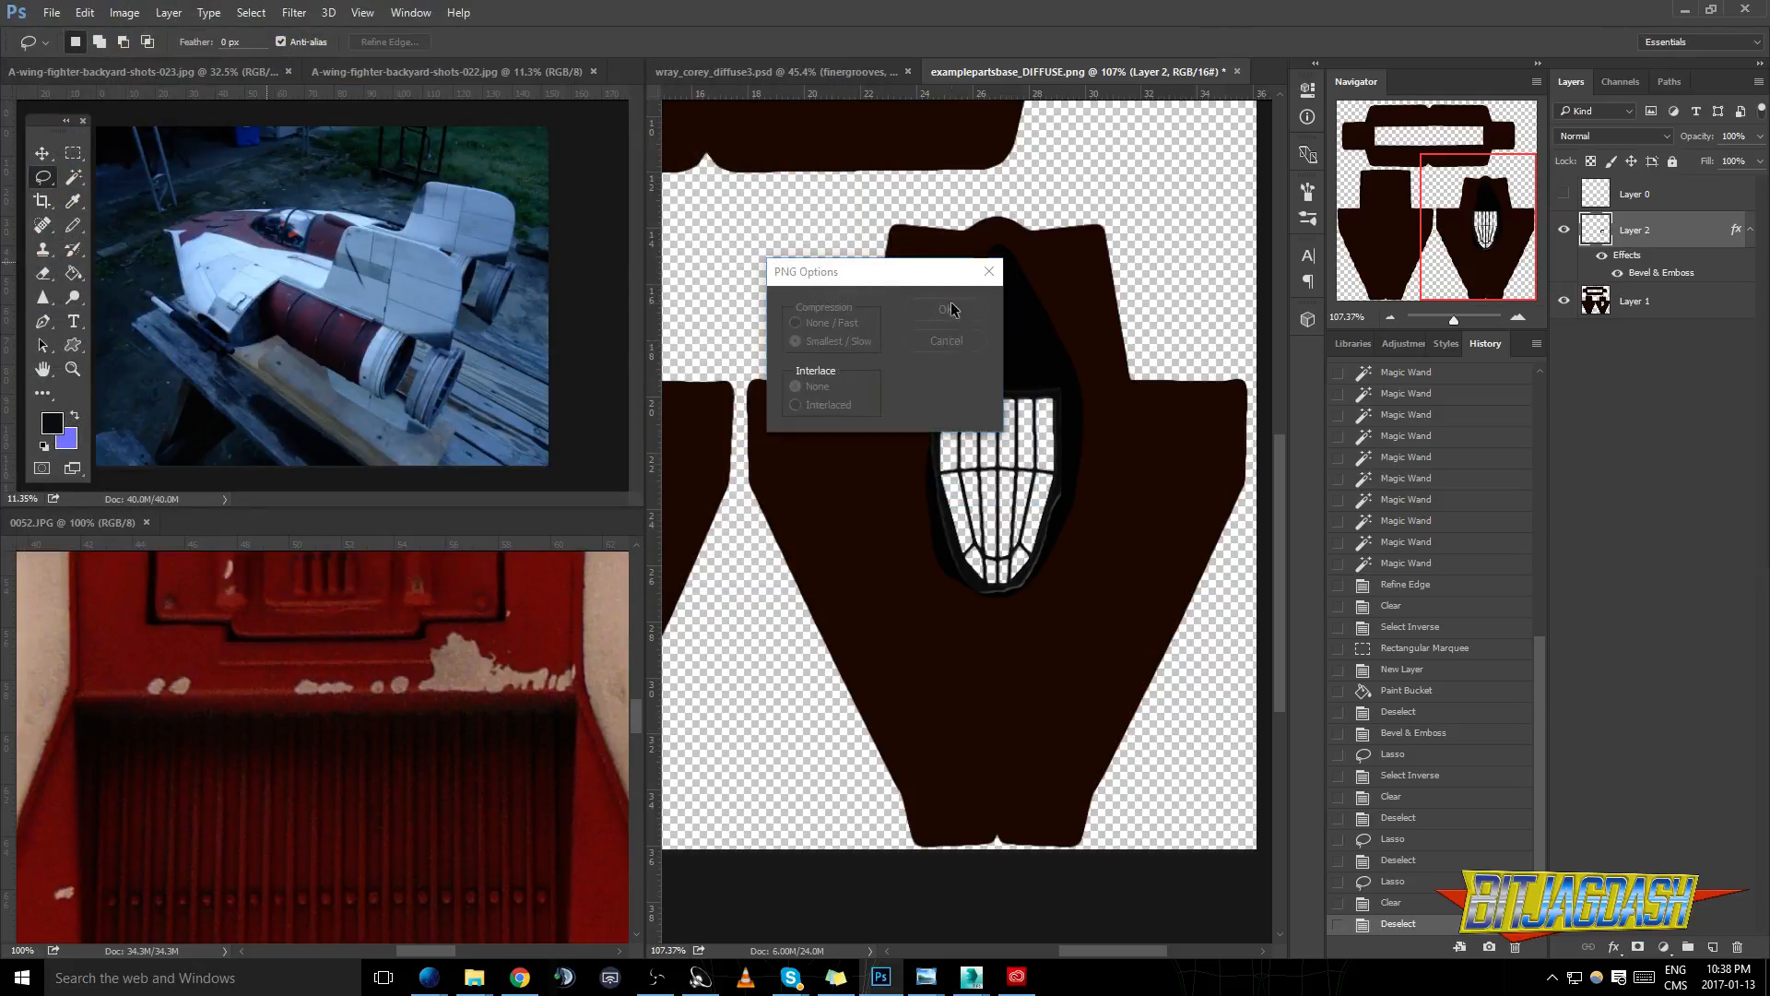
click(947, 308)
- Switch to 3ds Max and close the Render UVs dialog, the rendered UV map and the Slate Material Editor
click(1563, 197)
click(1564, 197)
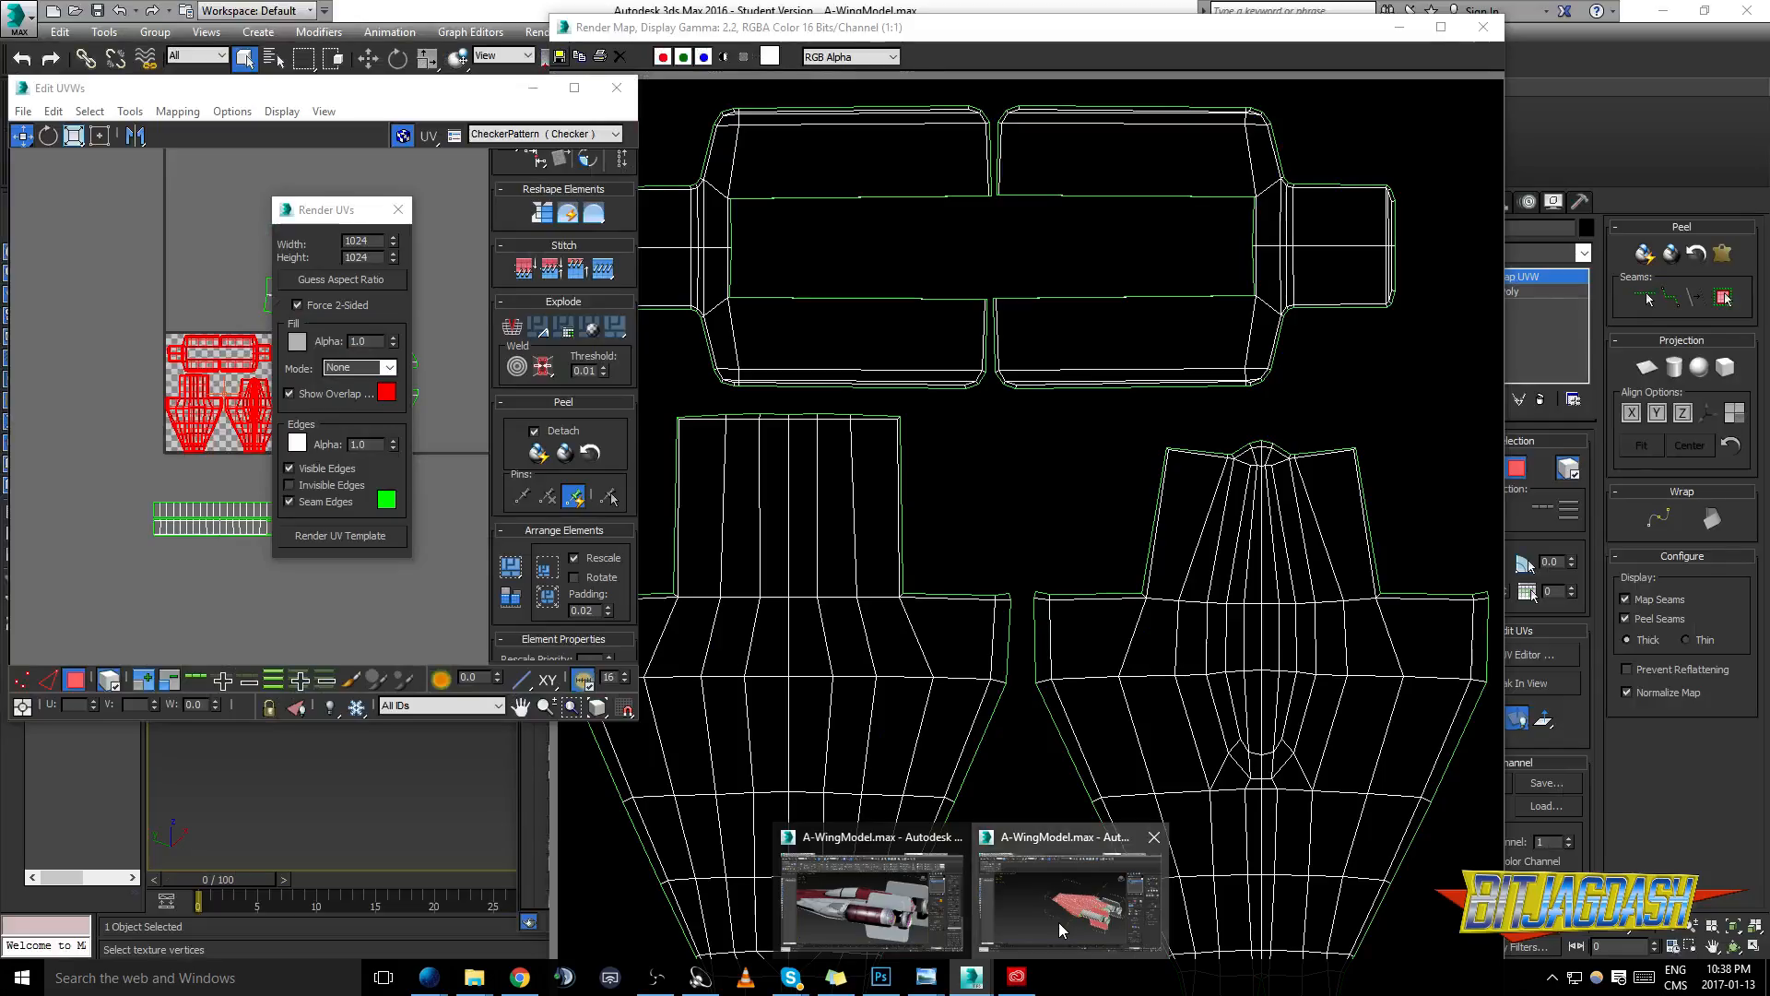
click(1058, 922)
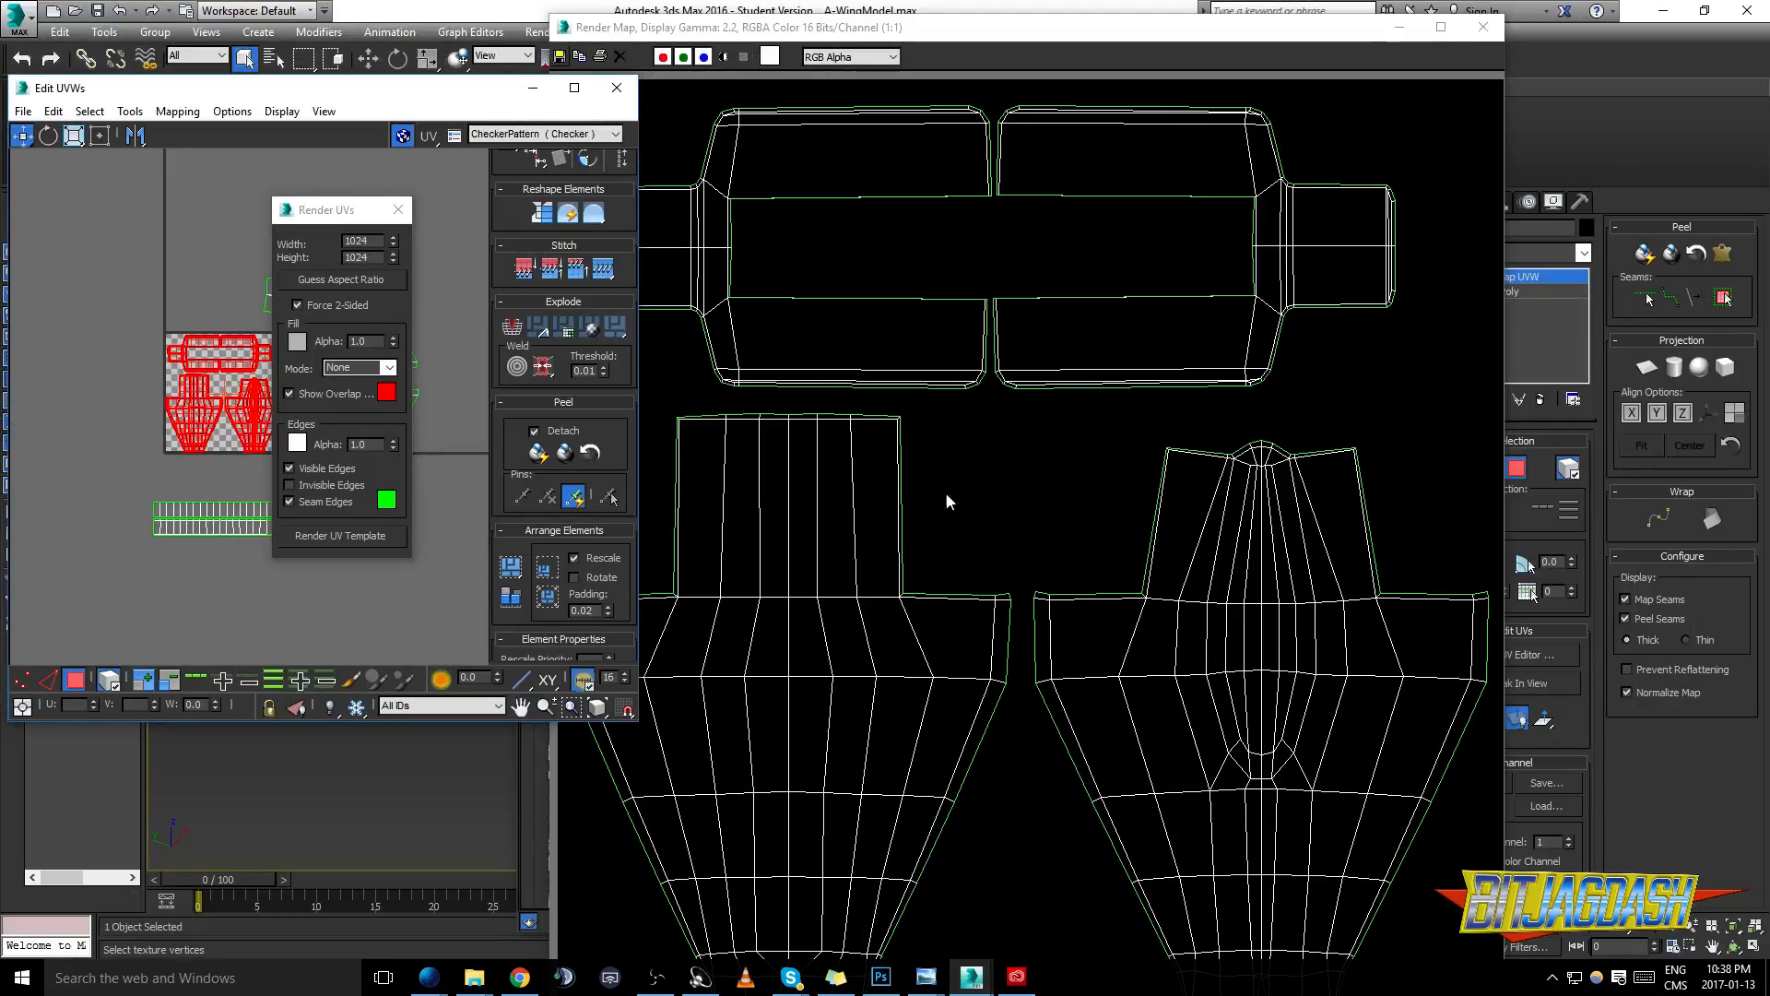
click(398, 209)
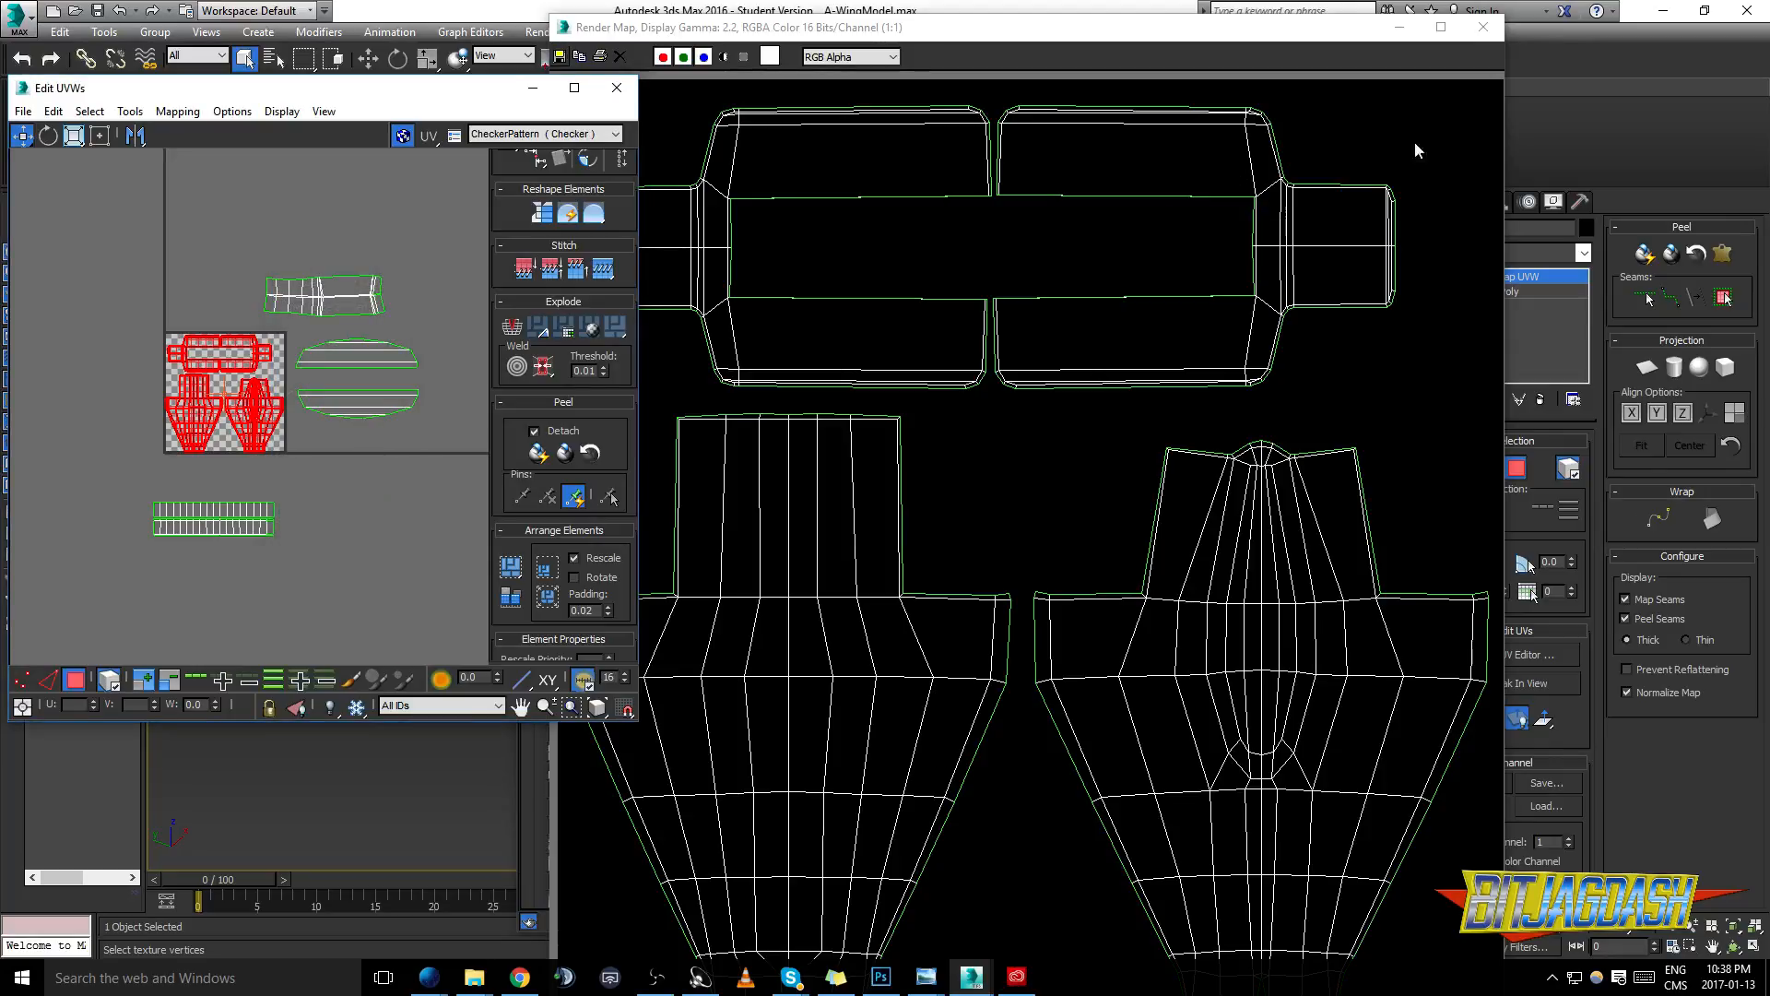
click(1482, 27)
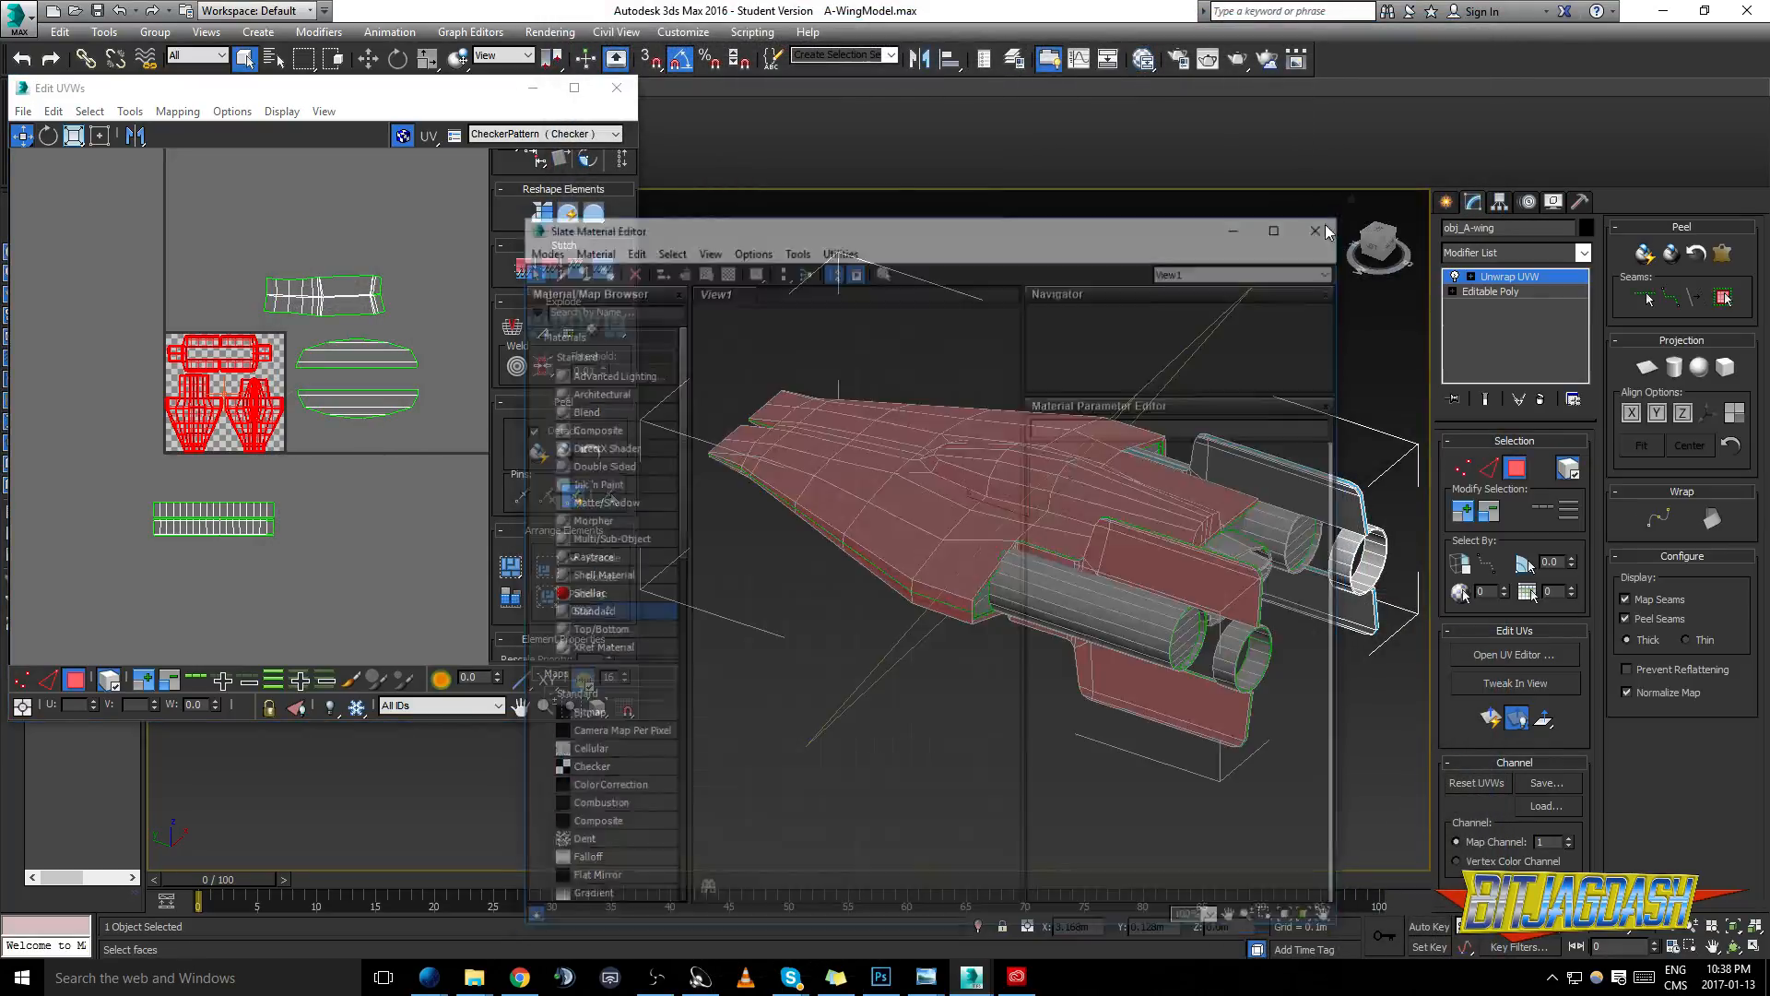
- Clear the face selection on the A-wing model
drag(1070, 462, 1119, 440)
drag(1060, 504, 1086, 526)
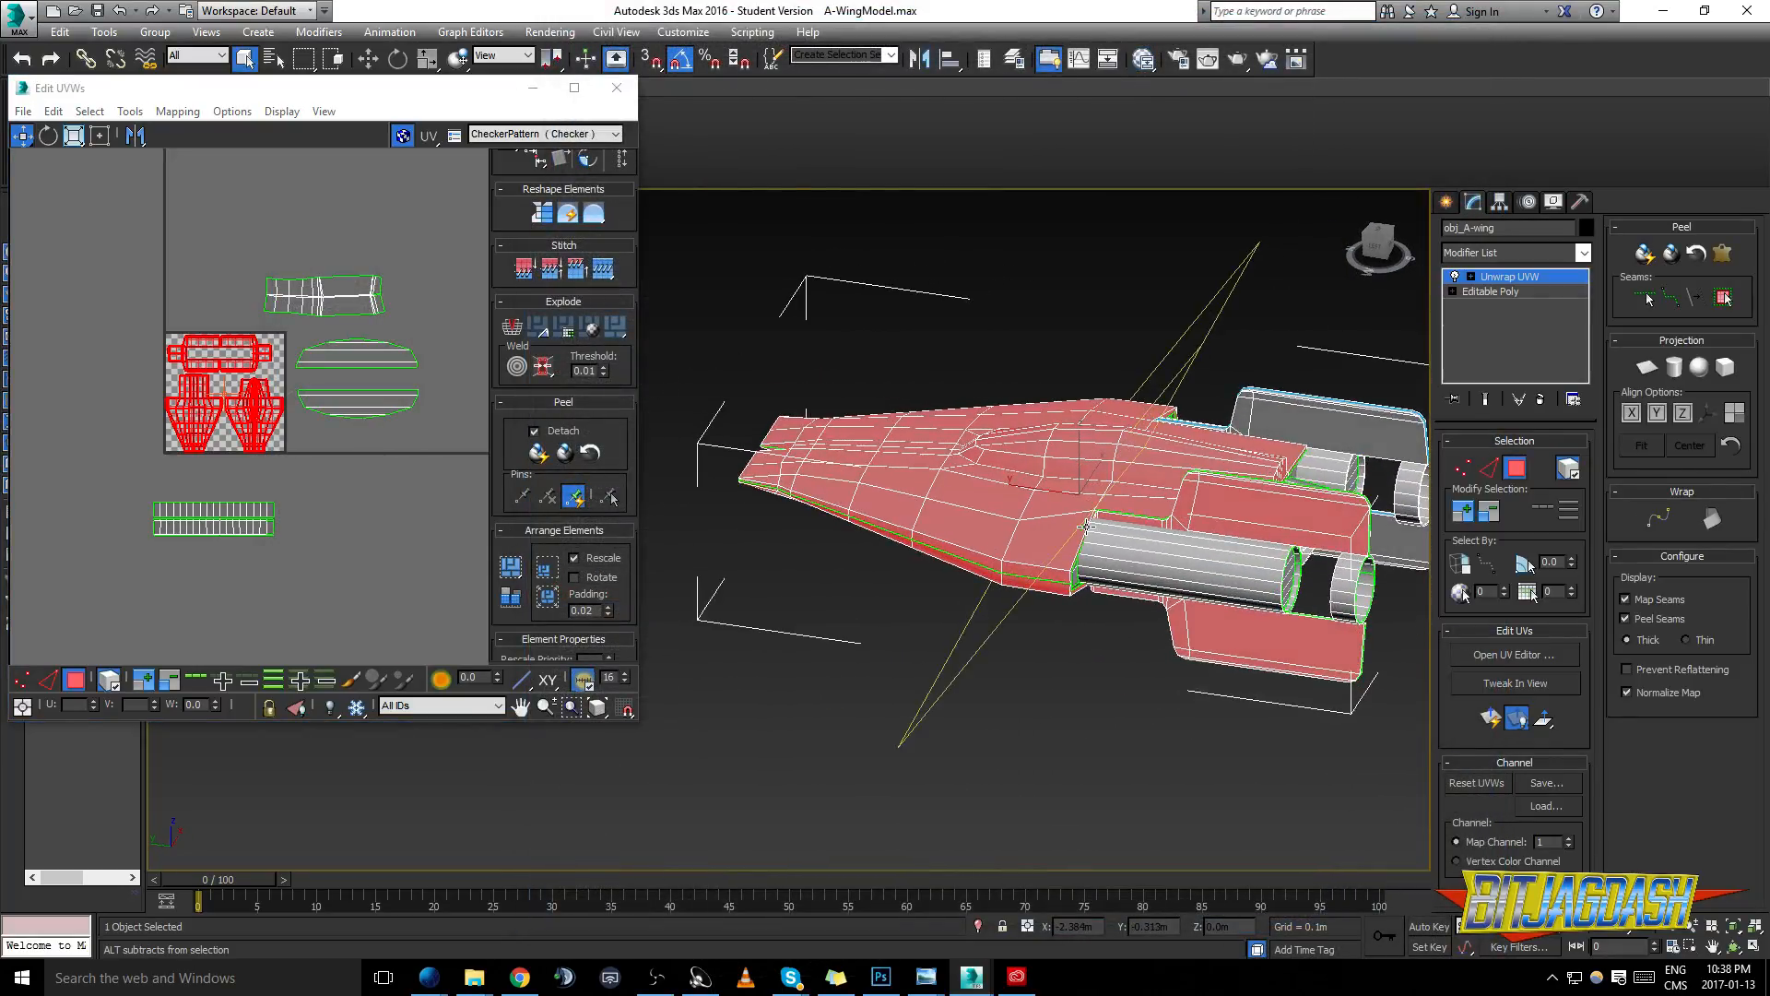
key(l)
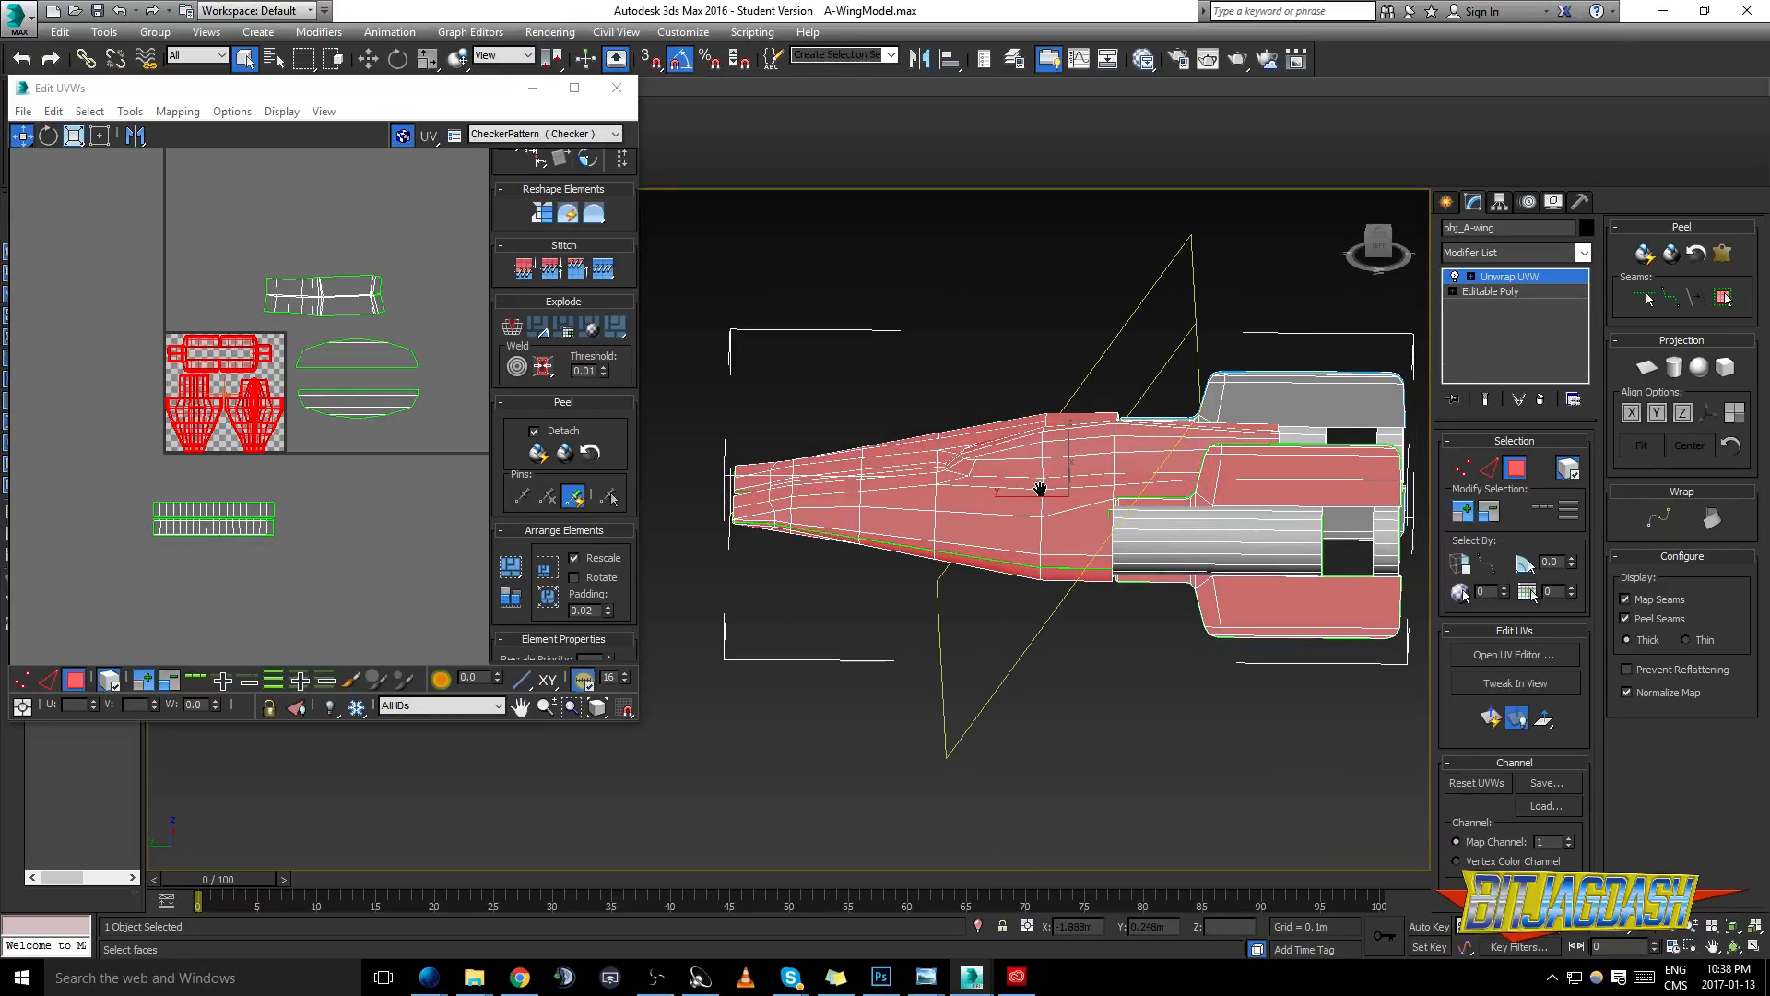
drag(1040, 489, 971, 498)
click(1103, 661)
- Collapse the A-wing's entire modifier stack, keeping the unwrap, and accept the warning with a Hold
right_click(1508, 284)
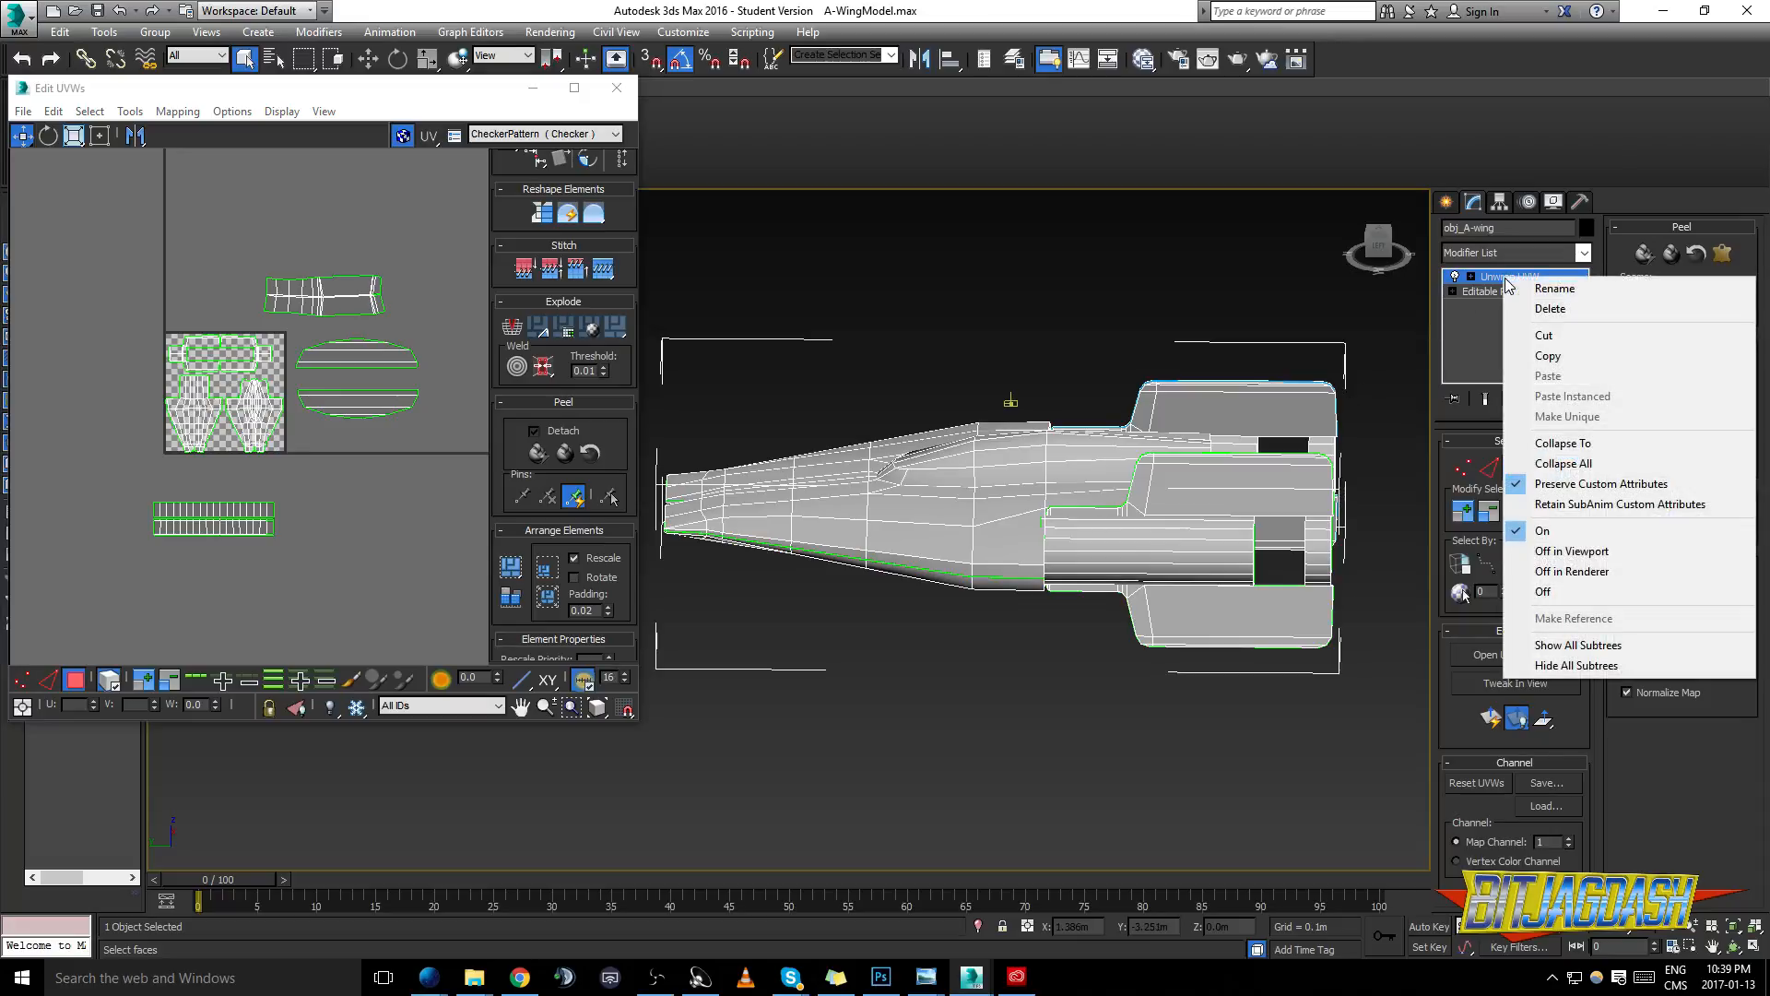
right_click(1478, 327)
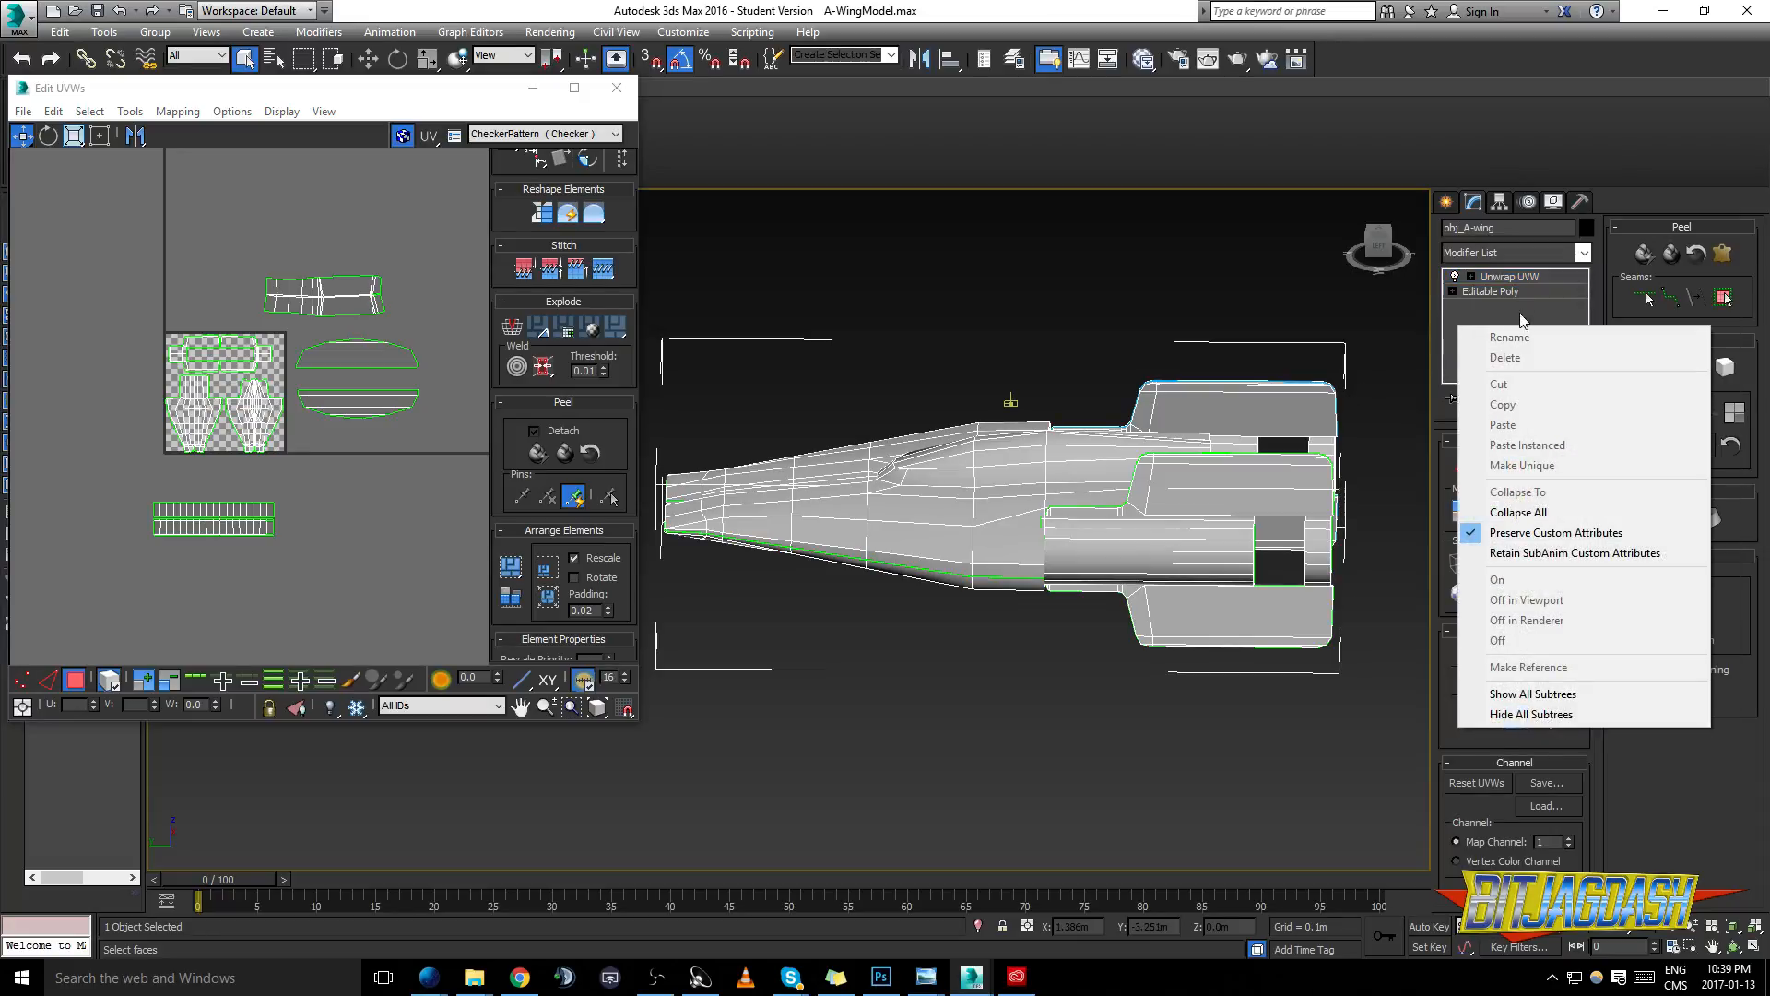
click(1518, 512)
drag(903, 393, 957, 350)
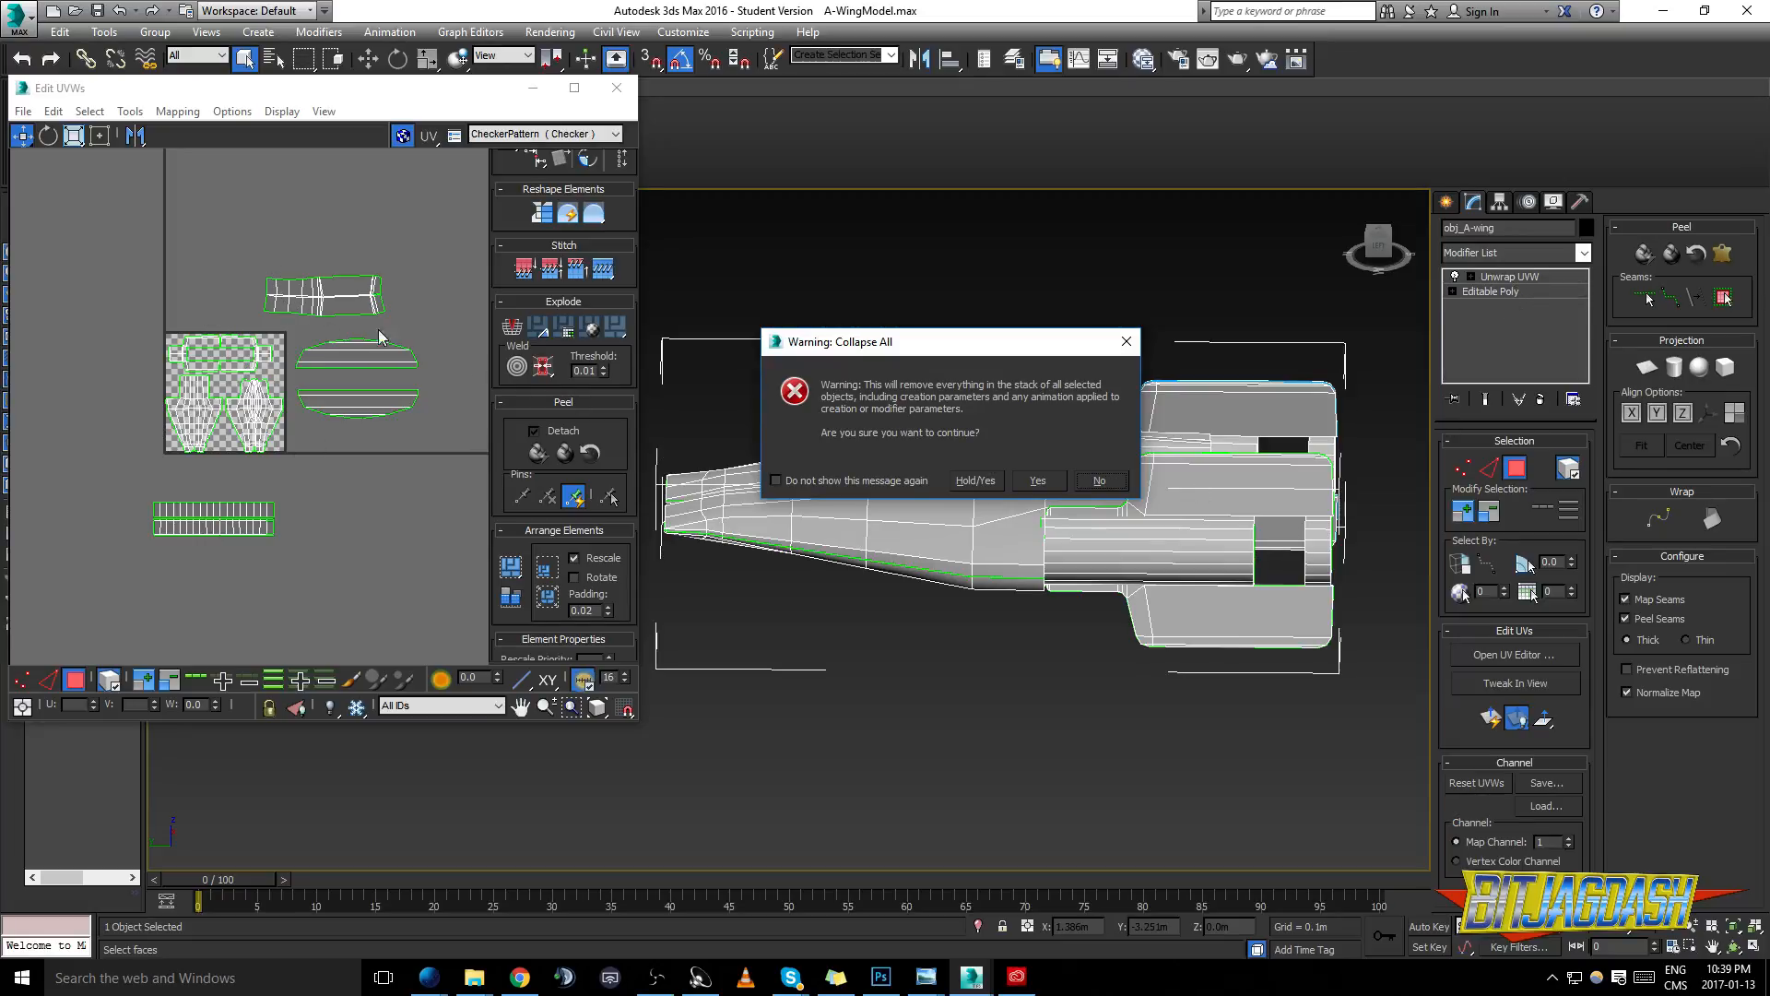
click(973, 480)
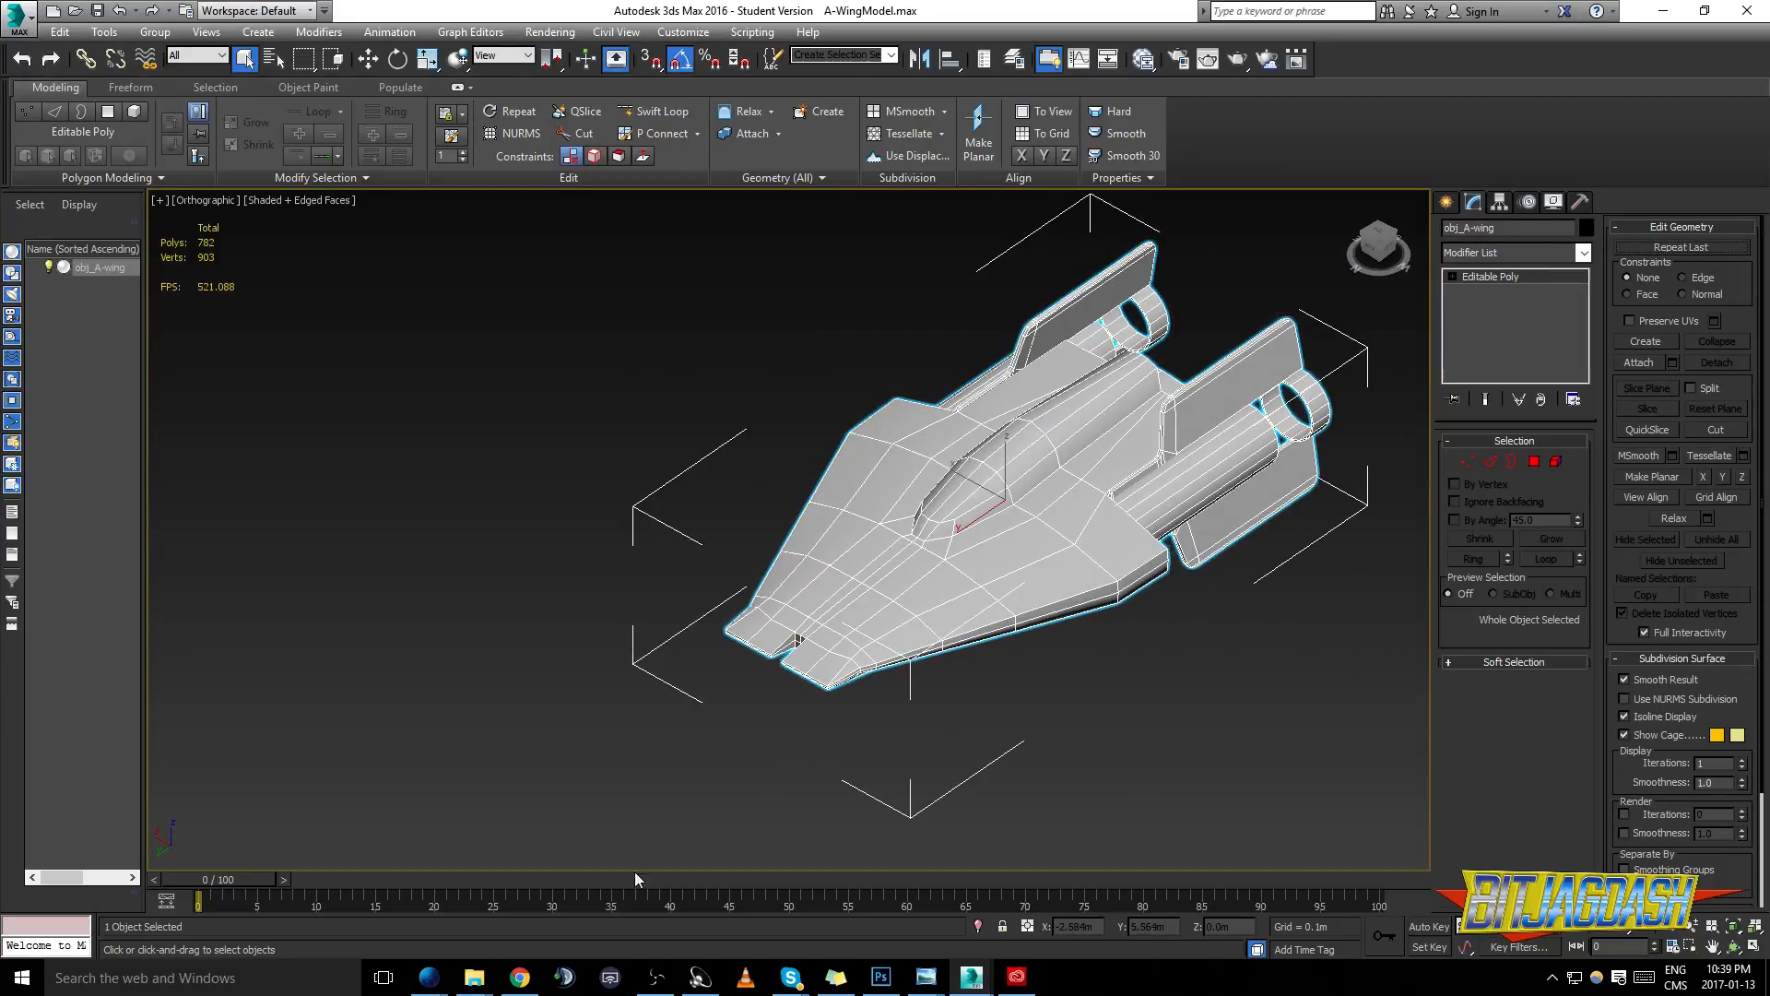
- Switch to File Explorer, open the example1 folder and apply examplepartsbase_DIFFUSE.png directly to the A-wing model
mouse_move(474, 977)
click(541, 936)
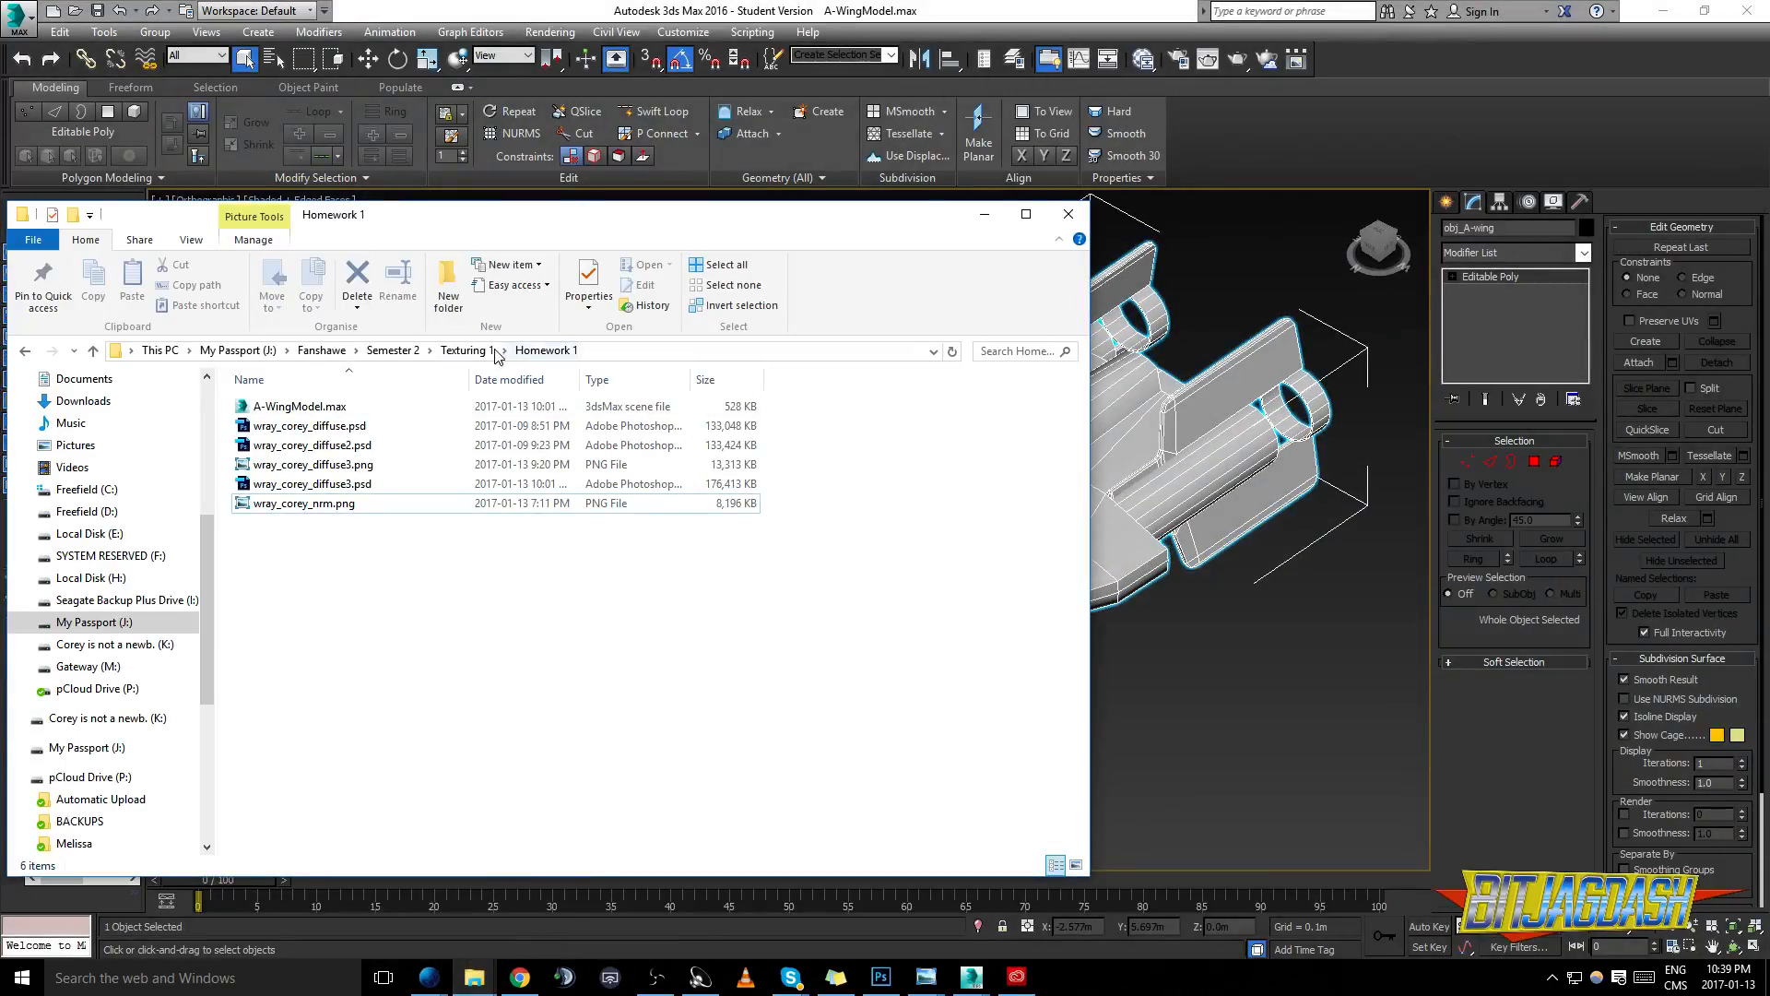
click(474, 351)
double_click(265, 407)
drag(265, 407, 1140, 443)
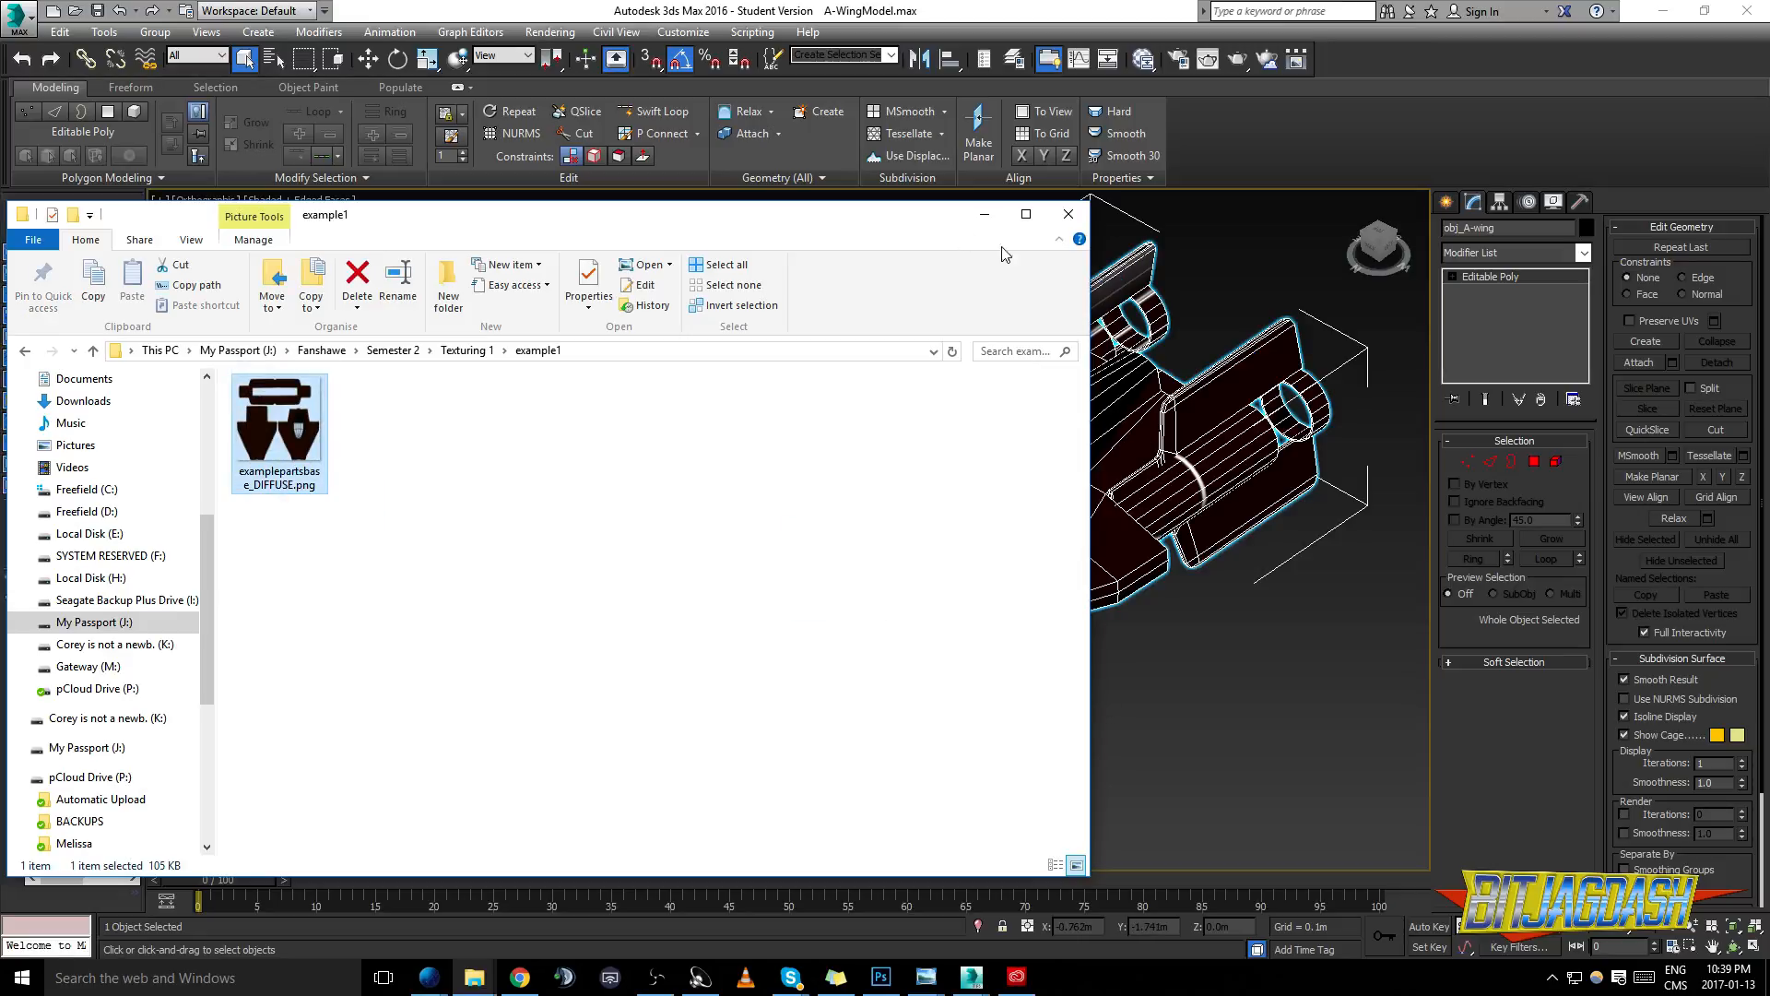
drag(883, 228, 493, 244)
click(986, 431)
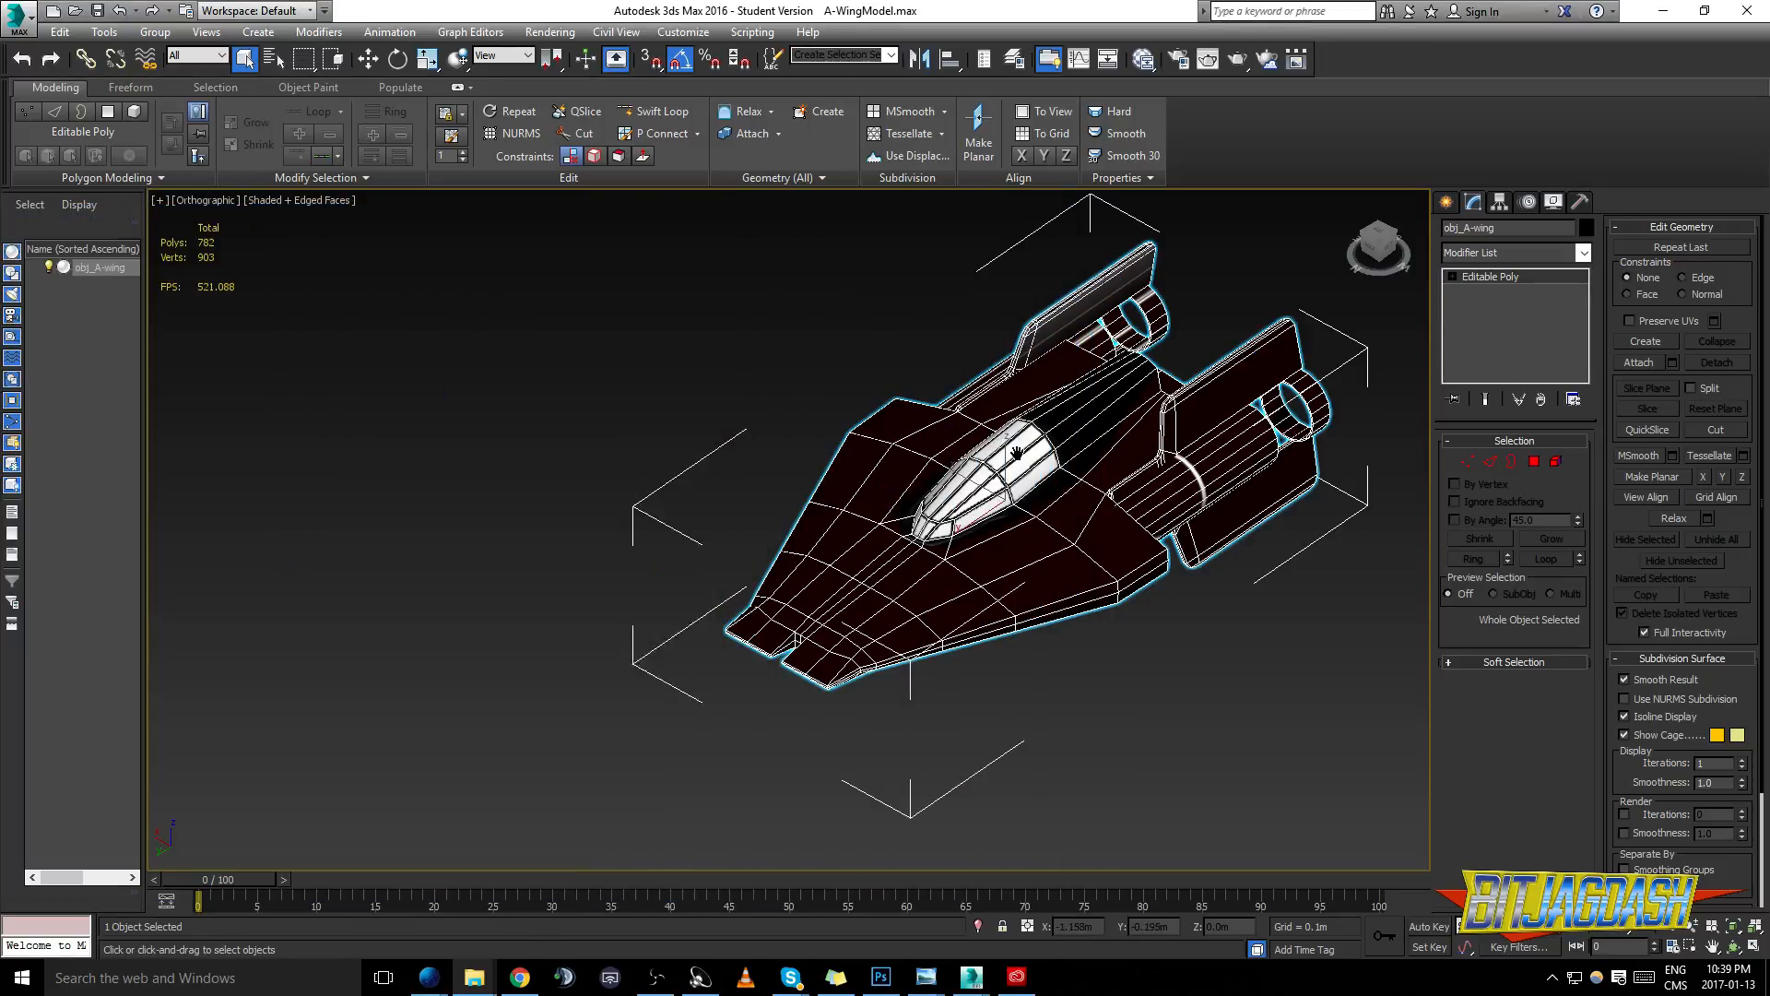
- Turn off the edged faces display and inspect the textured canopy from several angles
scroll(1057, 461, up, 5)
key(F3)
key(F3)
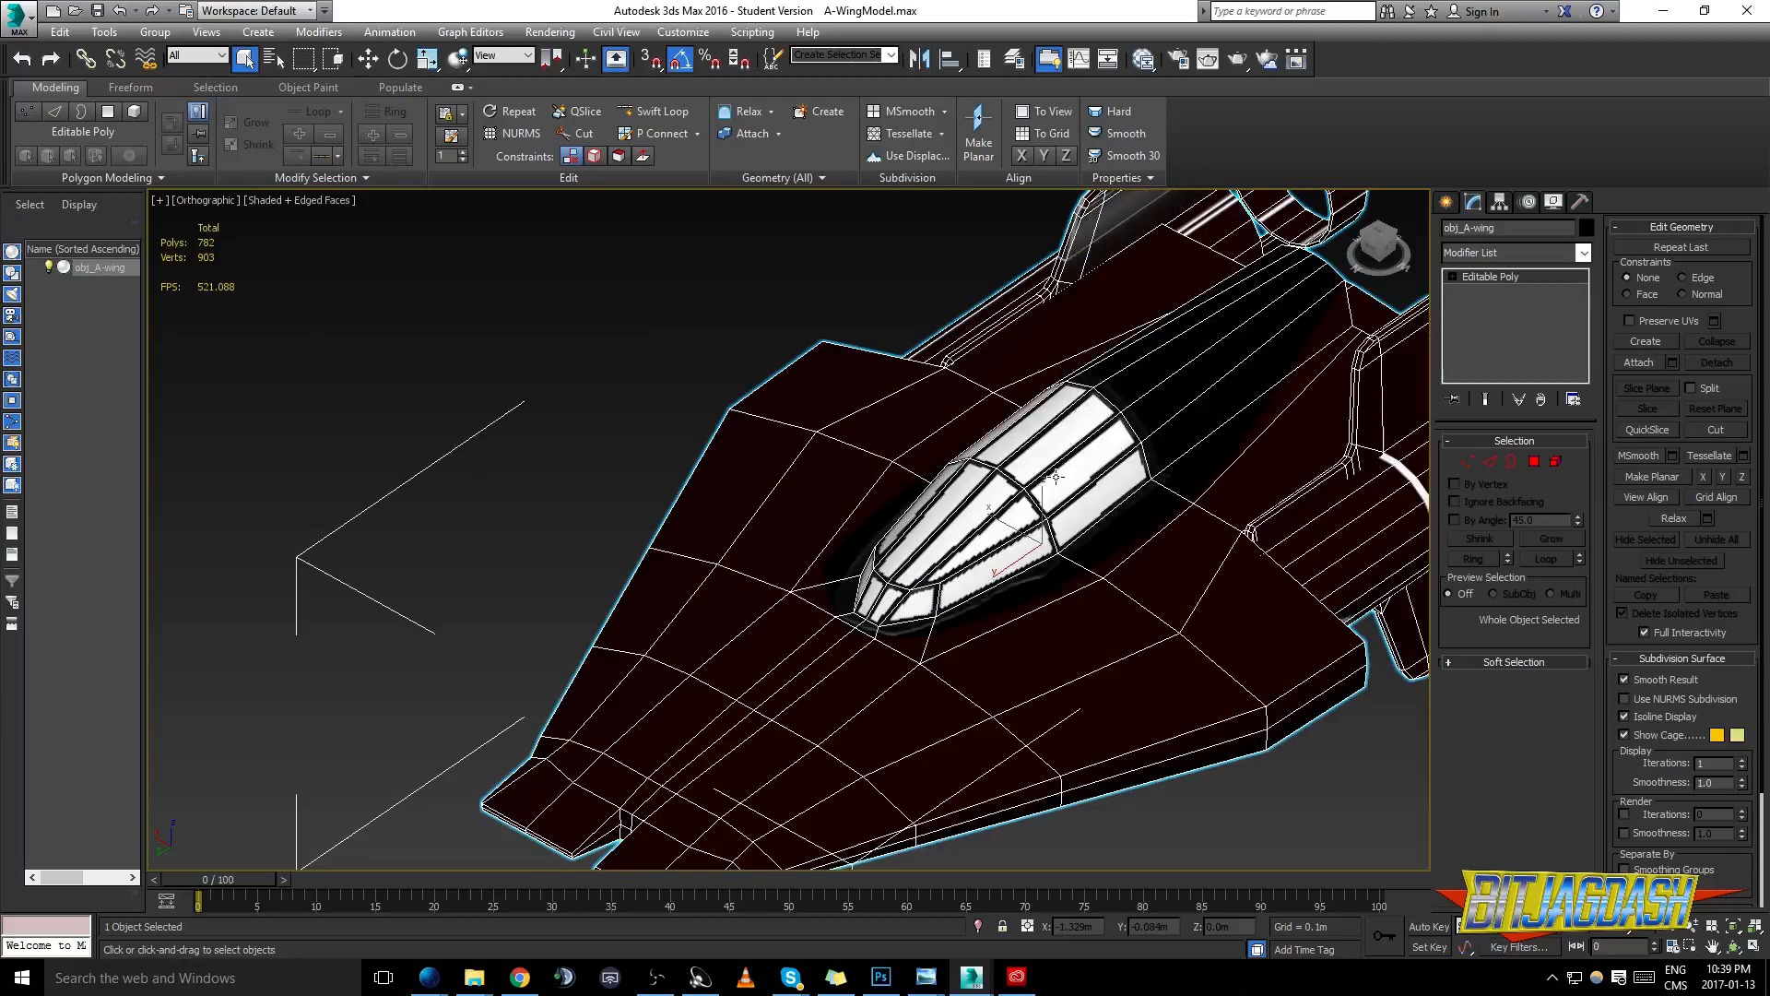
key(F4)
scroll(1134, 549, down, 6)
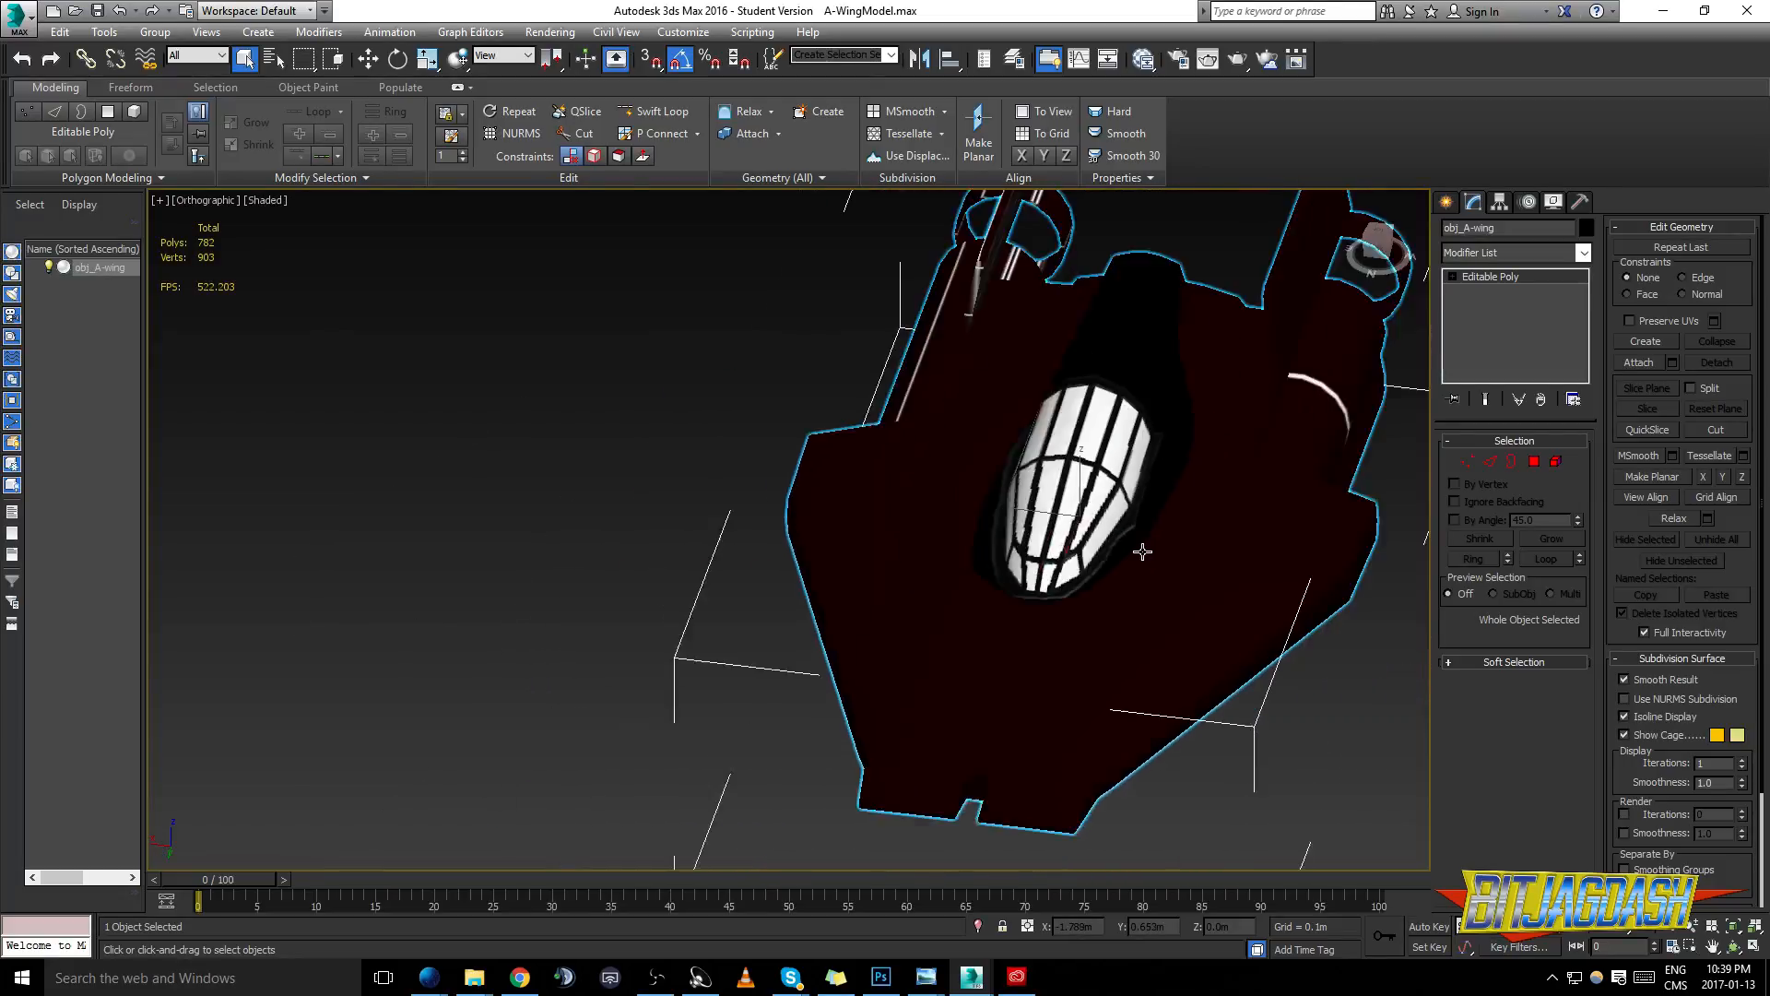
drag(1129, 549, 1086, 595)
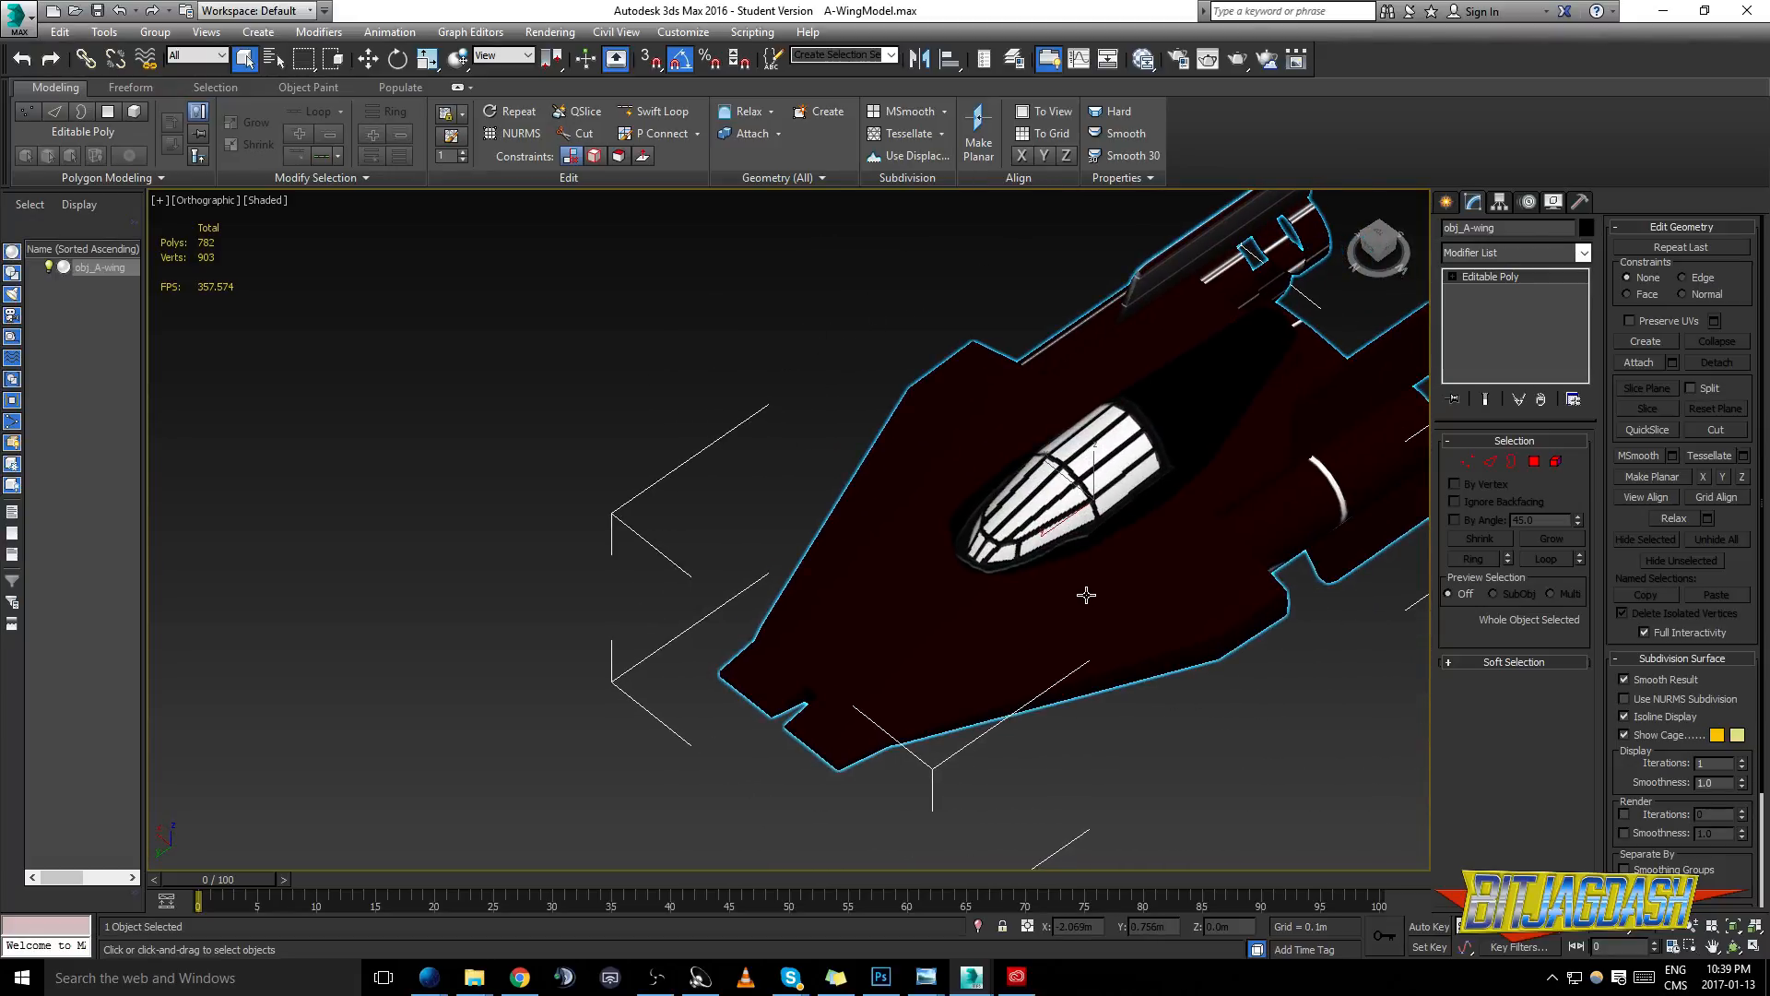
- Create a Standard material in the Slate Material Editor and connect examplepartsbase_DIFFUSE.png from the example1 folder to its Diffuse Color
key(m)
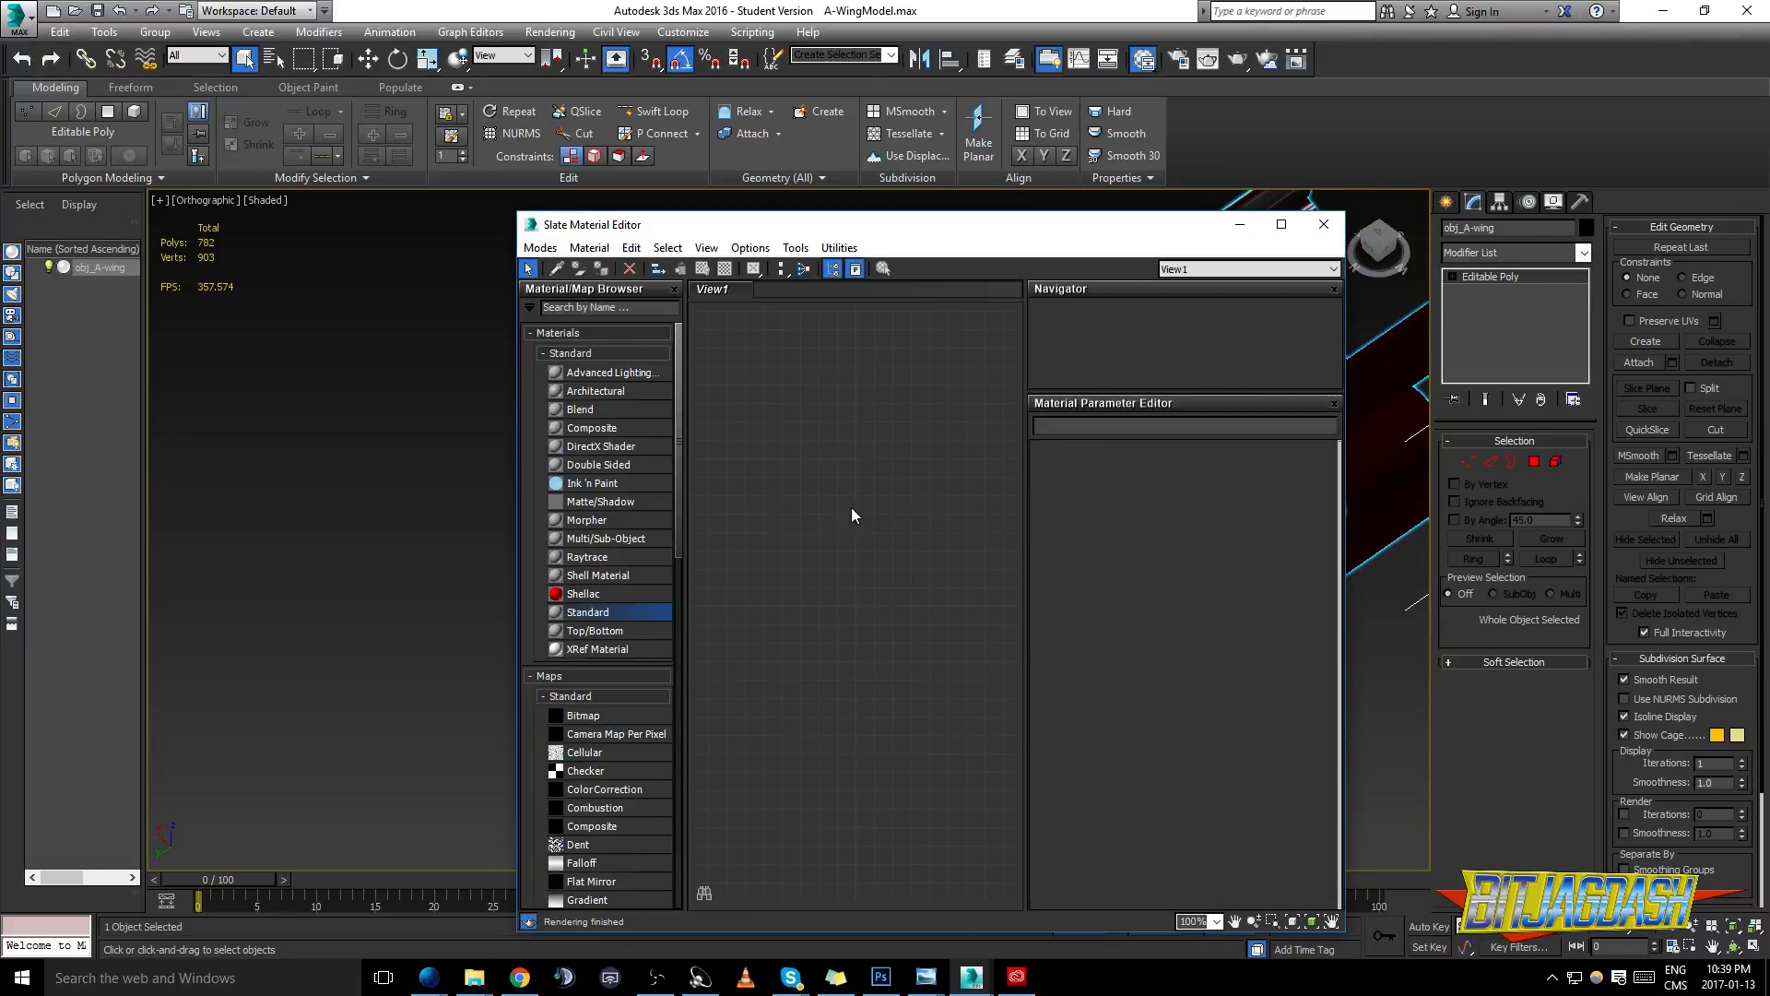
drag(837, 459, 929, 414)
click(469, 981)
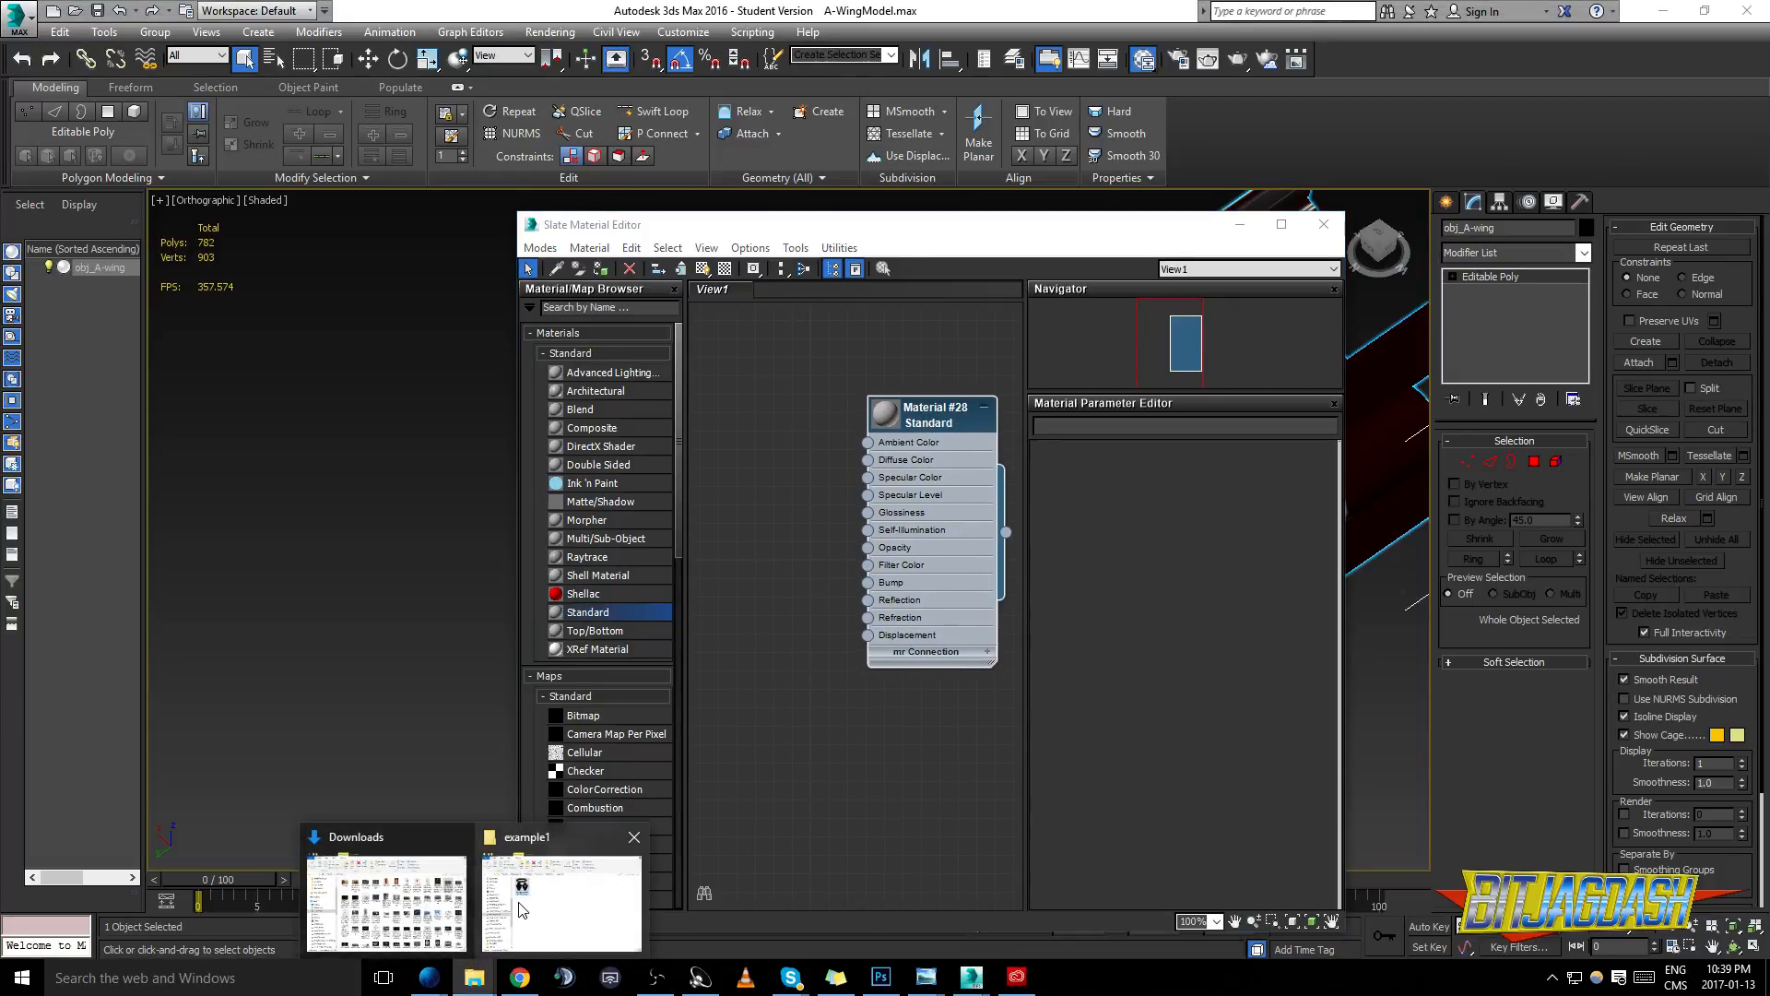
click(522, 911)
drag(194, 242, 360, 235)
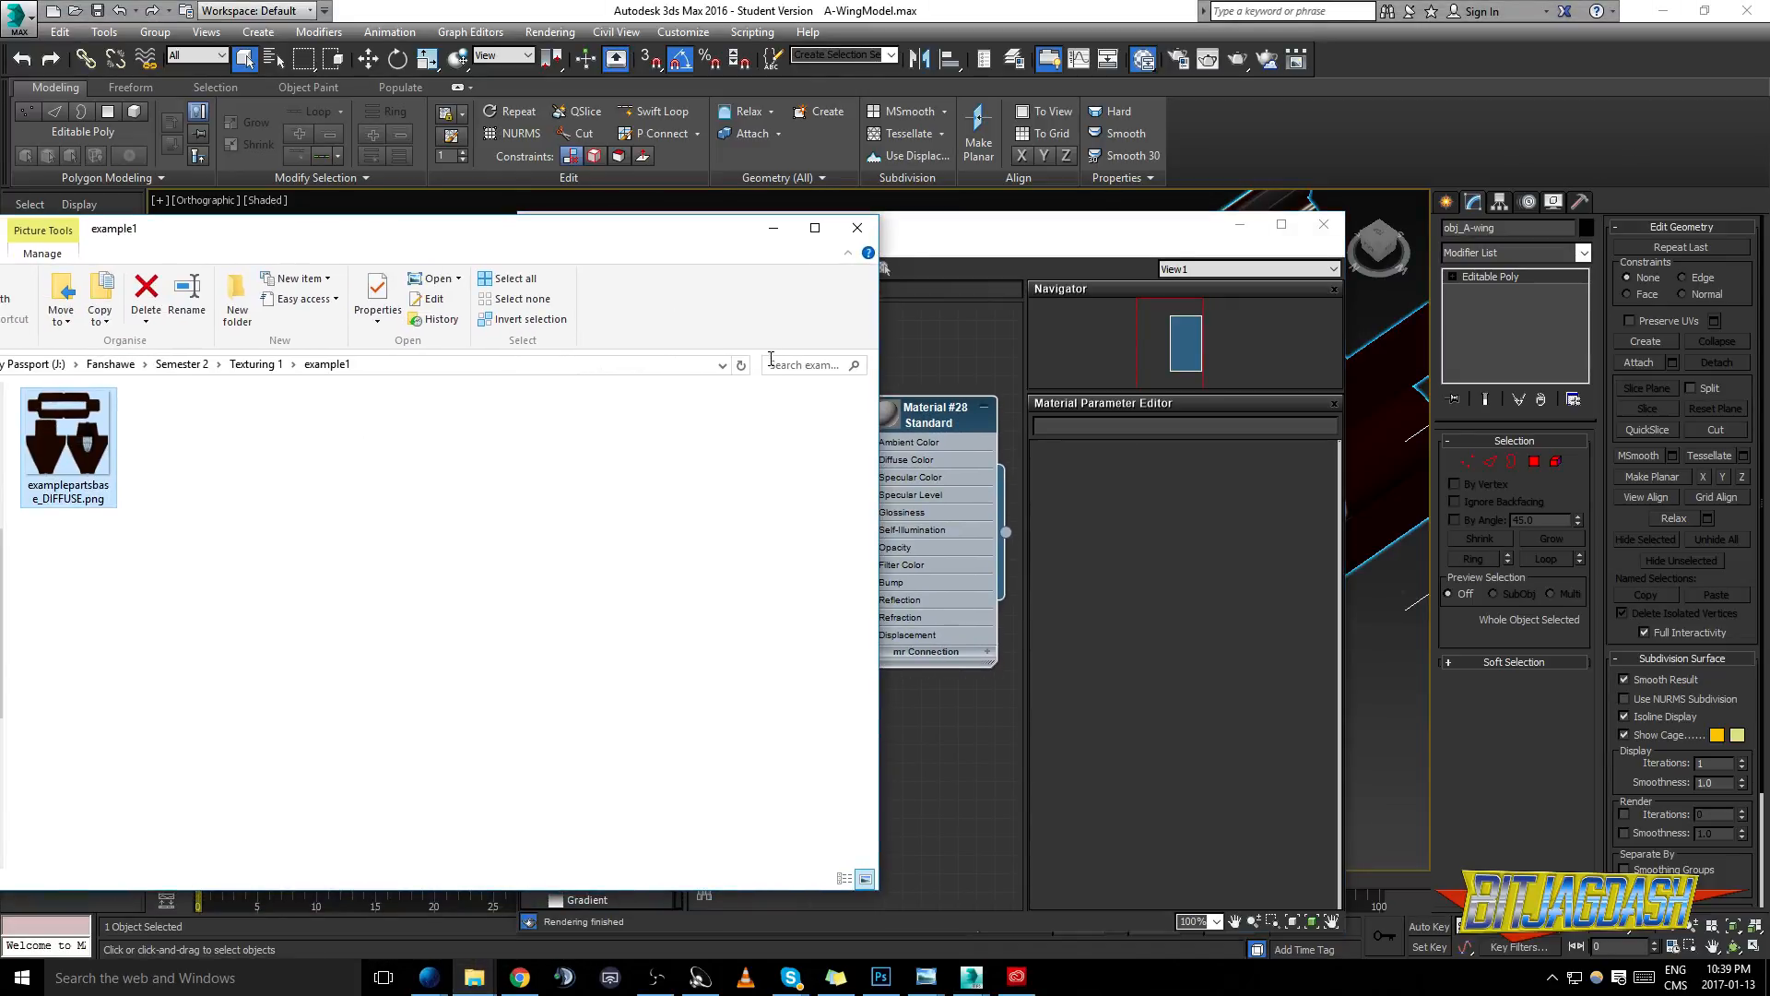
drag(885, 322, 466, 323)
drag(92, 461, 807, 433)
scroll(966, 450, up, 1)
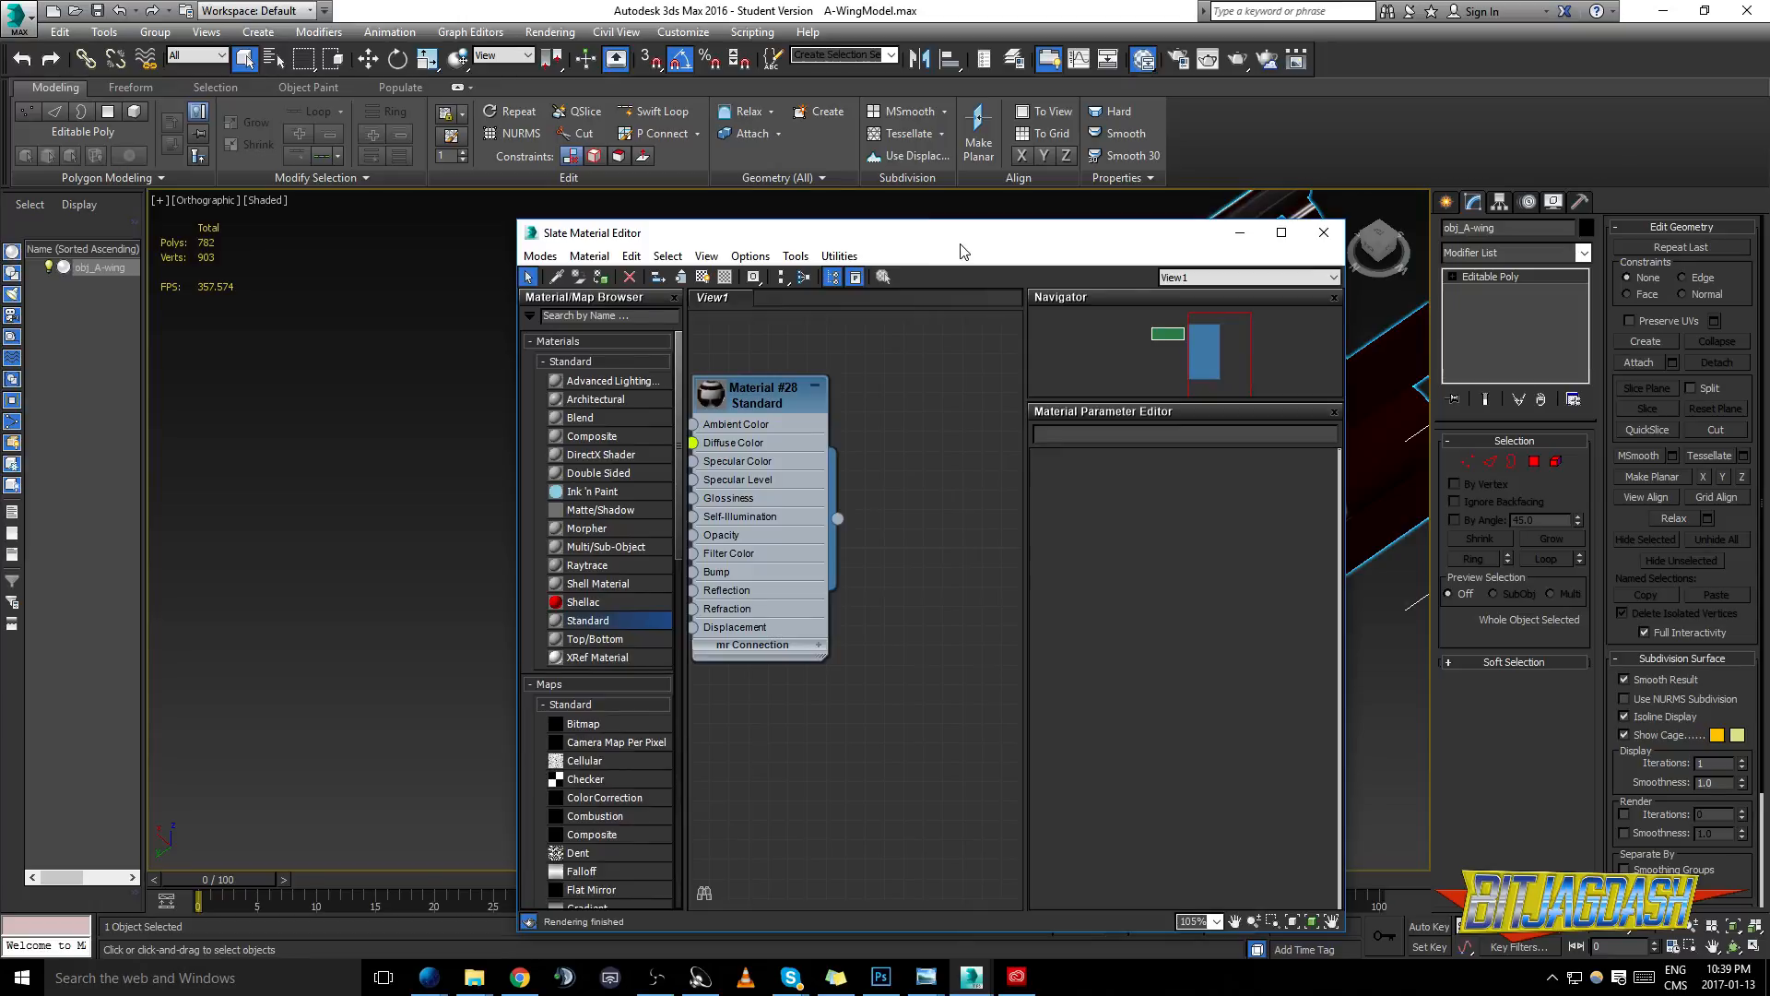
- Assign the new Standard material to the A-wing and show its shaded texture in the viewport
drag(964, 233, 534, 240)
drag(411, 518, 1022, 526)
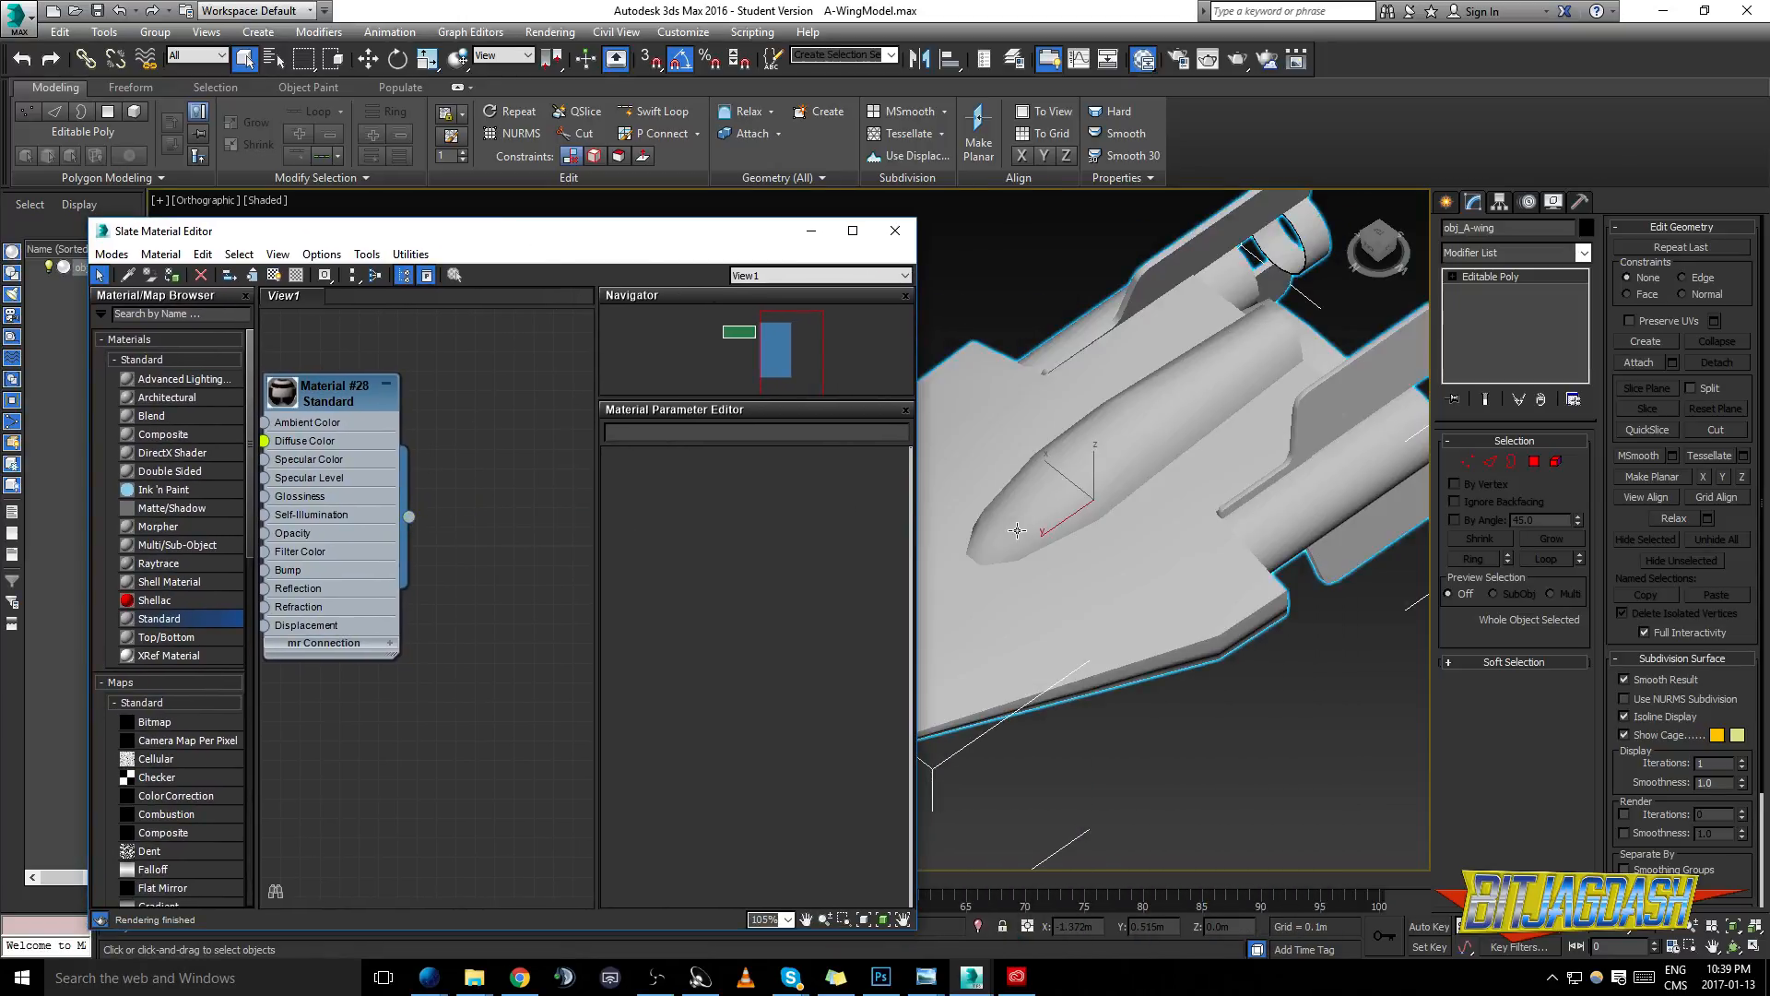
click(330, 411)
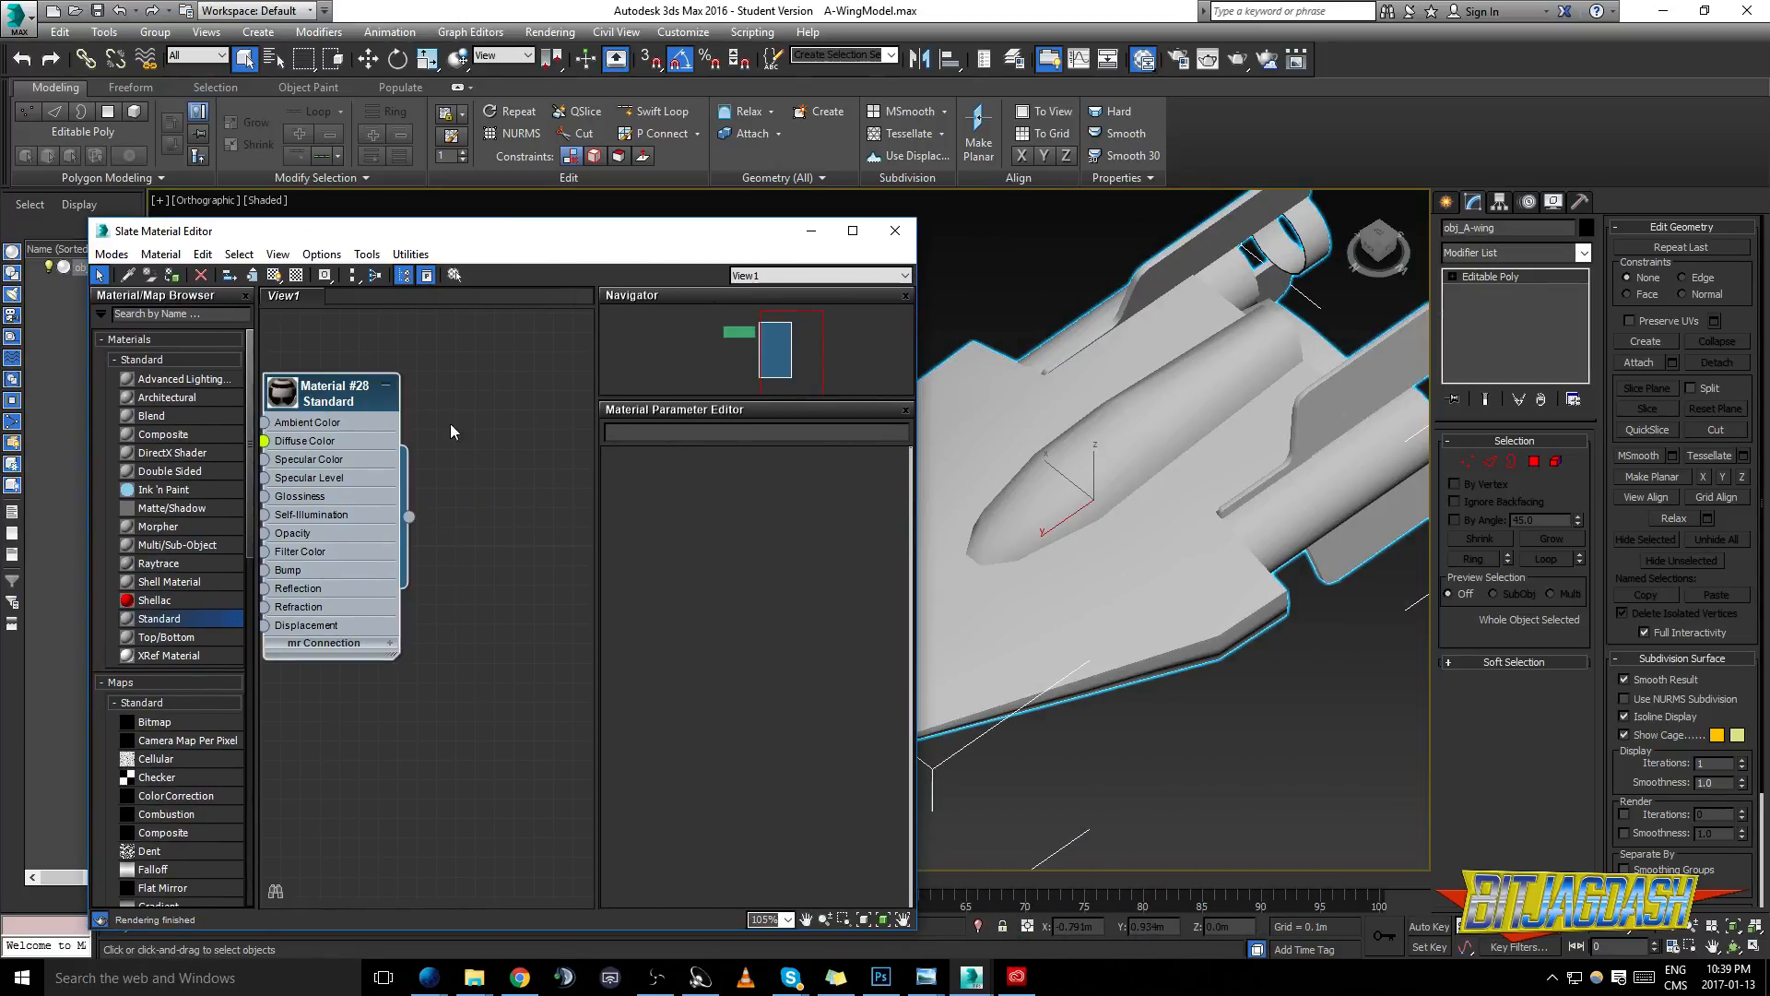
click(274, 275)
scroll(1106, 507, up, 2)
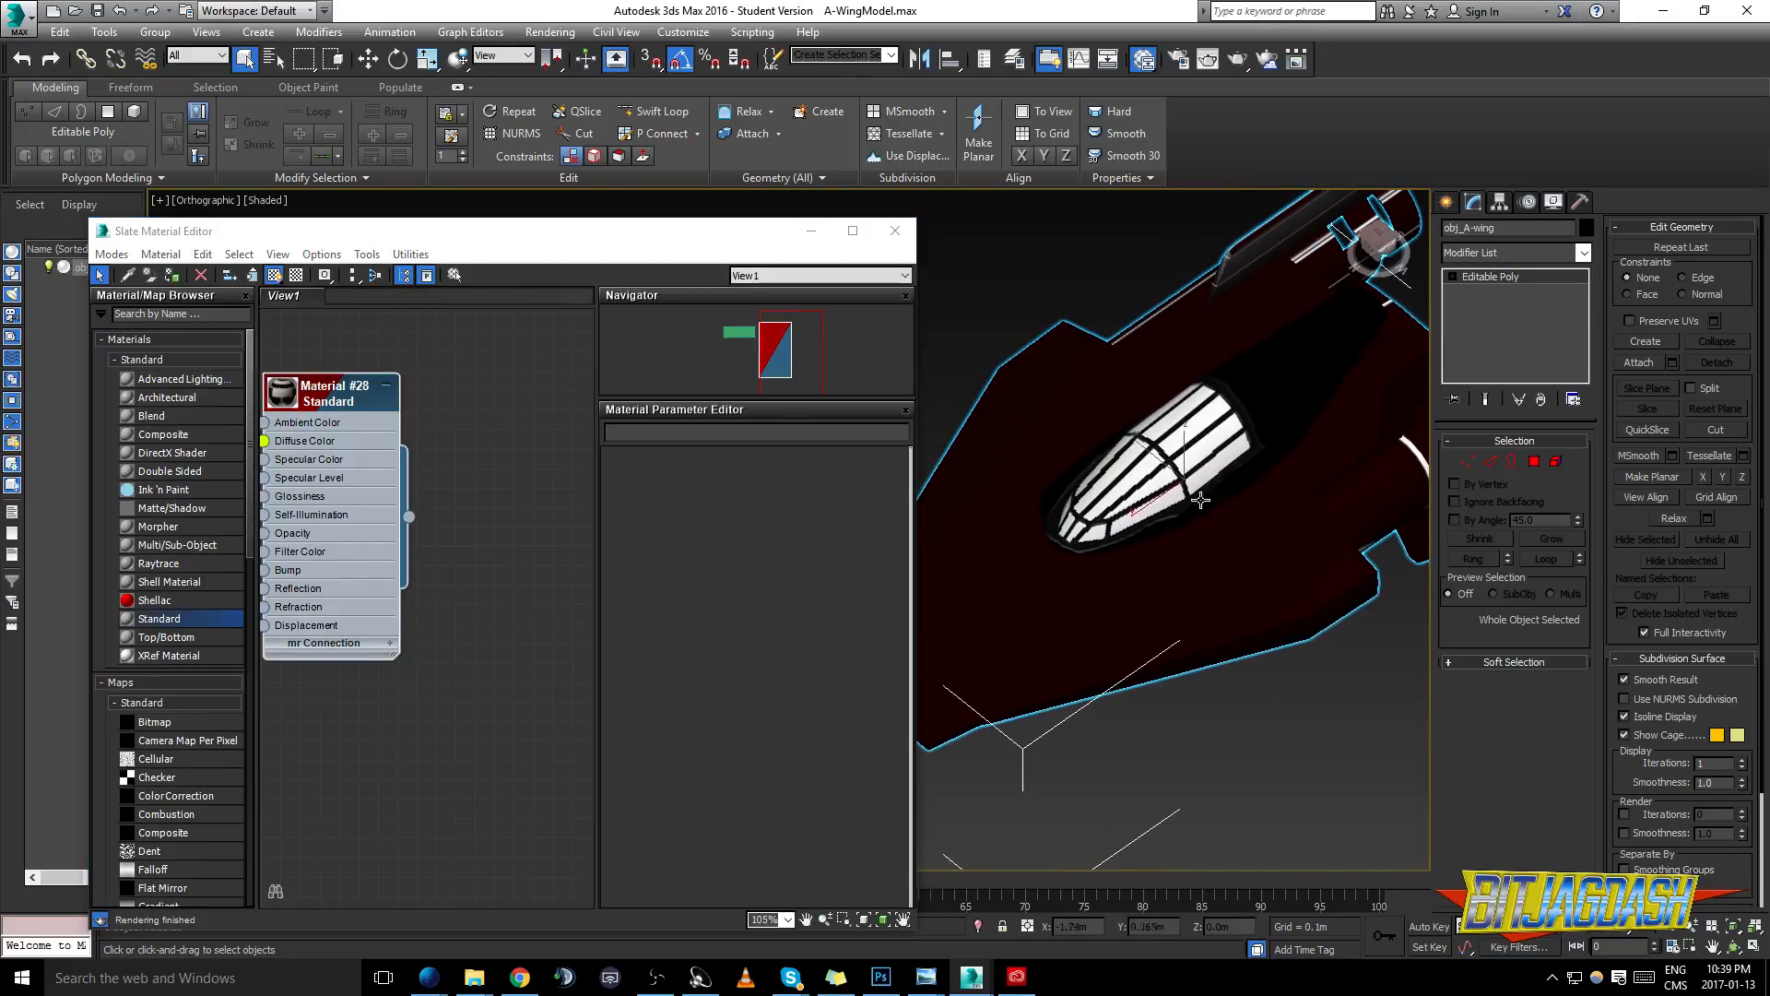
- Duplicate the diffuse bitmap node and connect the copy to the material's Opacity
drag(405, 461, 529, 428)
mouse_move(333, 389)
mouse_down()
mouse_move(415, 388)
mouse_move(358, 527)
mouse_move(334, 517)
mouse_up()
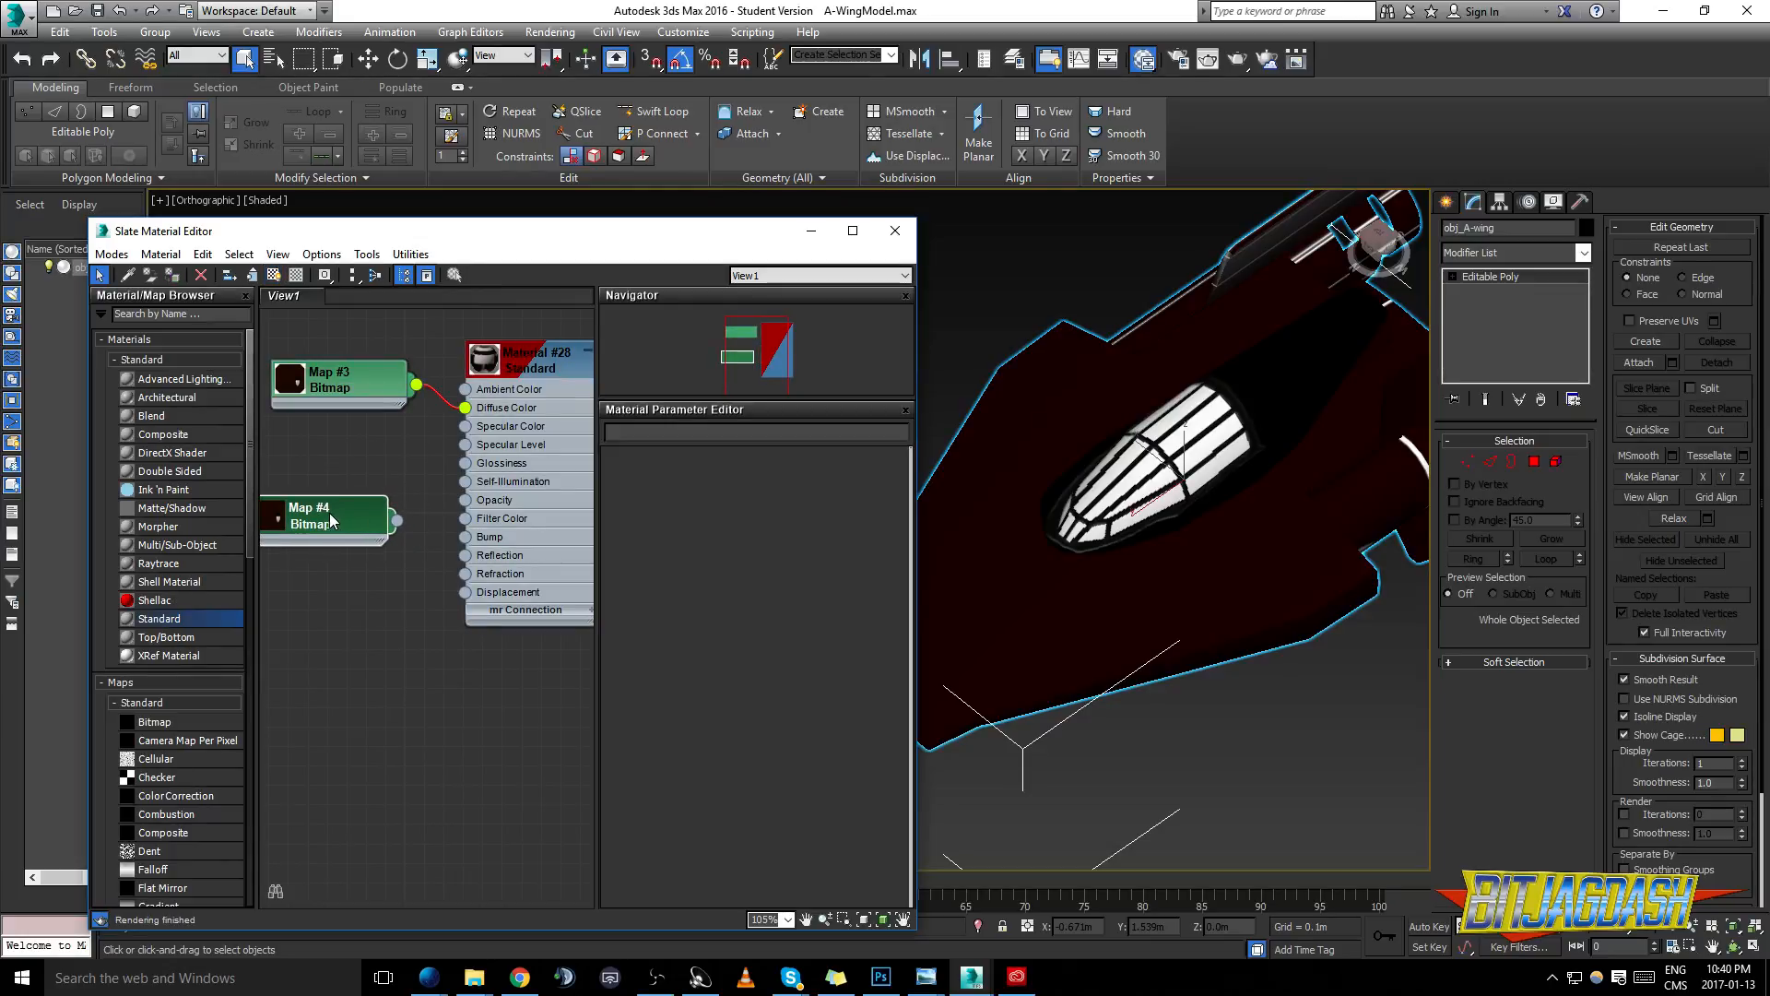
drag(396, 522, 465, 500)
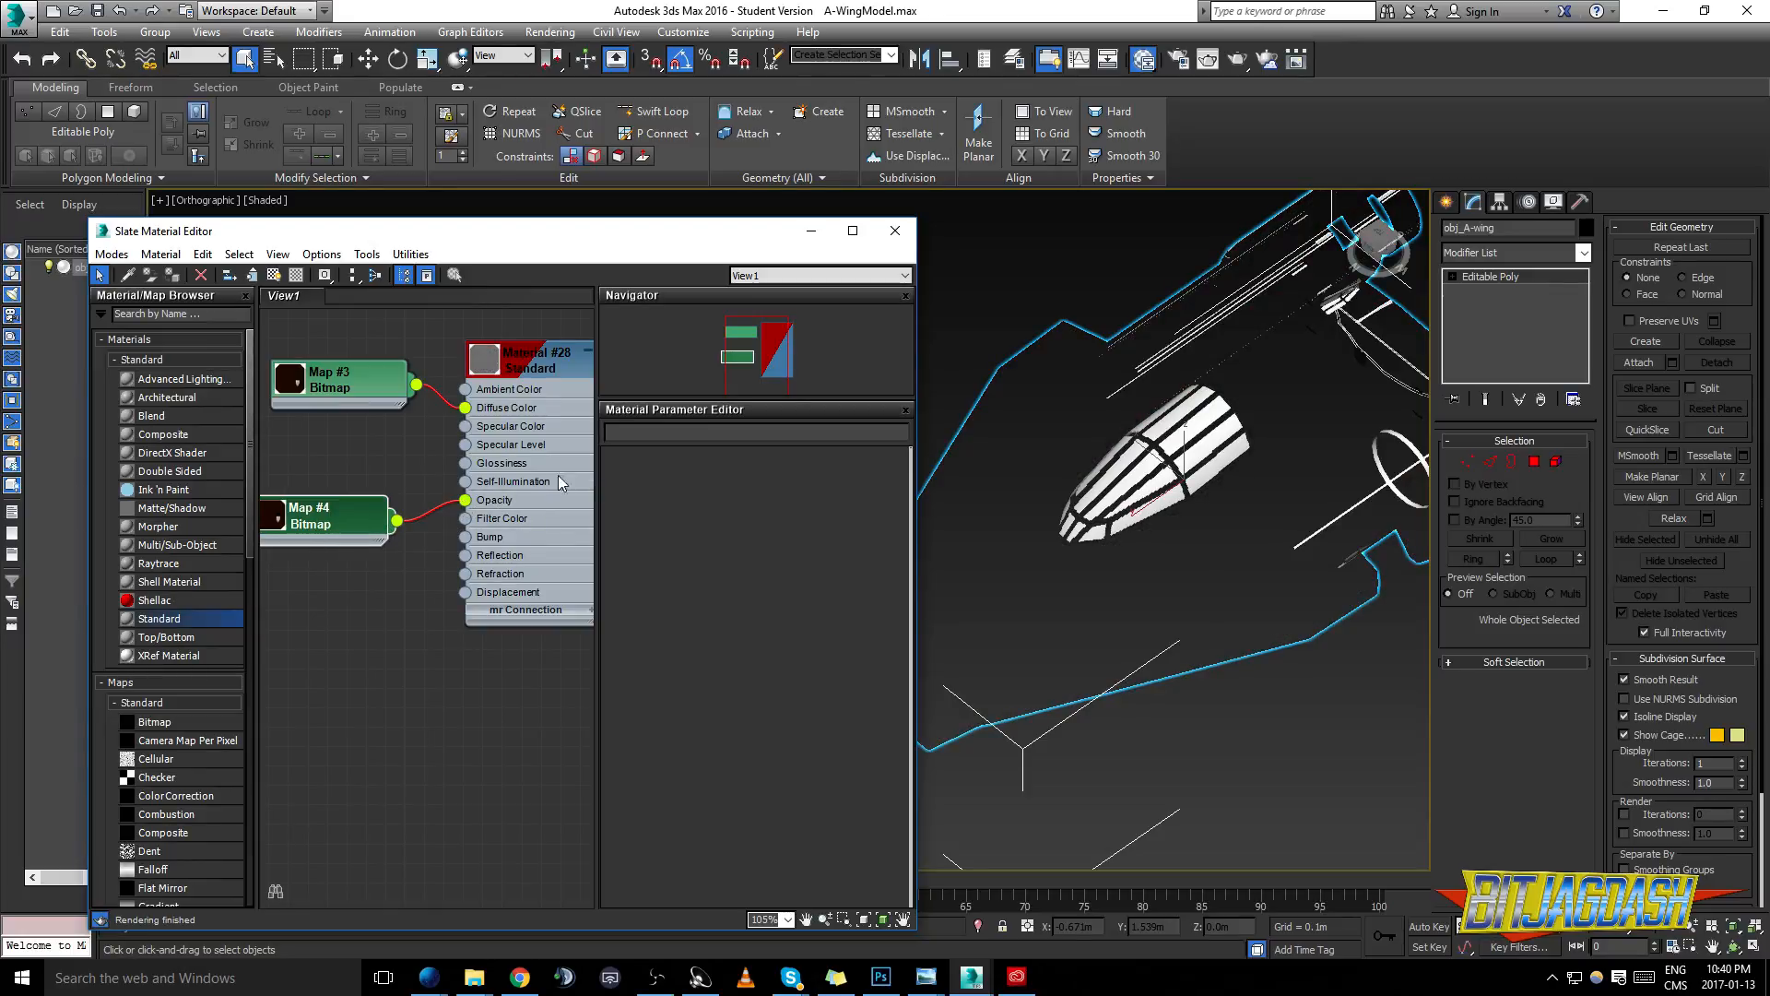
- Set the opacity bitmap's Mono Channel Output to Alpha and check the canopy glass on the model
double_click(333, 518)
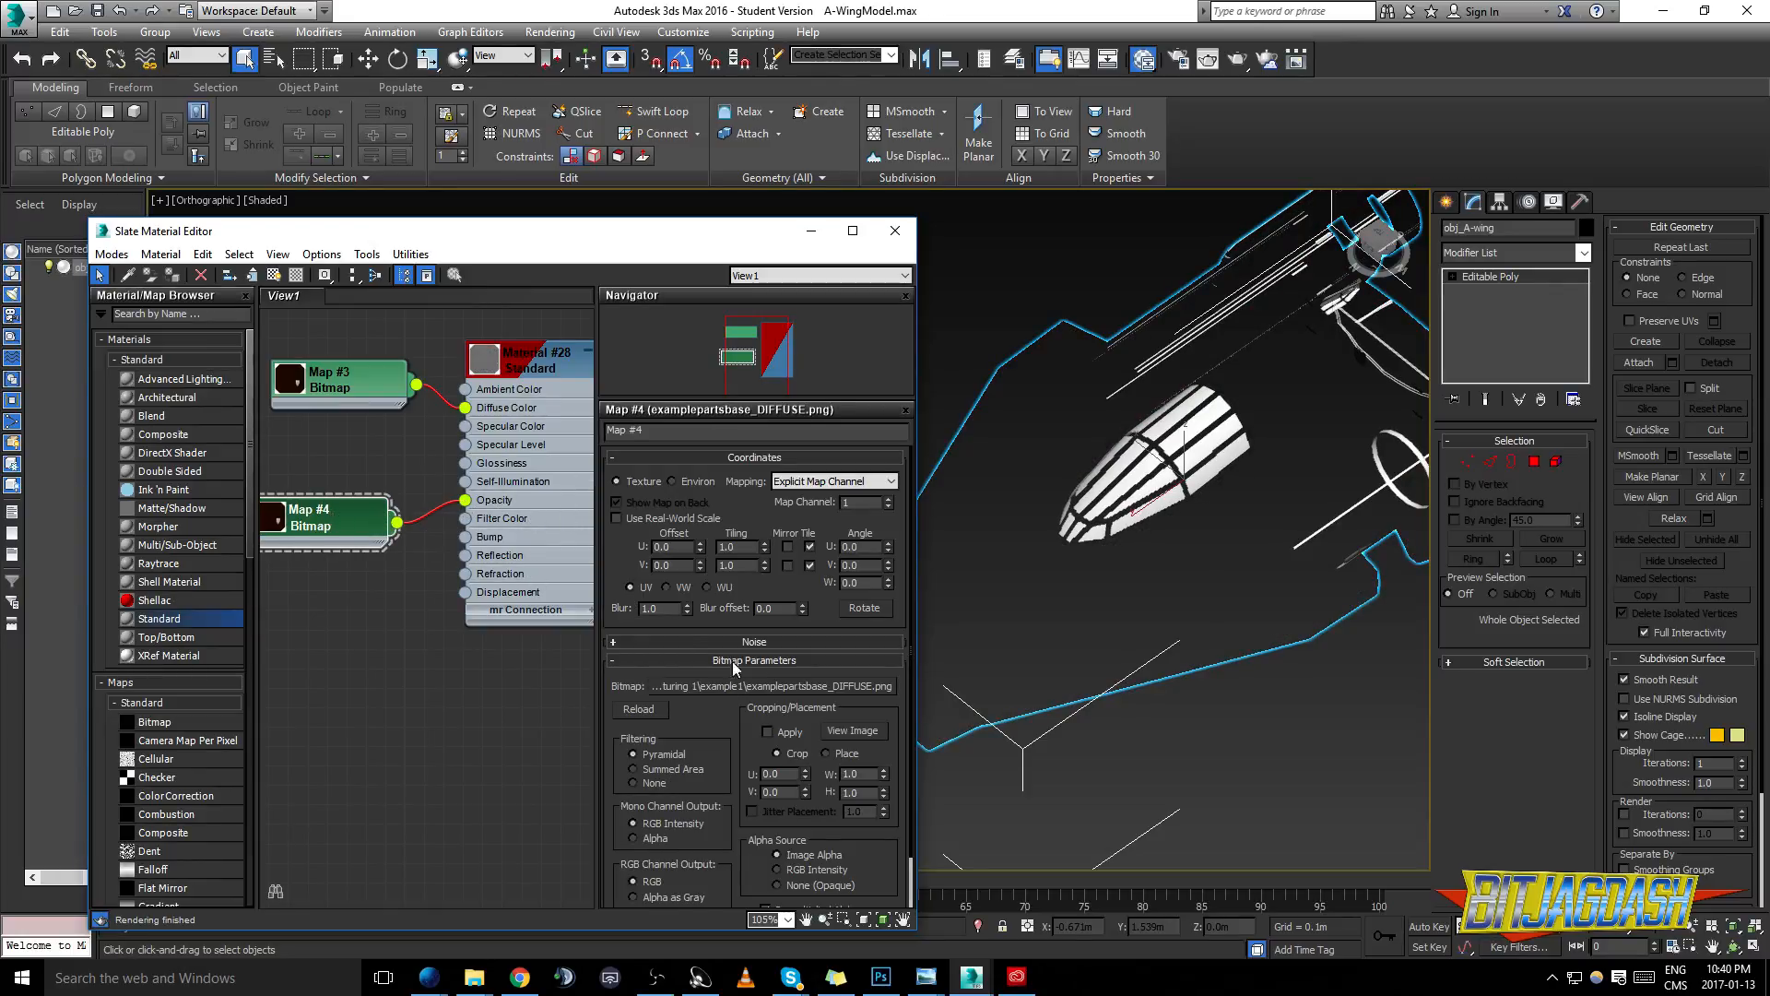
click(640, 839)
drag(1238, 518, 1188, 468)
scroll(1188, 468, up, 4)
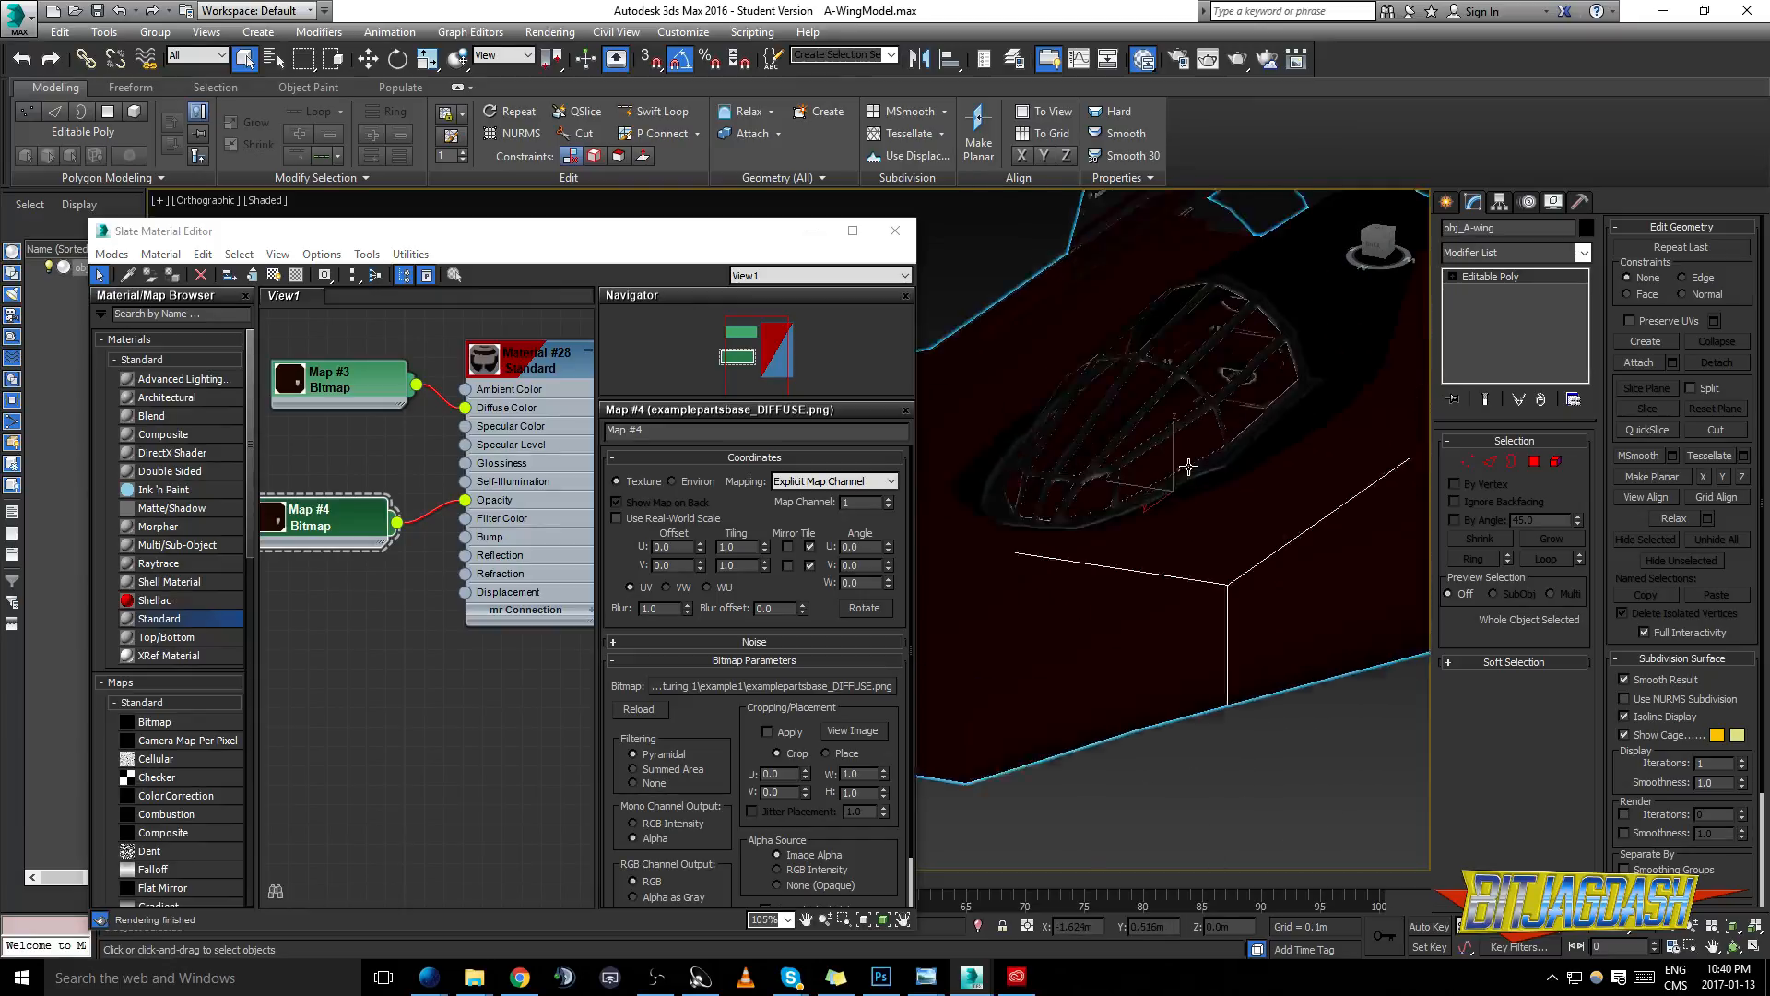
- Test-render a close-up of the canopy frame and close the rendered image
scroll(1188, 467, up, 5)
key(shift+q)
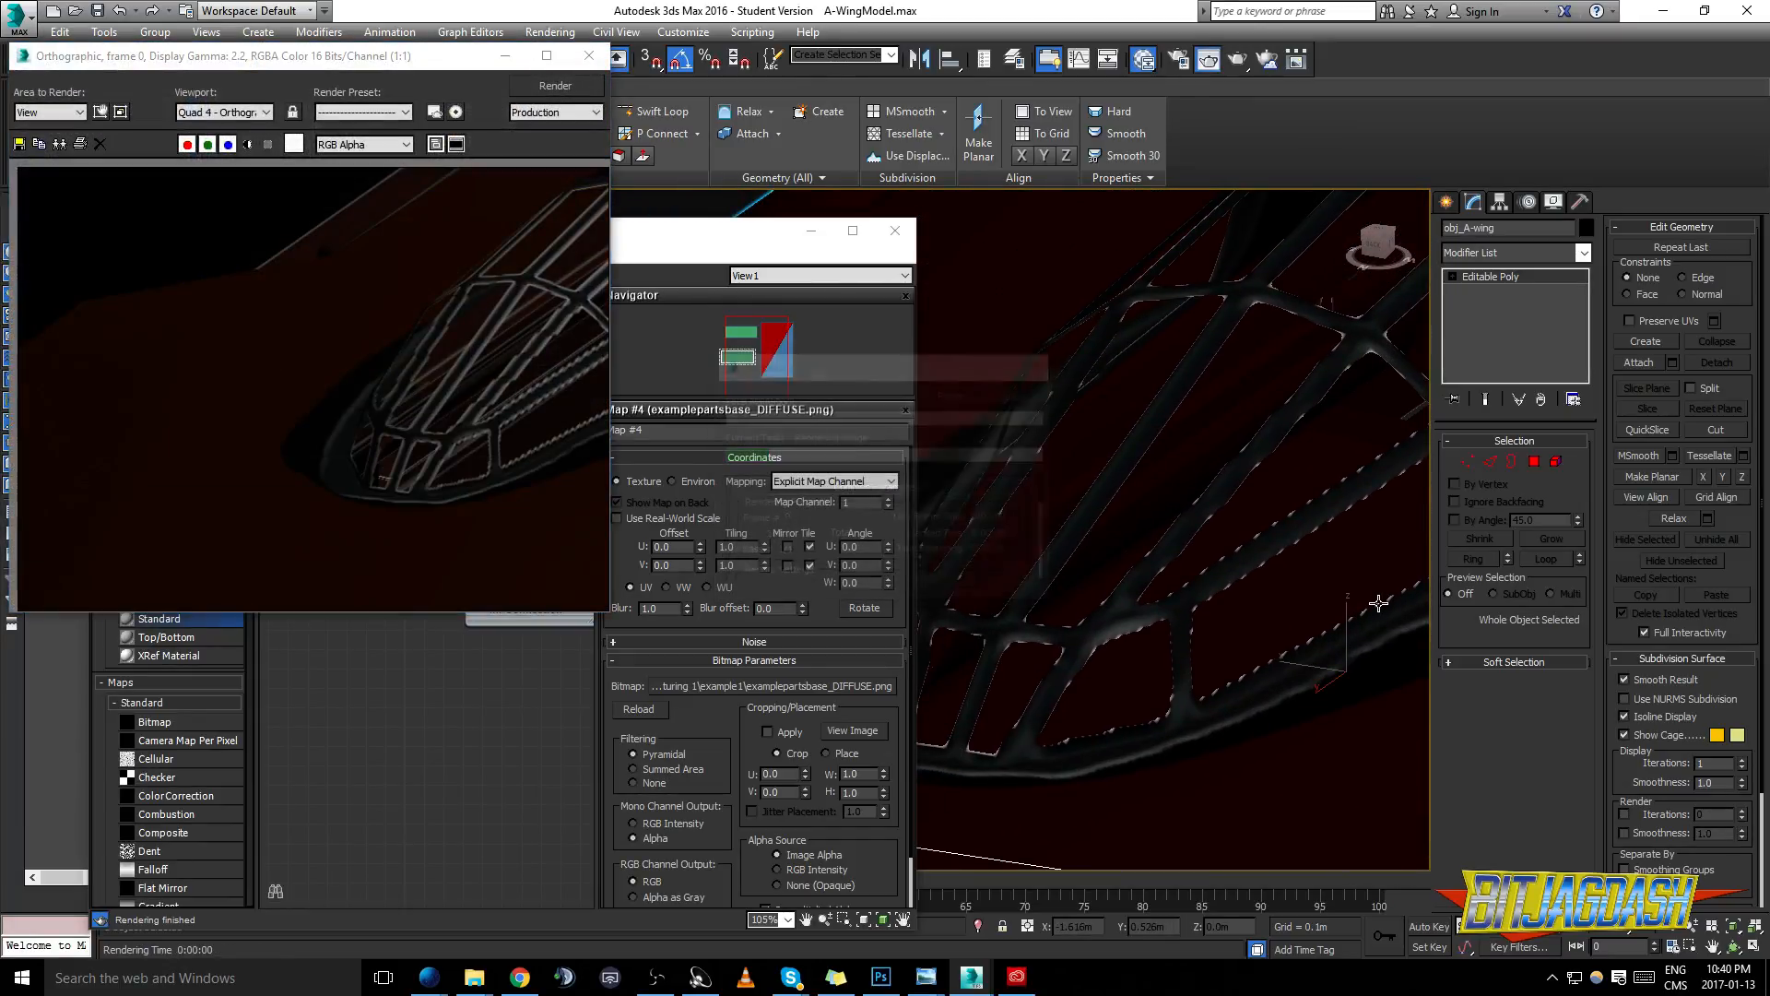
click(589, 55)
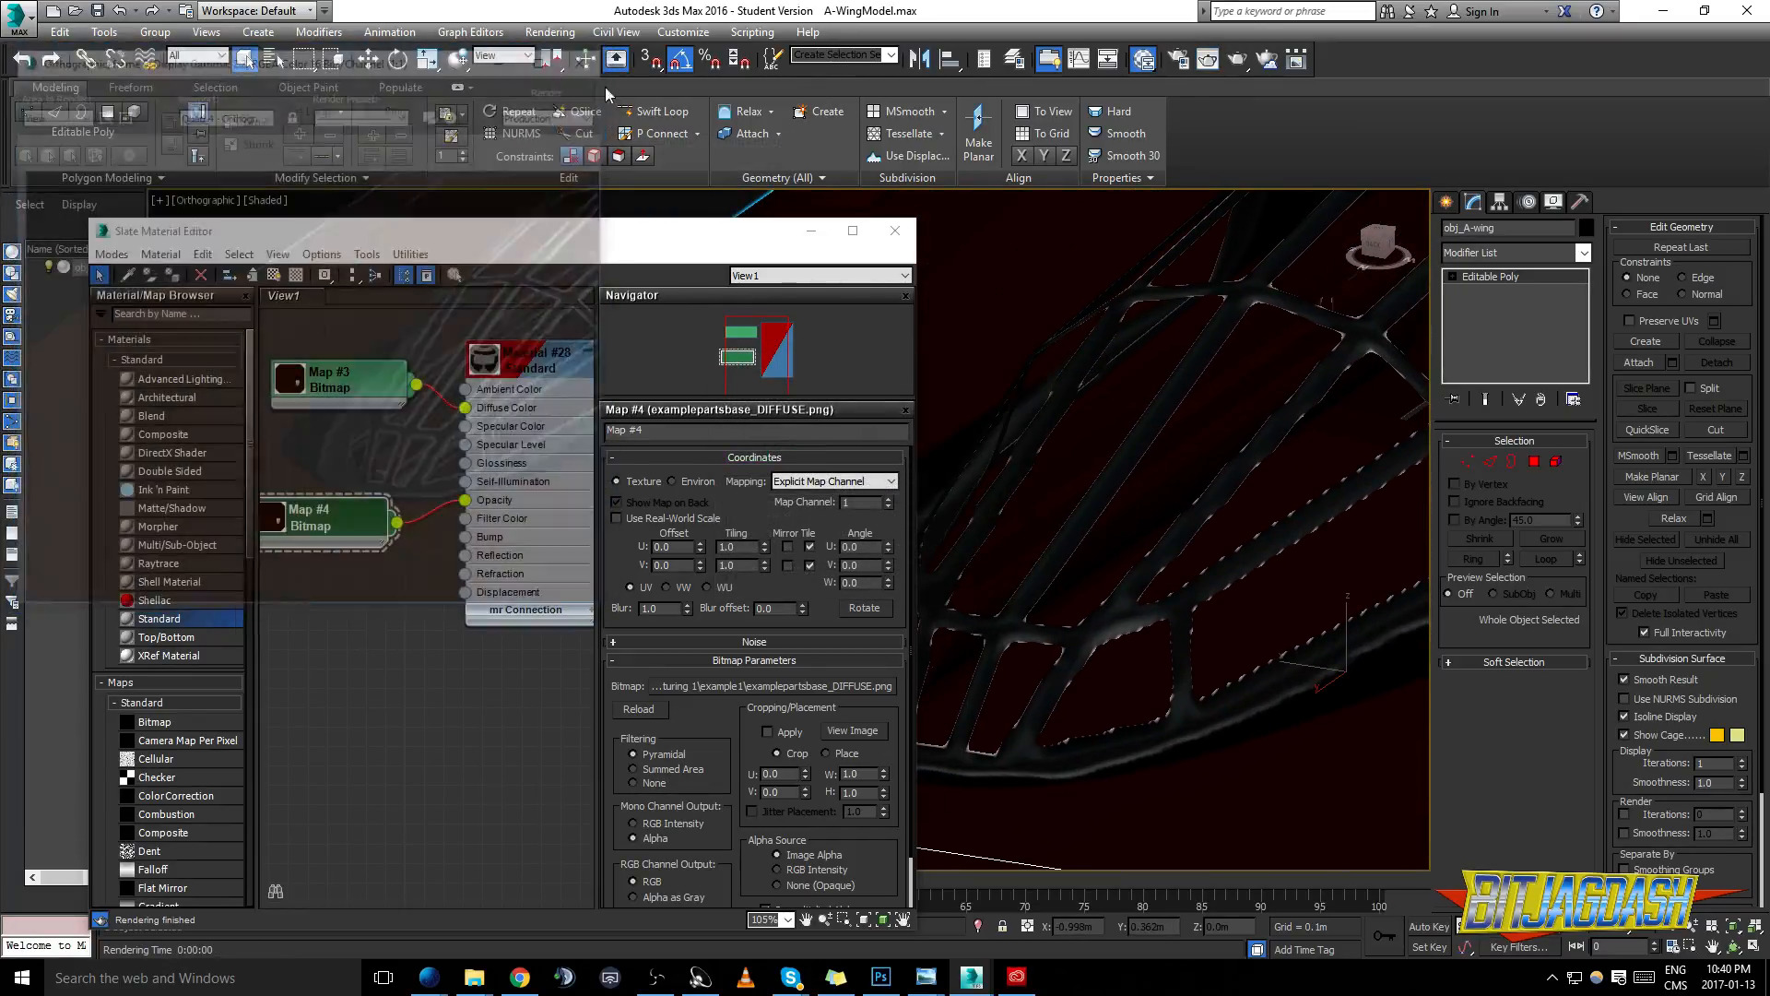
drag(1289, 510, 1160, 473)
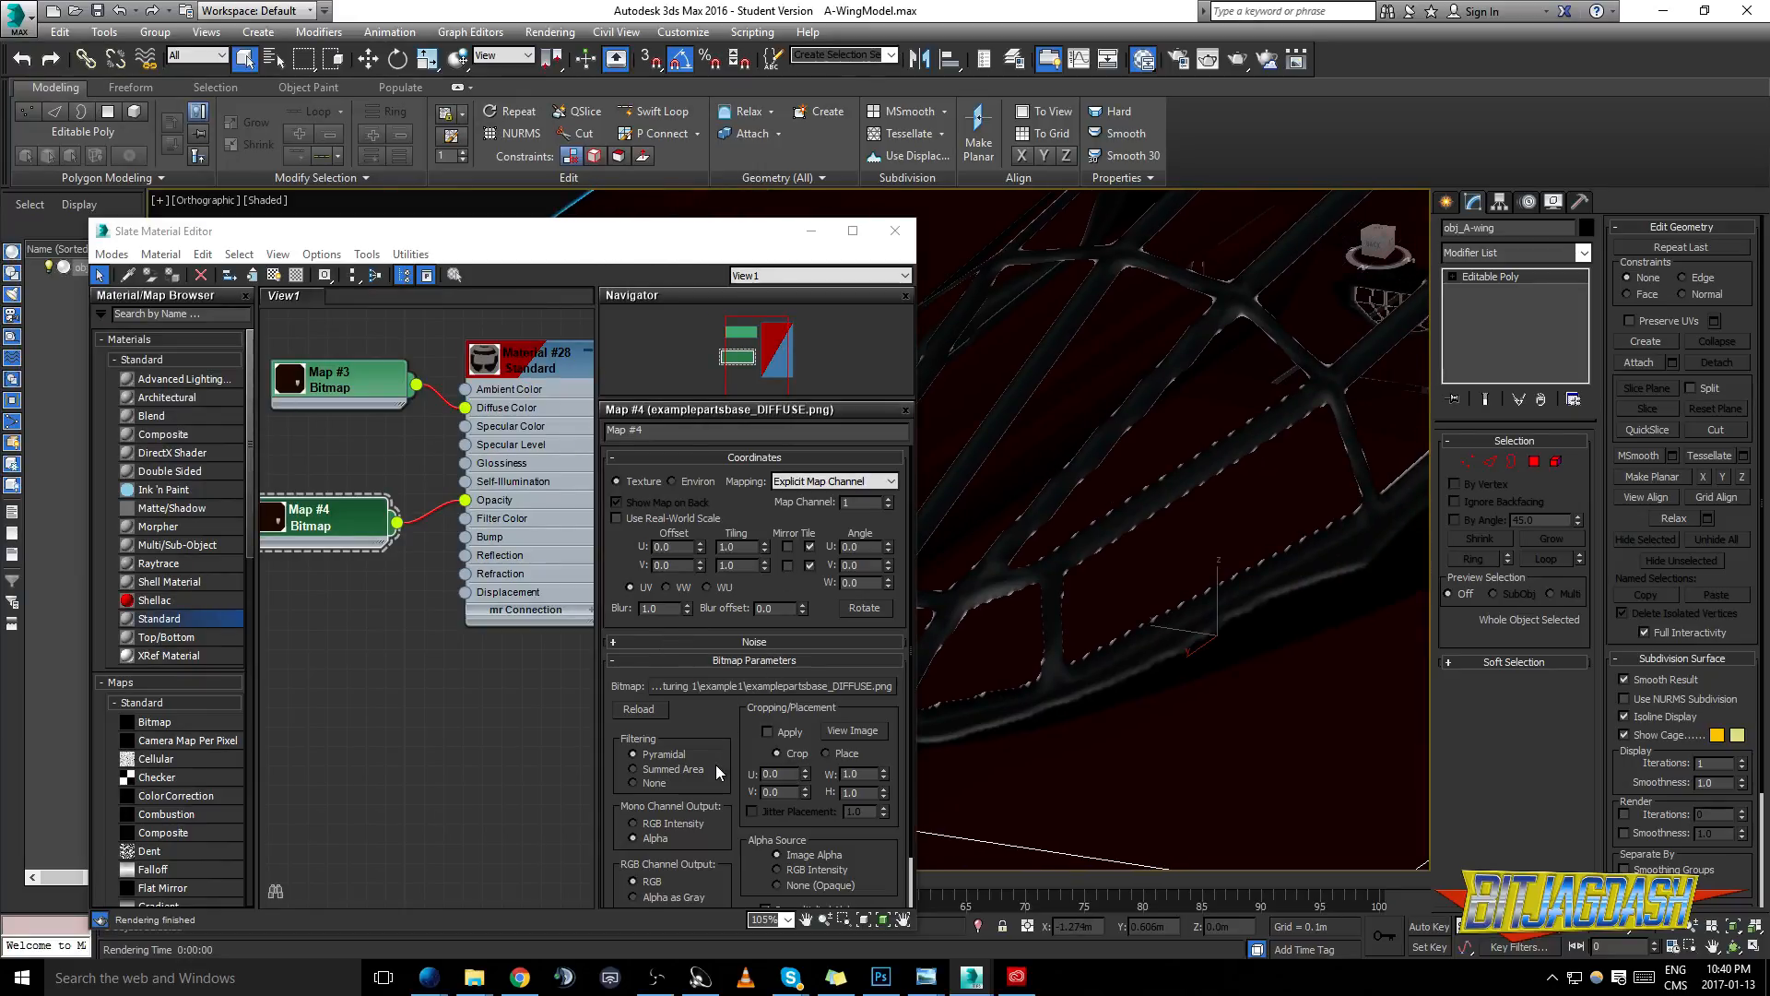
- Try a crop width of 0.1 on the opacity bitmap with a test render, and restore the width to 1.0
drag(817, 791, 819, 733)
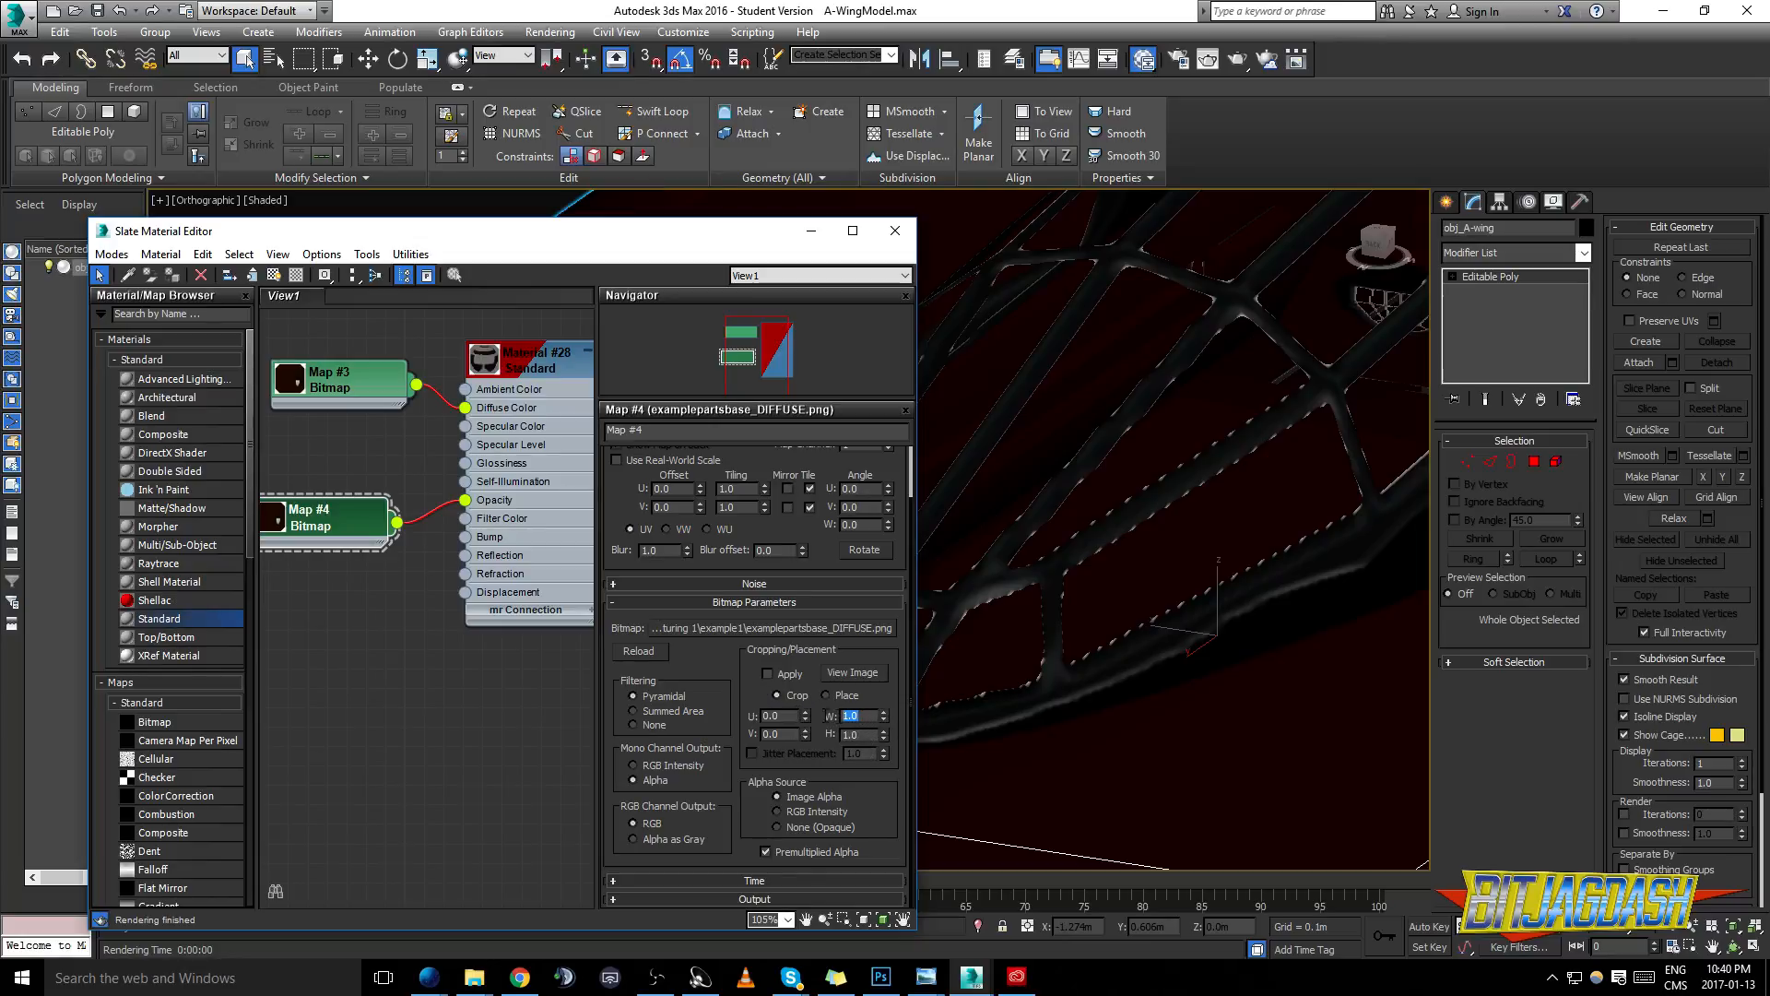
text(0.1)
key(Return)
key(shift+q)
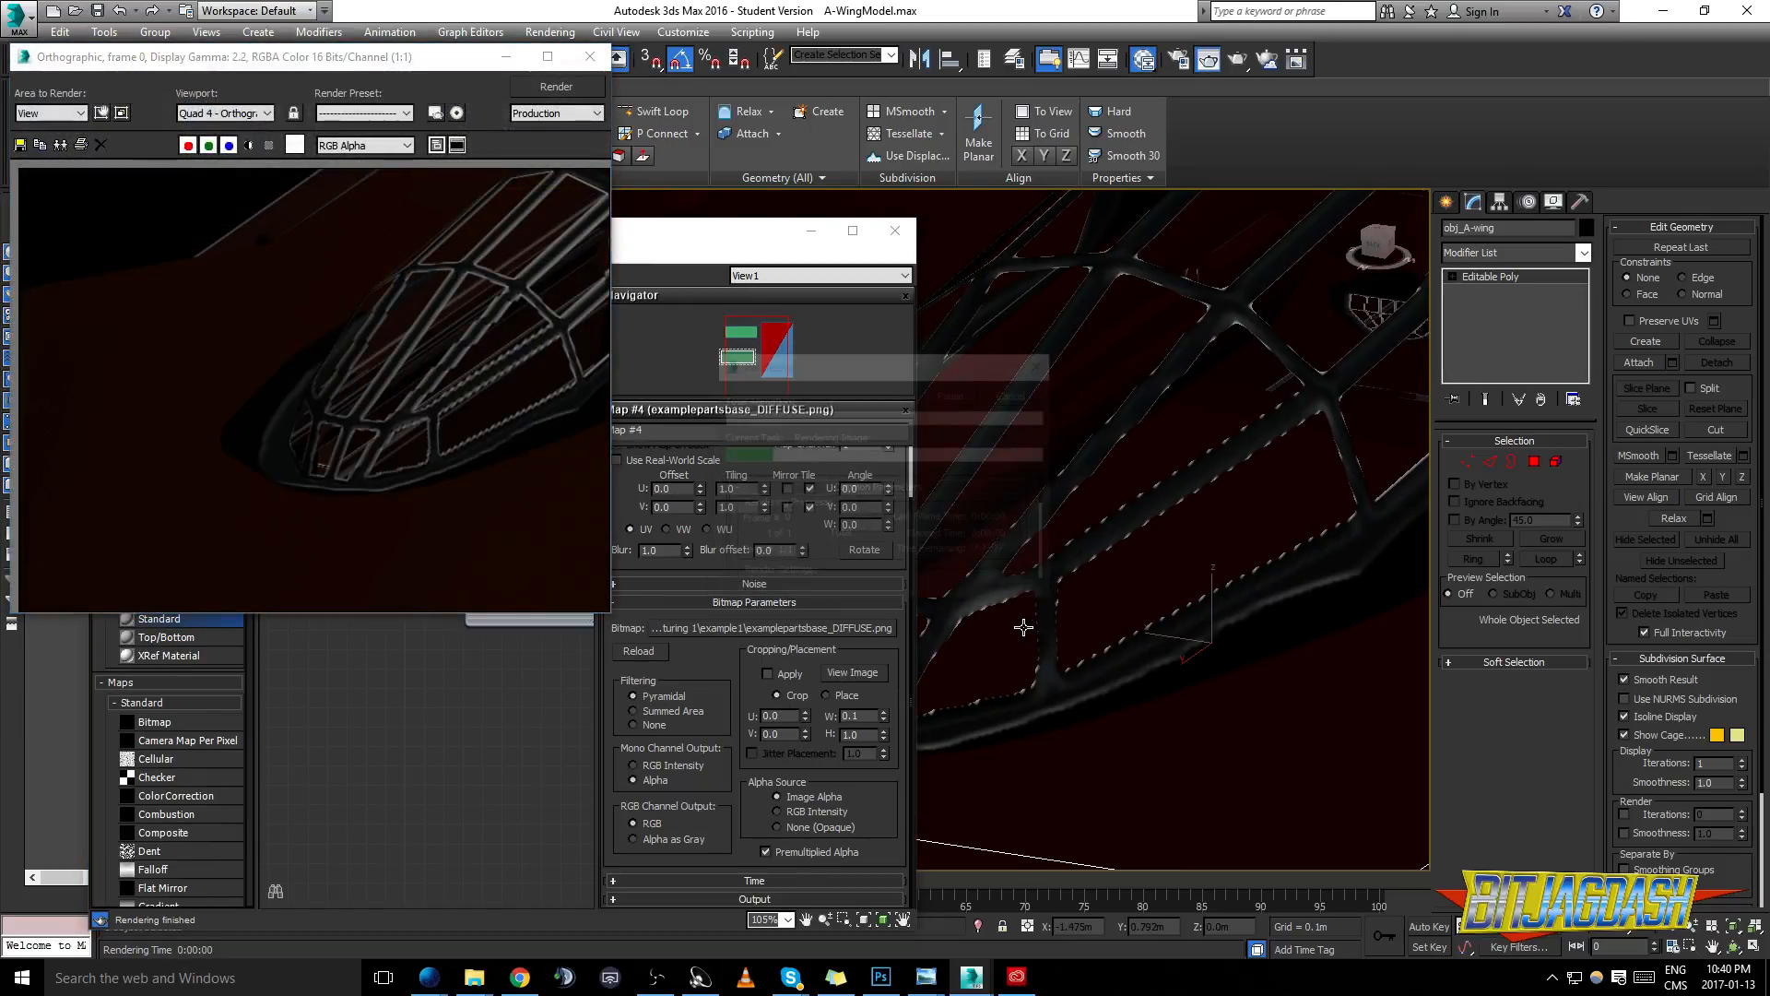
key(Escape)
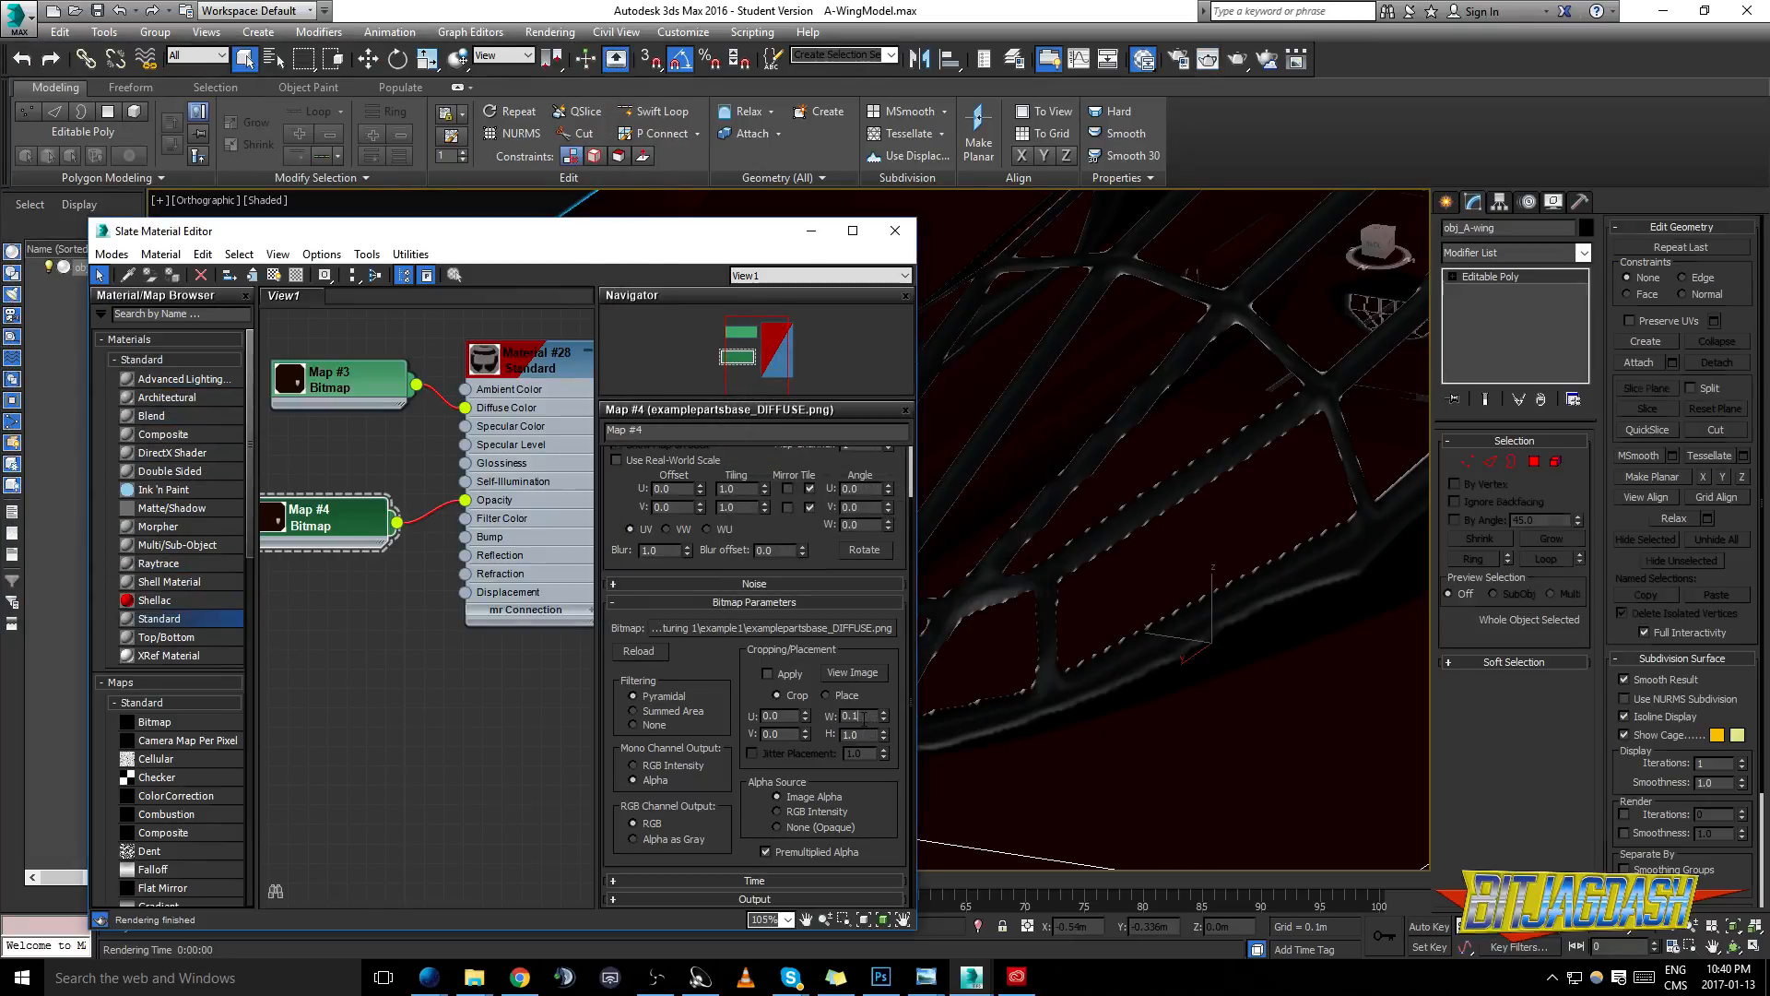
text(1)
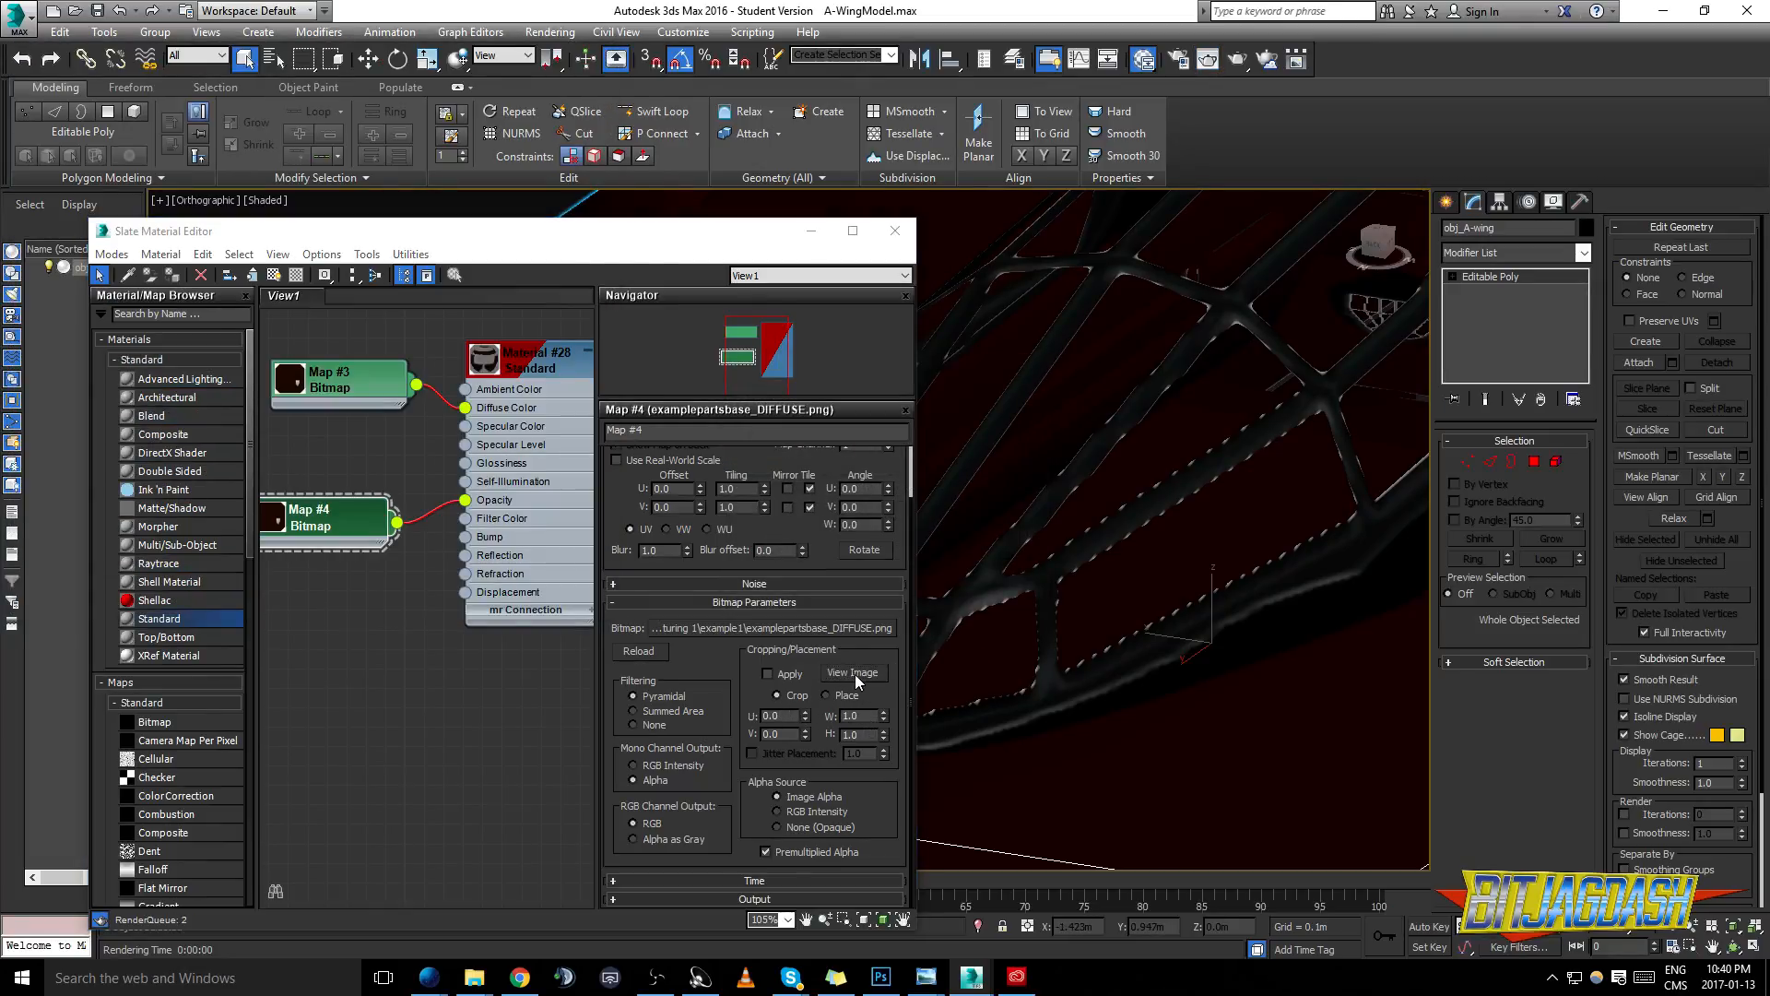
- Render the canopy close-up again with the full crop width and close the rendered image
click(852, 672)
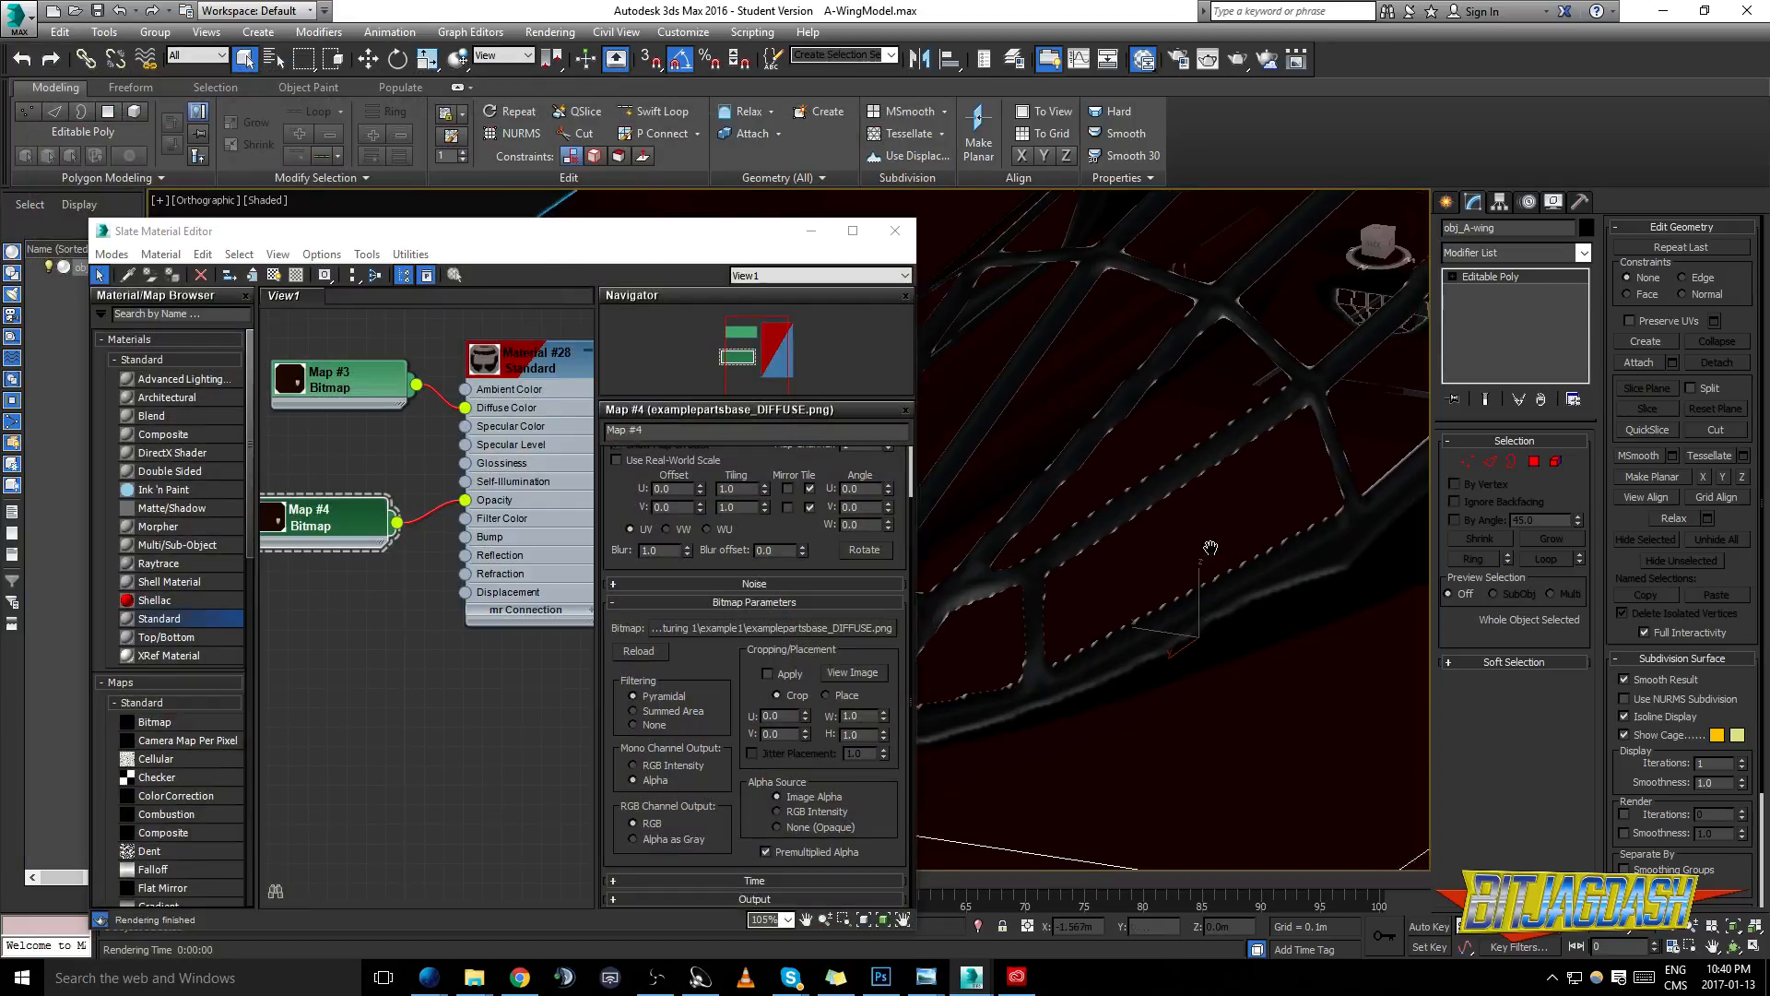
key(shift+q)
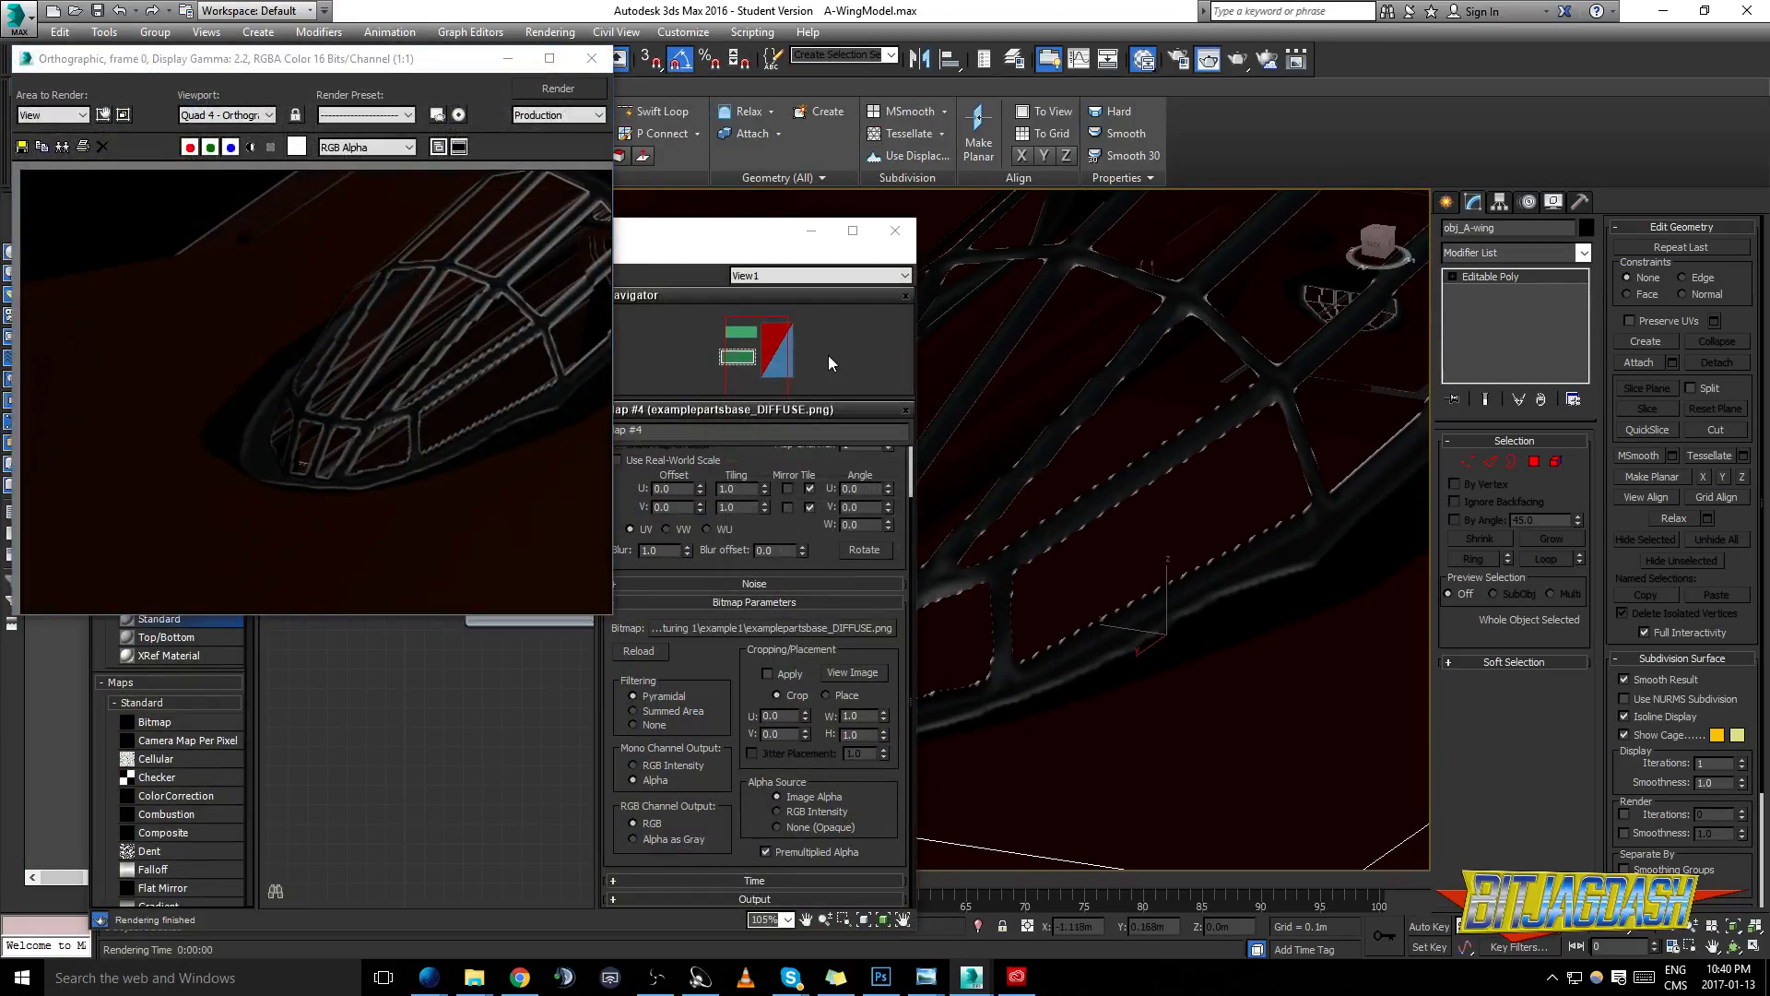
key(Escape)
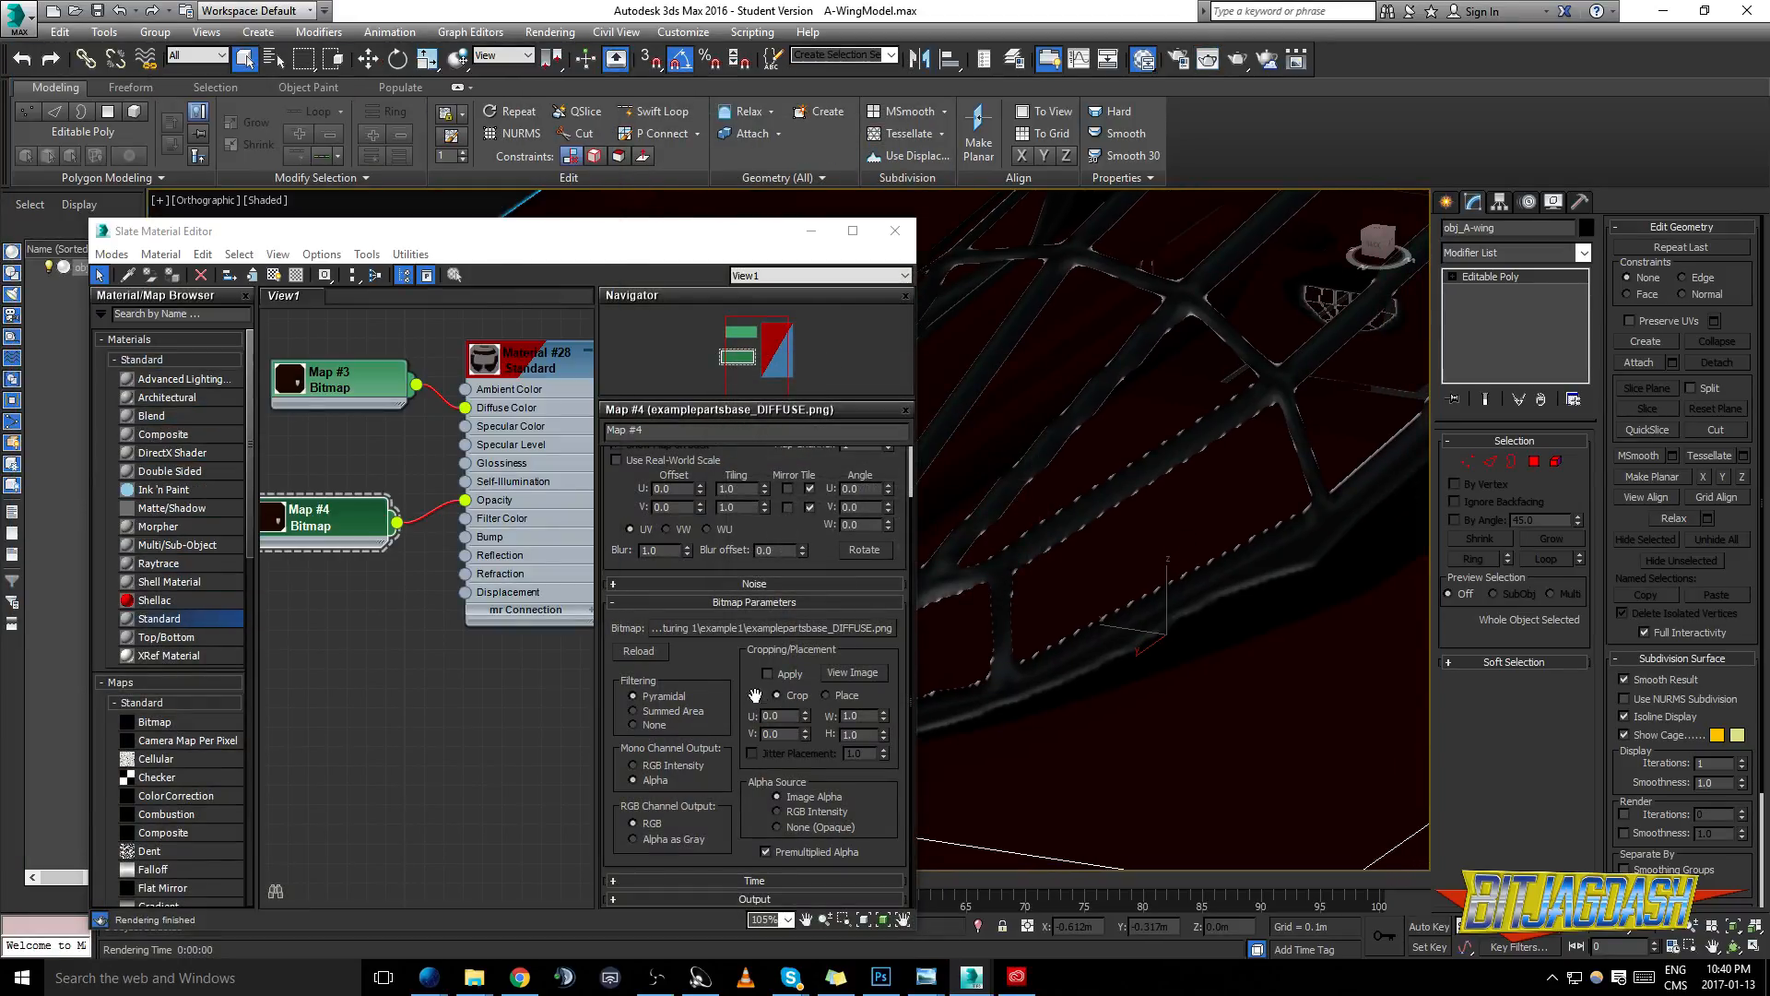
- Duplicate the bitmap node once more and connect the new copy to the material's Bump
scroll(779, 710, up, 3)
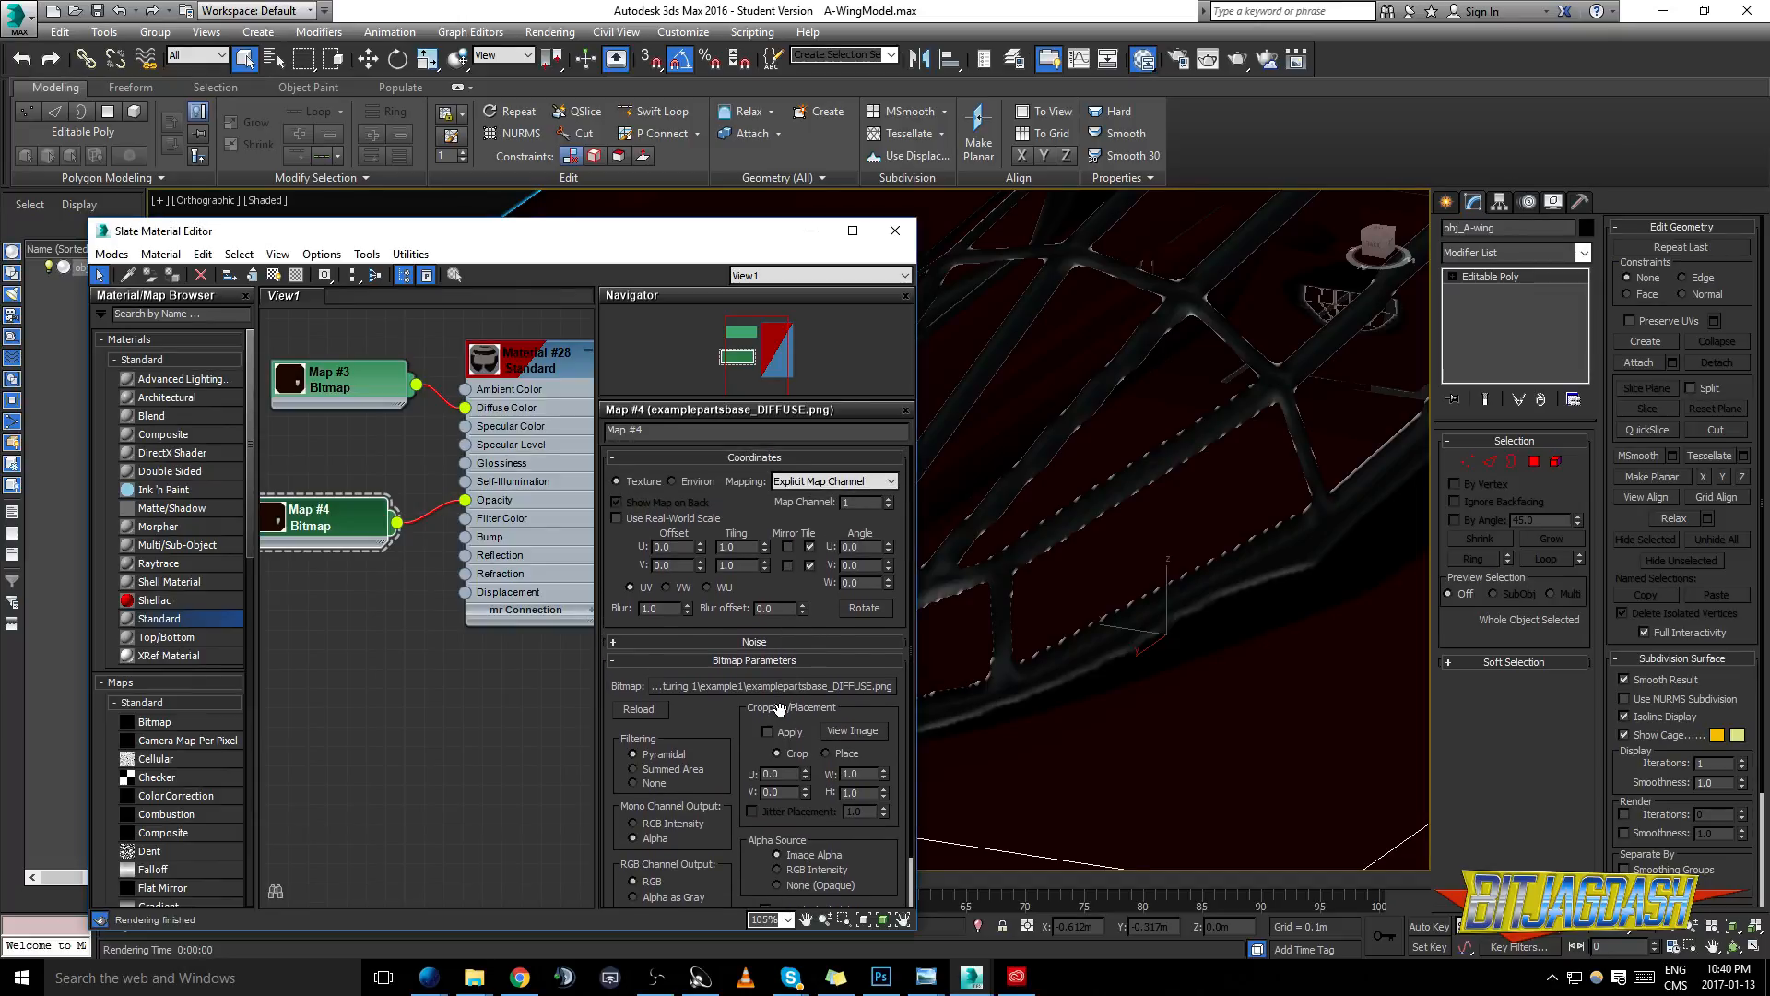
mouse_move(534, 534)
mouse_down()
mouse_move(524, 566)
mouse_move(458, 574)
mouse_move(522, 581)
mouse_move(491, 562)
mouse_up()
drag(390, 537, 513, 557)
drag(1098, 586, 1148, 591)
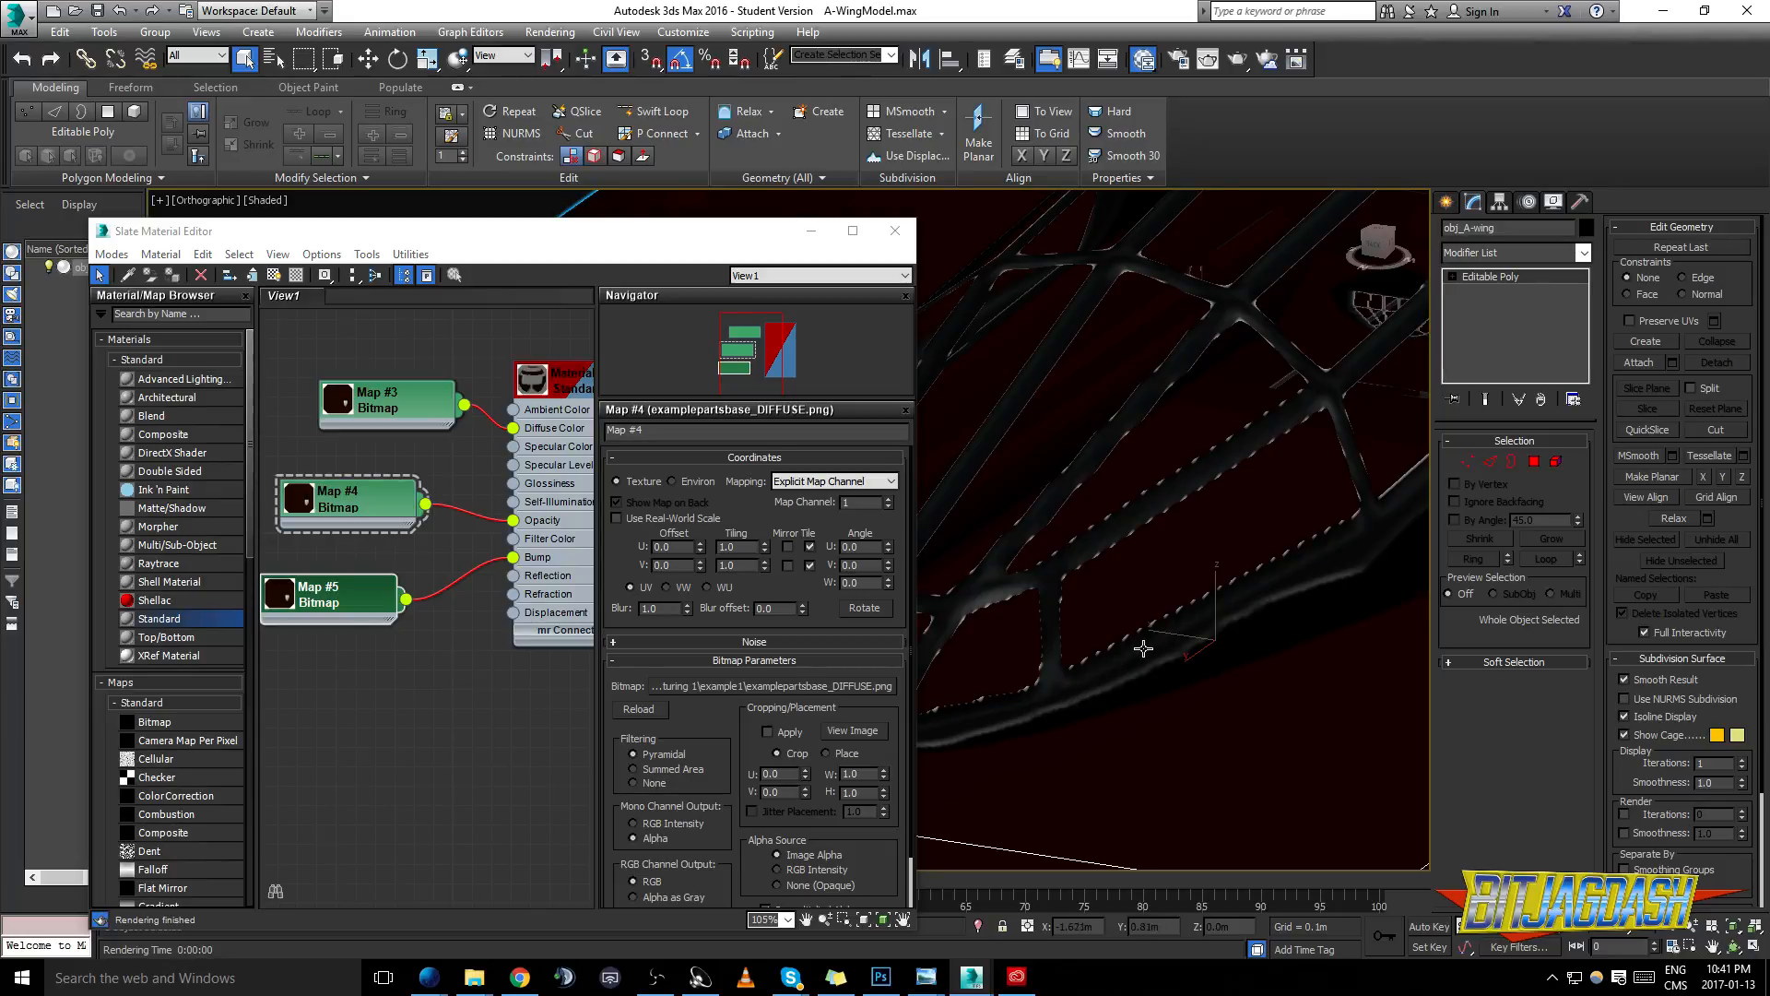
- Test-render the canopy close-up with the bump map connected
click(880, 976)
key(alt+Tab)
key(shift+q)
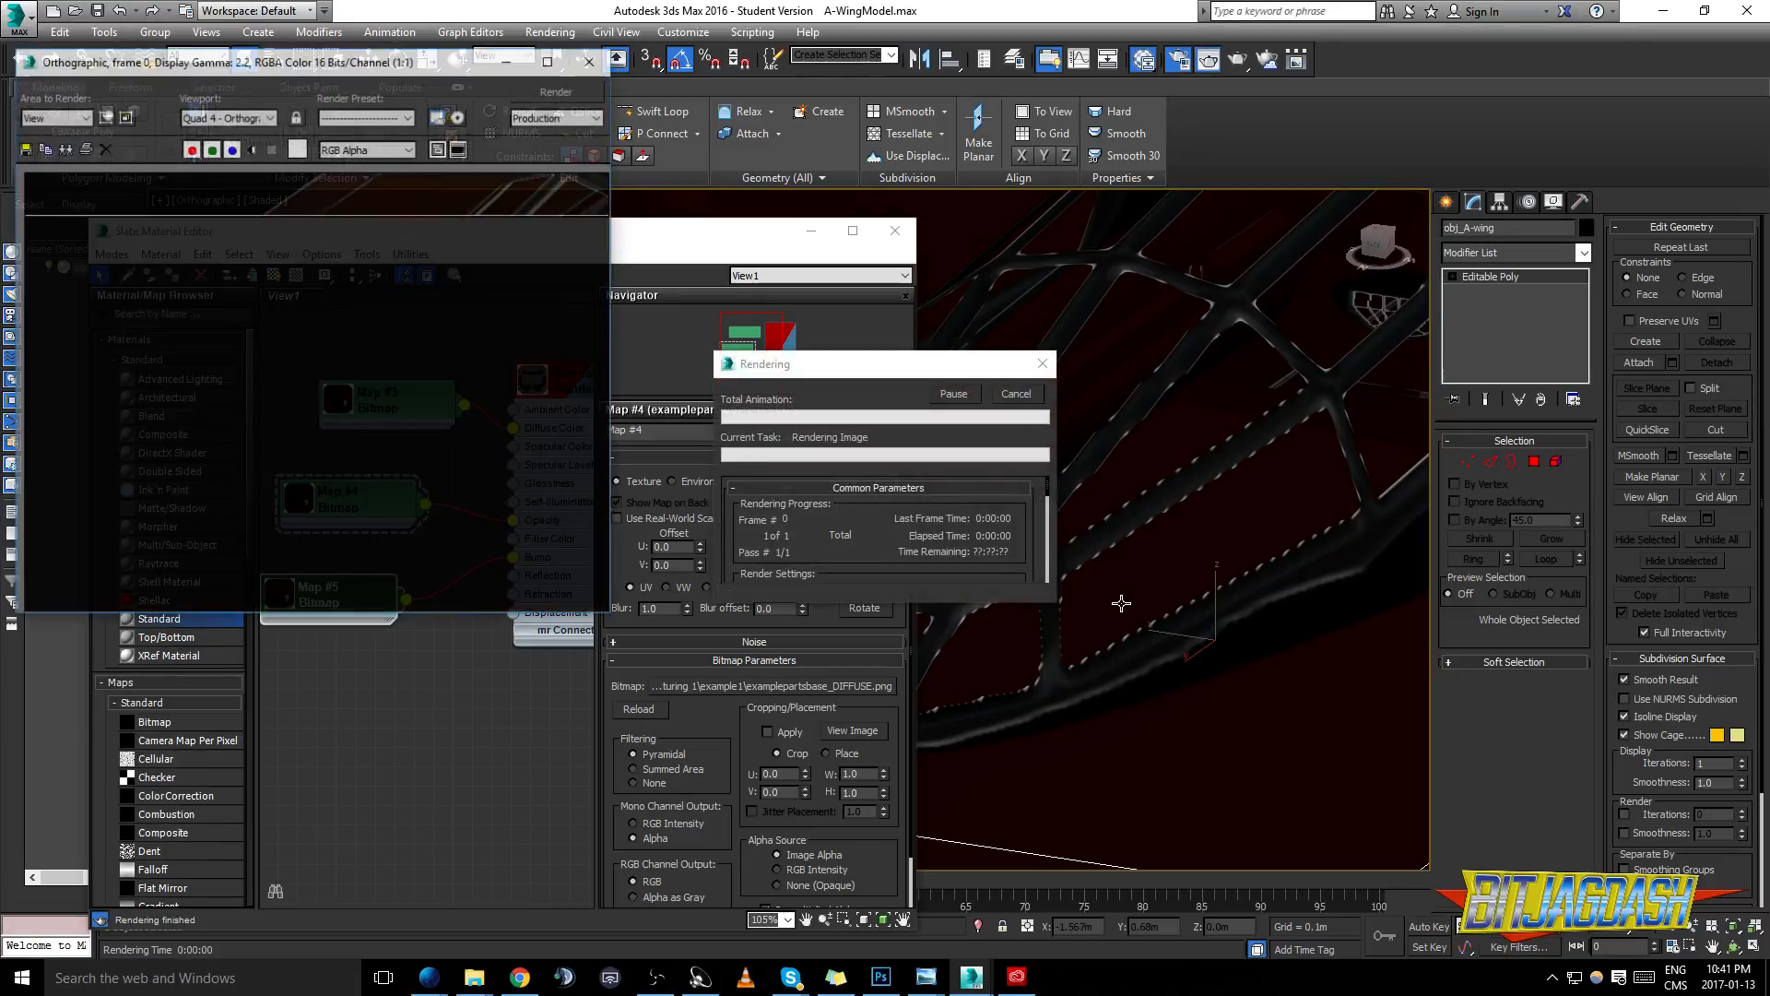
- Close the rendered image and switch the viewport to a perspective view framing the A-wing's canopy
click(591, 62)
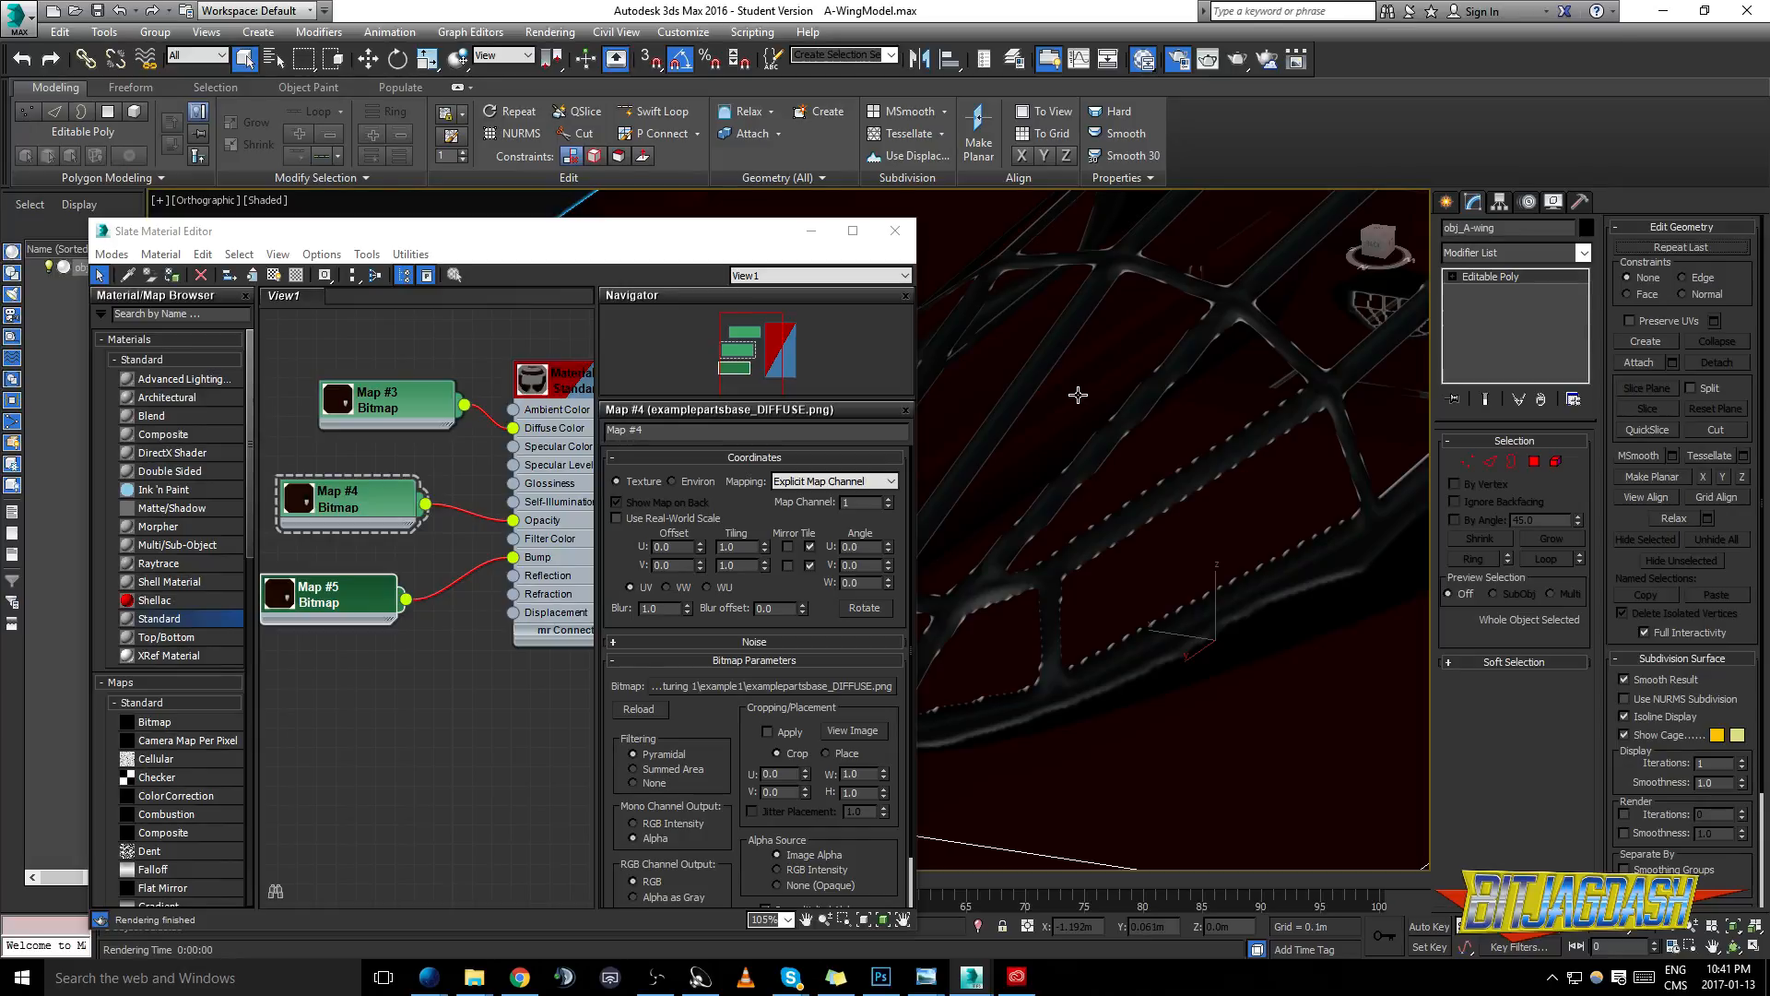
key(p)
scroll(1079, 394, down, 5)
drag(1082, 447, 1049, 613)
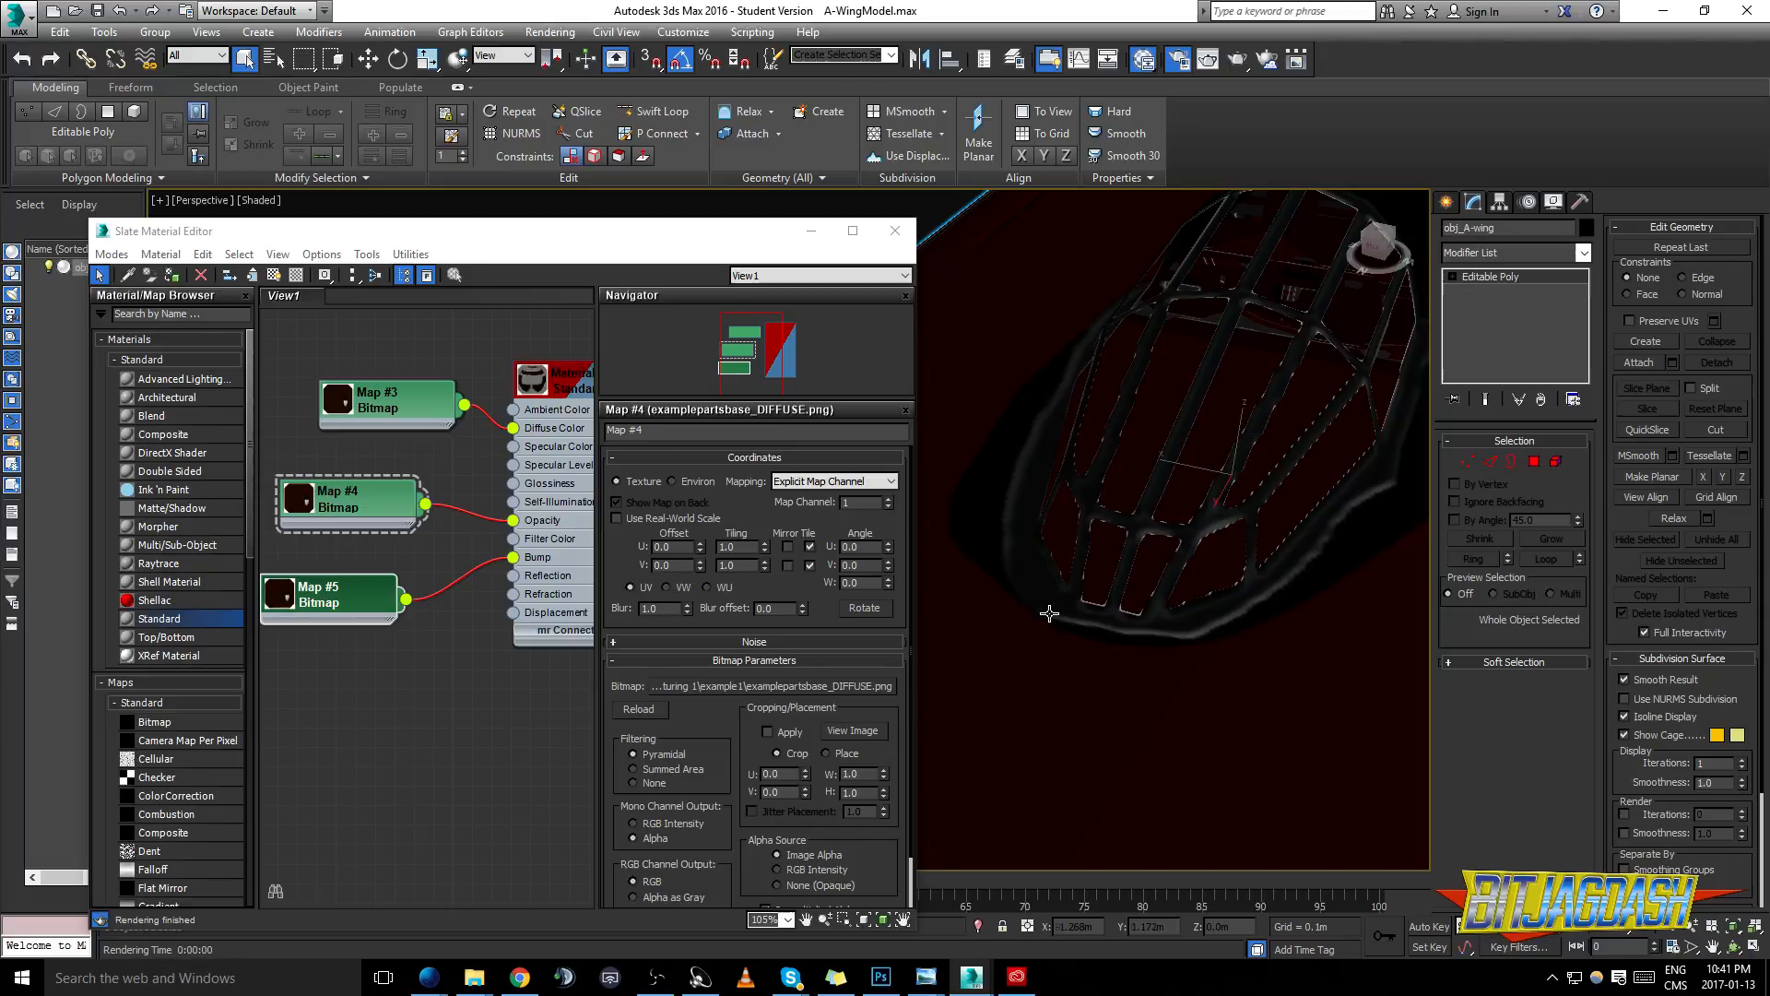
click(196, 197)
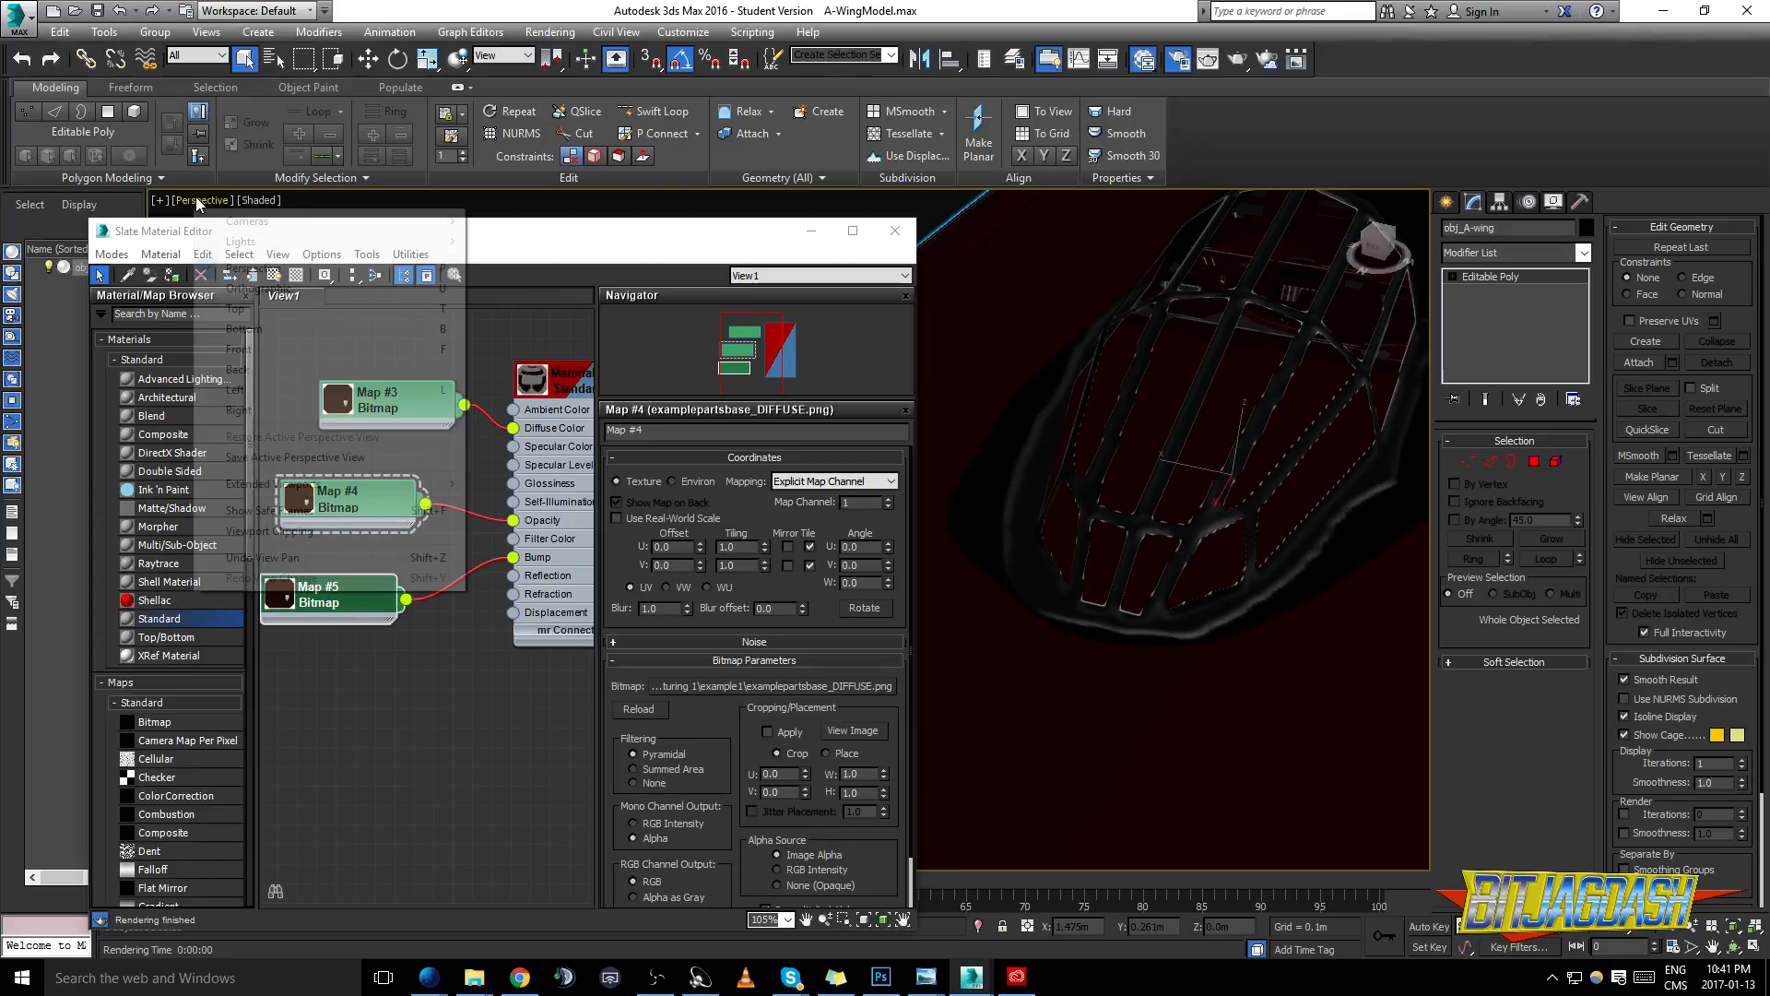
click(158, 200)
click(247, 415)
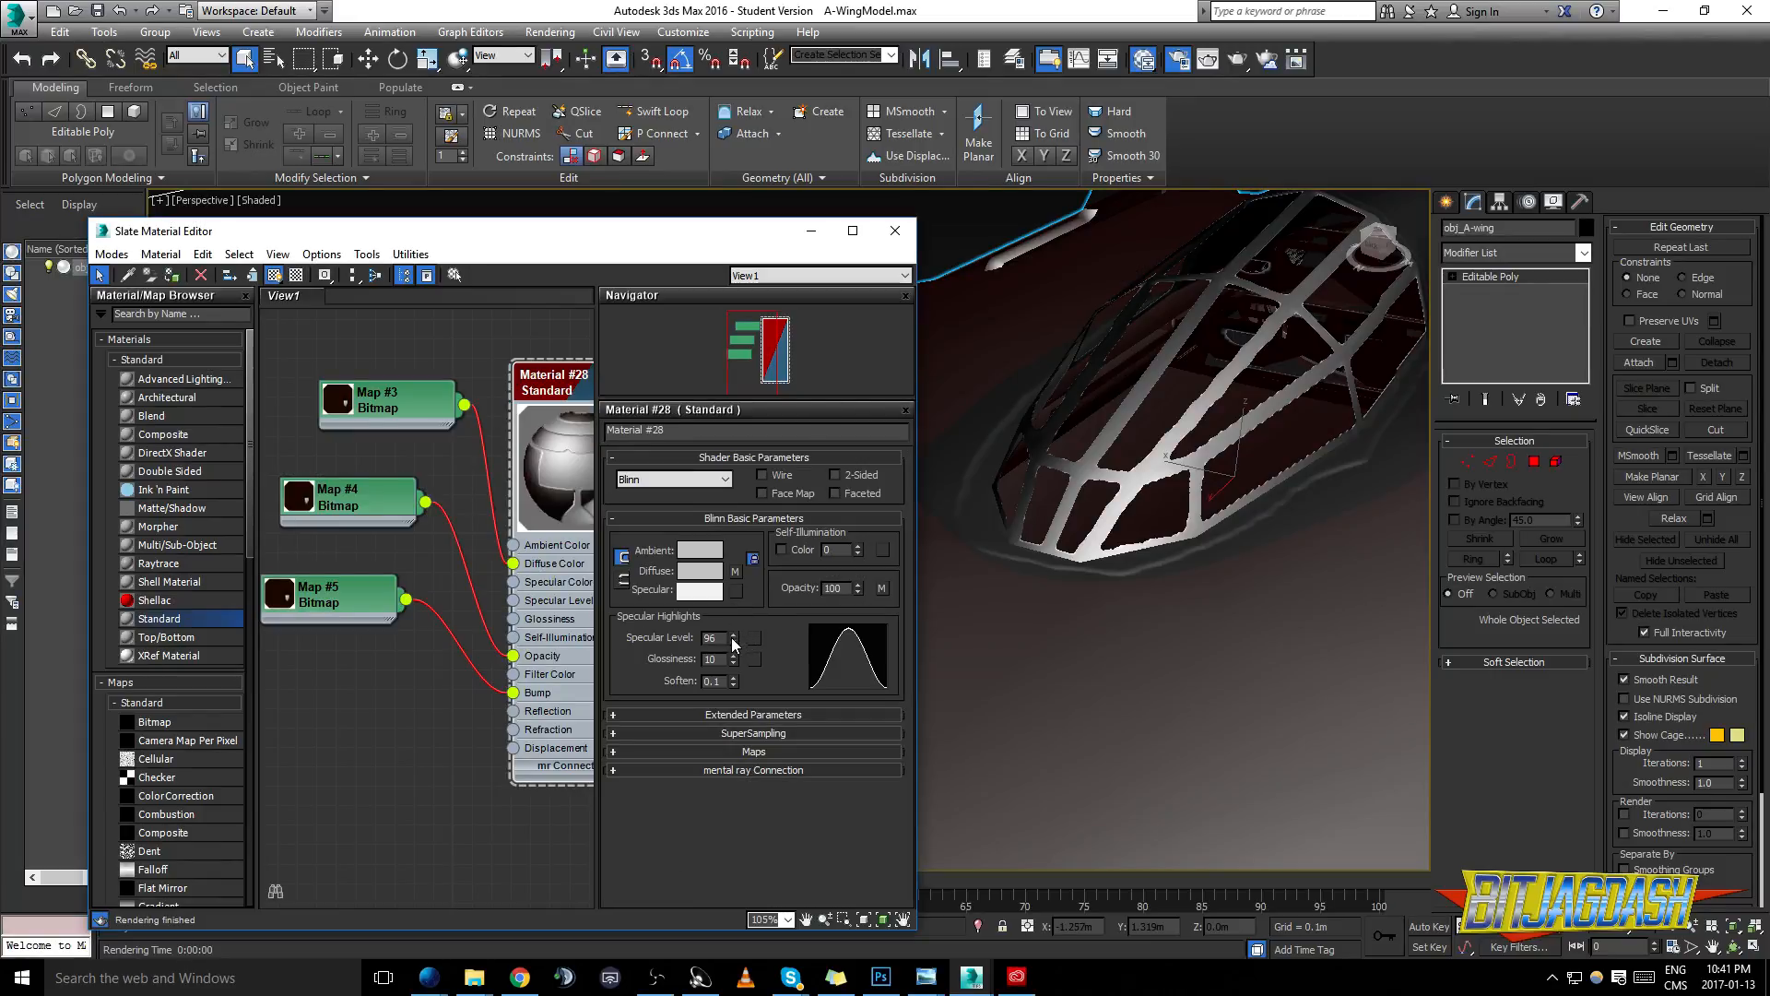
- Raise the A-wing material's Specular Level to 85 and Glossiness to 44, checking the highlights on the canopy
mouse_move(733, 643)
mouse_down()
mouse_move(733, 679)
mouse_move(729, 638)
mouse_up()
drag(1169, 573, 1061, 622)
drag(1061, 622, 1249, 526)
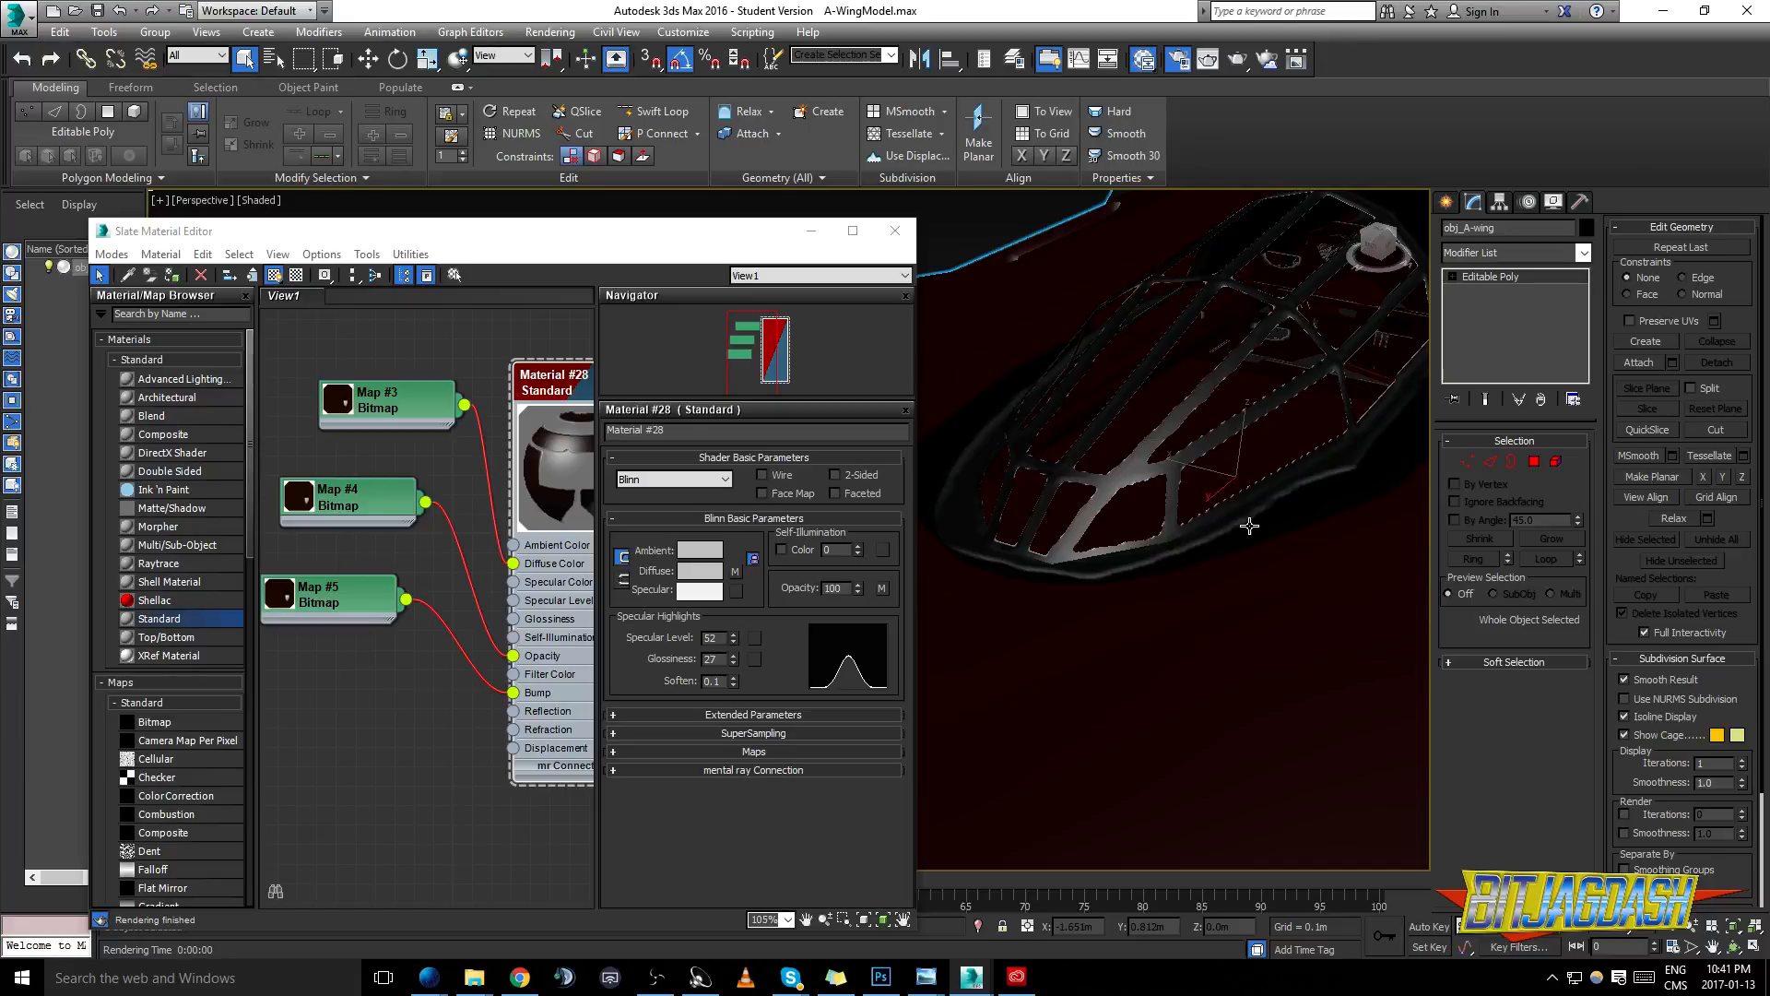
drag(1250, 525, 1355, 563)
drag(734, 660, 737, 618)
drag(540, 501, 569, 445)
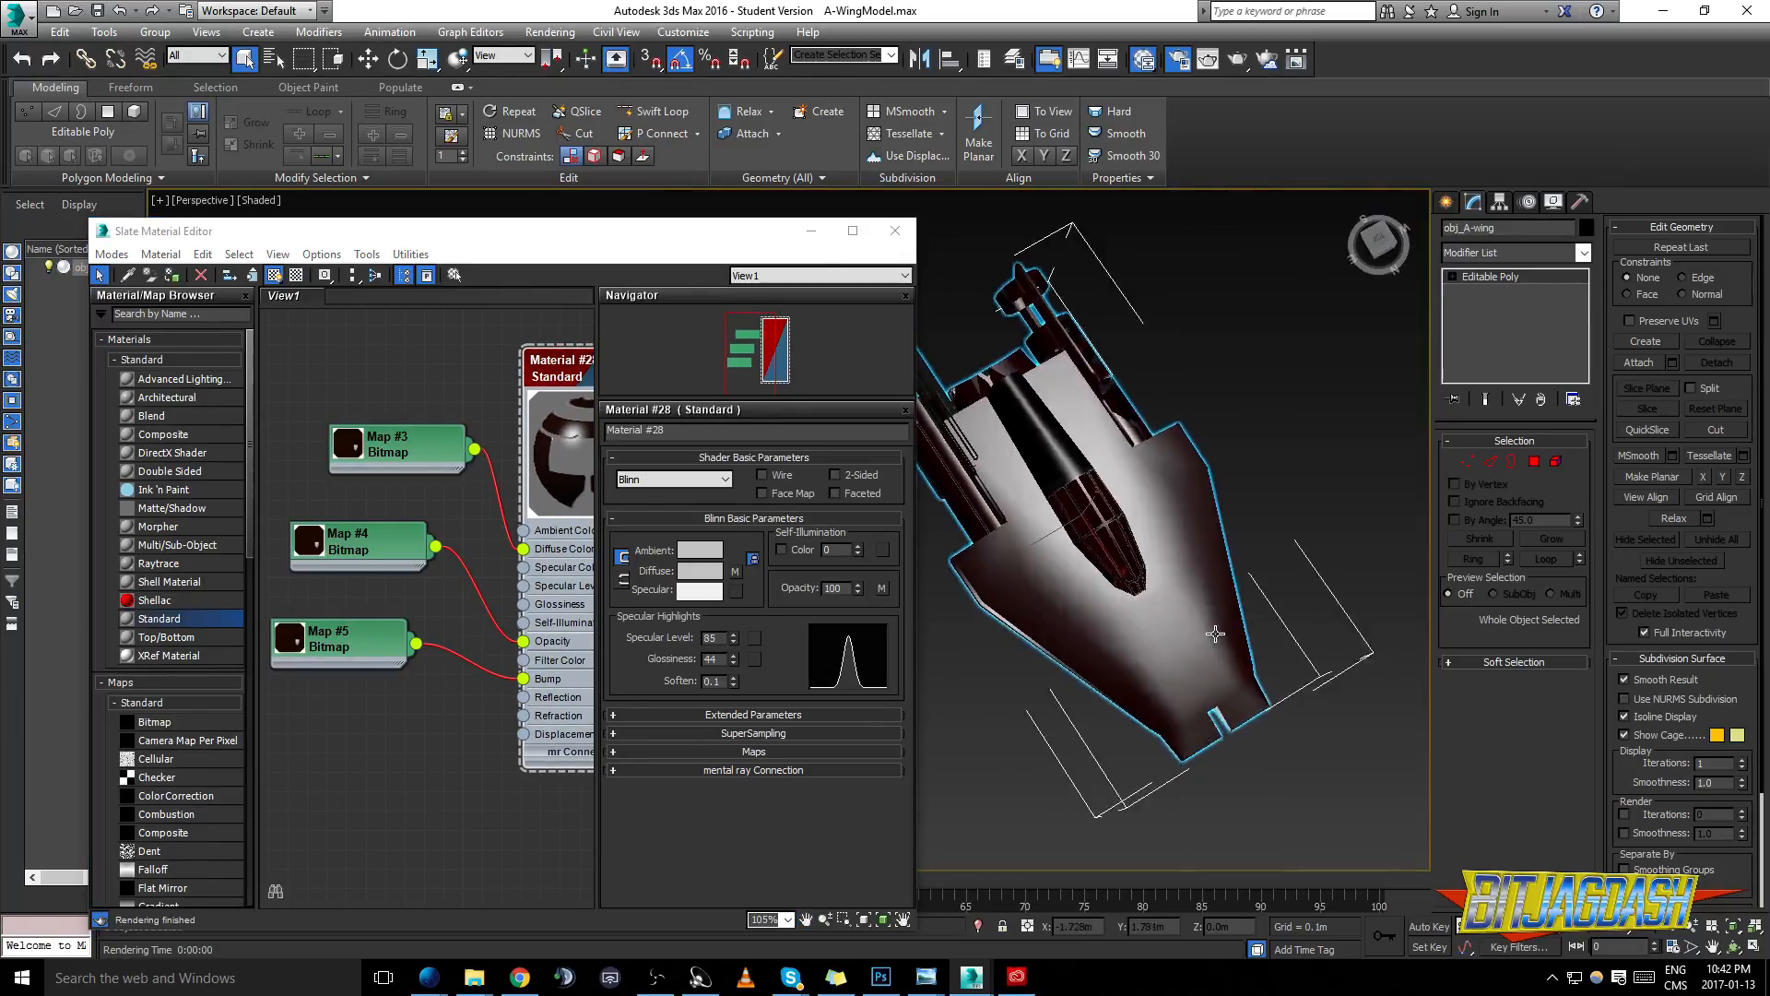
drag(1209, 633, 1291, 489)
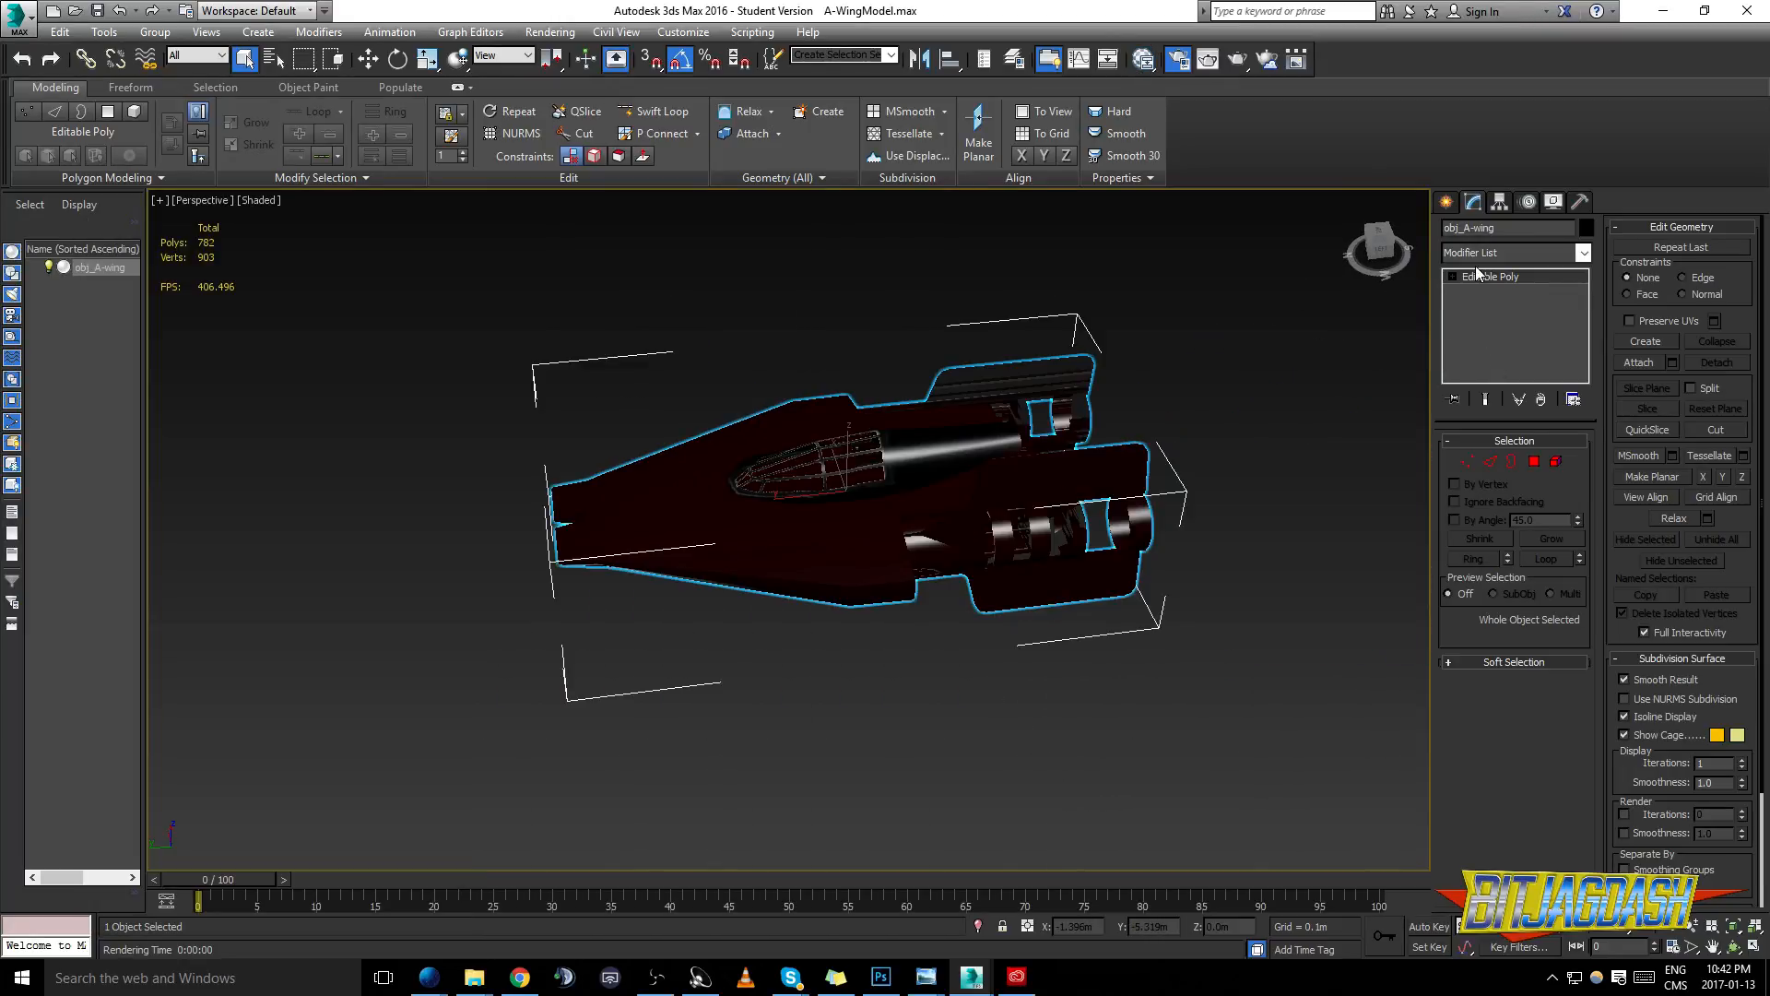
- Add an Unwrap UVW modifier to the A-wing on top of its Editable Poly
click(1512, 252)
key(u)
key(Return)
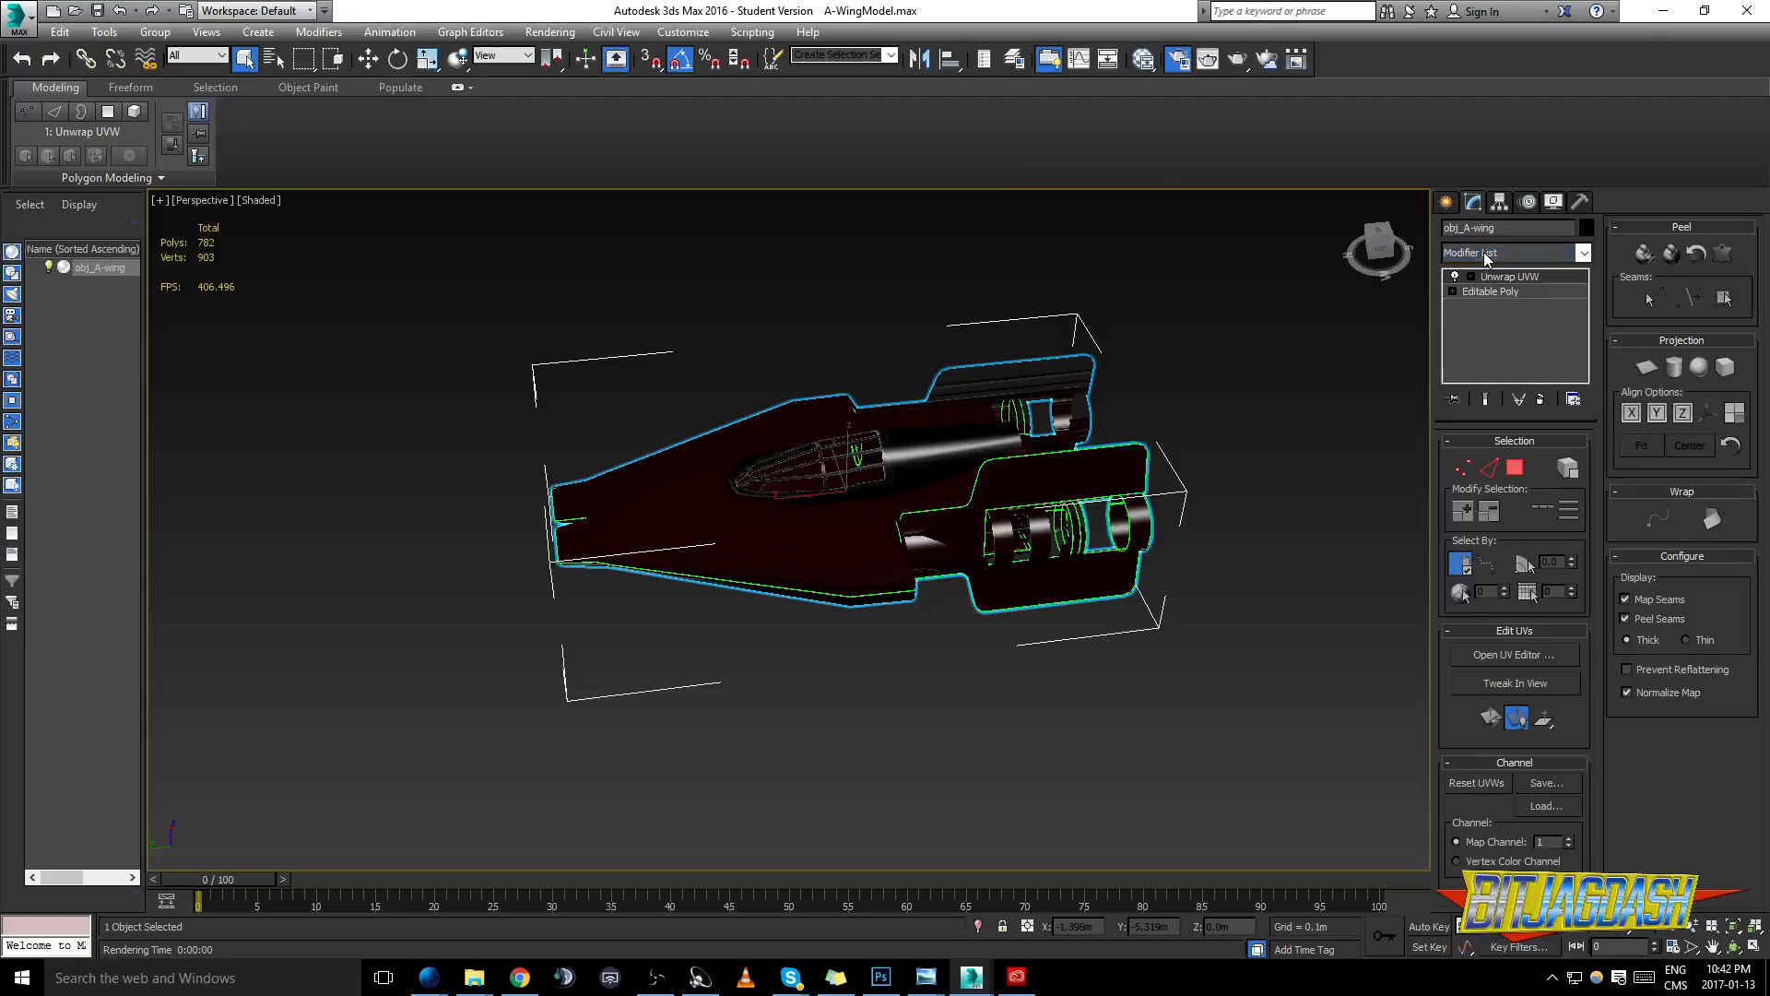
- Select the rear wing and engine polygons as a whole UV element and open them in the UV editor
click(1515, 467)
click(1567, 468)
click(1076, 472)
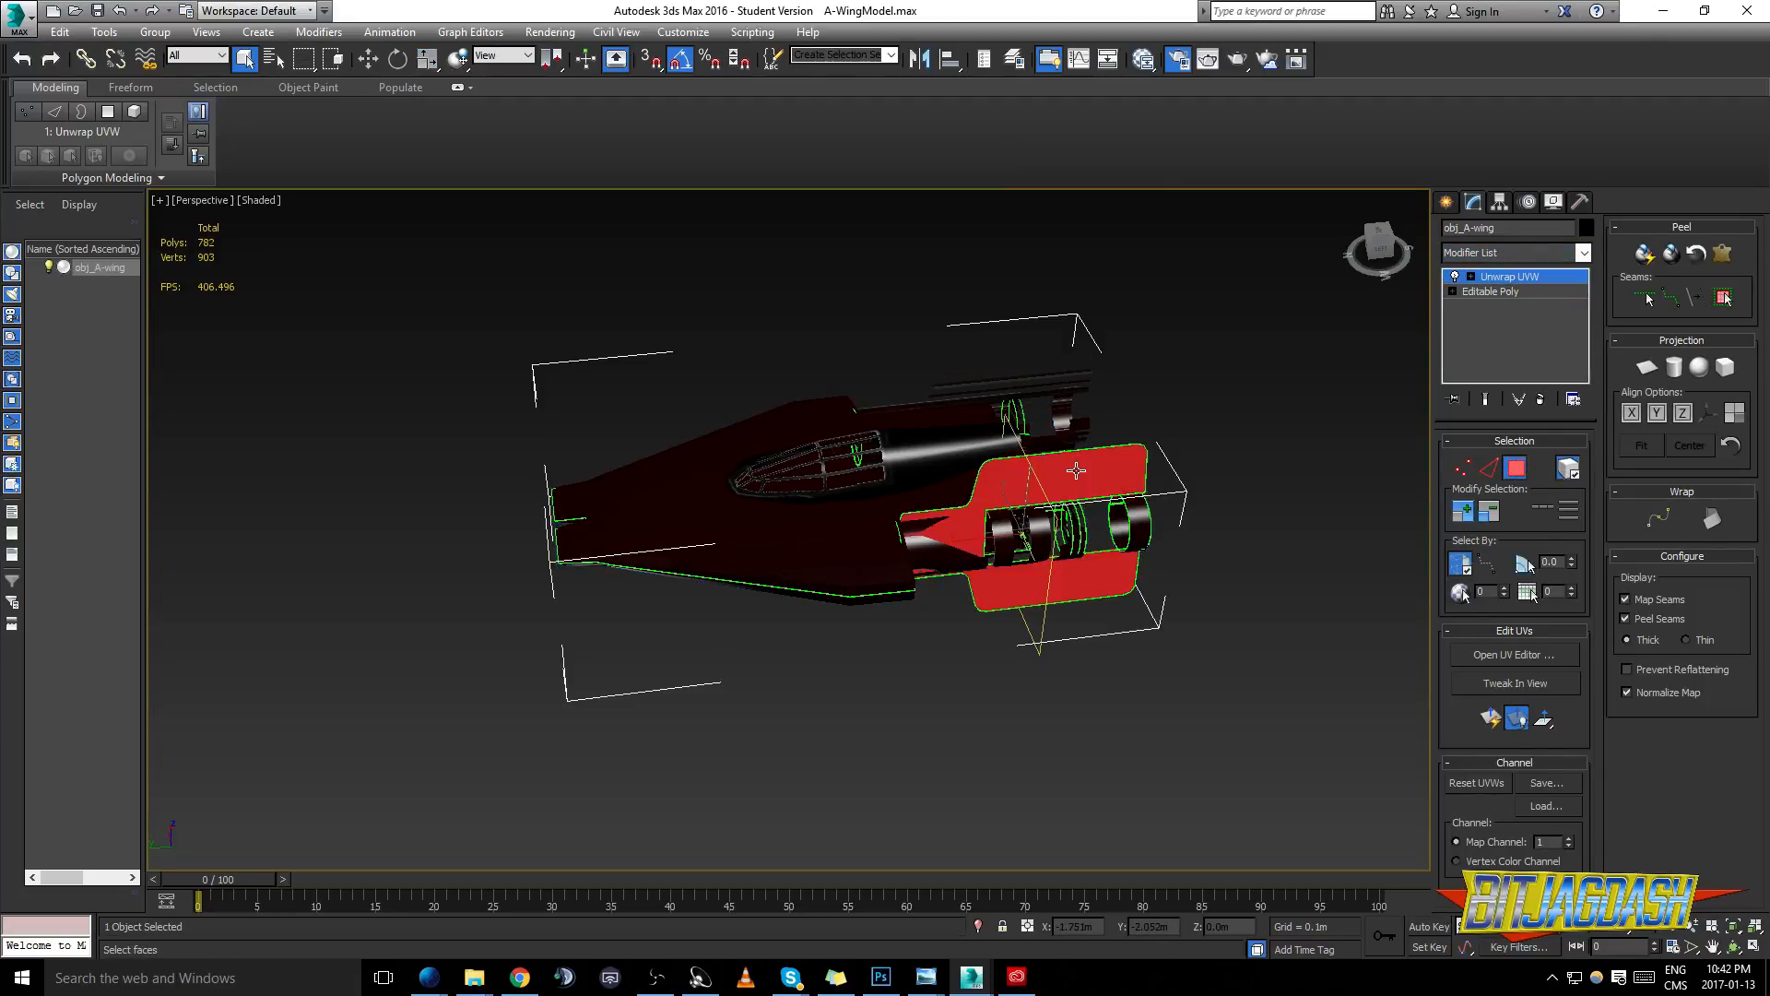
click(1512, 654)
scroll(392, 426, down, 2)
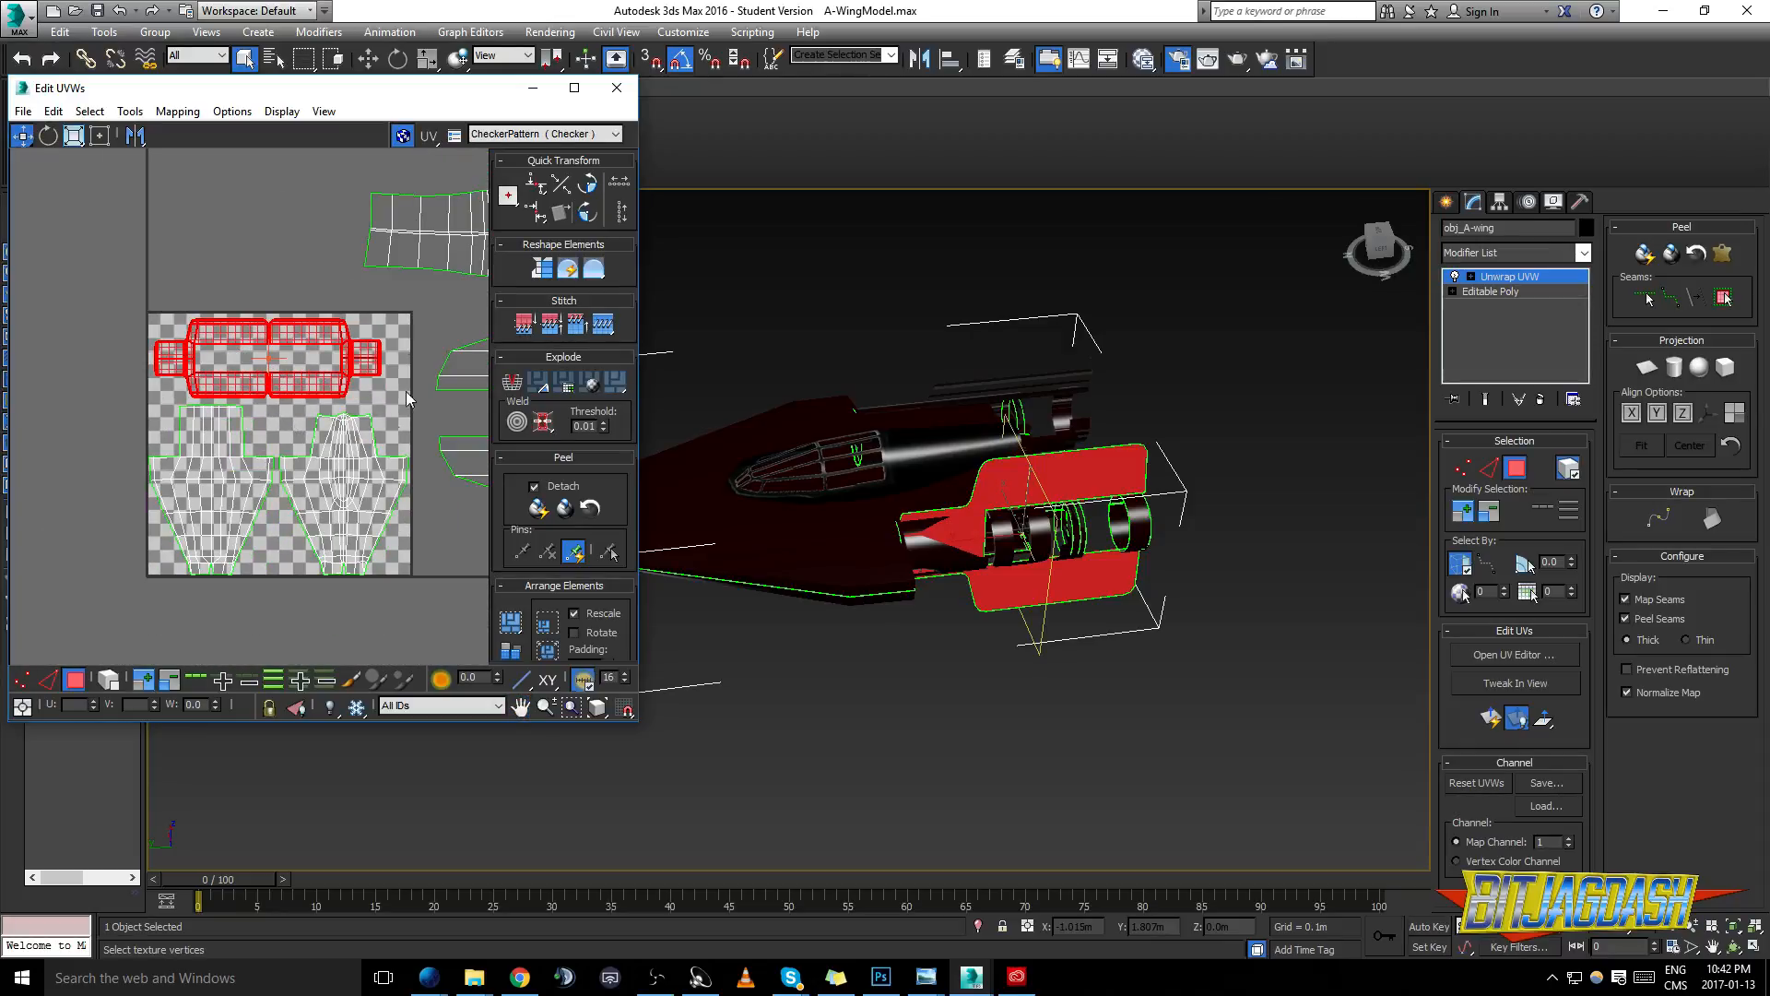